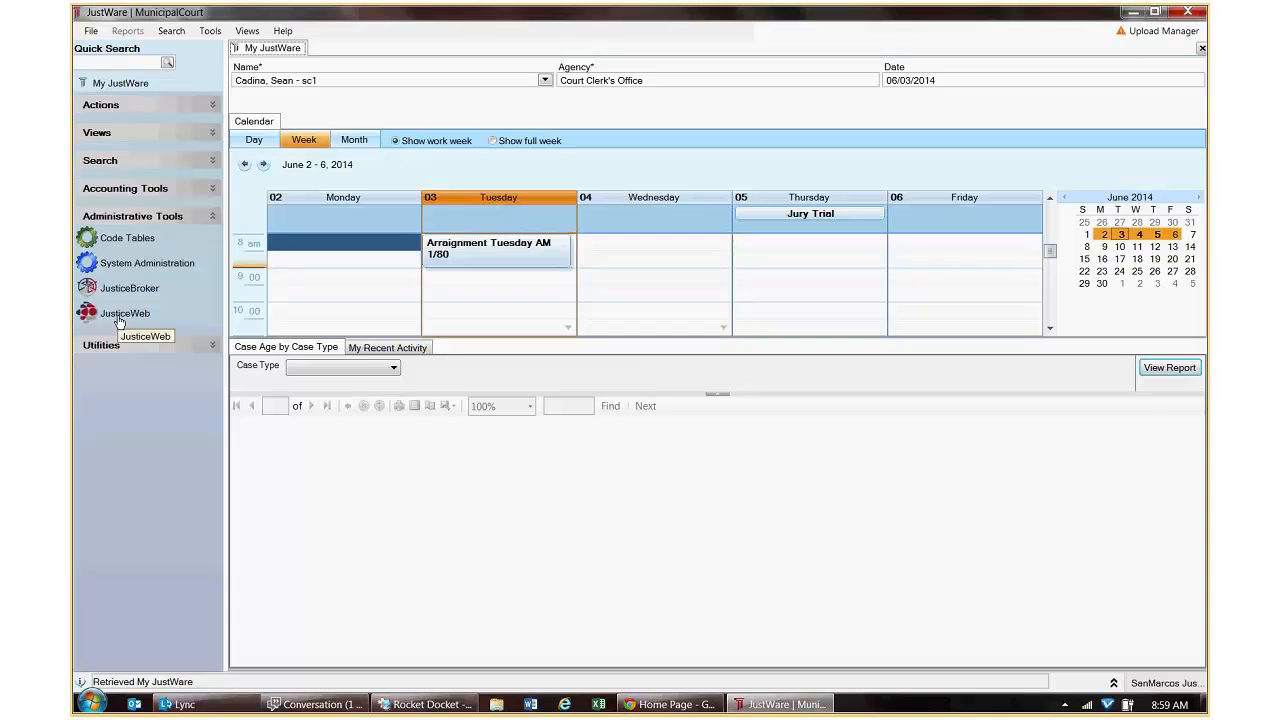
# Open the public JusticeWeb site, then the JusticeWeb System Administration user account list.
pyautogui.click(119, 318)
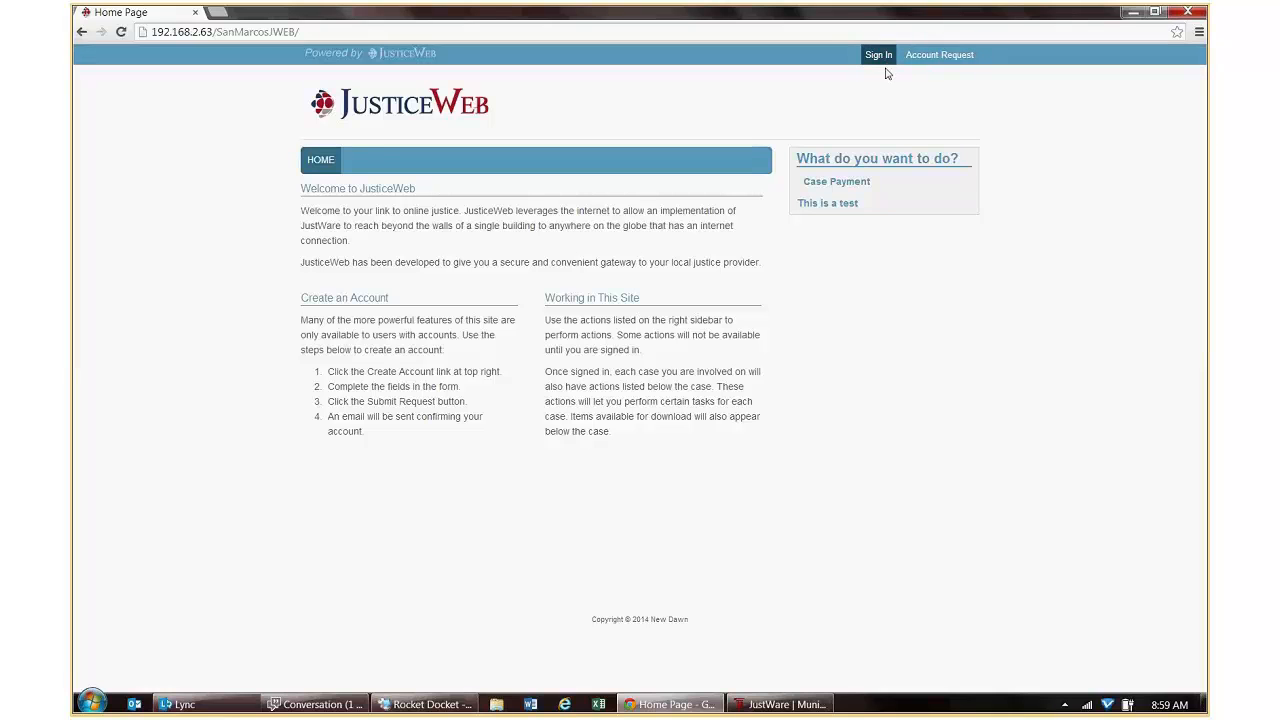
pyautogui.click(1134, 14)
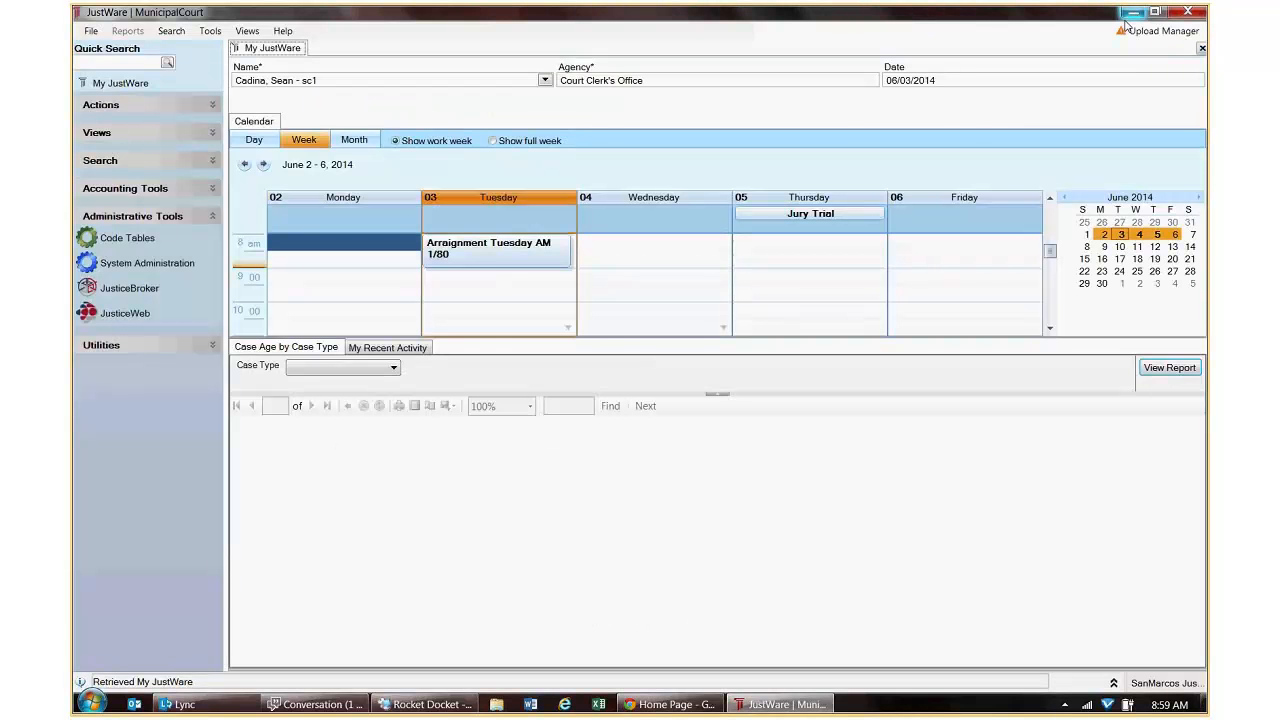
pyautogui.click(128, 314)
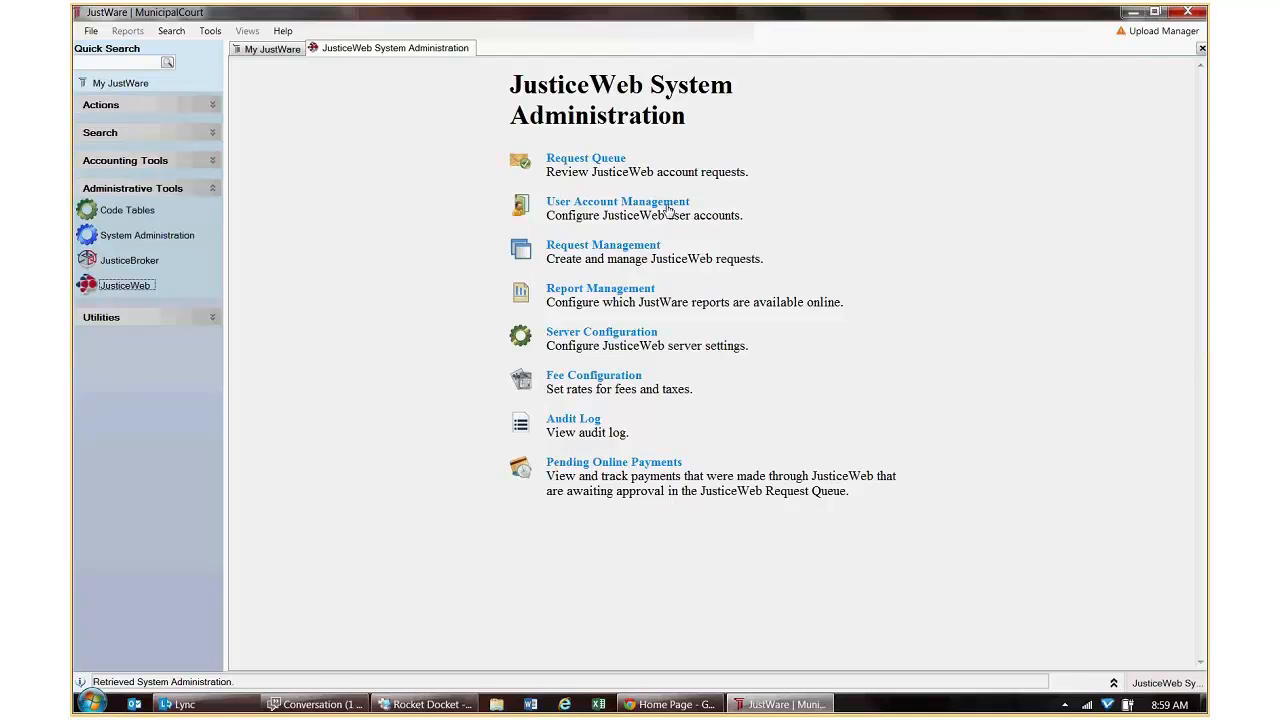
pyautogui.click(667, 203)
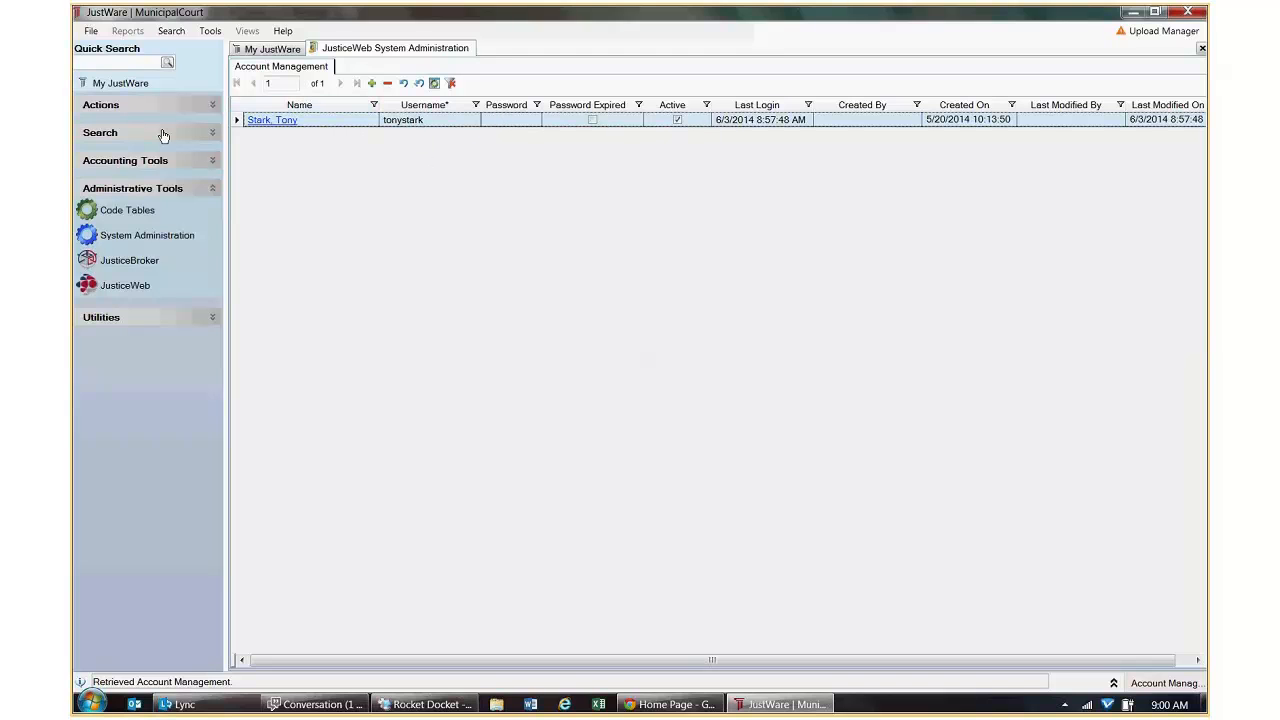
pyautogui.click(211, 106)
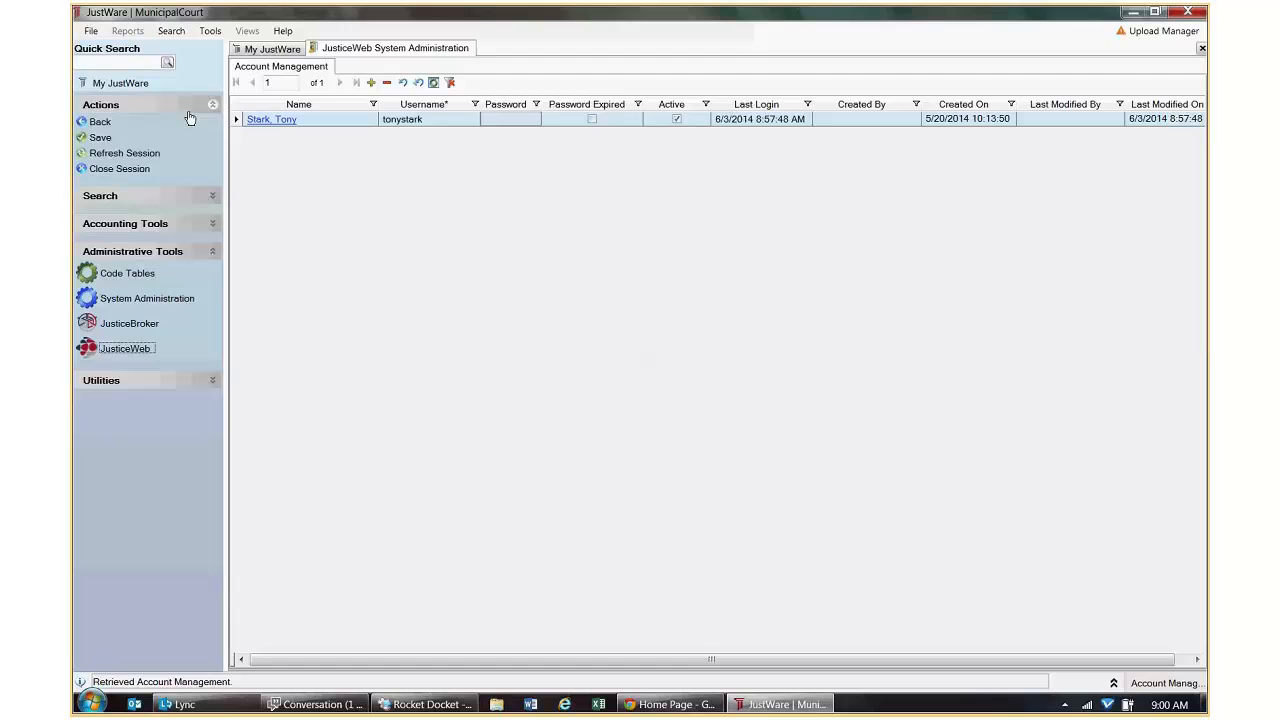
pyautogui.click(103, 122)
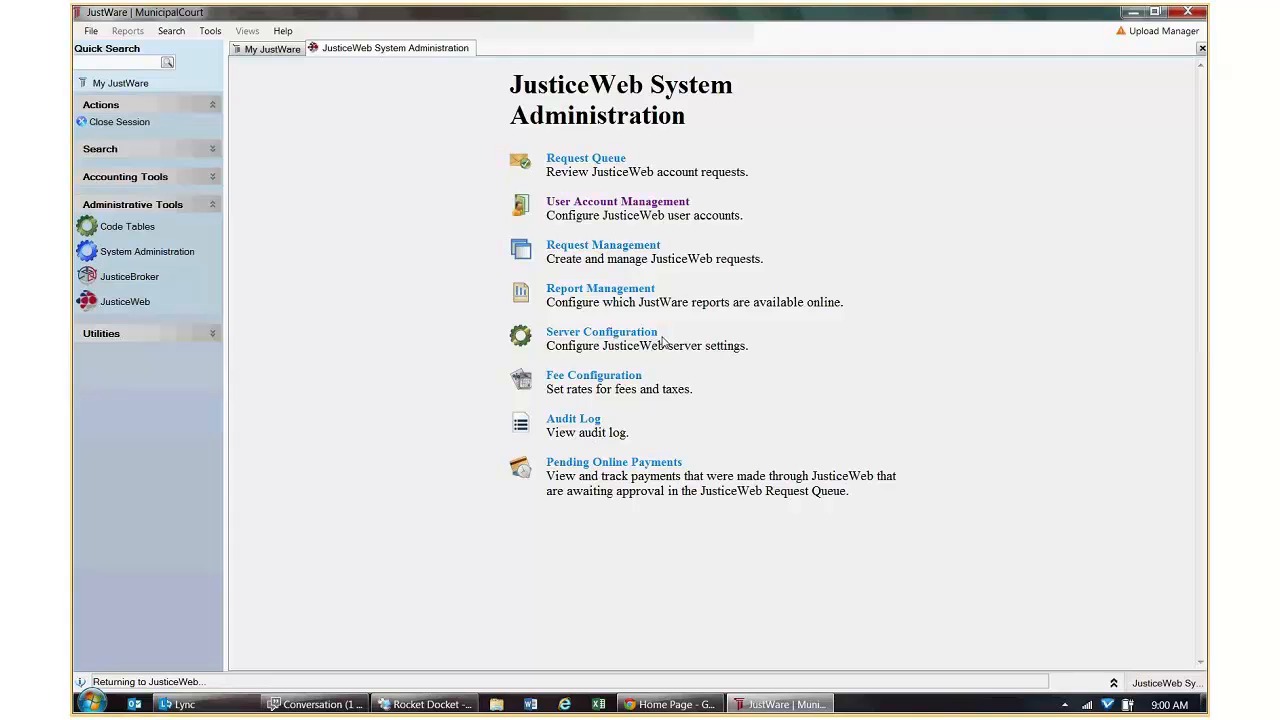
pyautogui.moveTo(664, 340); pyautogui.dragTo(549, 341)
pyautogui.click(698, 350)
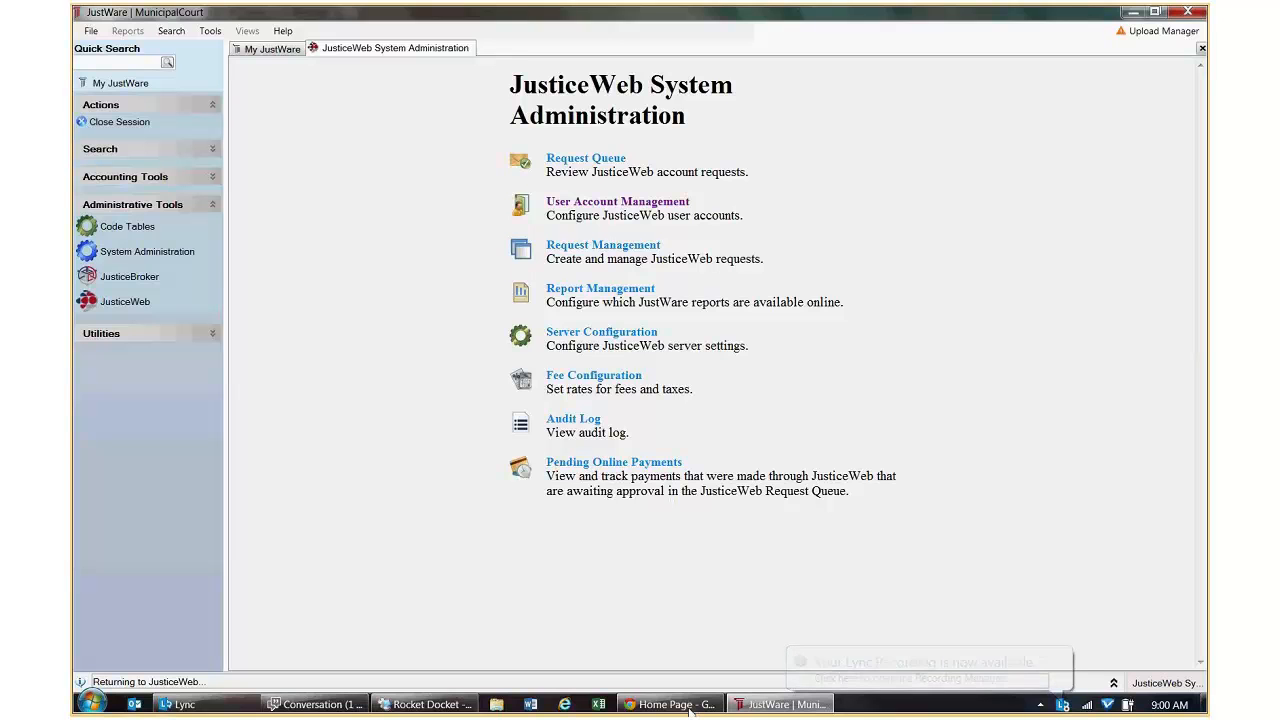
pyautogui.moveTo(692, 710)
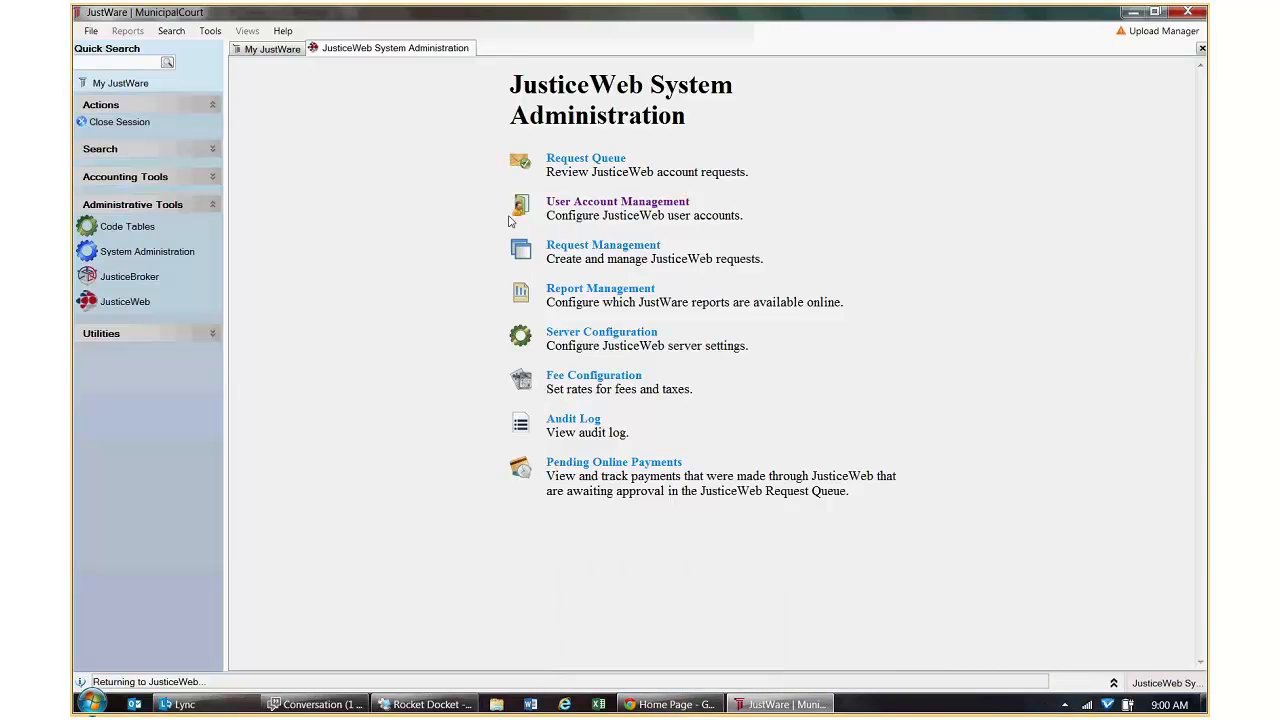
pyautogui.click(586, 211)
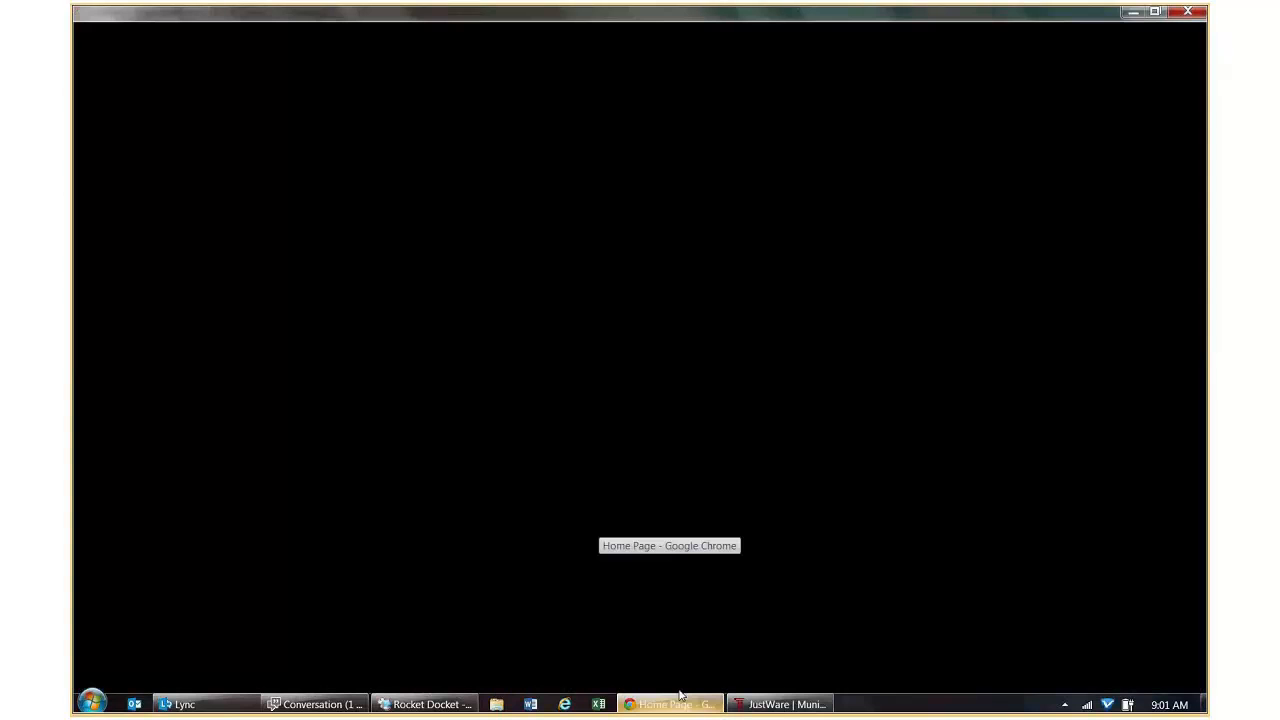
# Sign in to JusticeWeb with the existing web account's username and password to view its cases.
pyautogui.click(668, 610)
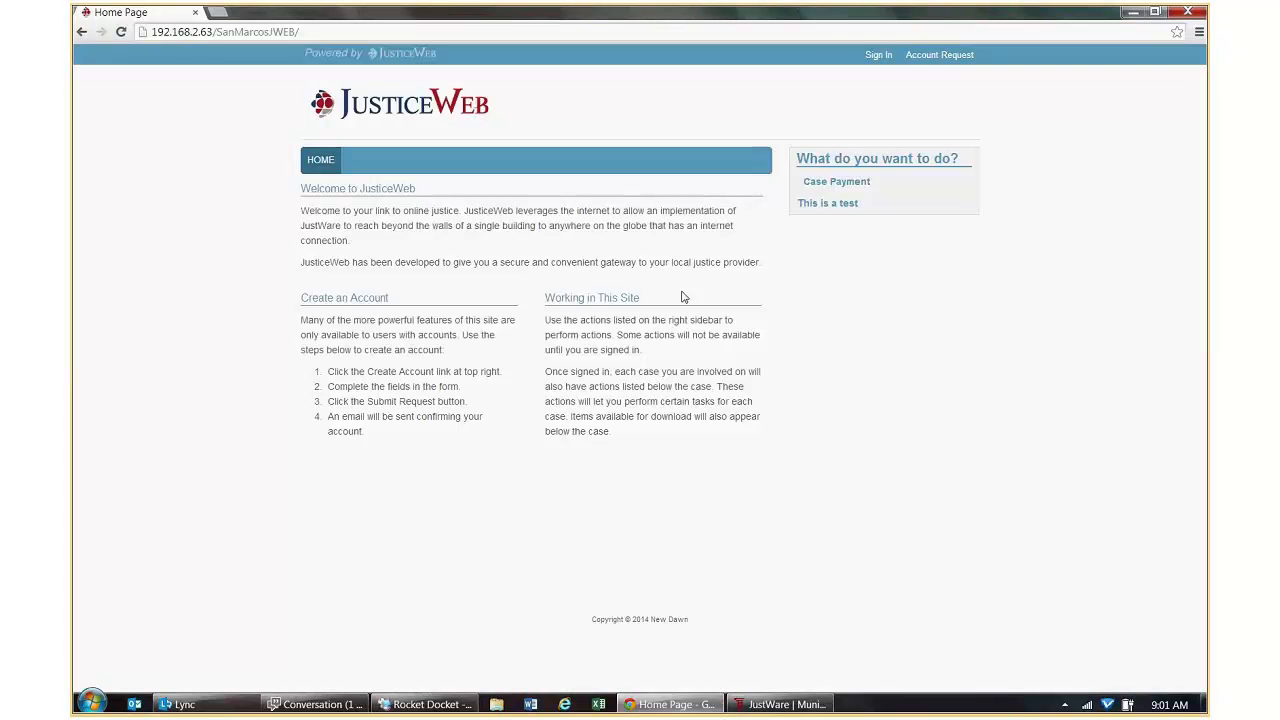
pyautogui.click(867, 57)
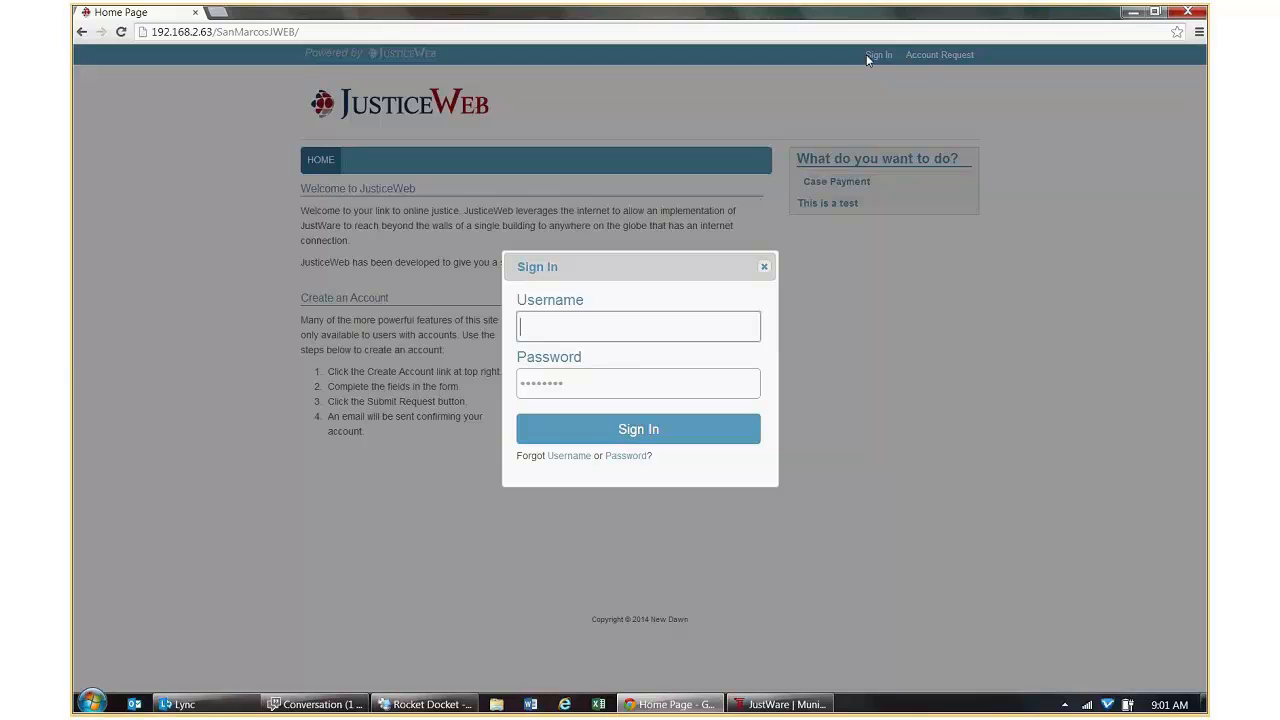
pyautogui.write('tonystark')
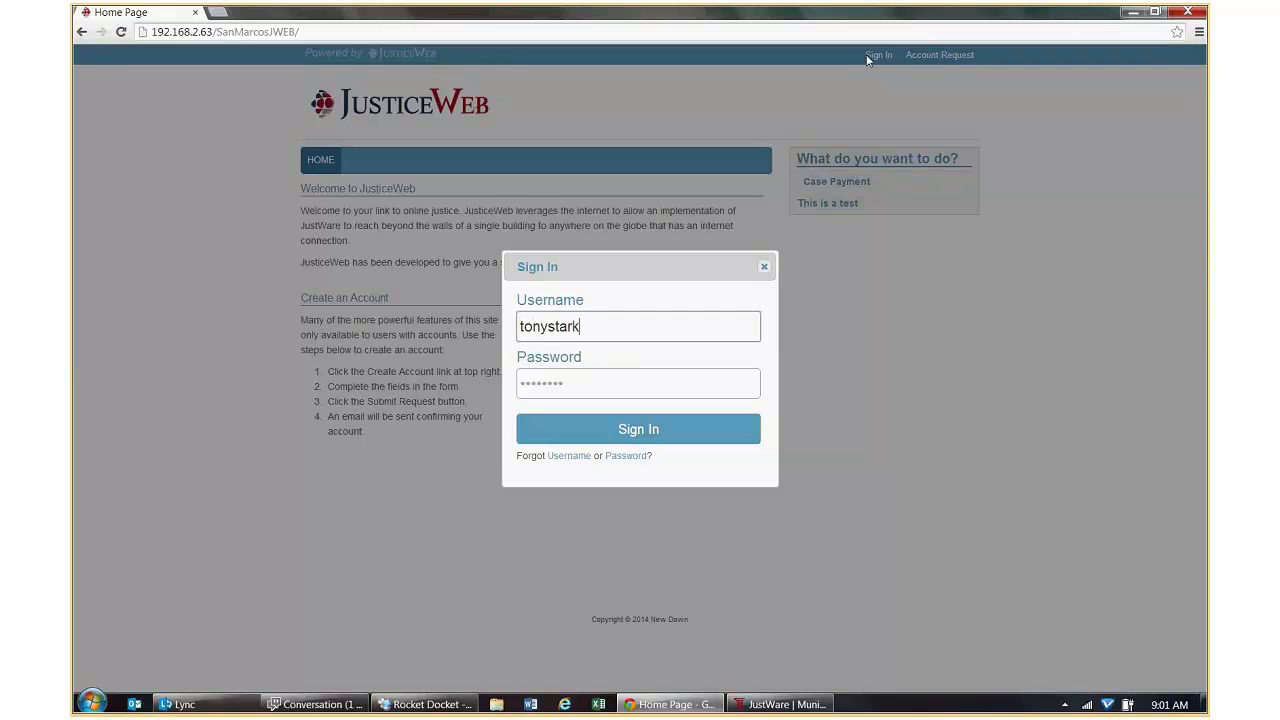
pyautogui.press('Tab')
pyautogui.write('•••')
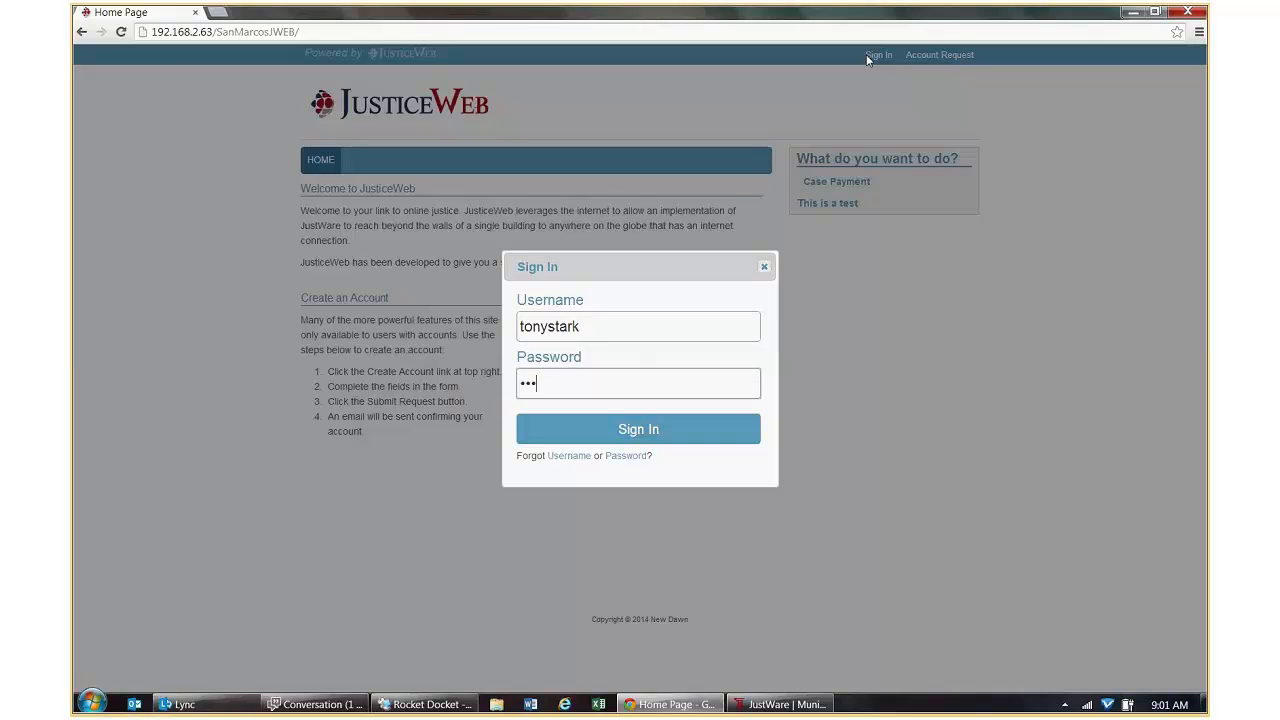
pyautogui.write('••••')
pyautogui.press('Return')
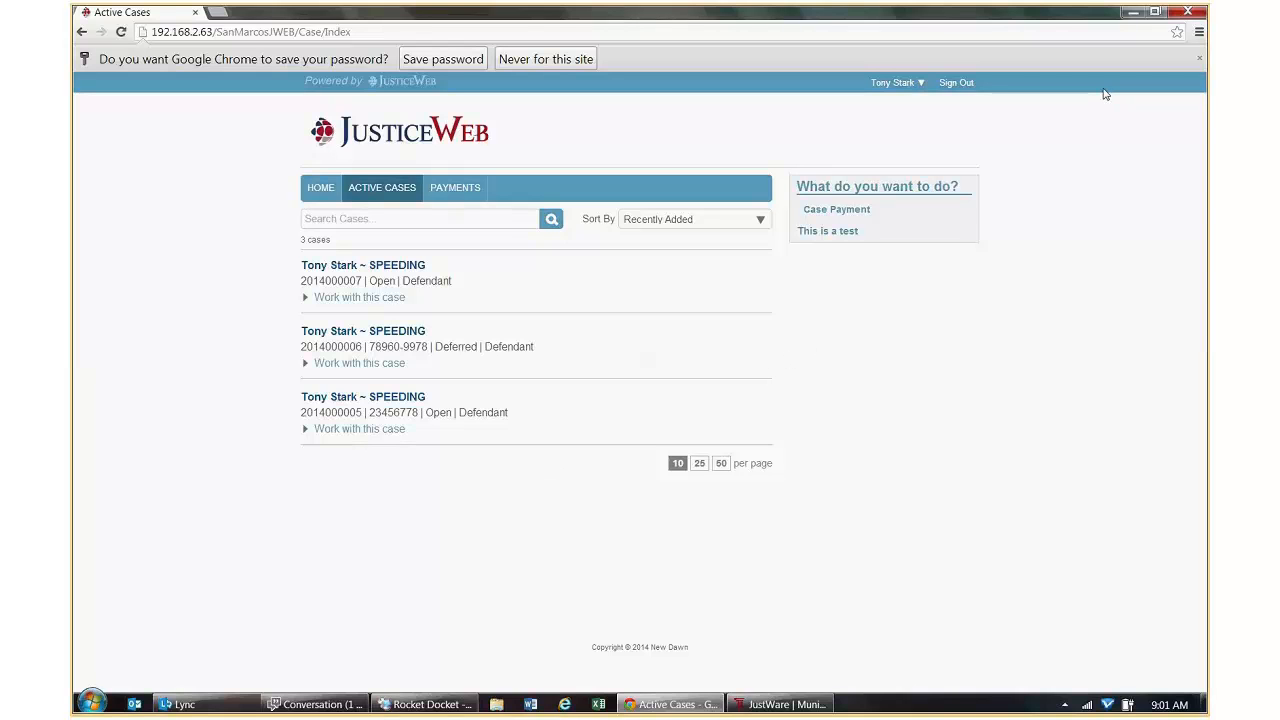
pyautogui.click(1133, 12)
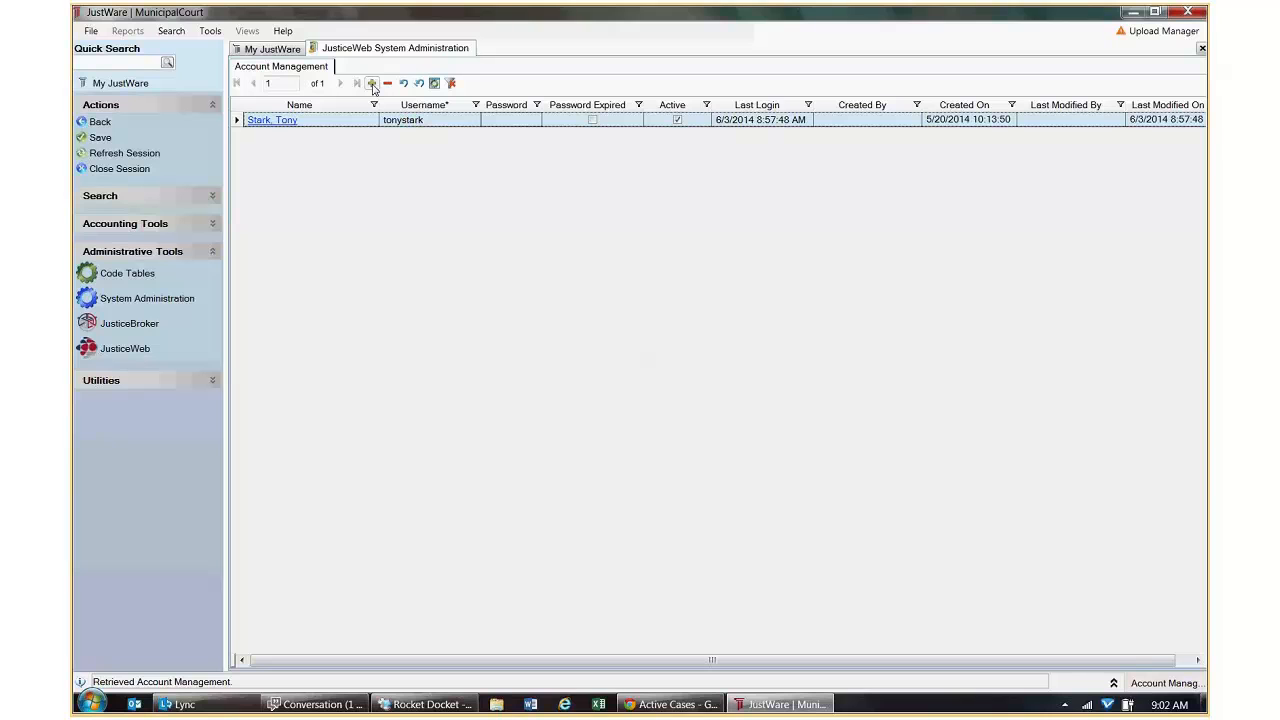
# Add a new web account row and link it to the person found by name lookup.
pyautogui.click(372, 84)
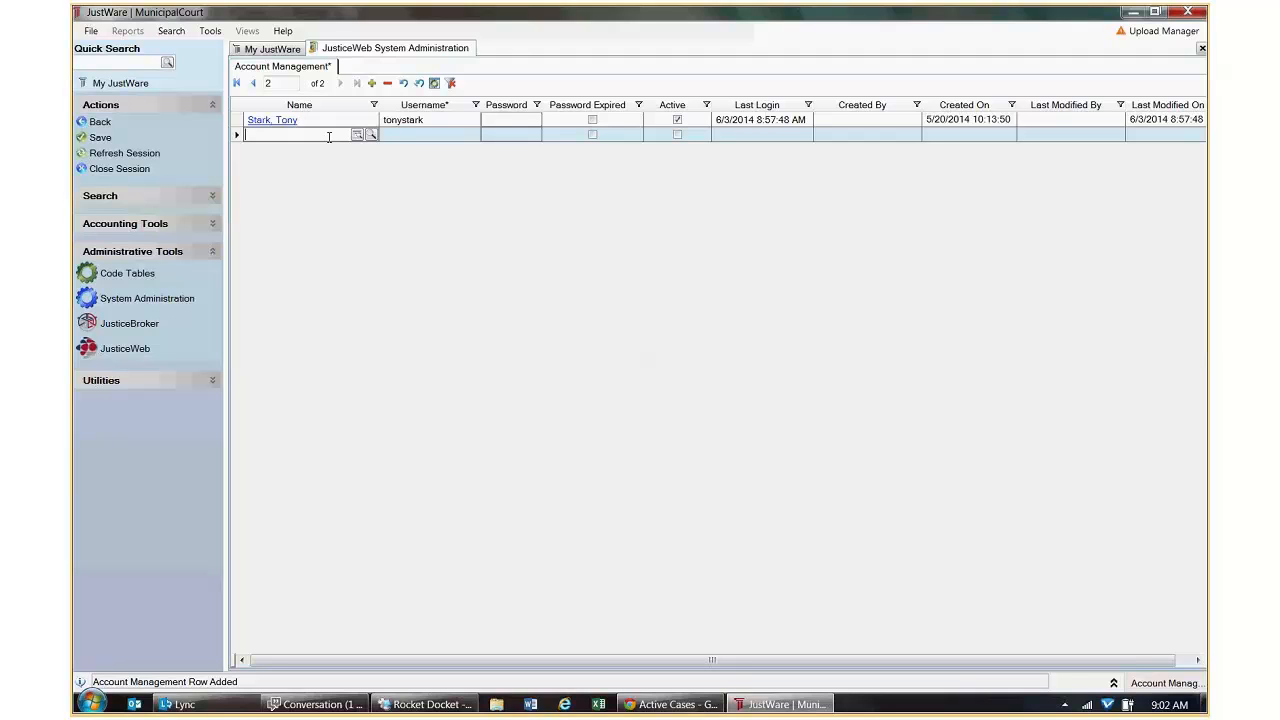
pyautogui.write('Ma')
pyautogui.write(', Iron')
pyautogui.press('Return')
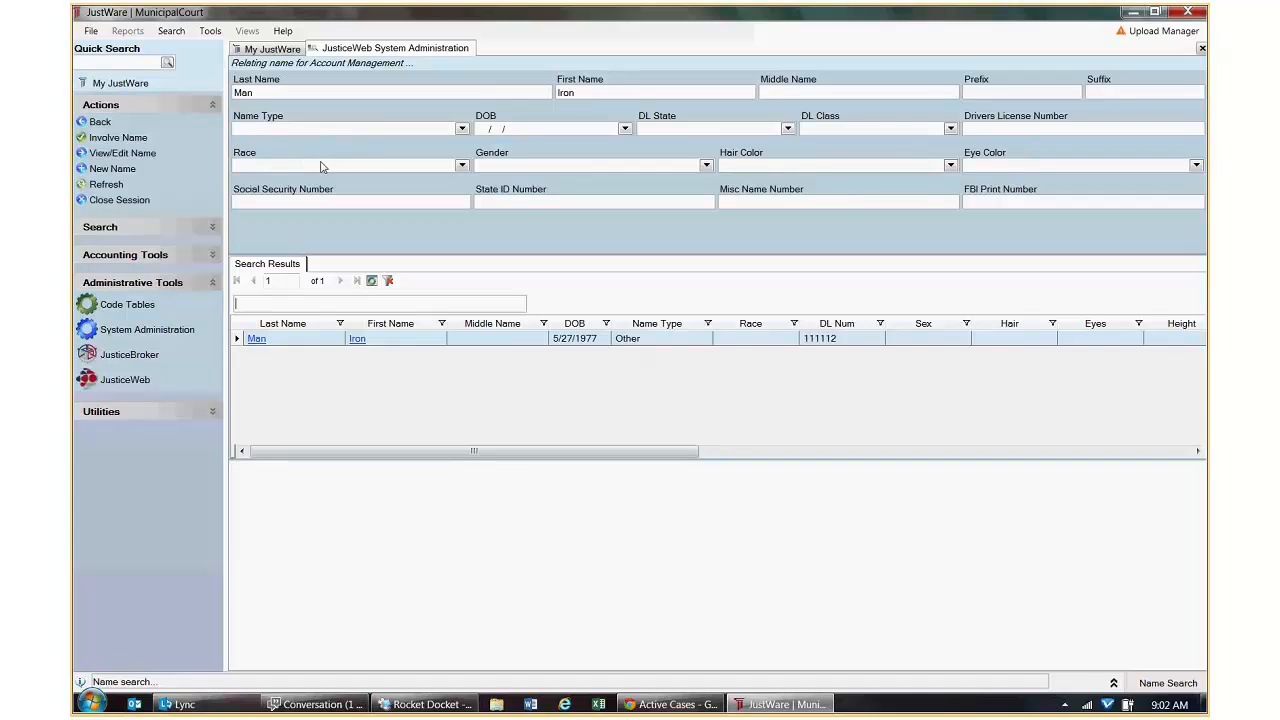
pyautogui.click(135, 142)
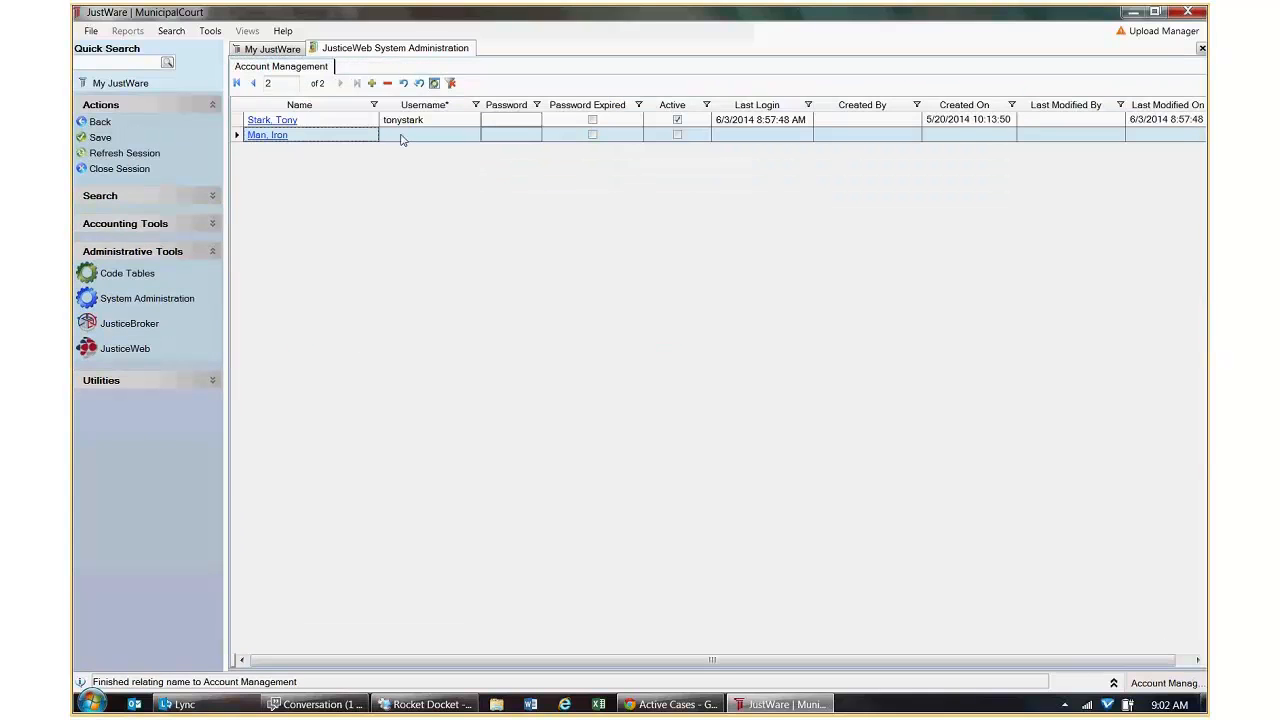
# Enter the new account's username and password, then save the account.
pyautogui.click(402, 135)
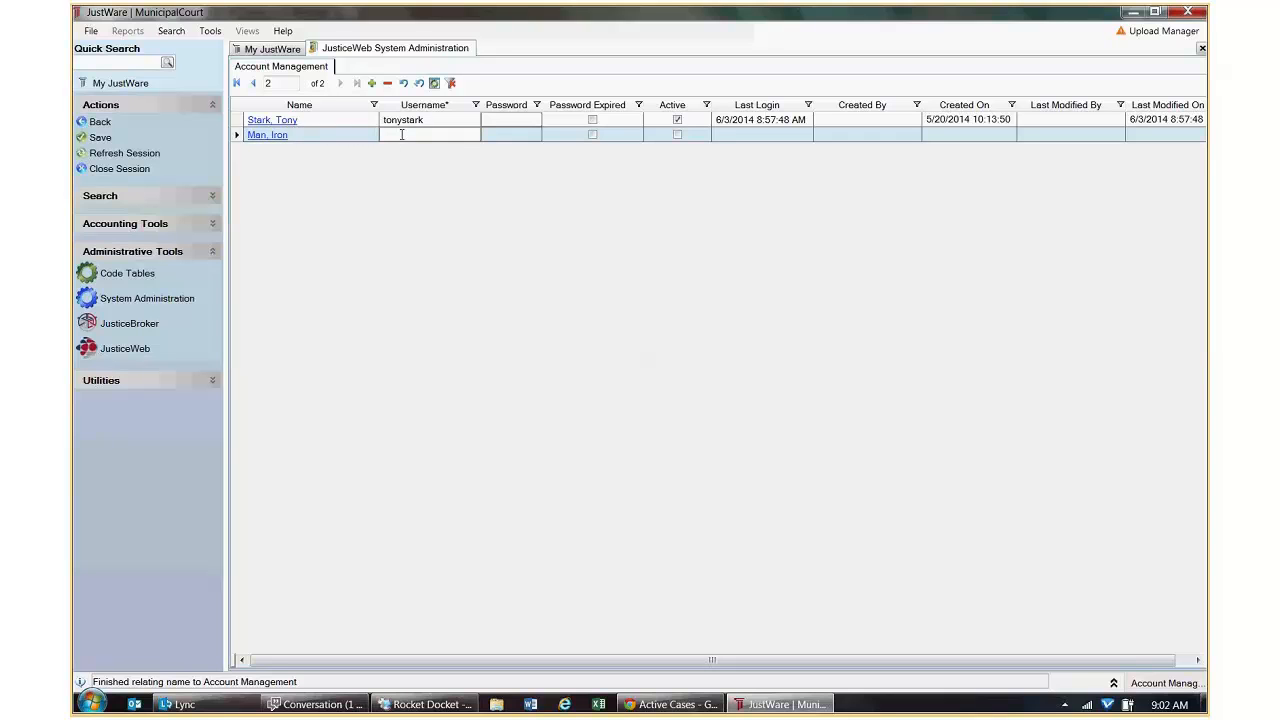
pyautogui.write('ironman')
pyautogui.press('Tab')
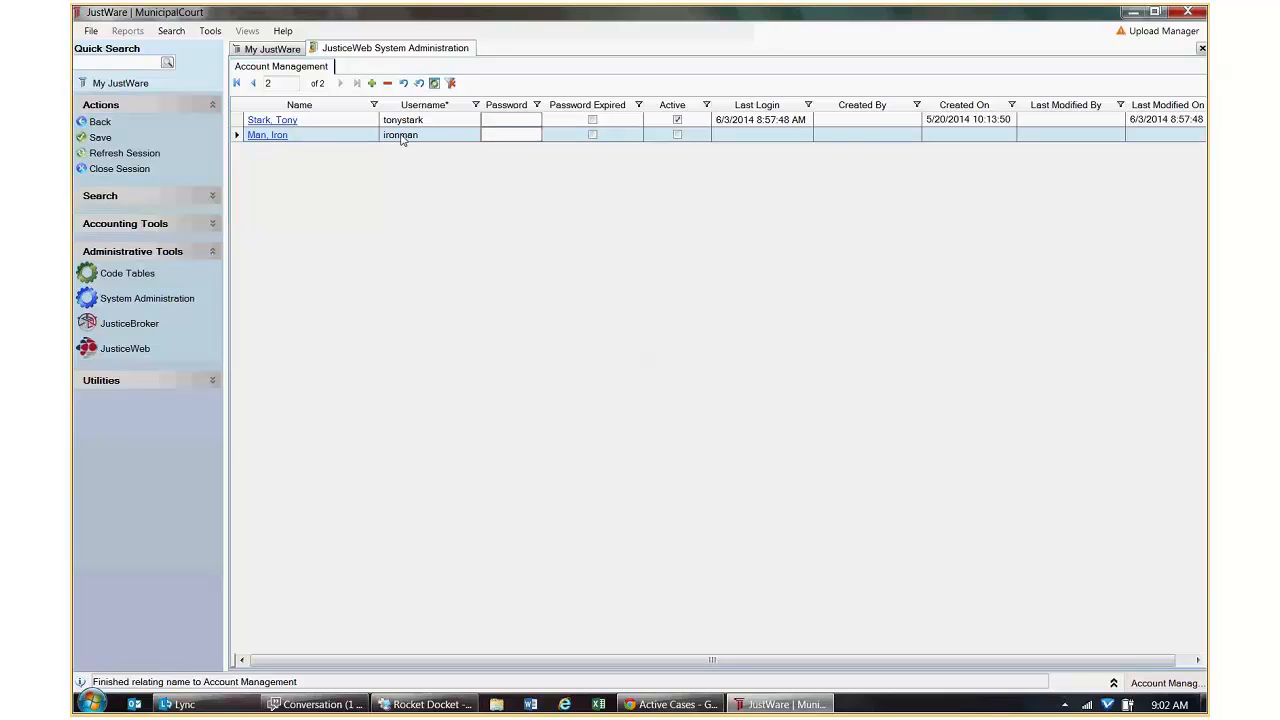
pyautogui.write('*******')
pyautogui.press('Tab')
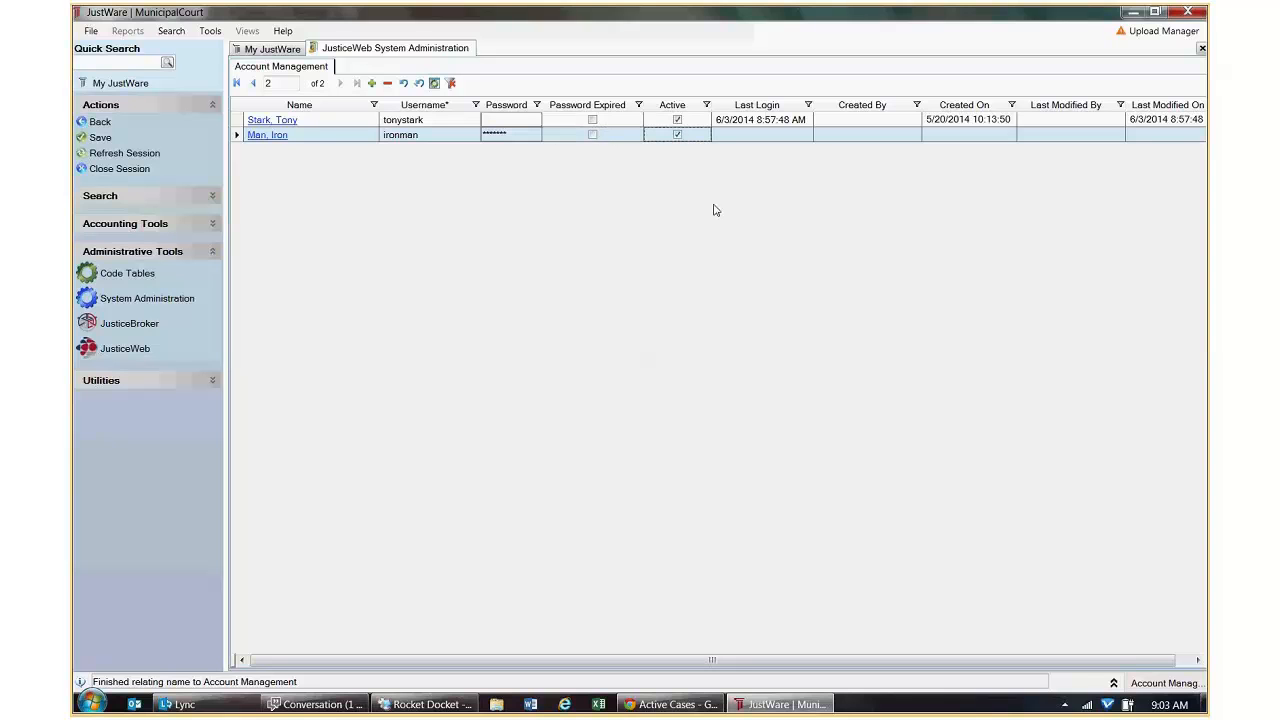
pyautogui.hotkey('ctrl', 's')
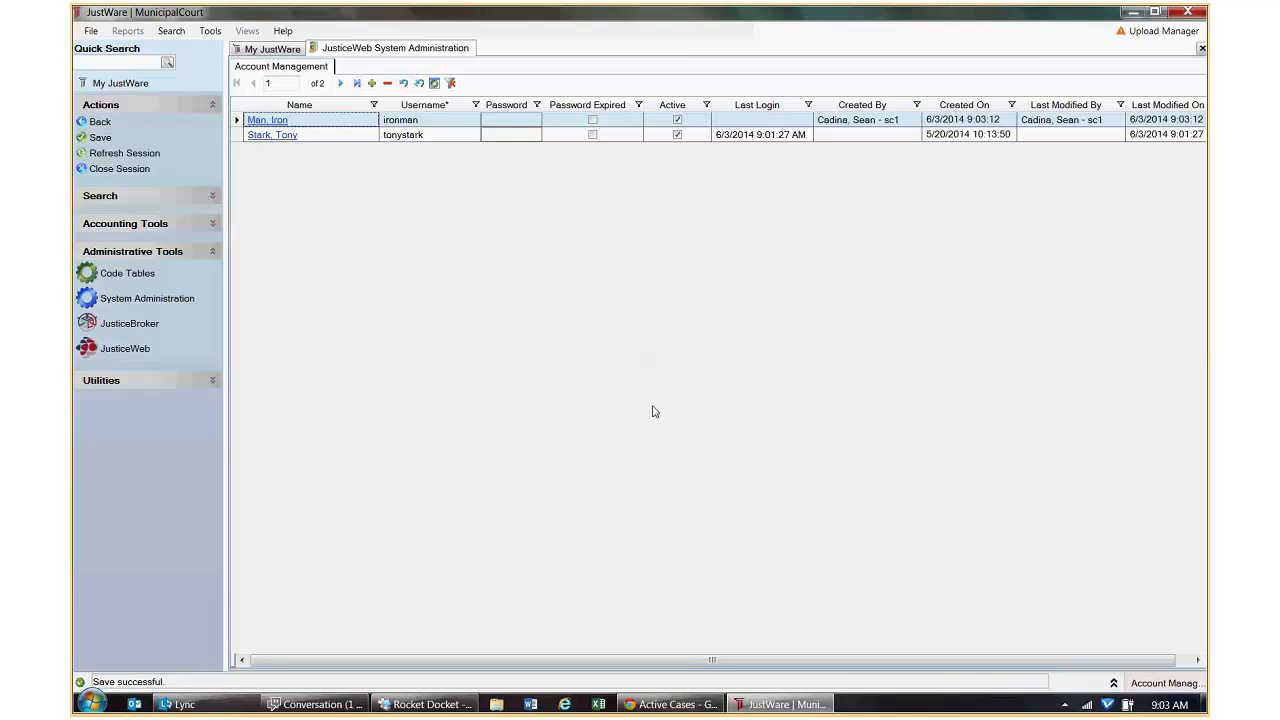
# Dismiss the browser's save-password prompt and sign out of the current web account.
pyautogui.click(666, 707)
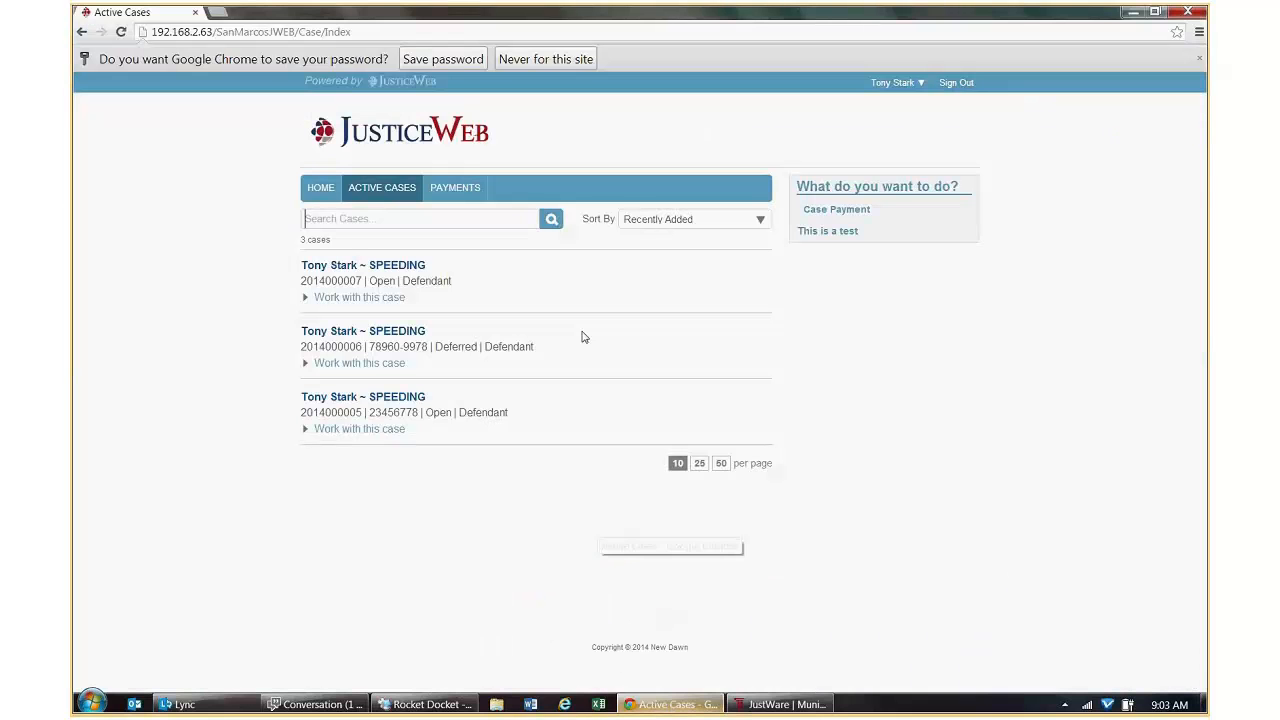
pyautogui.click(553, 62)
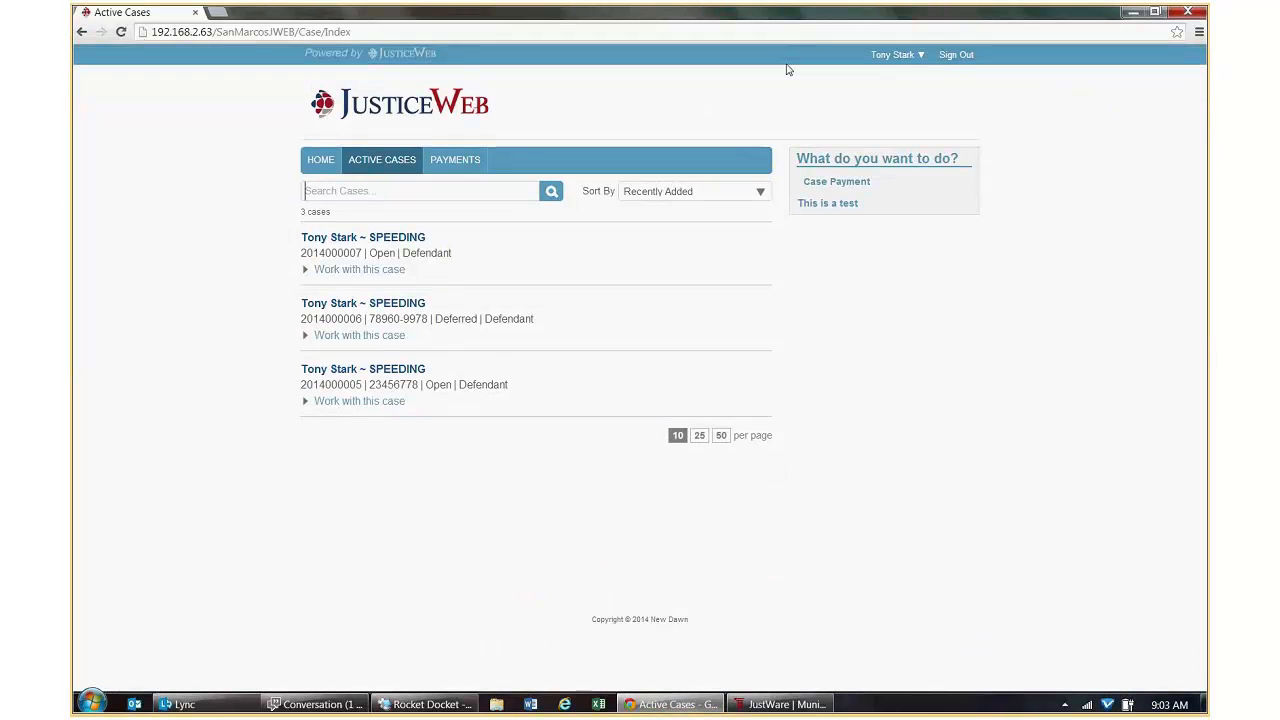
pyautogui.click(940, 56)
# Sign in with the new account's credentials, confirm it has no cases, and sign out.
pyautogui.click(876, 56)
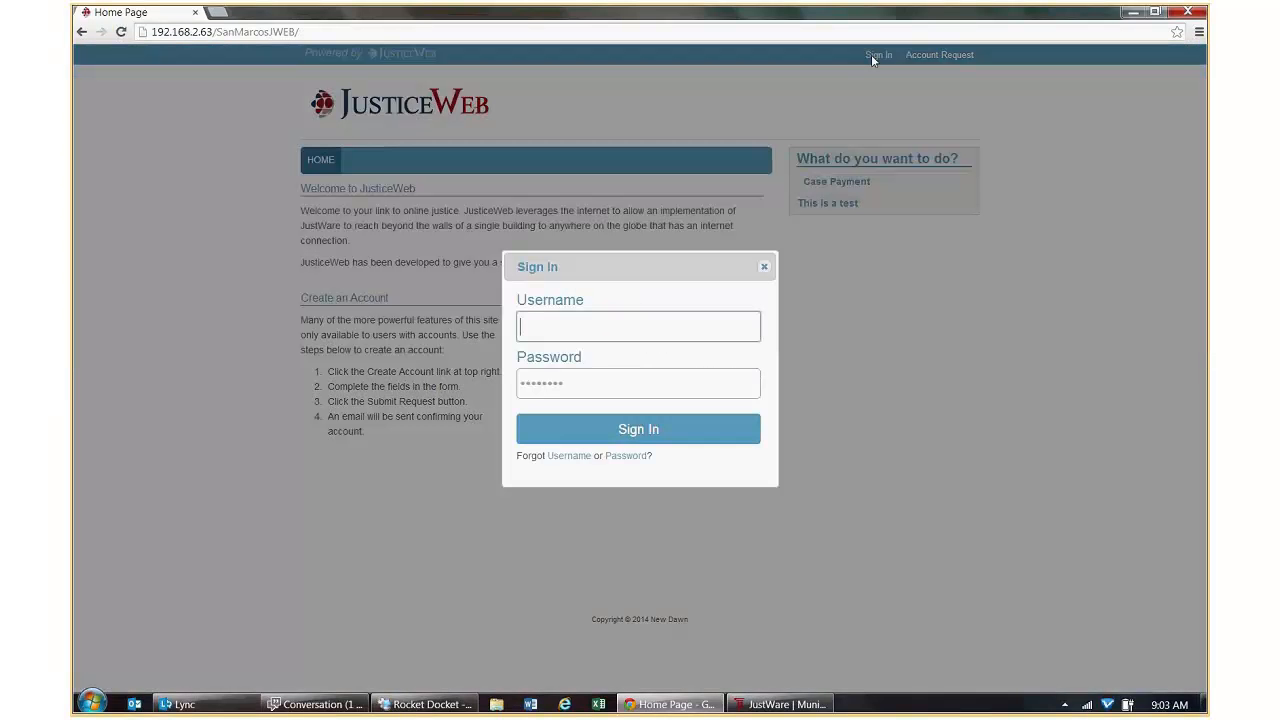
pyautogui.write('ironman')
pyautogui.press('Tab')
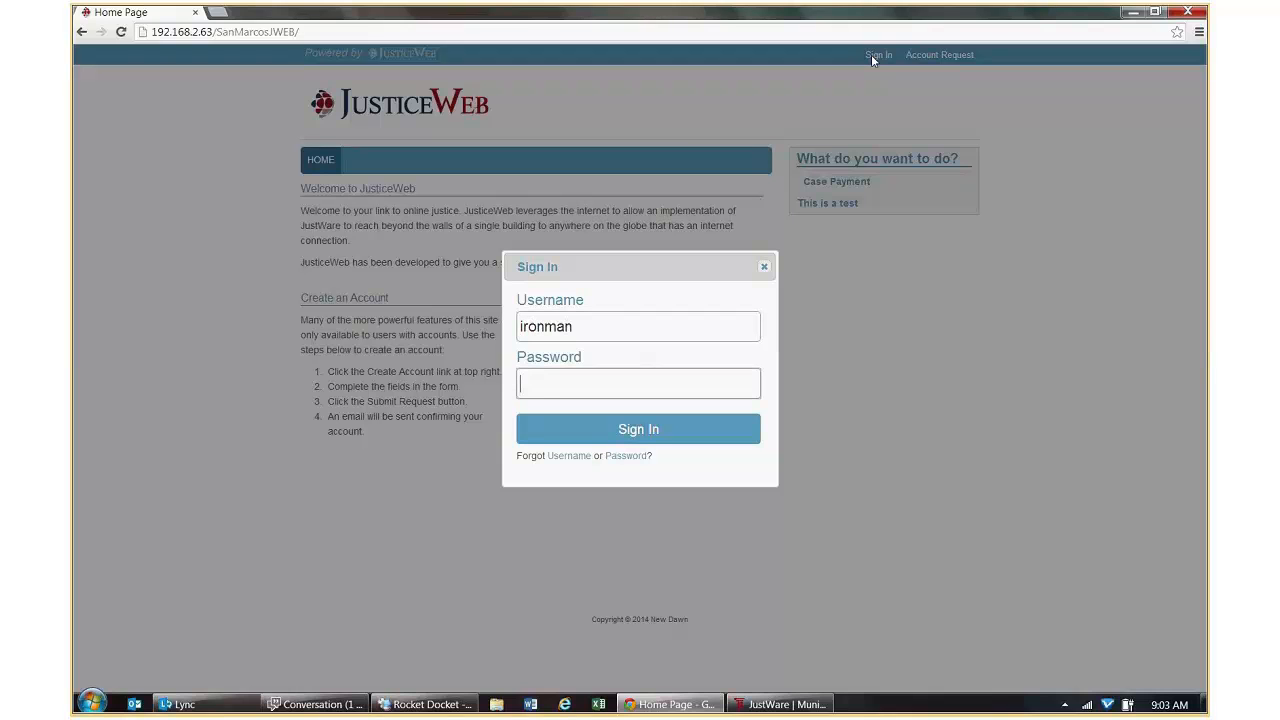
pyautogui.write('*******')
pyautogui.press('Return')
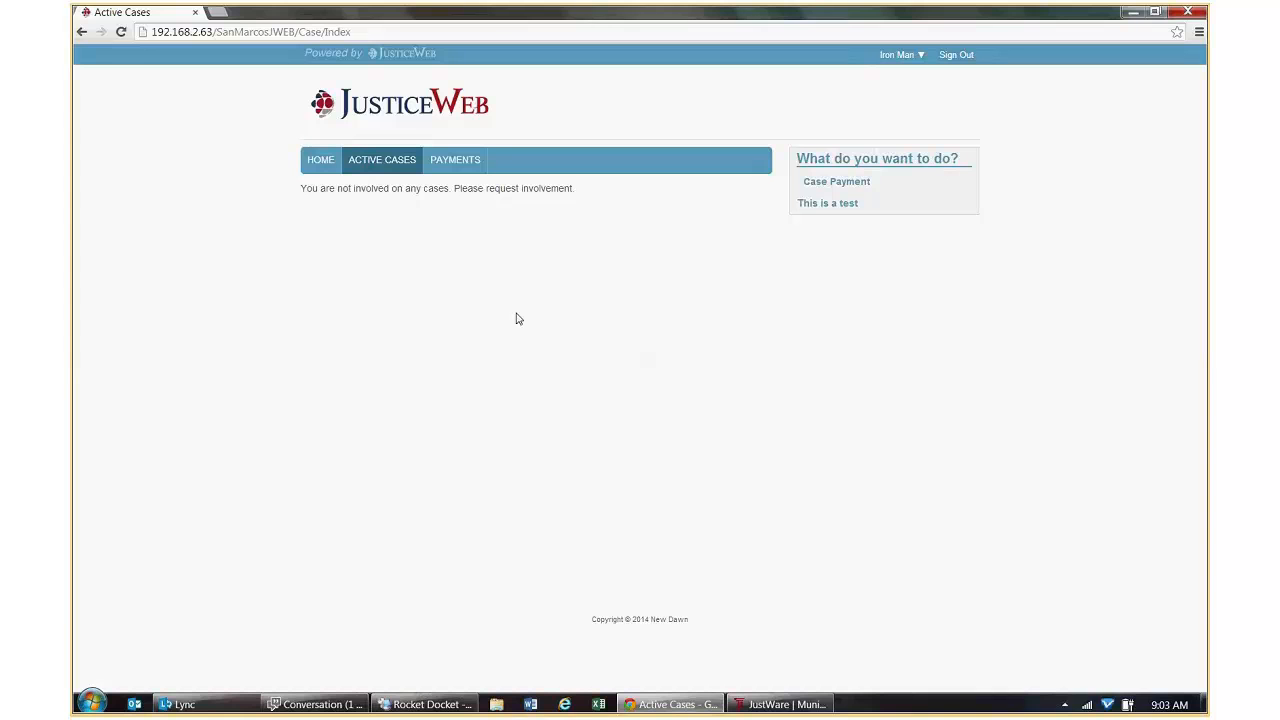
pyautogui.click(954, 54)
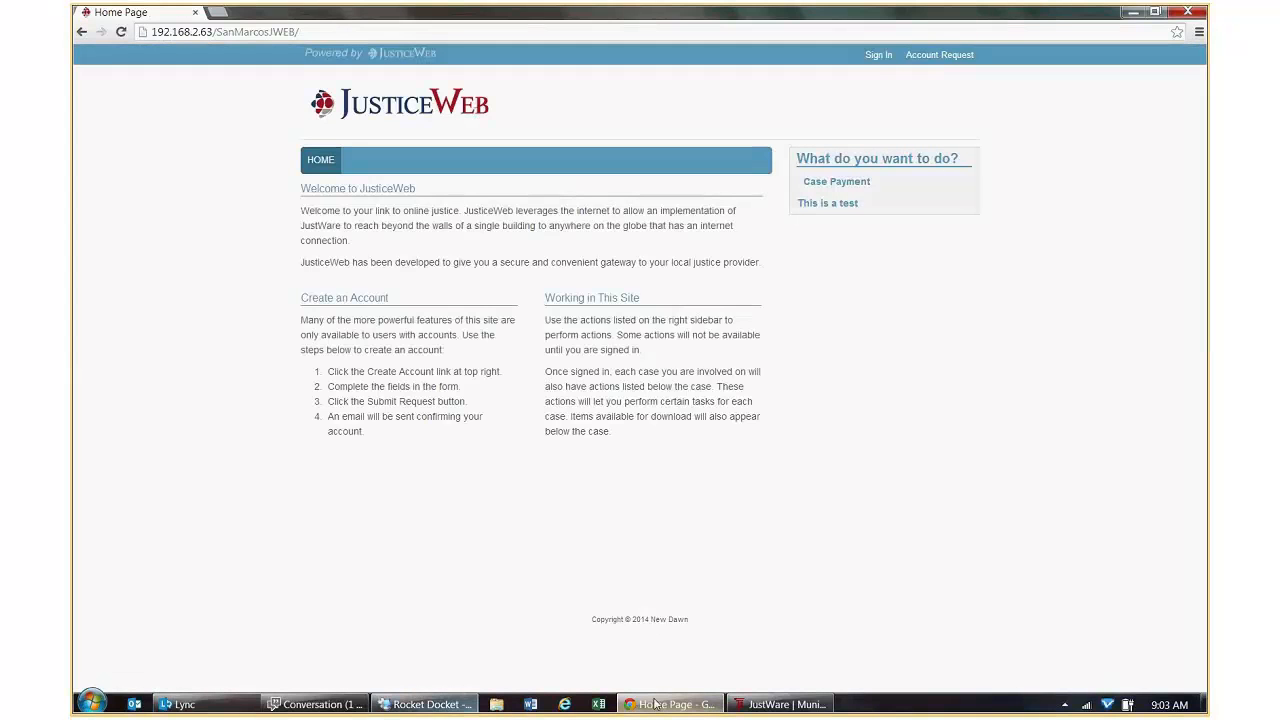
pyautogui.click(787, 704)
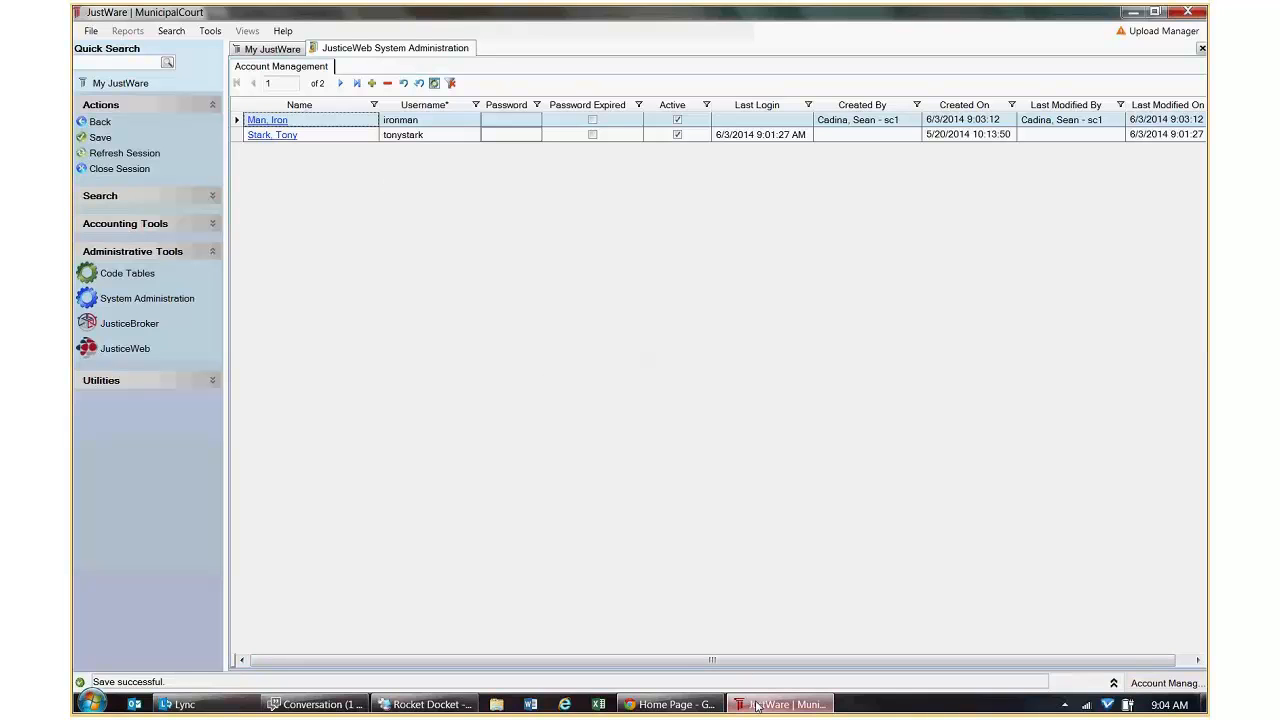
# Open the Account Request form from the JusticeWeb home page.
pyautogui.moveTo(701, 712)
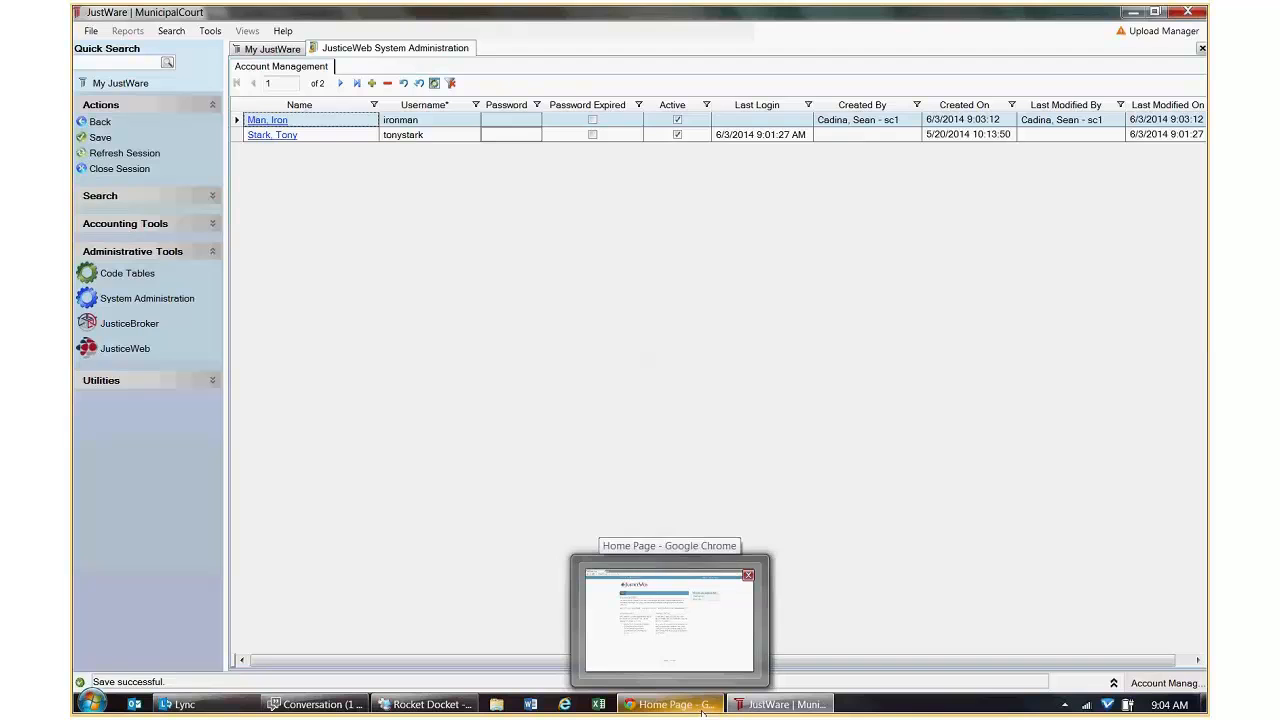
pyautogui.click(703, 710)
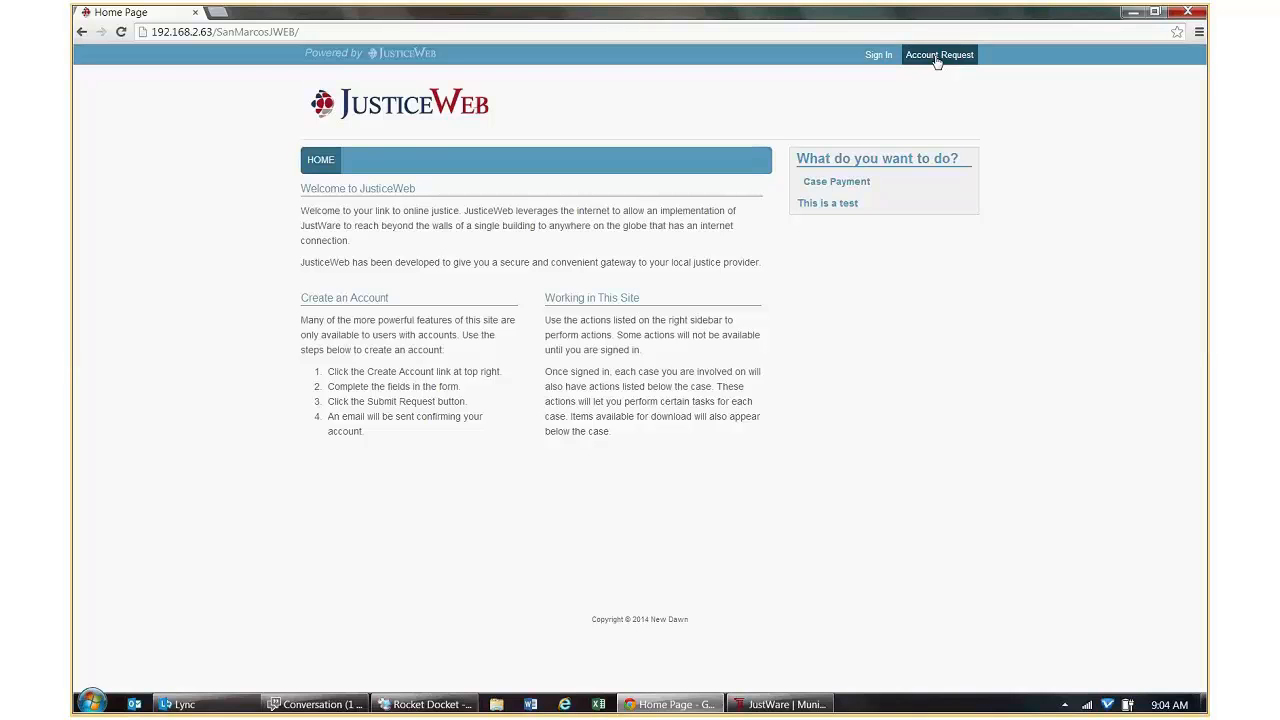
pyautogui.click(936, 57)
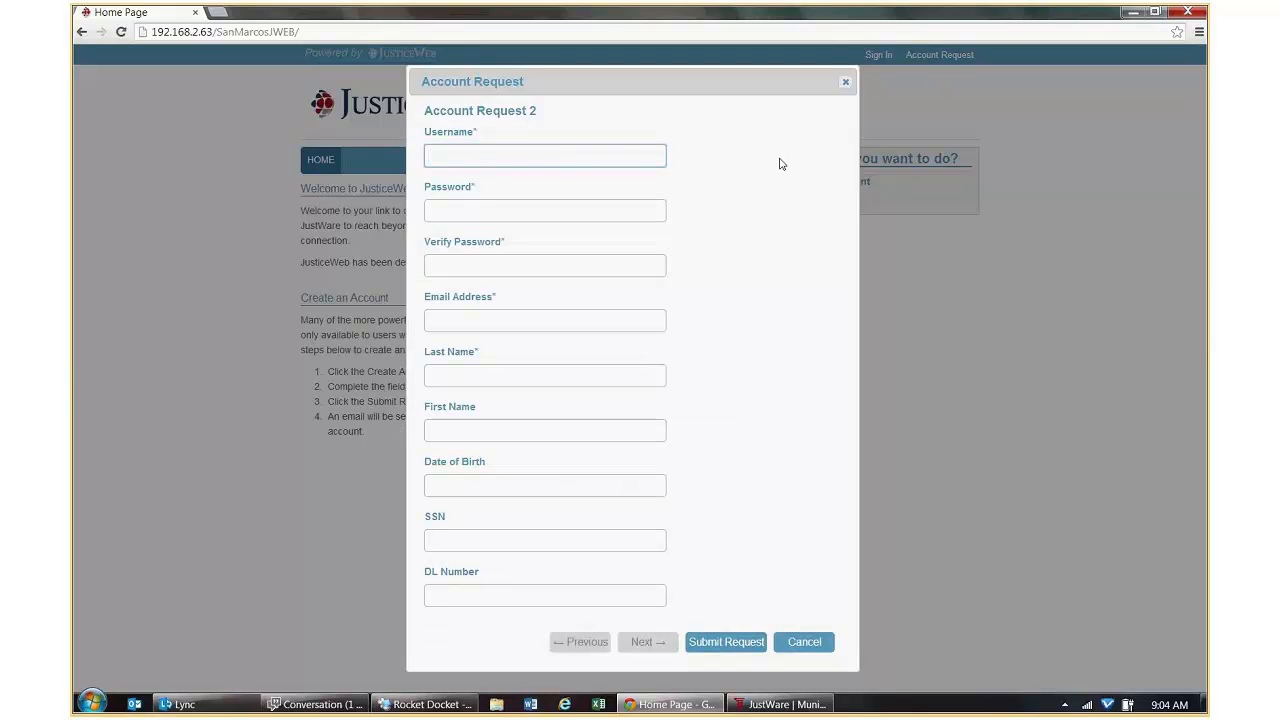
pyautogui.click(799, 702)
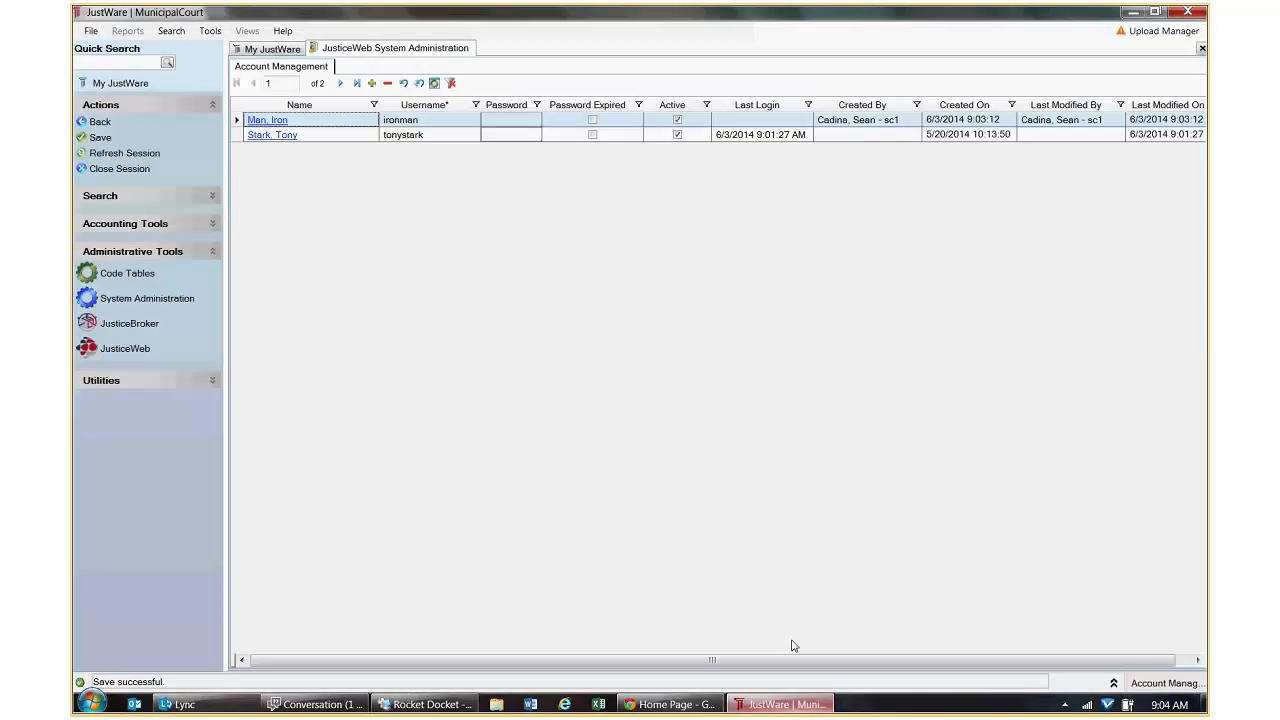
# Delete the first JusticeWeb account record, confirm with Yes, and save with Ctrl+S.
pyautogui.click(388, 84)
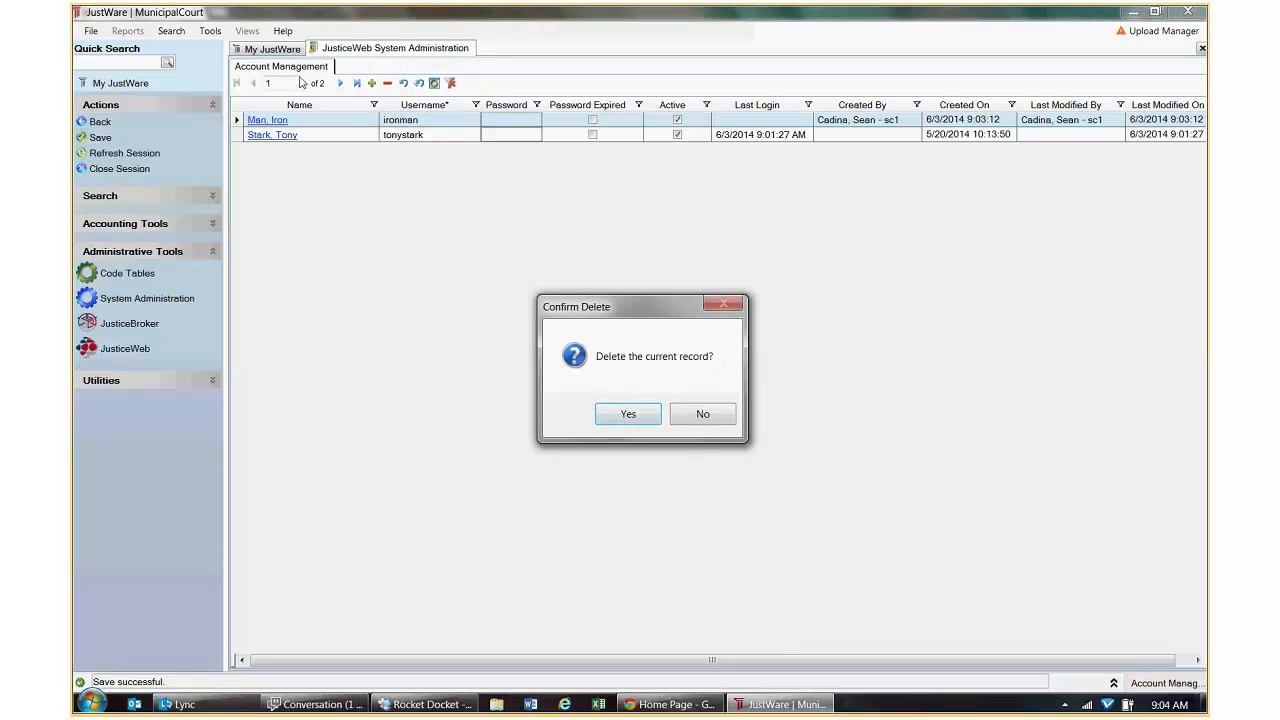
pyautogui.click(628, 414)
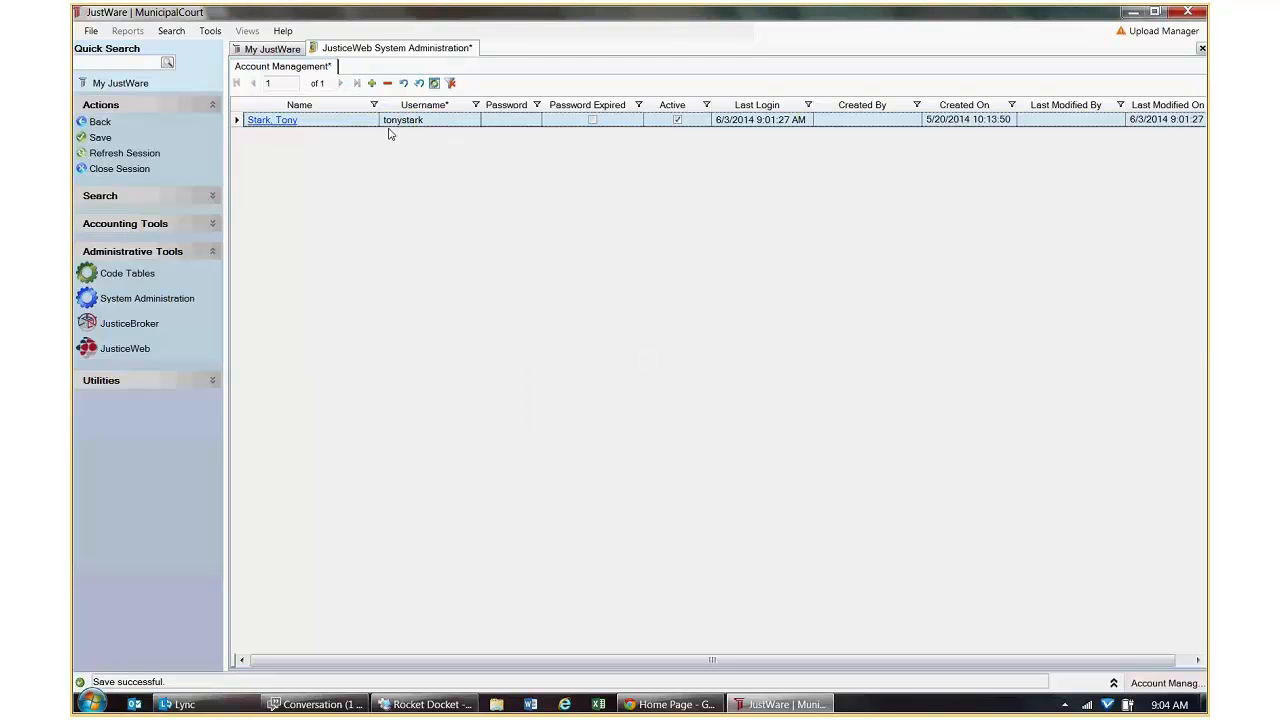
pyautogui.hotkey('ctrl', 's')
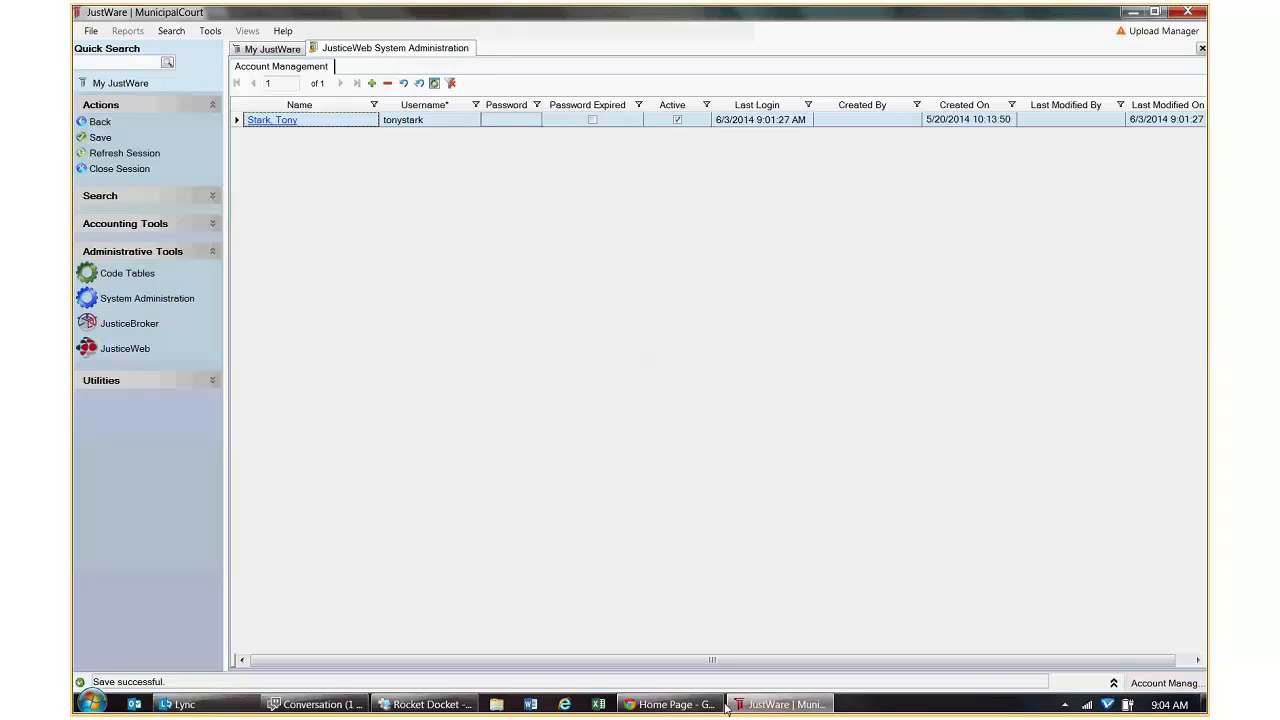
pyautogui.click(700, 704)
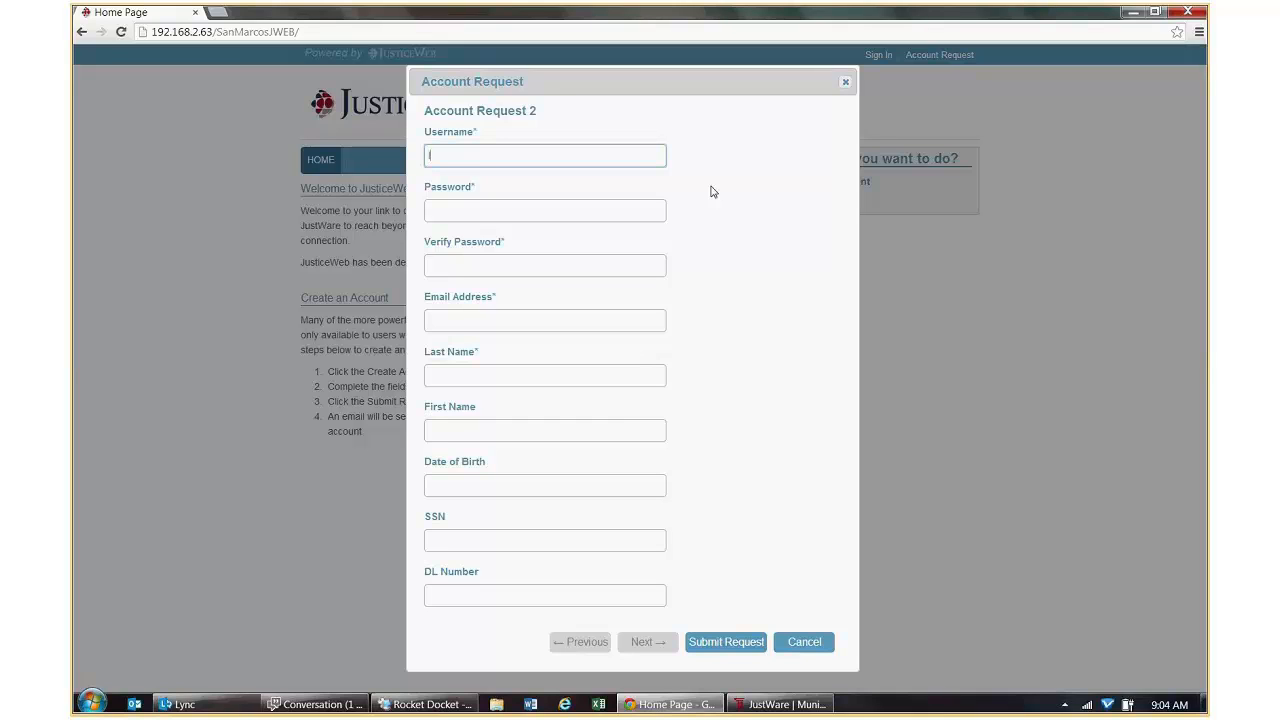
# Enter the requested username and the matching password in both password fields.
pyautogui.press('Tab')
pyautogui.press('Tab')
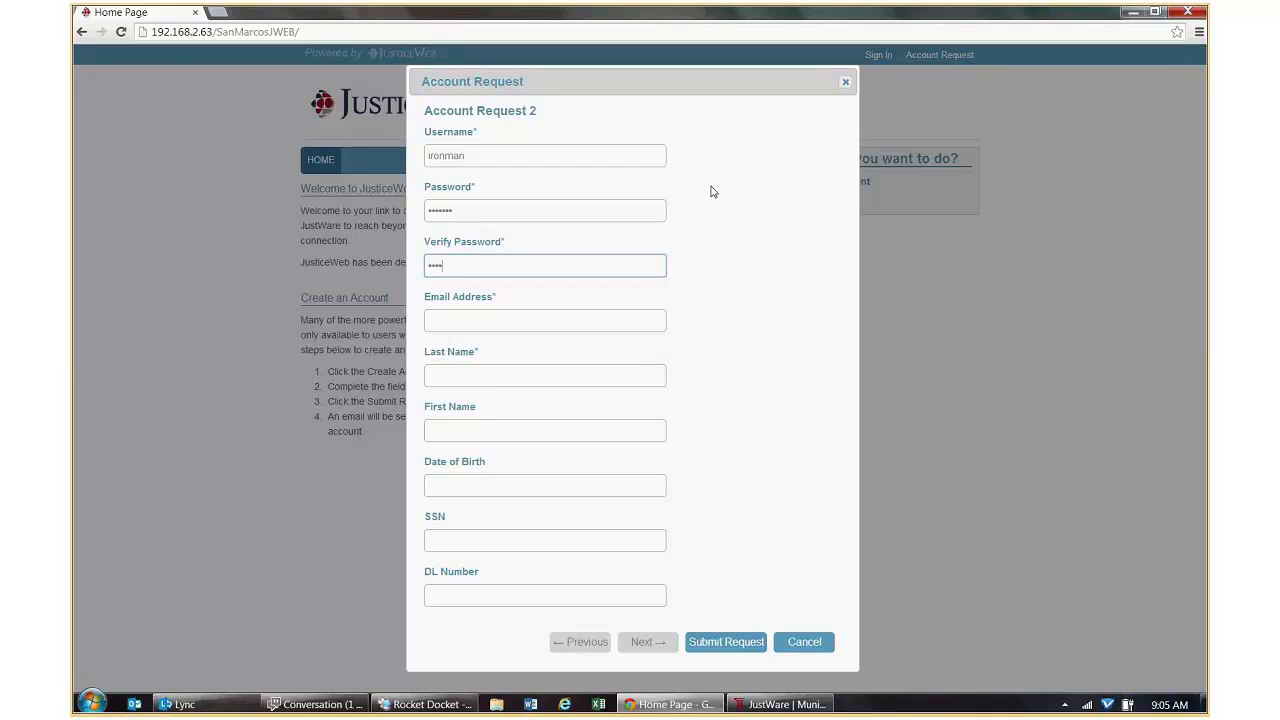
# Fill in the requester's e-mail address and last name.
pyautogui.press('Tab')
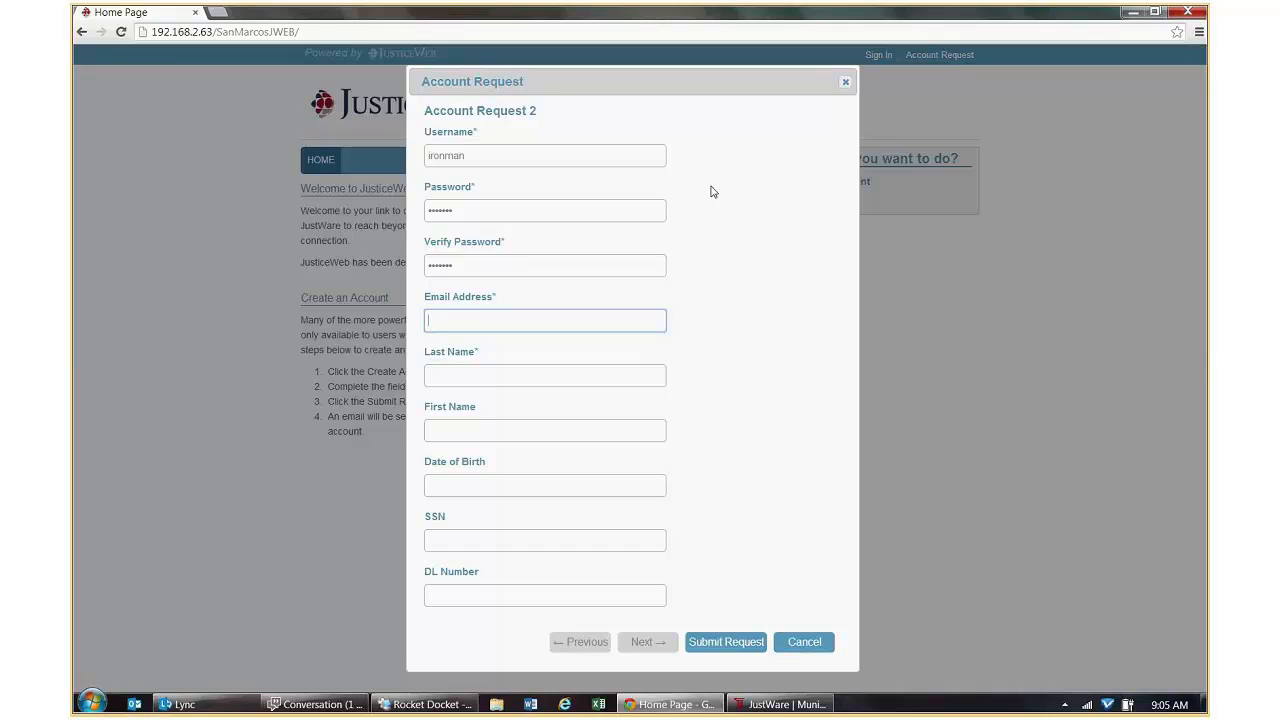
pyautogui.press('Tab')
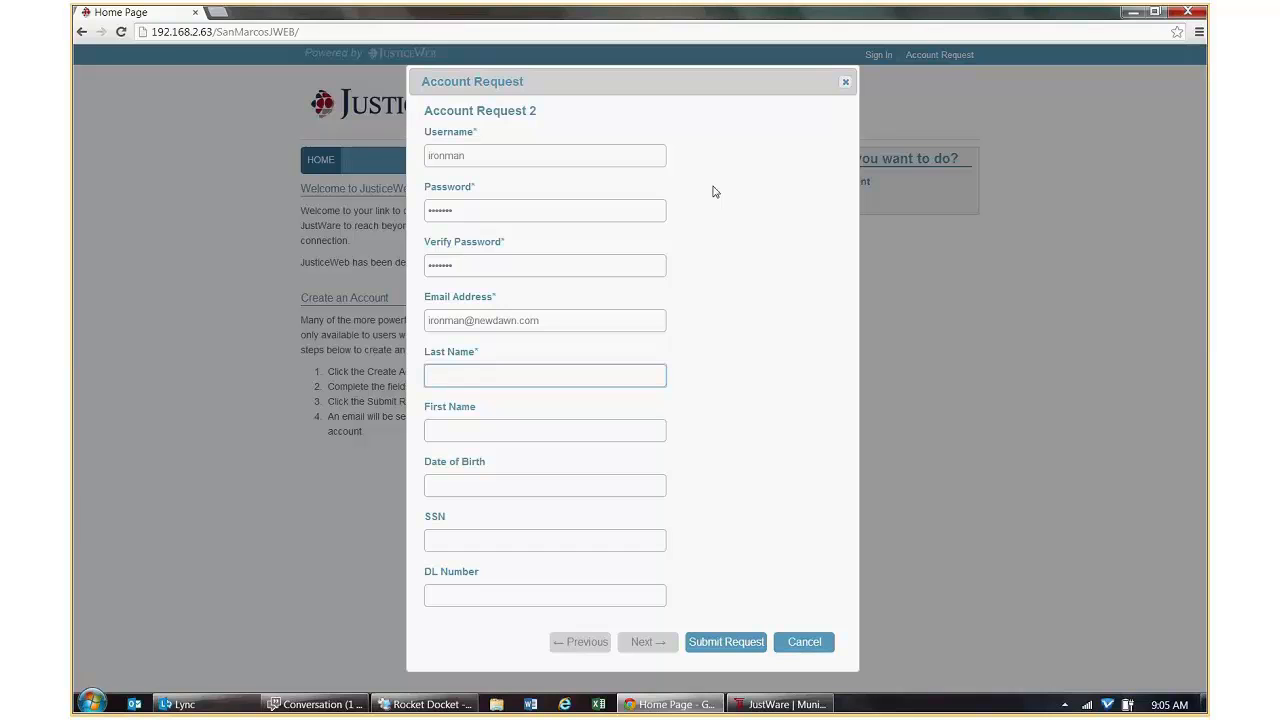
pyautogui.write('Man')
pyautogui.press('Tab')
# Enter the requester's first name, date of birth and SSN on the request form.
pyautogui.write('Iron')
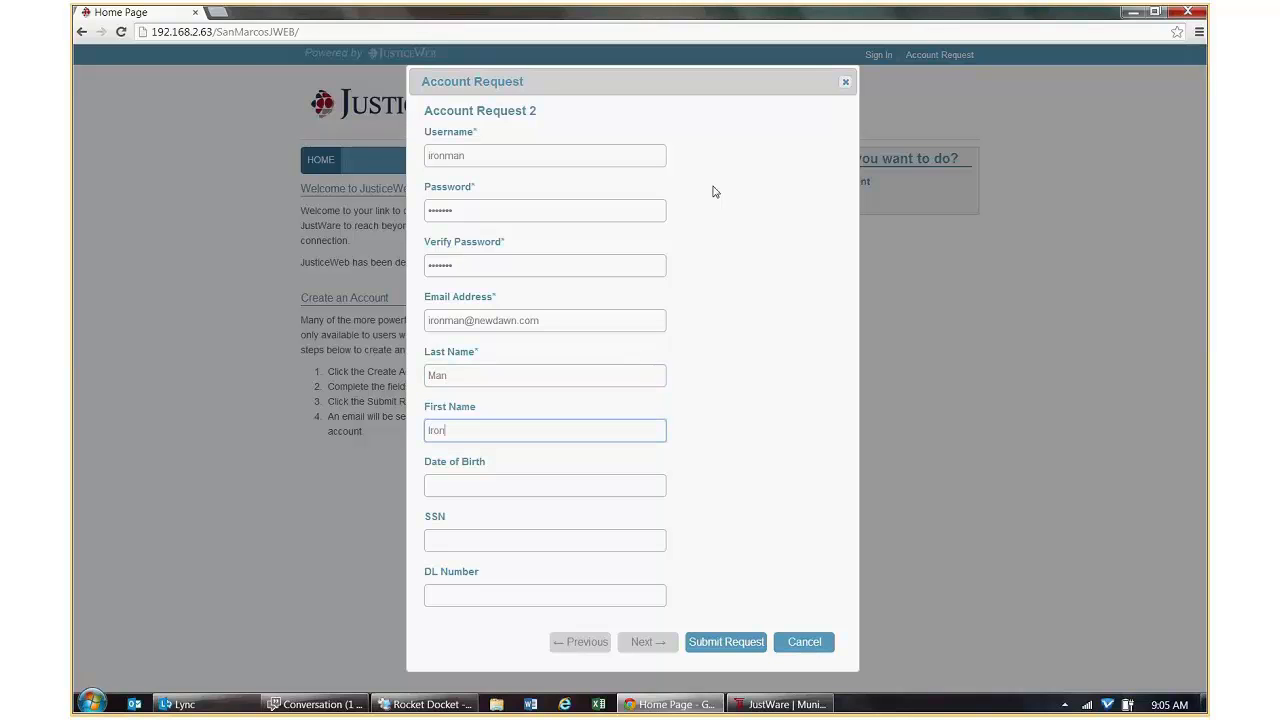
pyautogui.press('Tab')
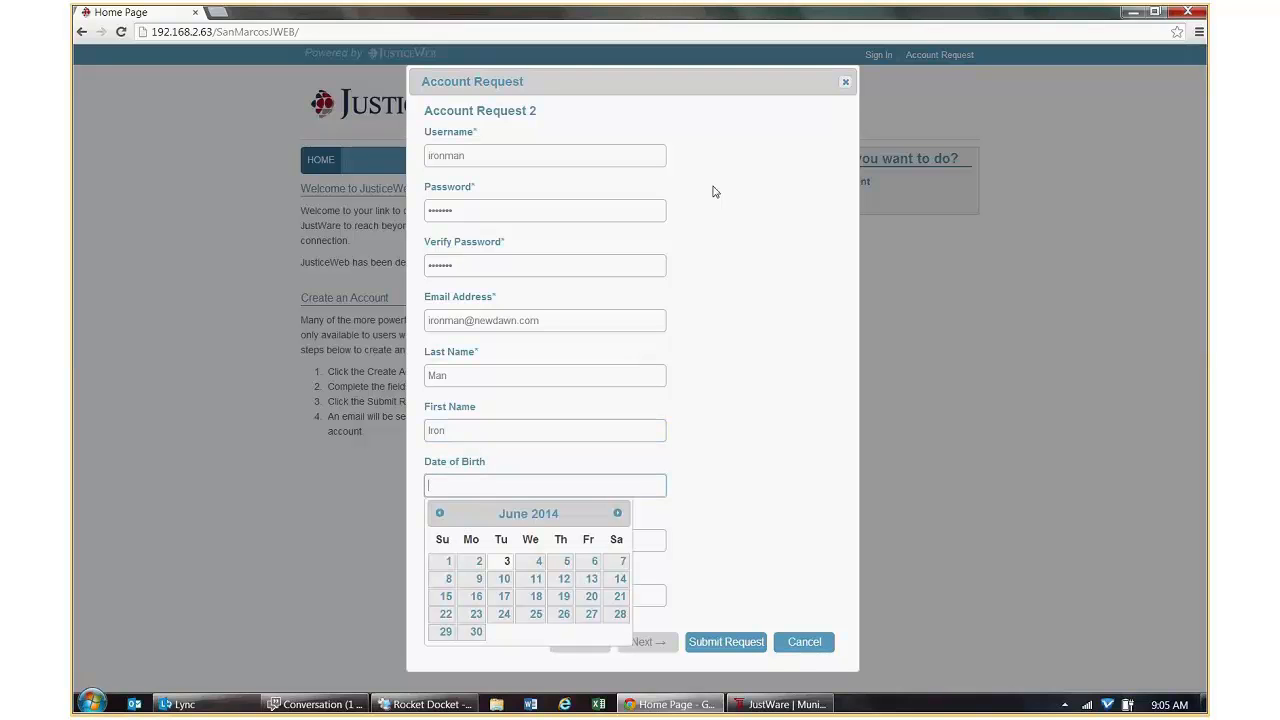
pyautogui.write('05/27/1977')
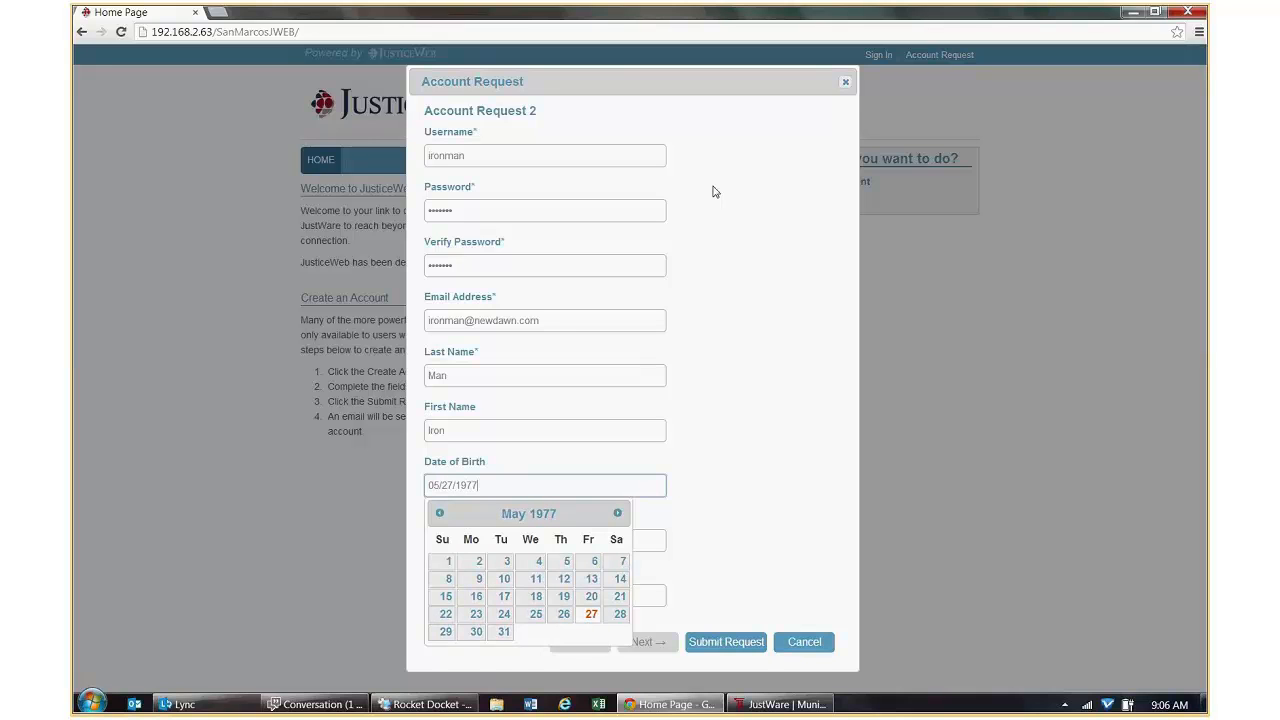
pyautogui.press('Tab')
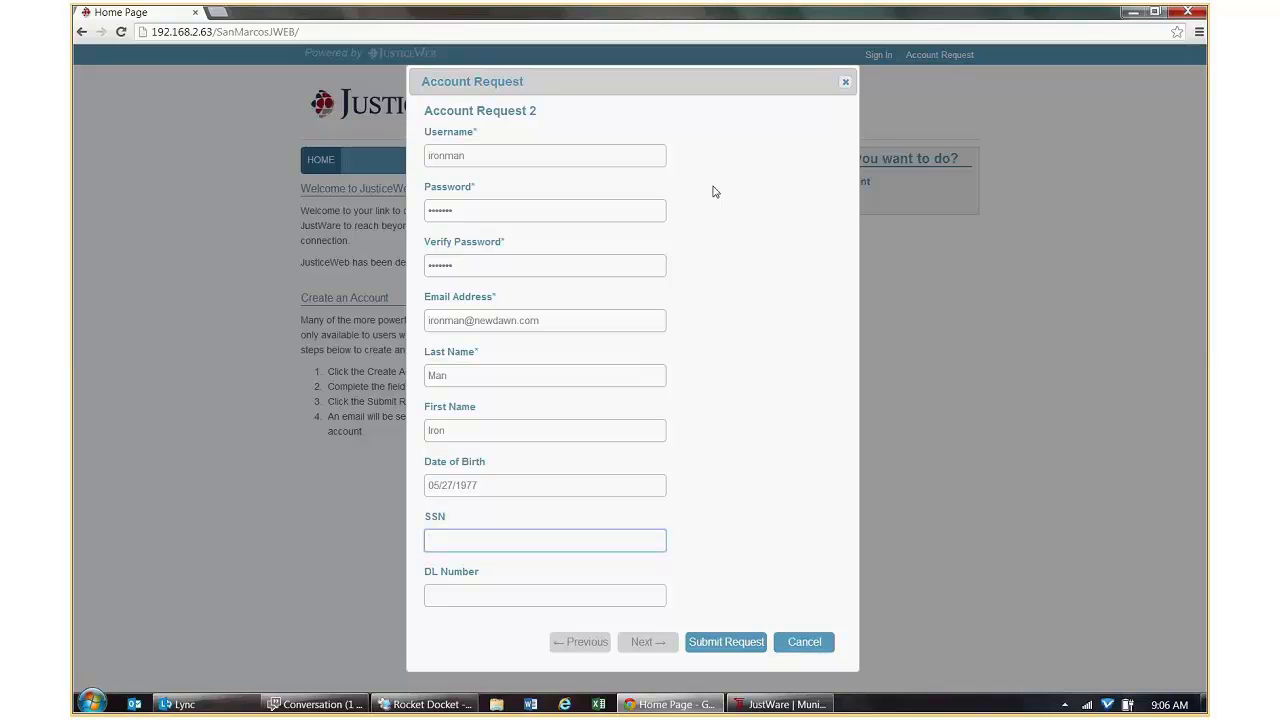
pyautogui.write('111')
pyautogui.write('-11-1111')
# Enter the DL Number and change the SSN's last digit to 2.
pyautogui.click(471, 593)
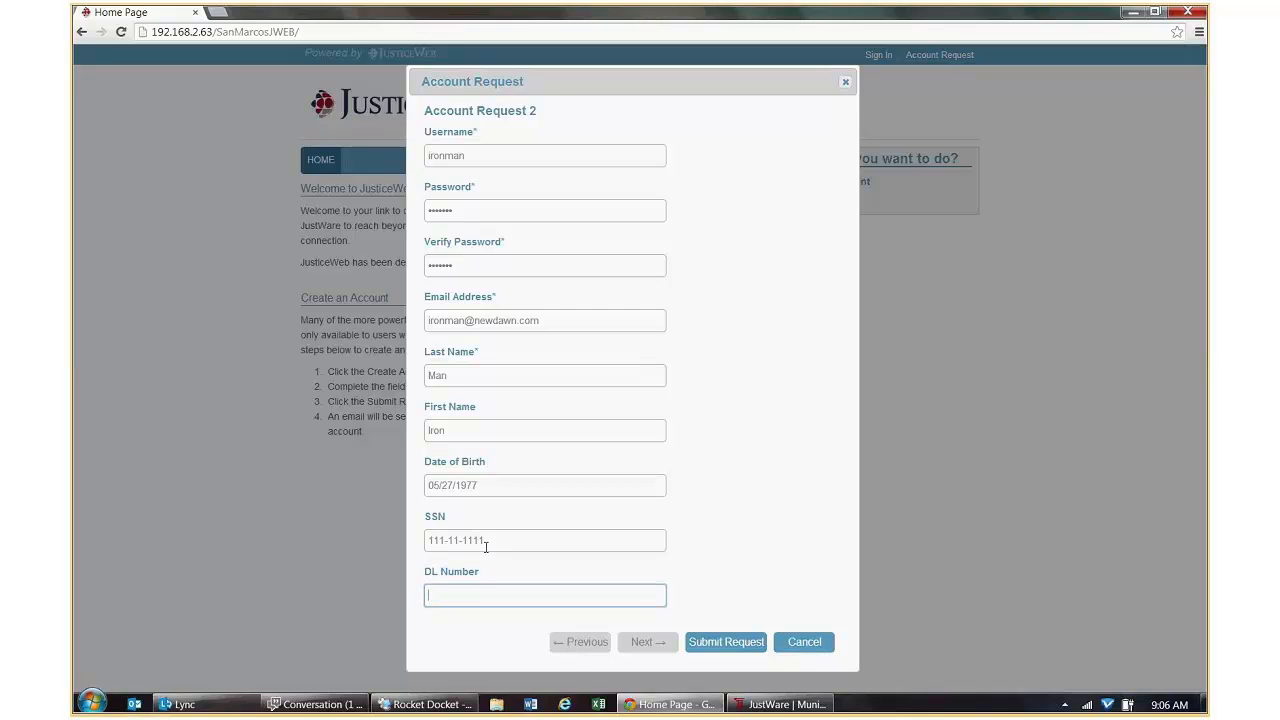
pyautogui.write('111112')
pyautogui.click(486, 540)
pyautogui.press('BackSpace')
pyautogui.write('2')
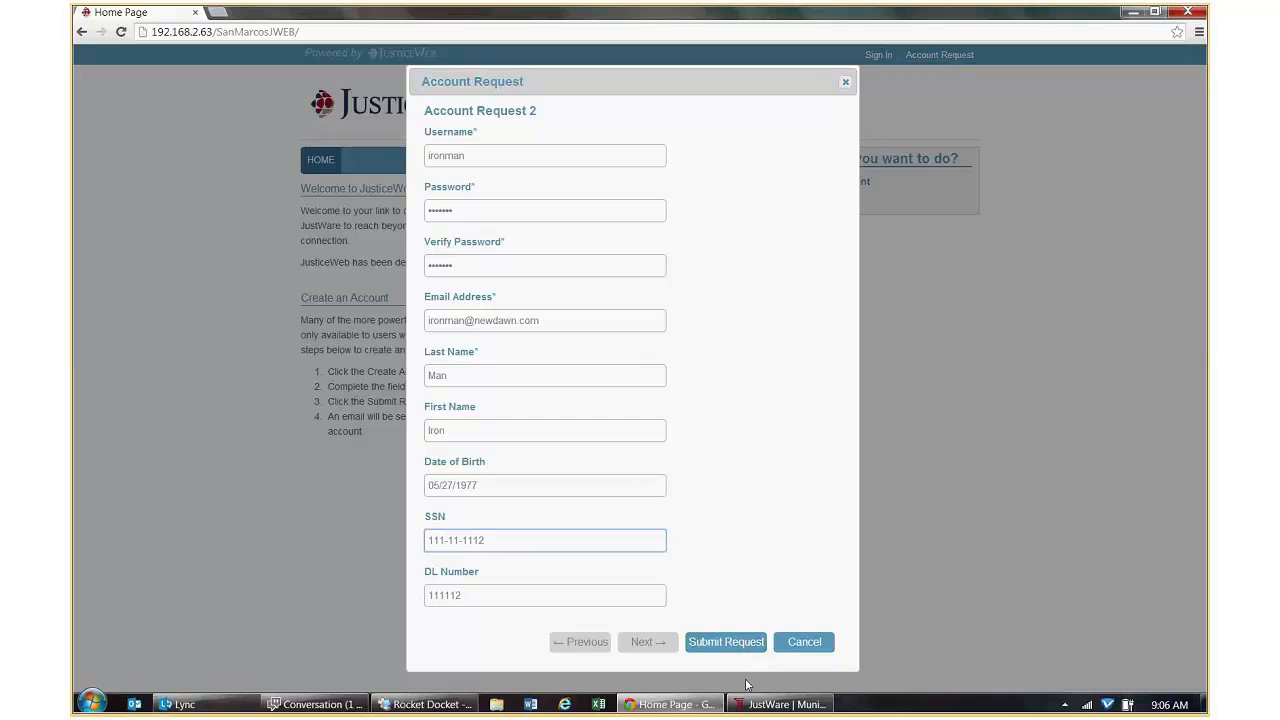
pyautogui.click(764, 705)
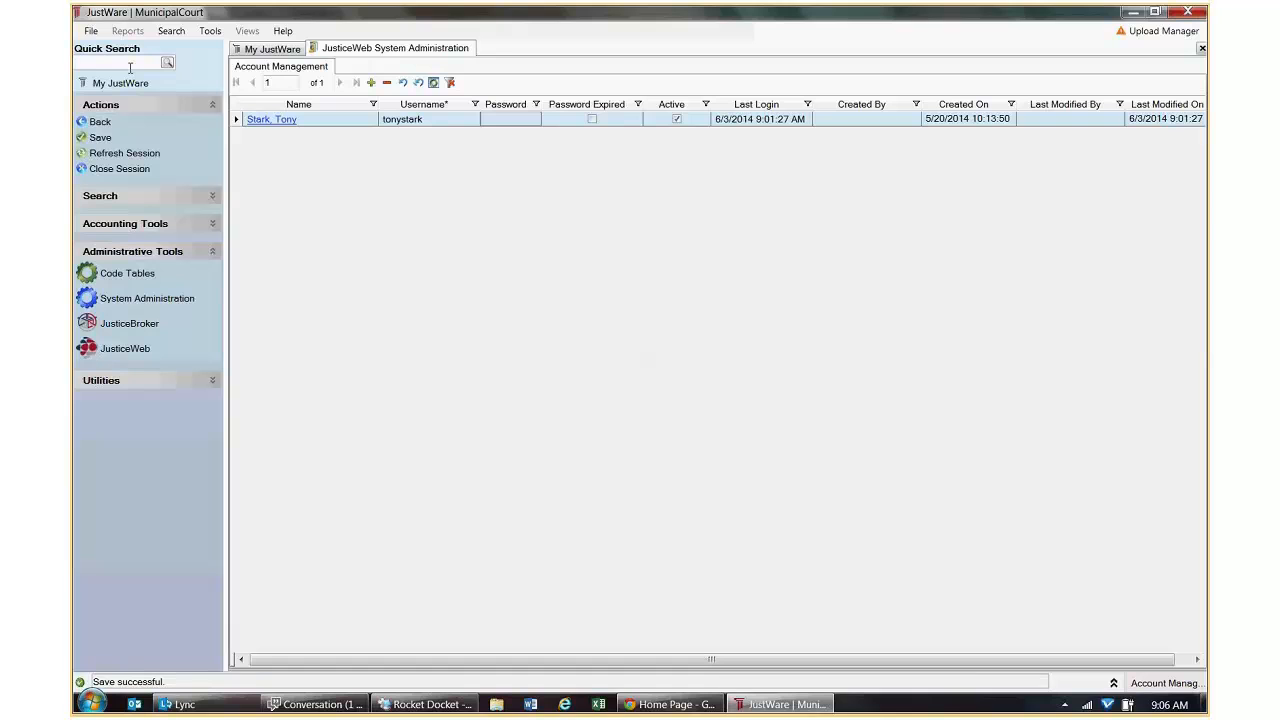
# Quick-search the requester's name and open the matching name record.
pyautogui.write('iron man')
pyautogui.press('Return')
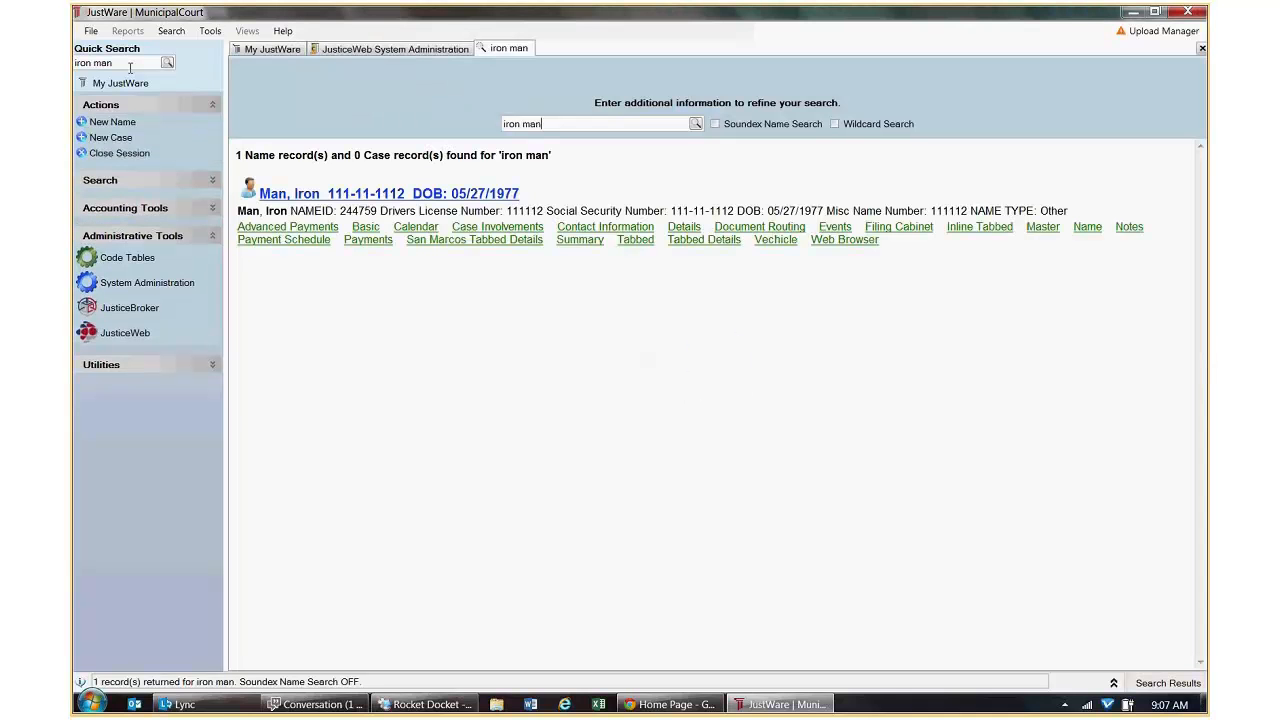
pyautogui.click(453, 196)
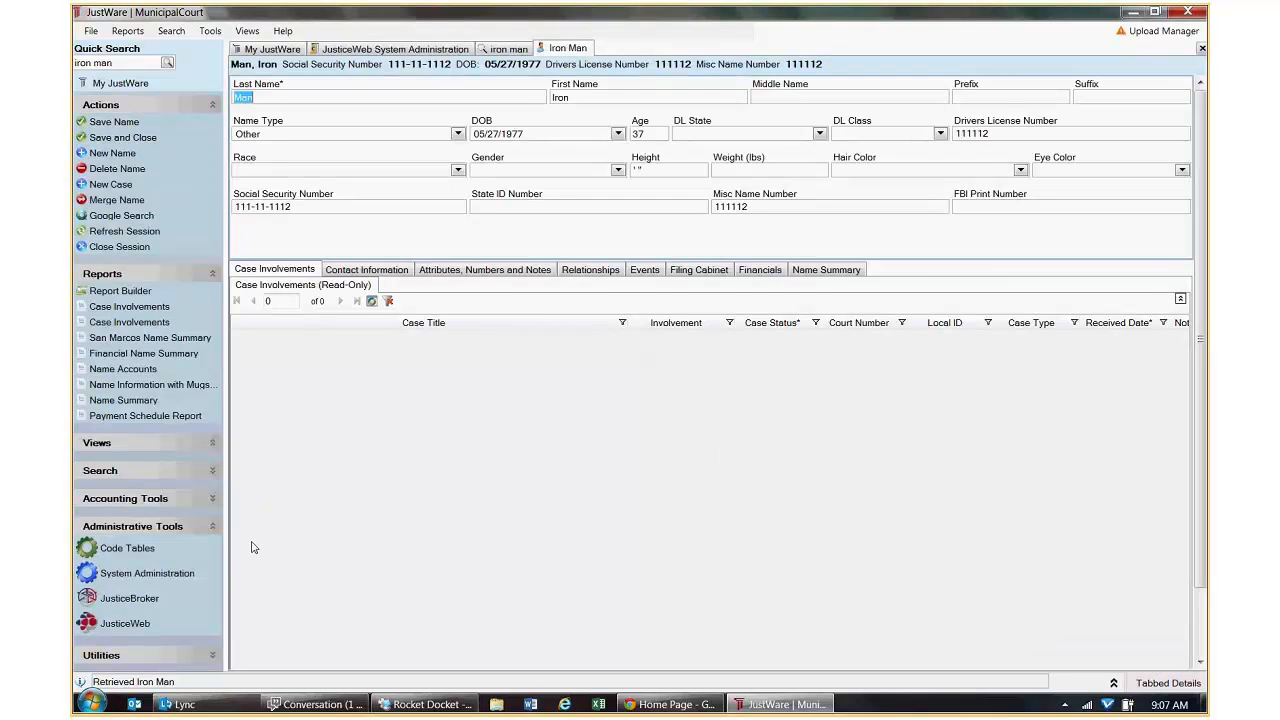
# Expand the Views and Utilities sections in the name record's sidebar.
pyautogui.scroll(-2, 1202, 346)
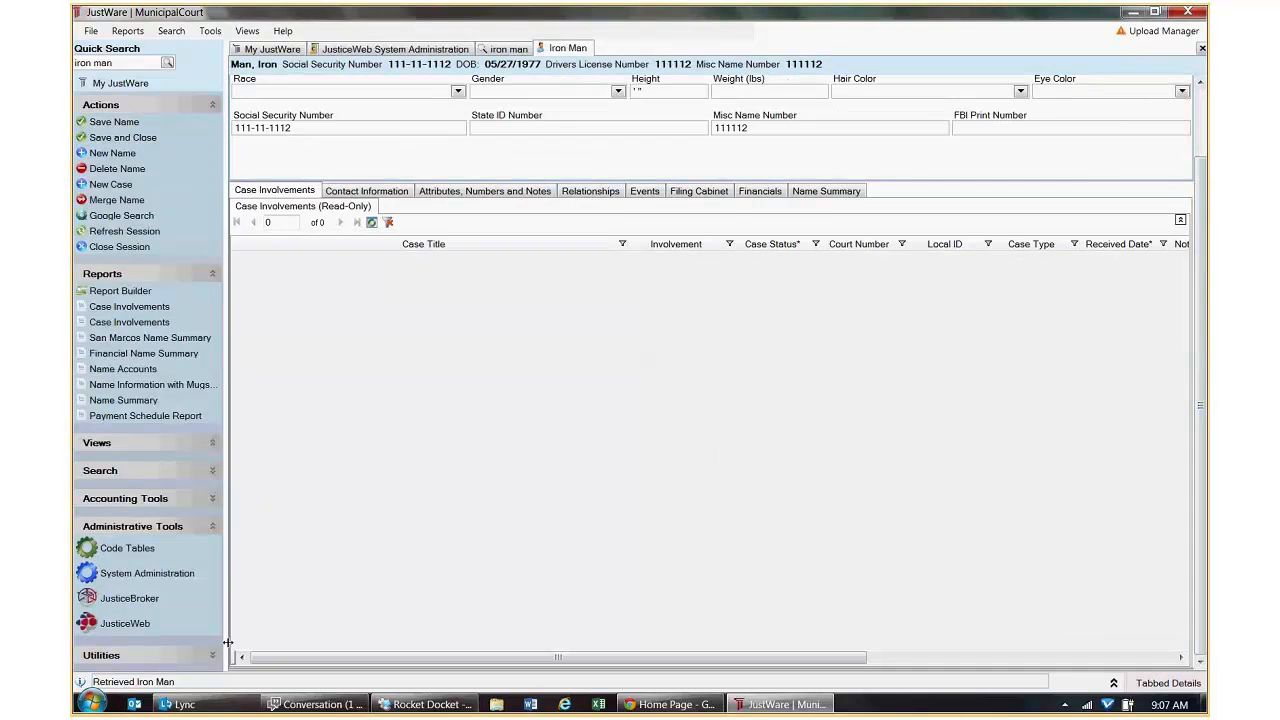
pyautogui.click(213, 656)
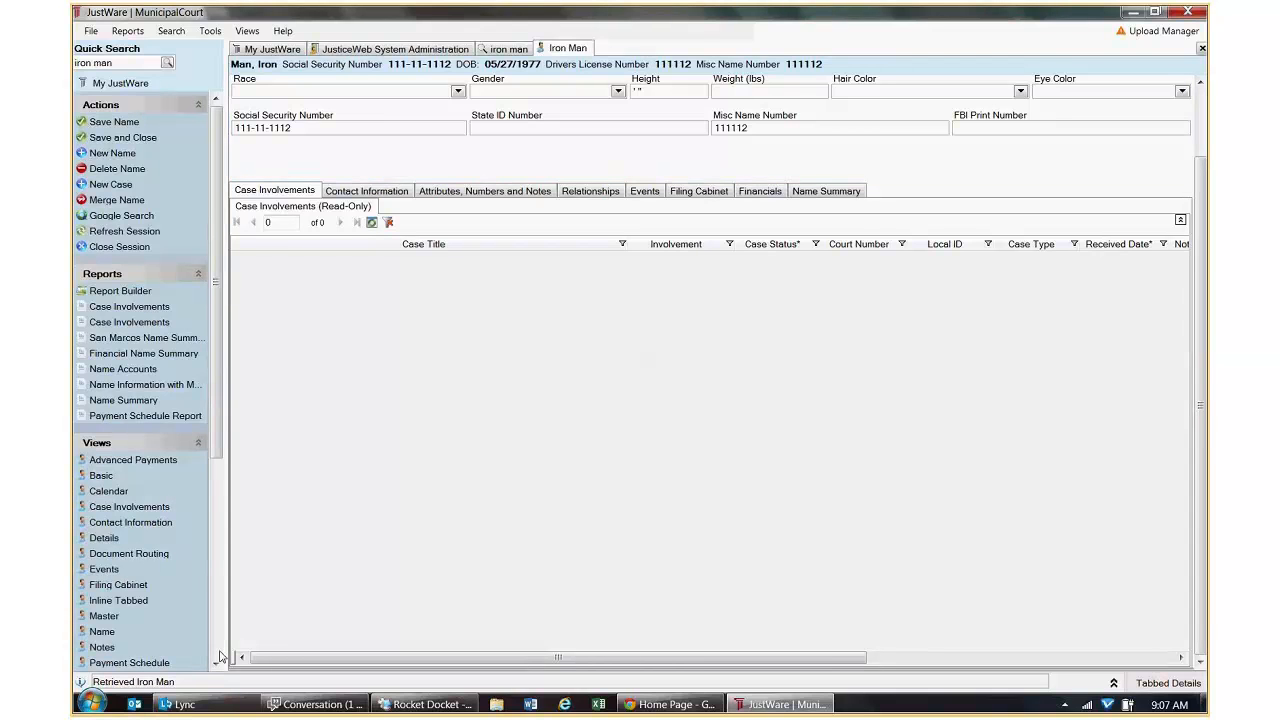
pyautogui.scroll(-5, 220, 656)
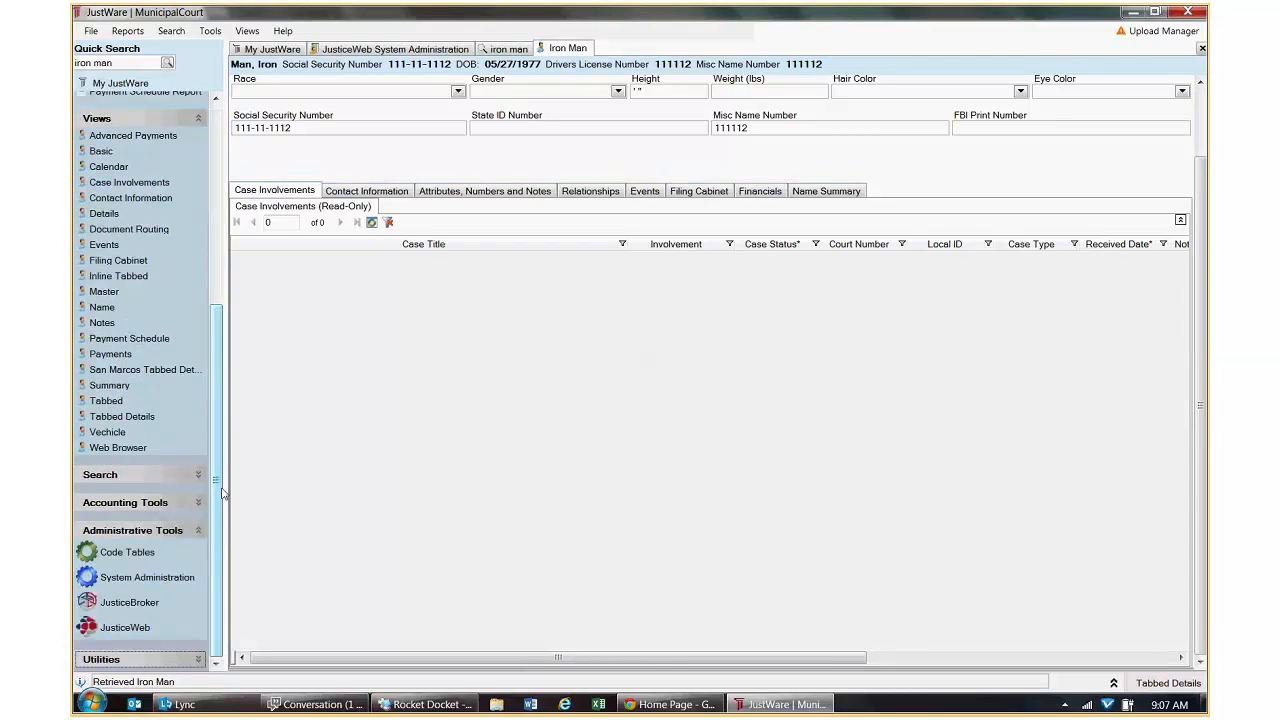
pyautogui.click(198, 659)
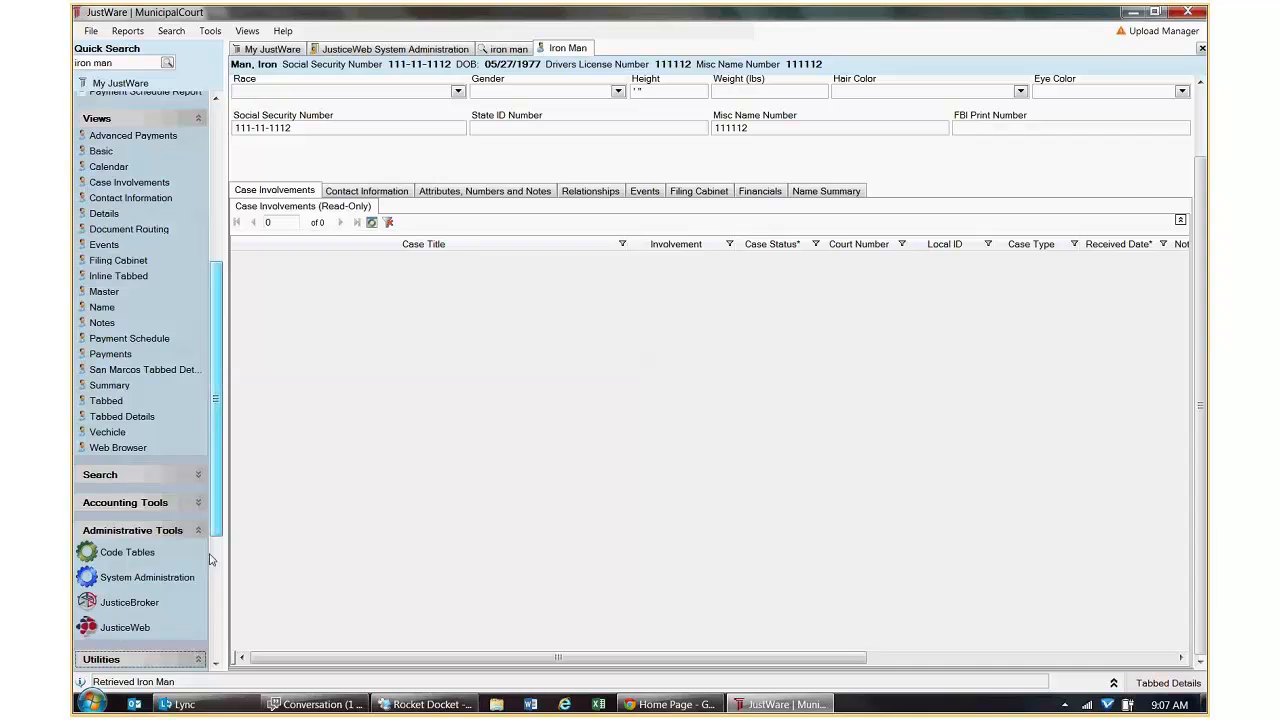
pyautogui.scroll(-3, 211, 560)
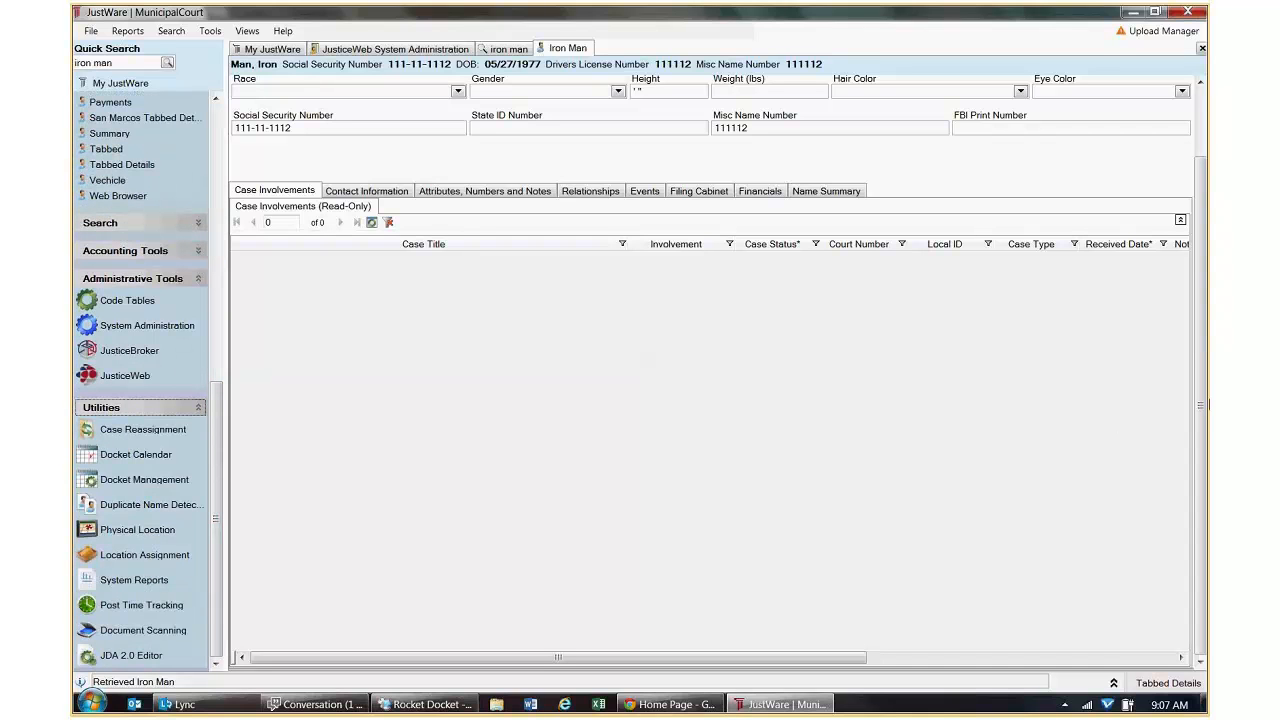
pyautogui.scroll(1, 1203, 390)
pyautogui.scroll(3, 1203, 380)
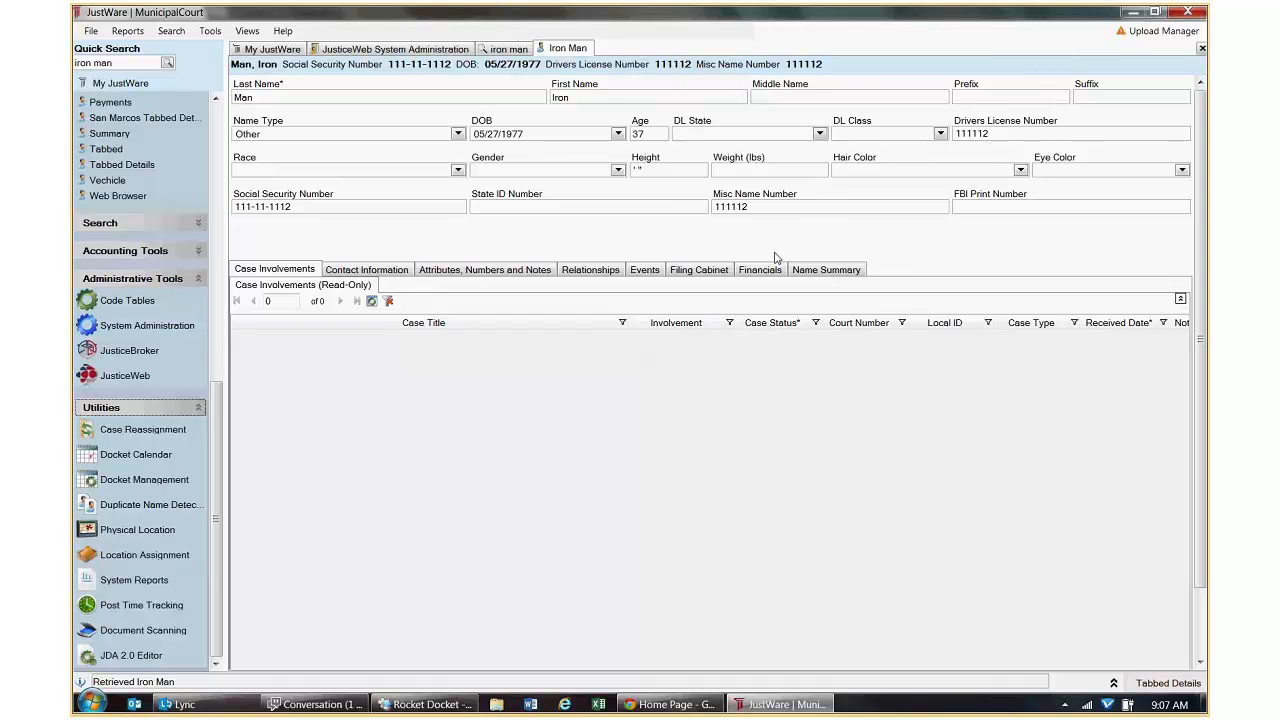
# Submit the filled account request and dismiss the Request Submitted confirmation with OK.
pyautogui.click(688, 694)
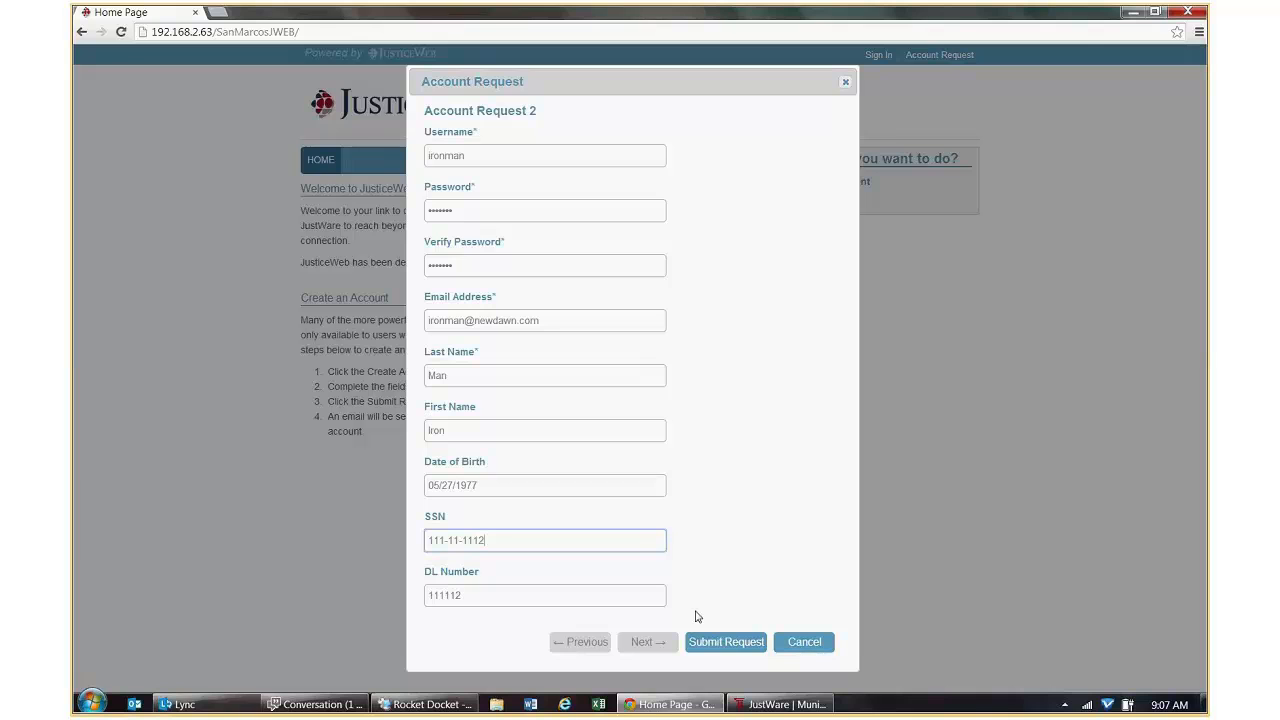
pyautogui.click(721, 644)
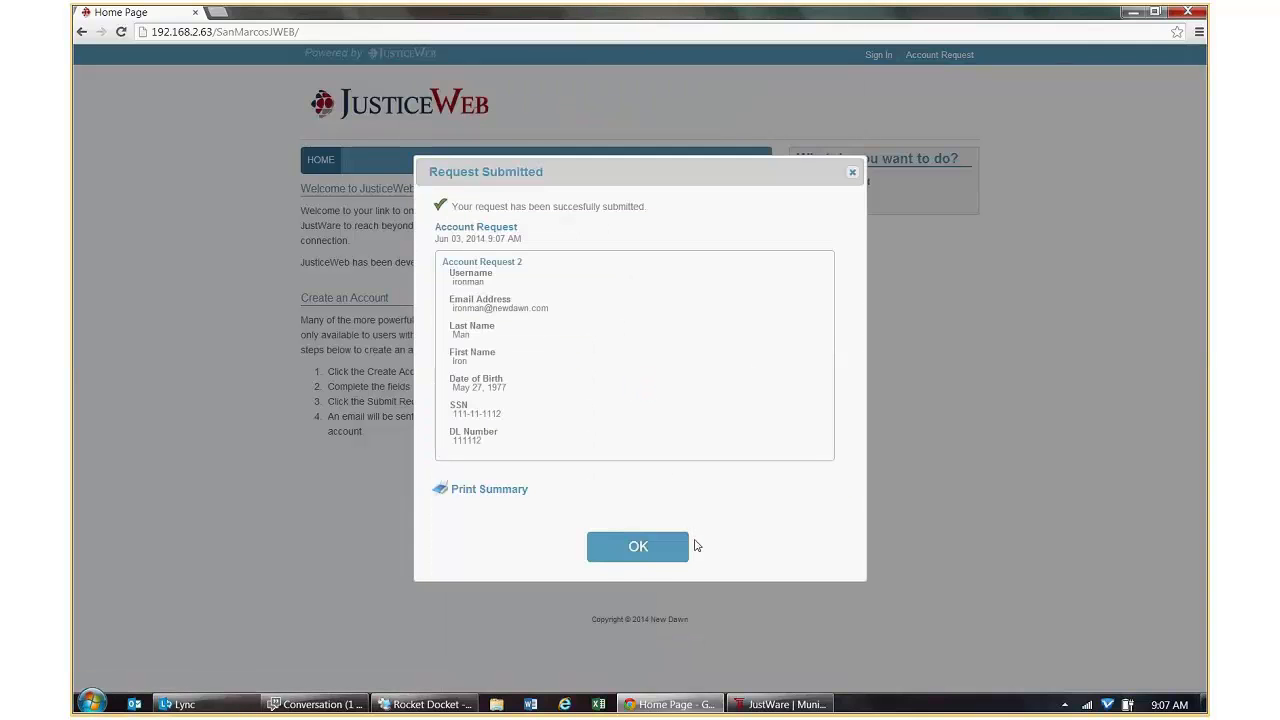
pyautogui.click(618, 565)
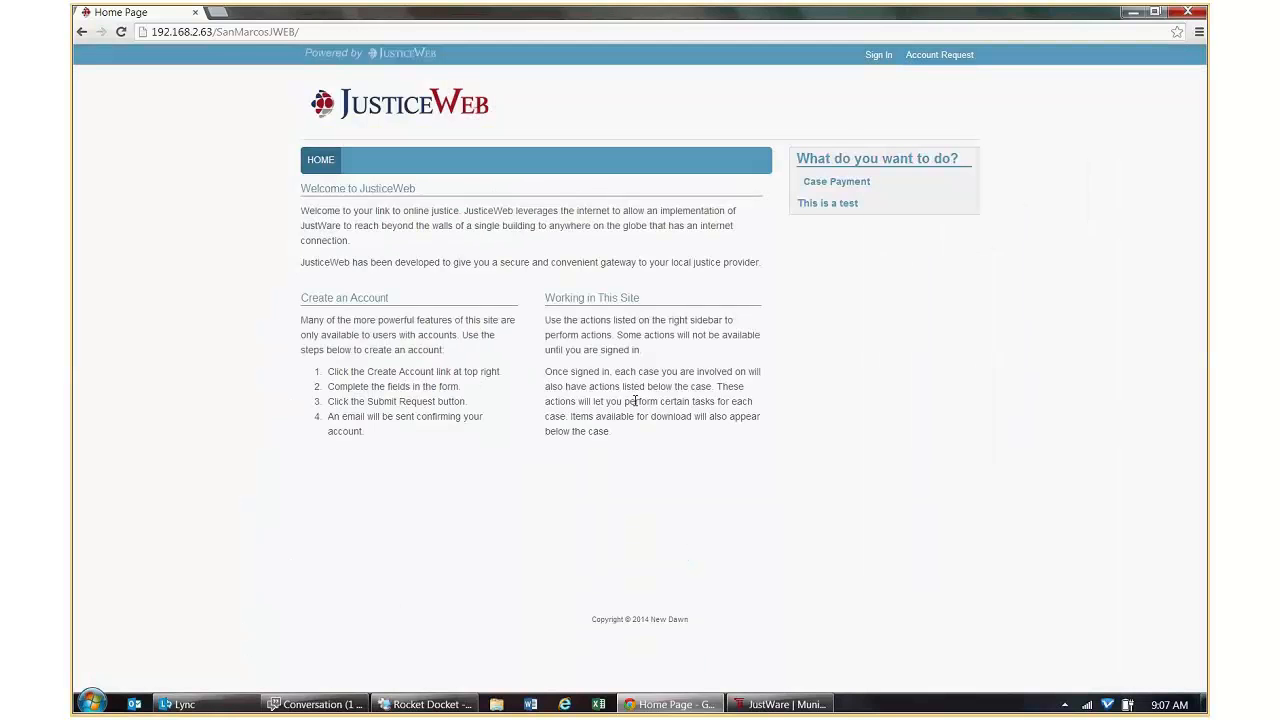
pyautogui.moveTo(795, 706)
# Review the JusticeWeb account management list in JustWare, then go back to the requester's name search results.
pyautogui.moveTo(748, 712)
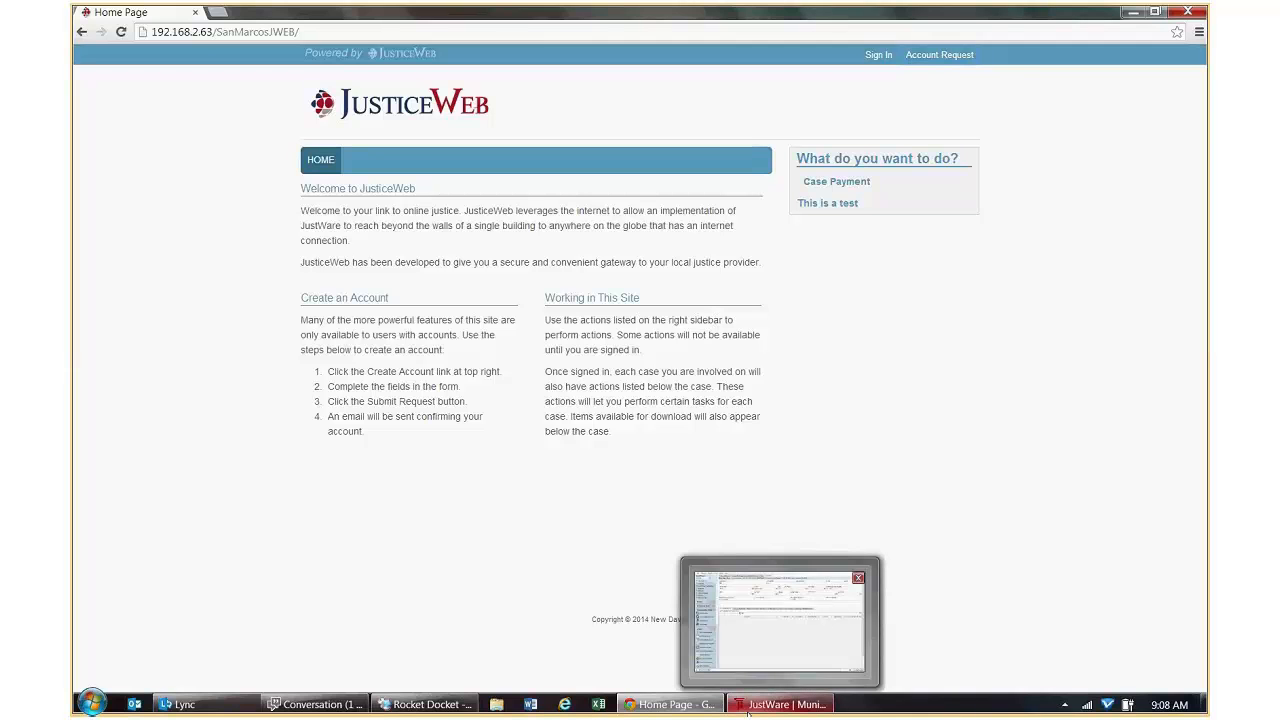
pyautogui.click(752, 605)
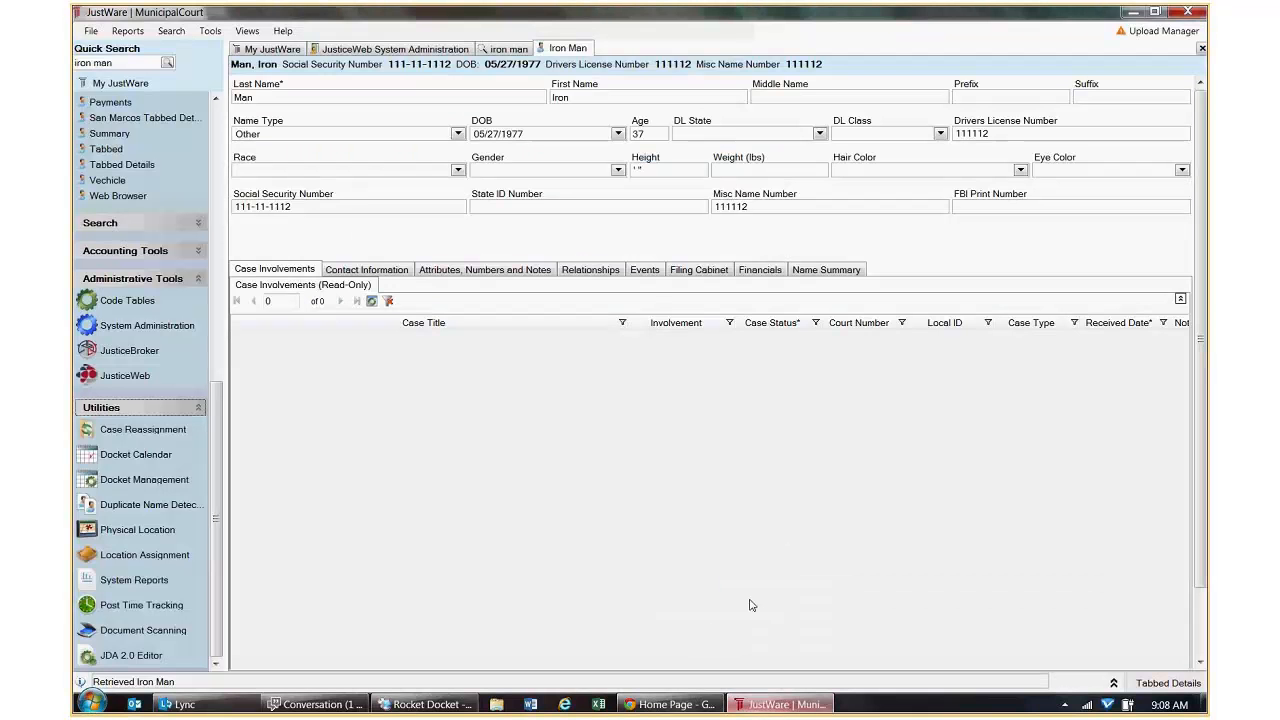
pyautogui.click(408, 49)
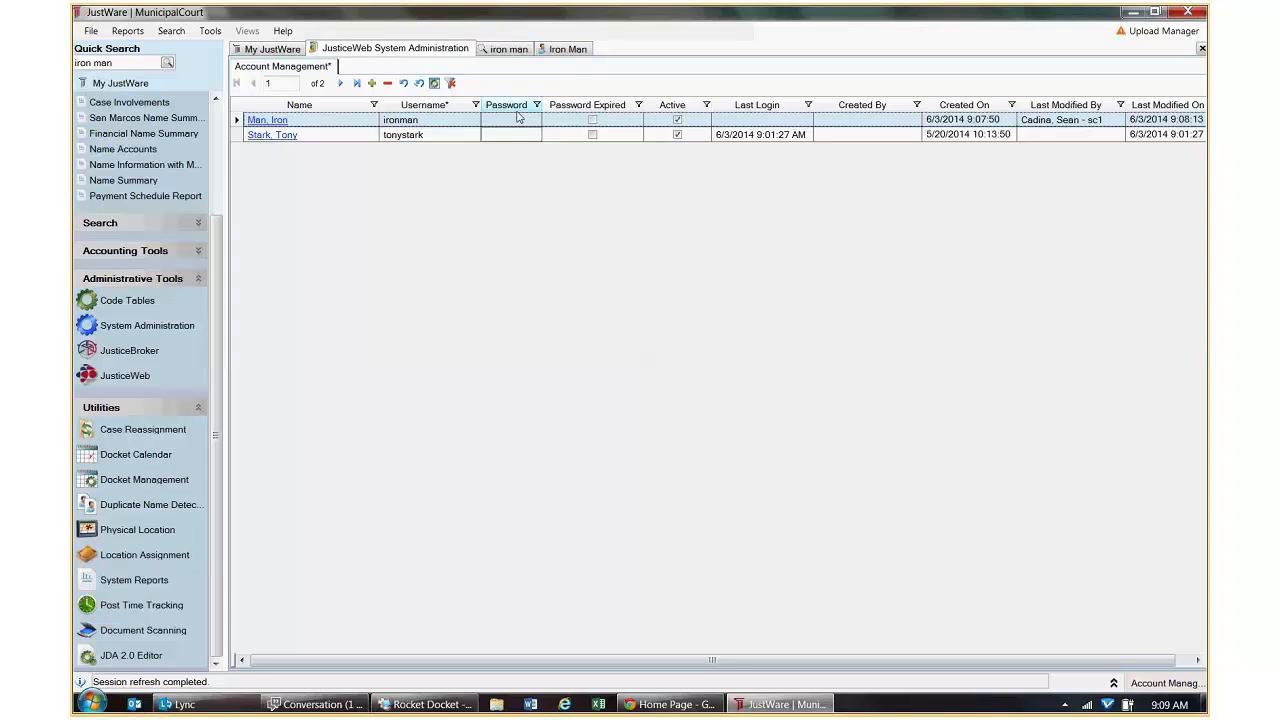
pyautogui.click(500, 50)
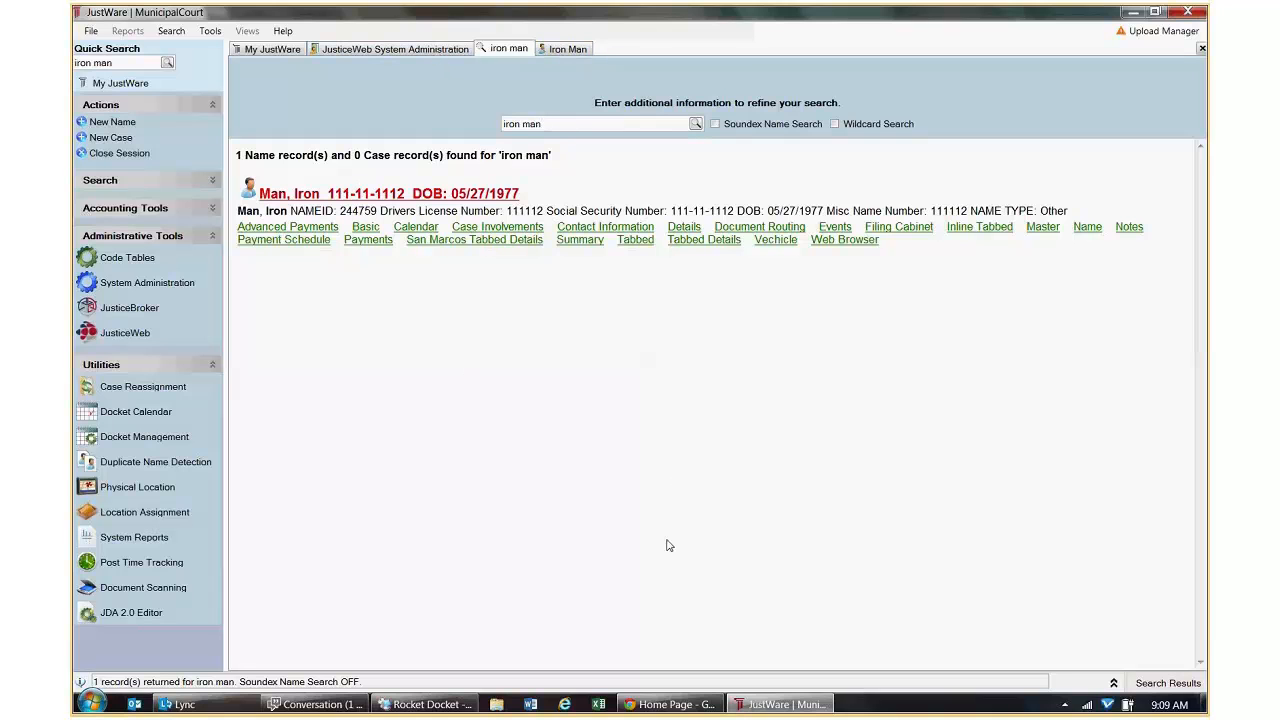
# Sign in to JusticeWeb with the first web account's username and password, see no cases listed, then sign out.
pyautogui.click(670, 705)
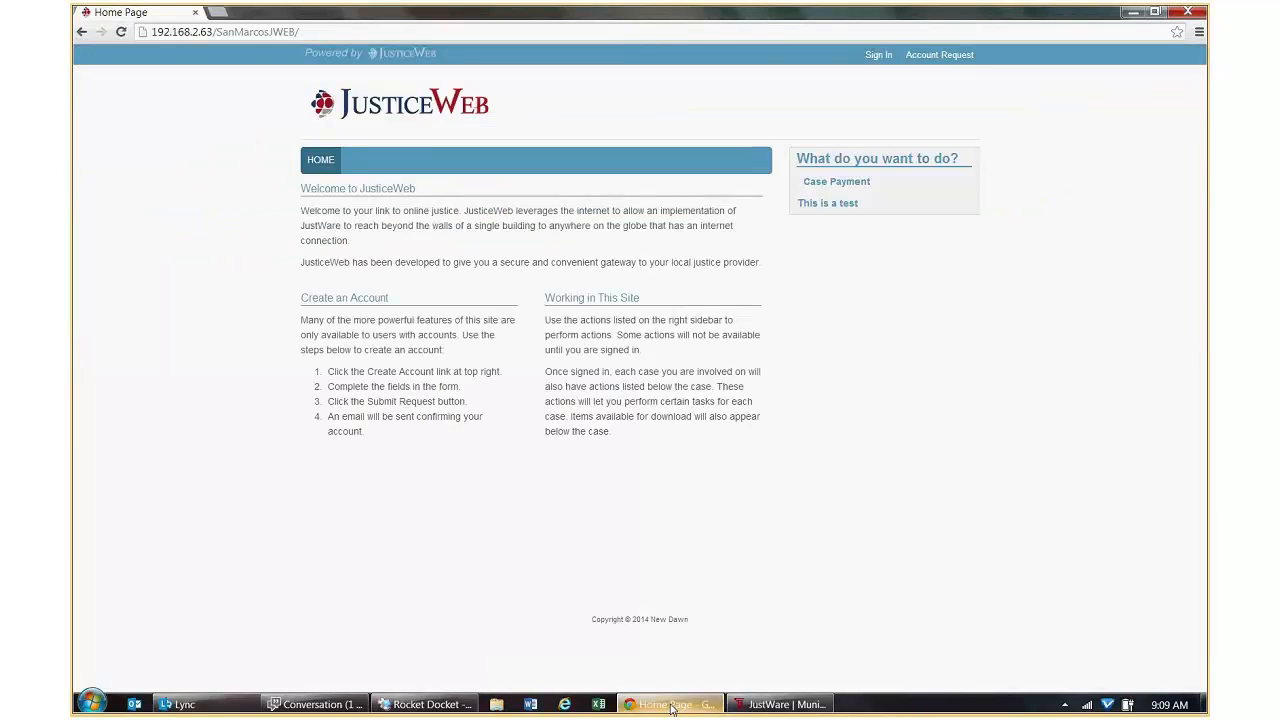
pyautogui.click(877, 56)
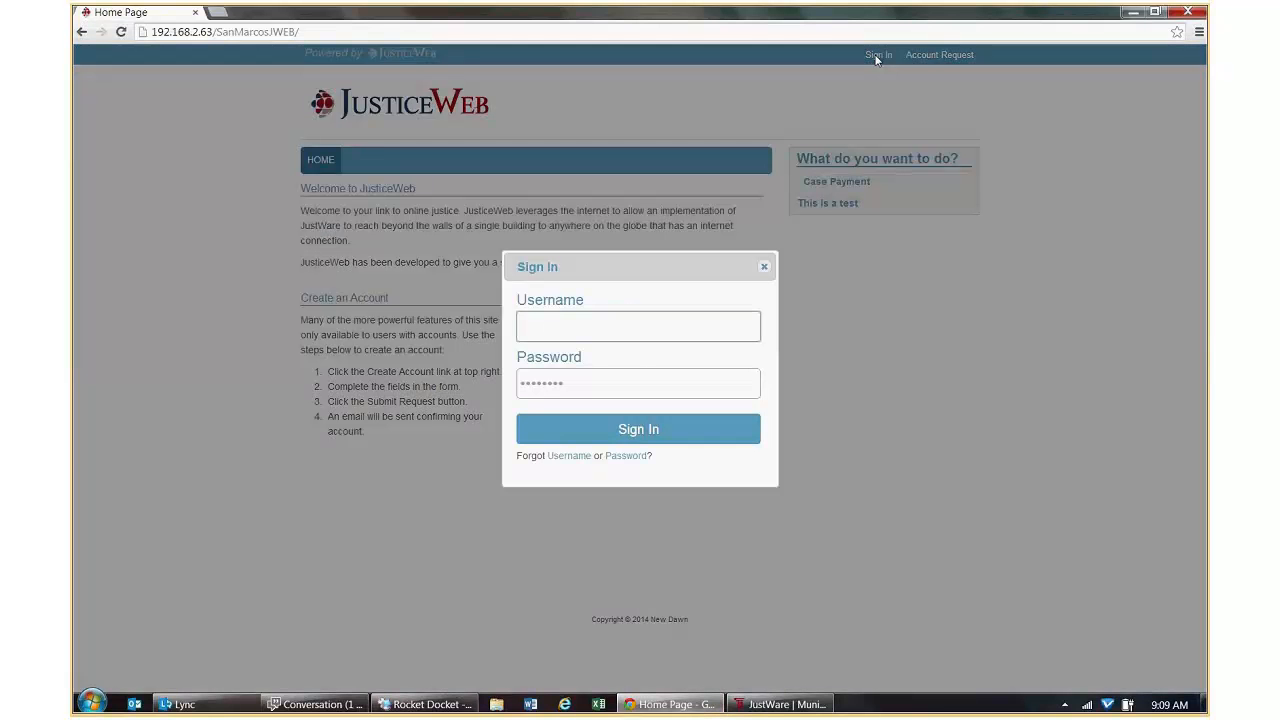
pyautogui.press('Tab')
pyautogui.press('Return')
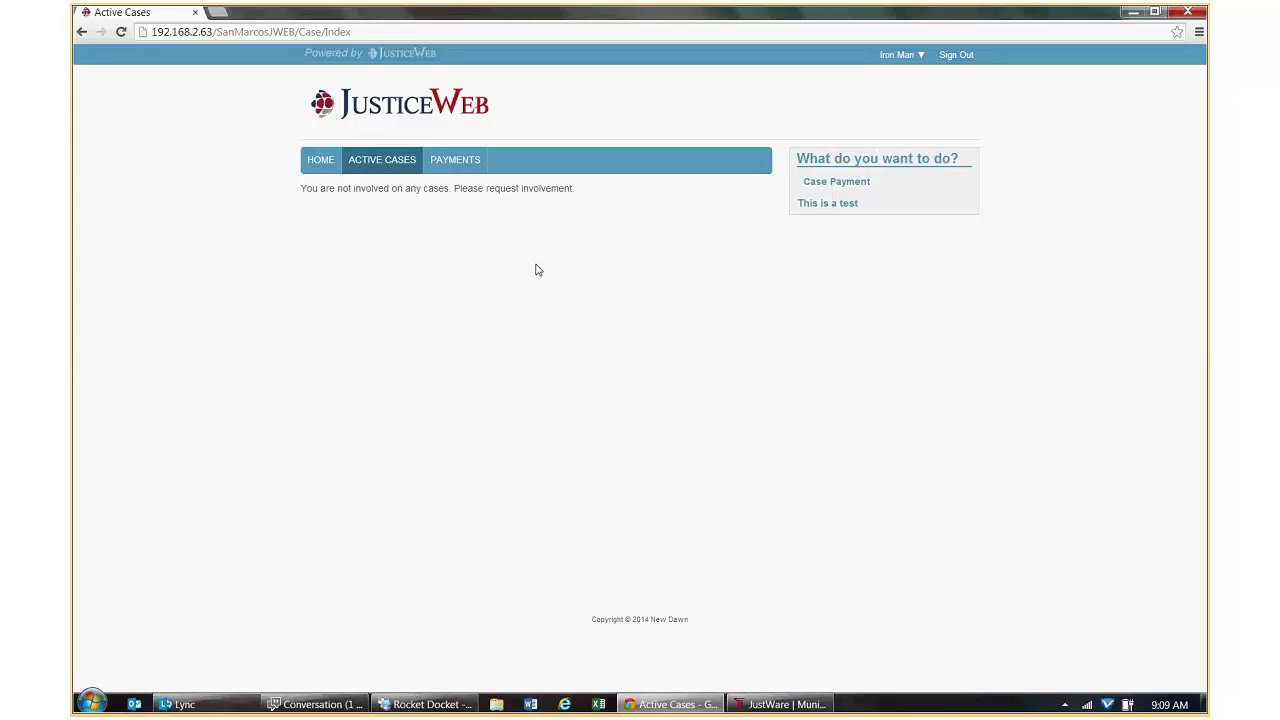
pyautogui.click(960, 56)
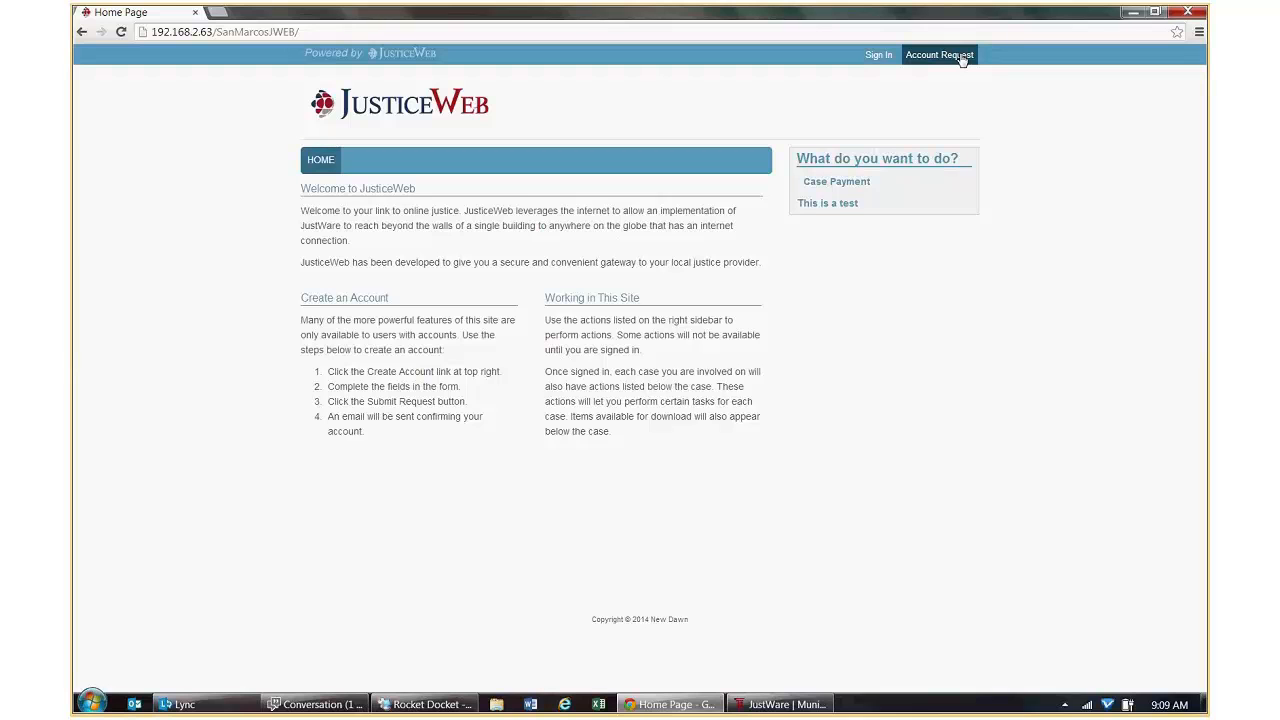
pyautogui.click(1130, 14)
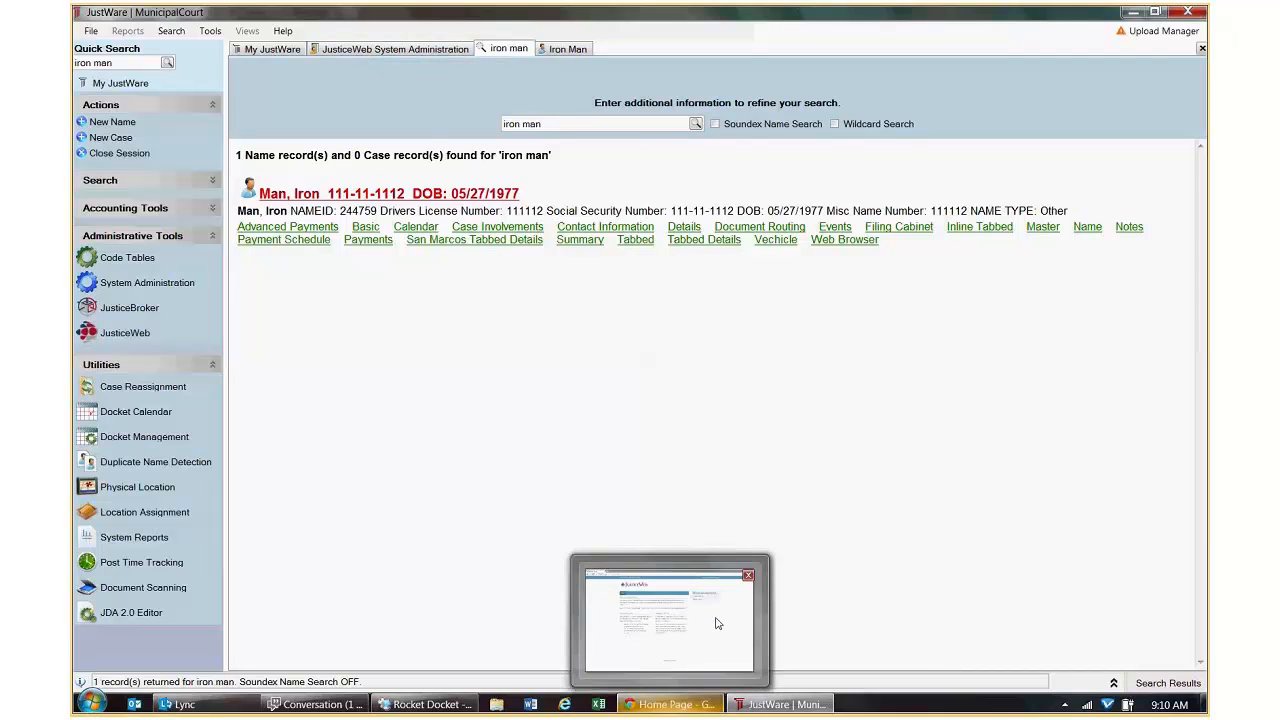
# Sign in to JusticeWeb with the second web account's credentials to reach its Active Cases page with three speeding cases.
pyautogui.click(725, 583)
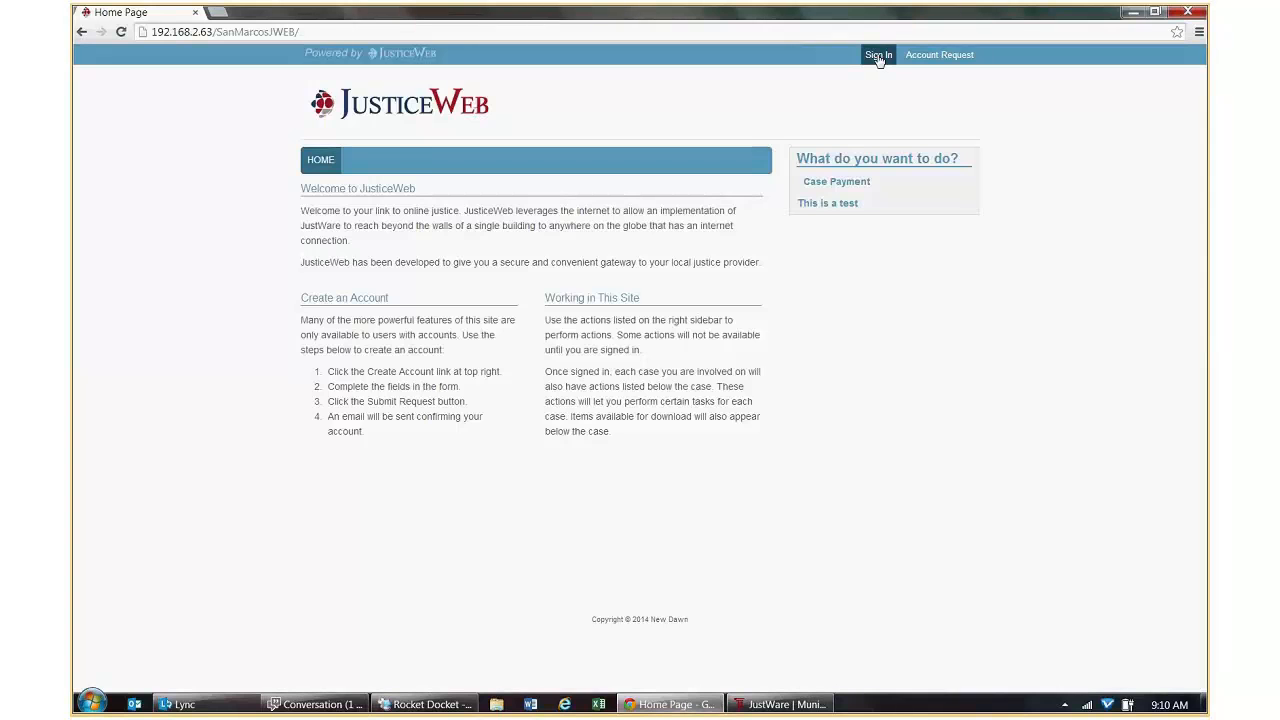
pyautogui.click(877, 55)
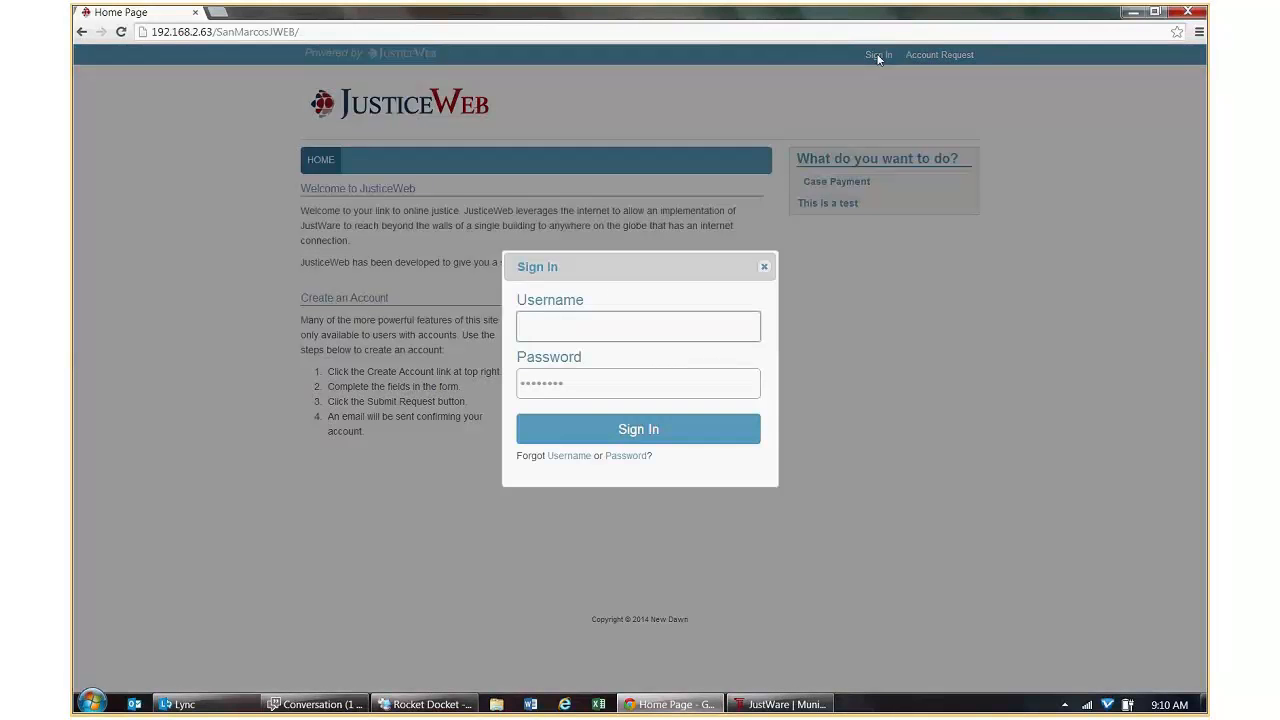
pyautogui.write('tonystark')
pyautogui.press('Tab')
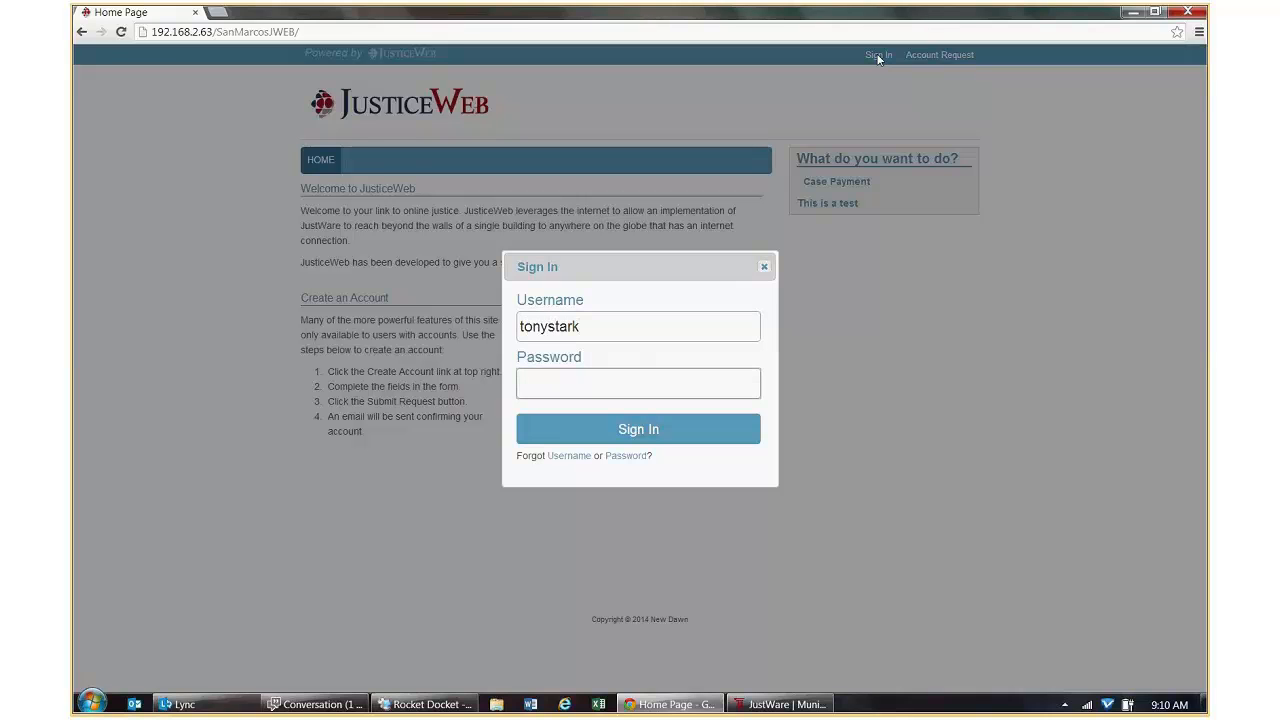
pyautogui.write('*******')
pyautogui.press('Return')
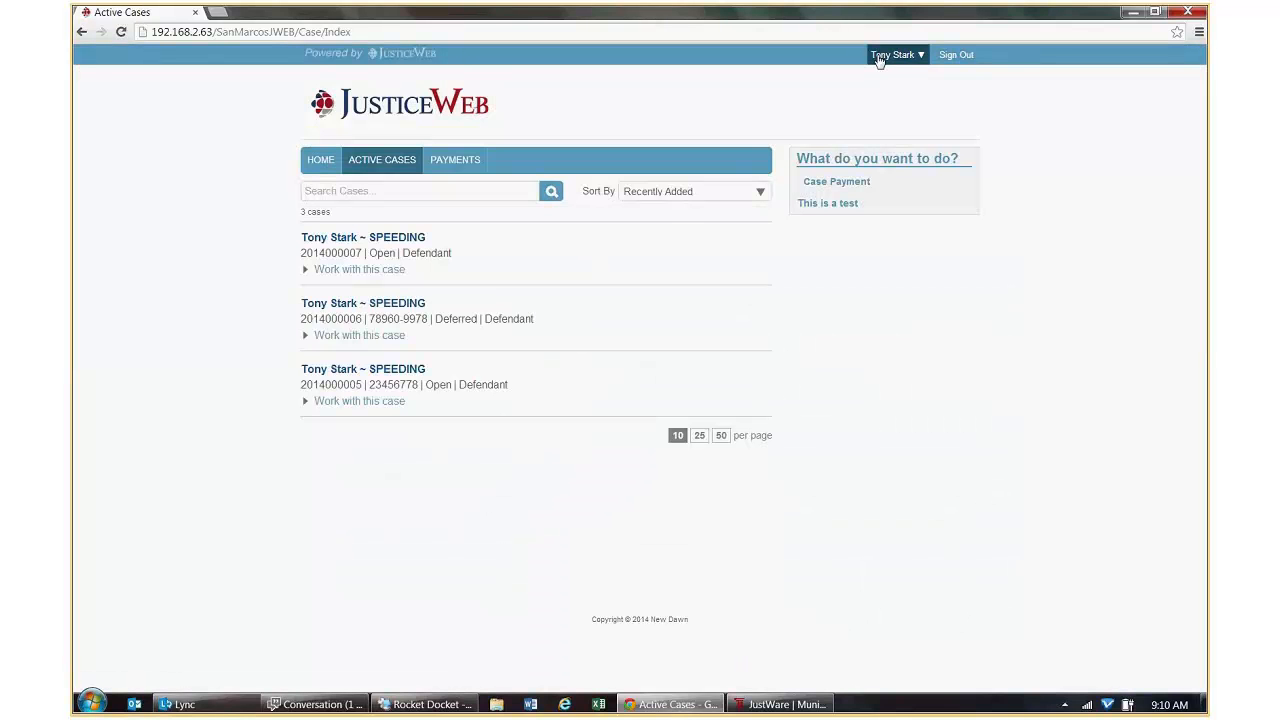
# Return to JustWare's quick search showing one matching name record and no case records.
pyautogui.click(814, 706)
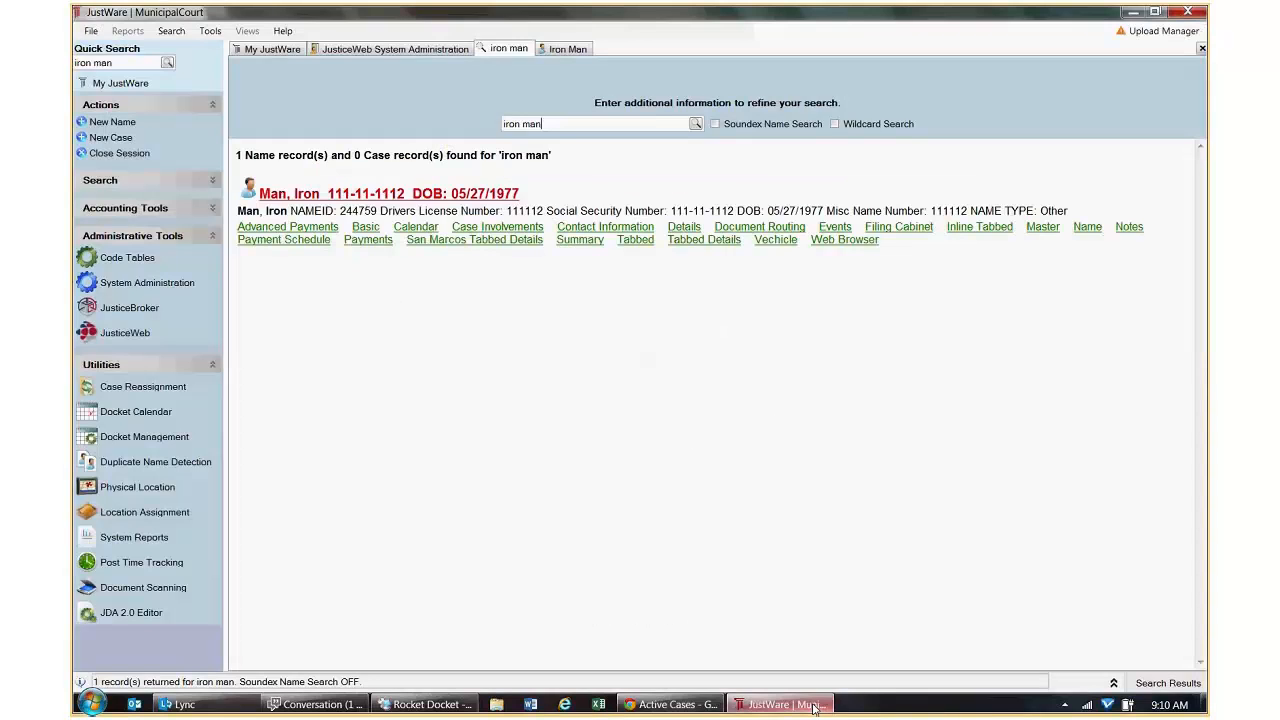
pyautogui.click(670, 704)
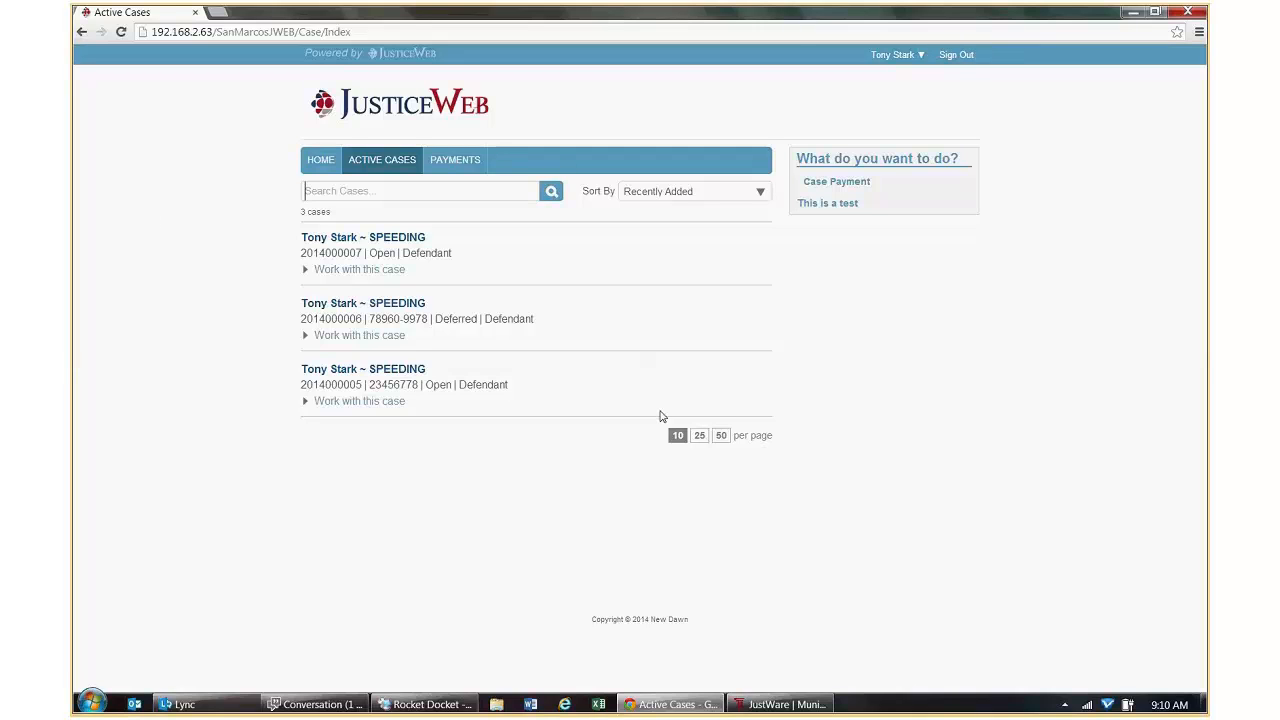
pyautogui.click(790, 705)
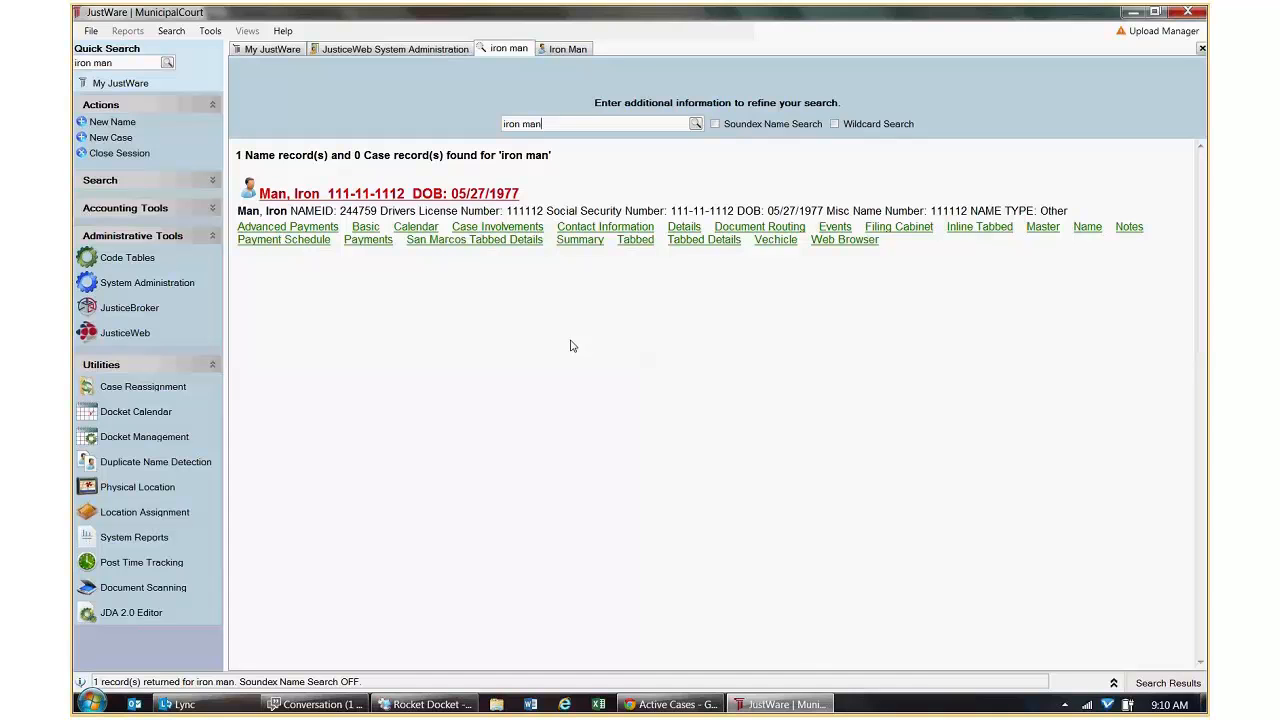
# Go back to the JusticeWeb System Administration menu listing request queue, account, request and fee options.
pyautogui.click(437, 52)
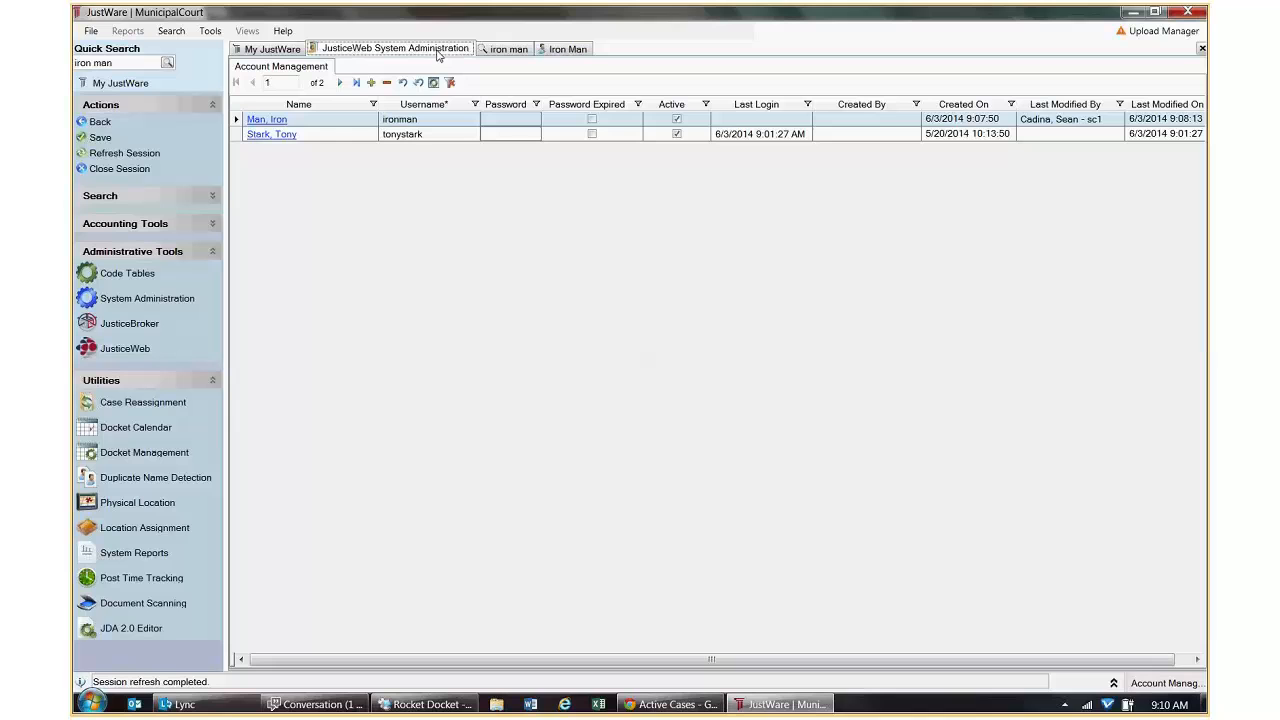
pyautogui.click(100, 122)
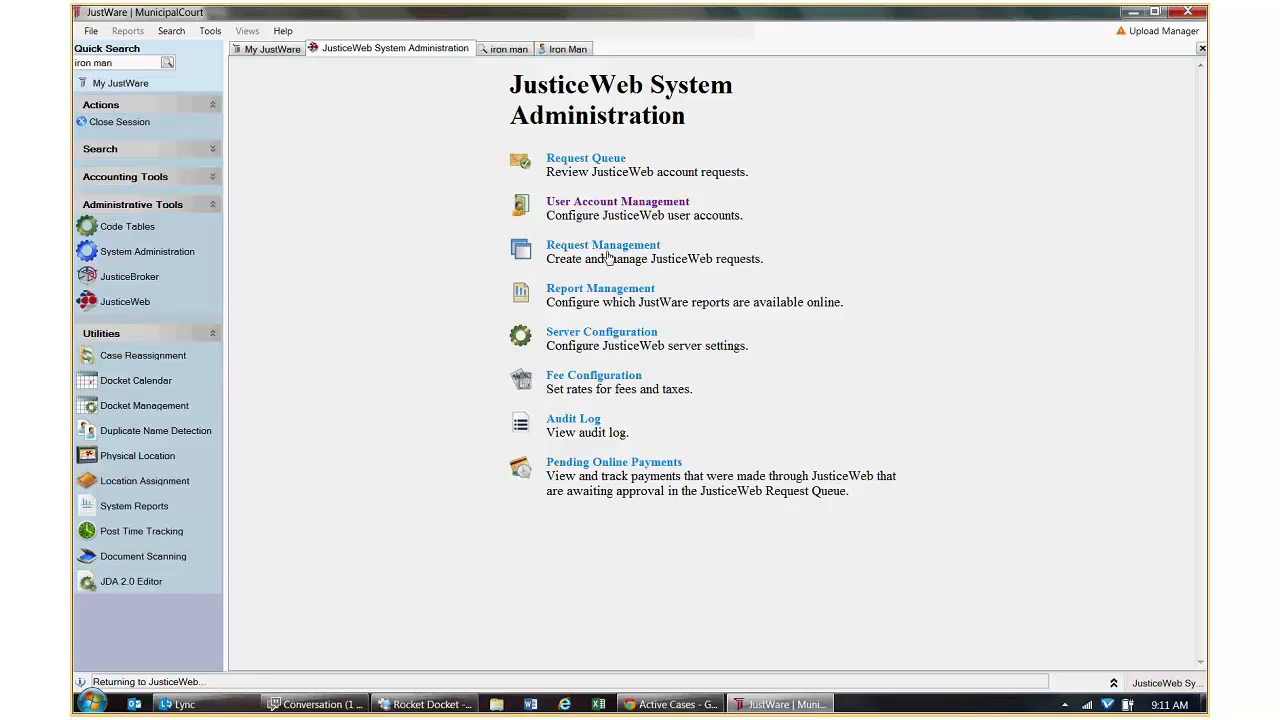
# Highlight the JusticeWeb requests description and go into Request Management.
pyautogui.moveTo(652, 259); pyautogui.dragTo(748, 260)
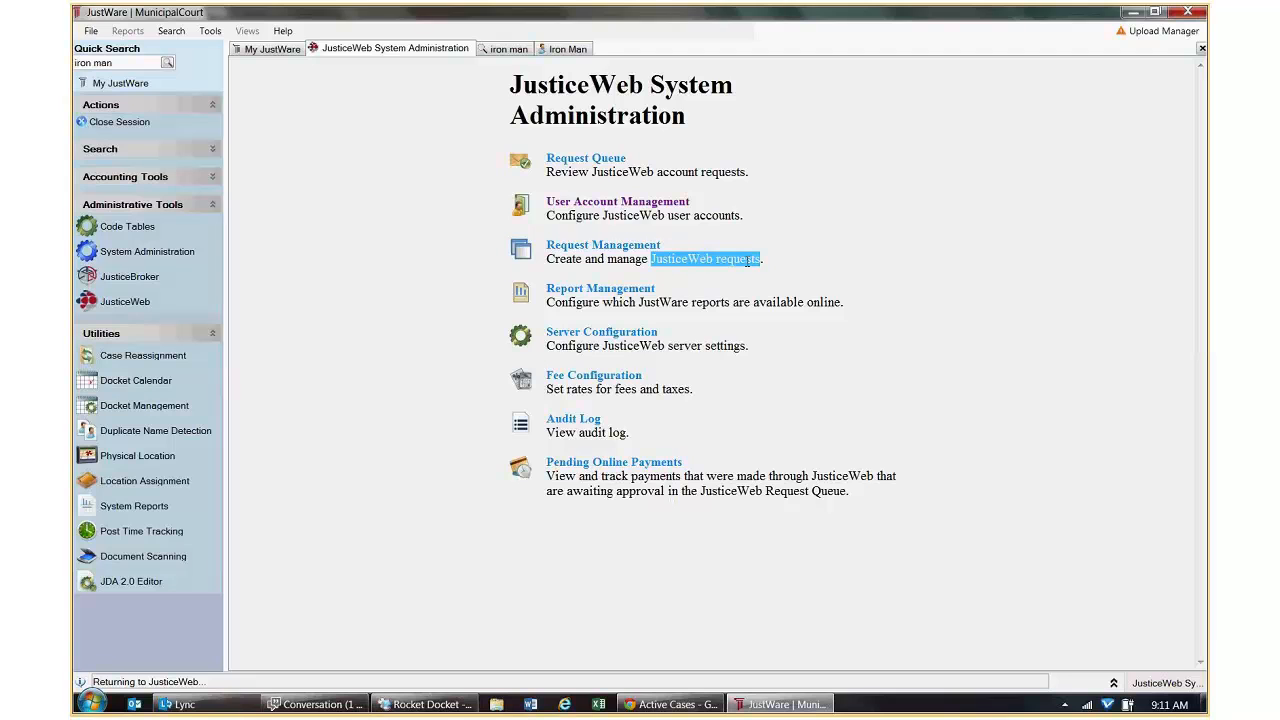
pyautogui.click(634, 246)
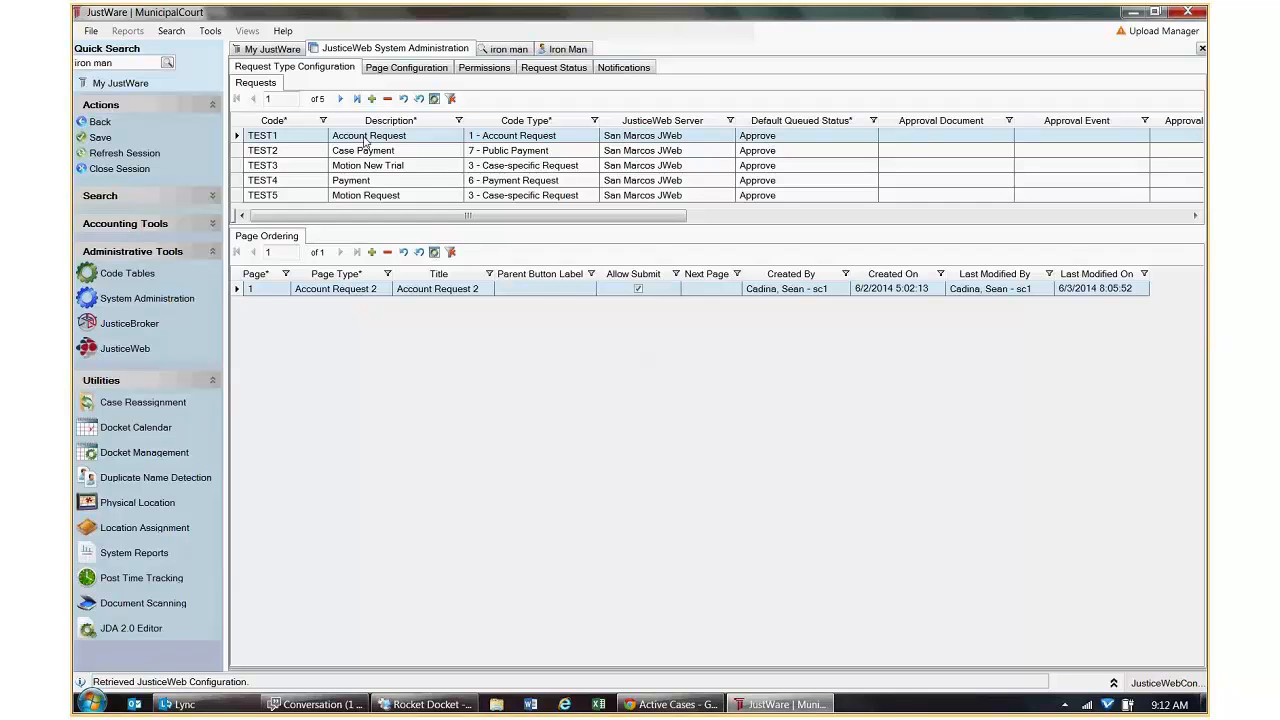
# Set TEST1's Default Queued Status to Queued, then view the Approve, Queued and Reject status codes.
pyautogui.click(788, 140)
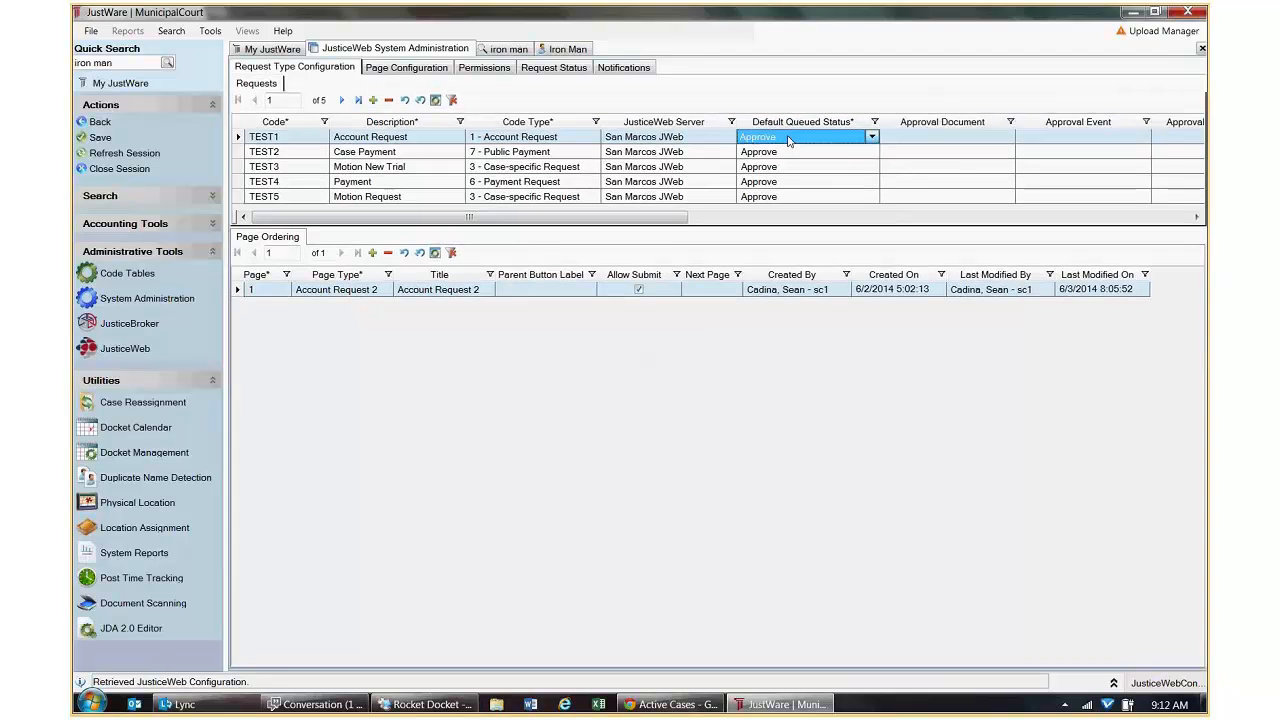
pyautogui.click(788, 140)
pyautogui.click(773, 168)
pyautogui.click(793, 140)
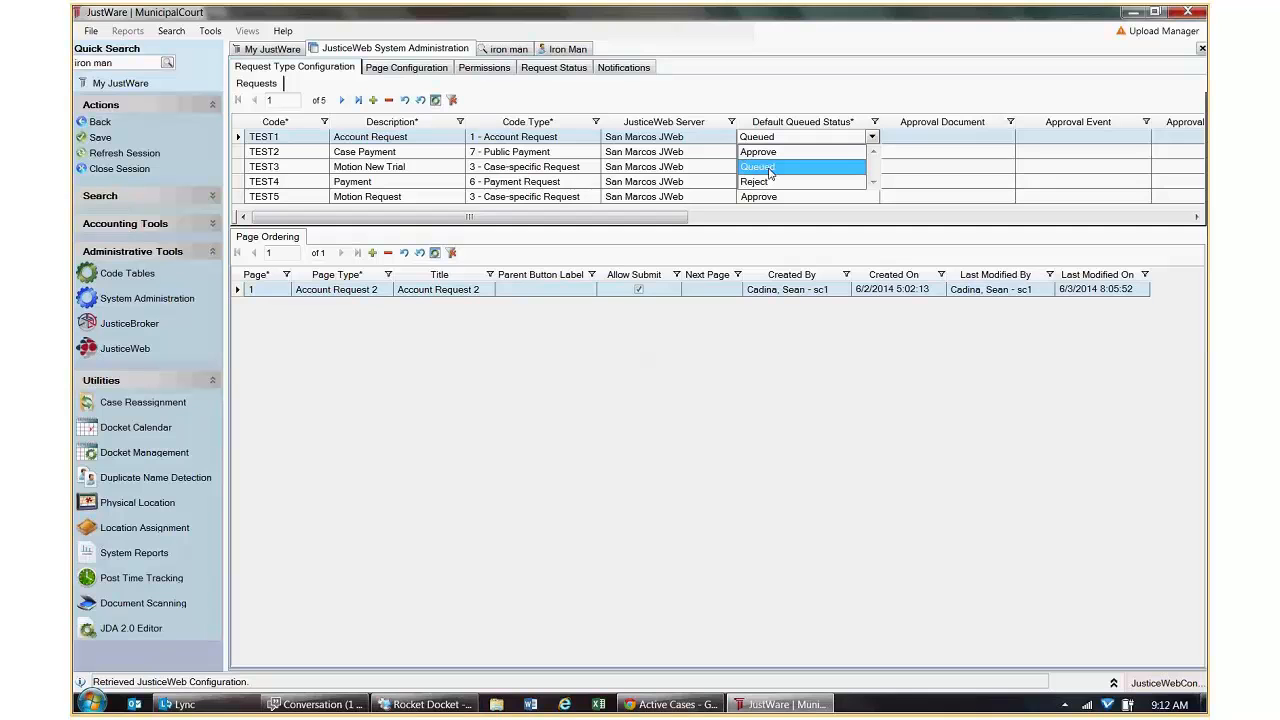
pyautogui.click(769, 170)
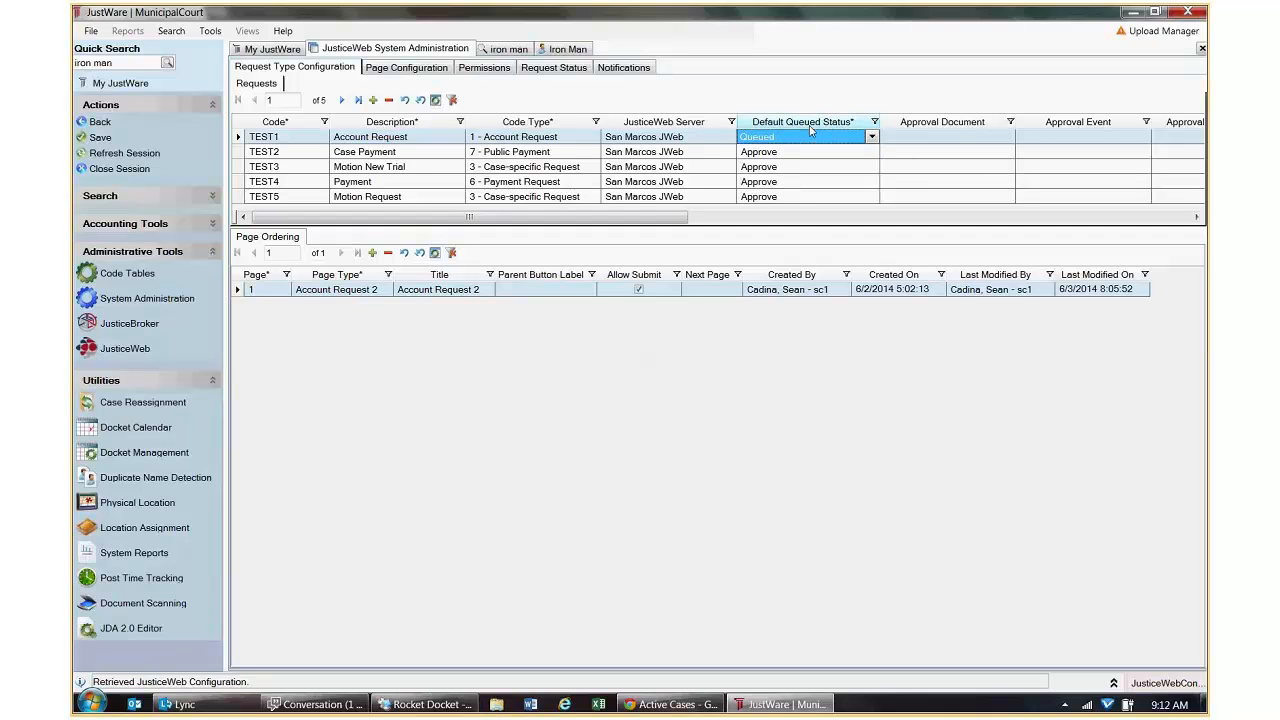
pyautogui.click(544, 70)
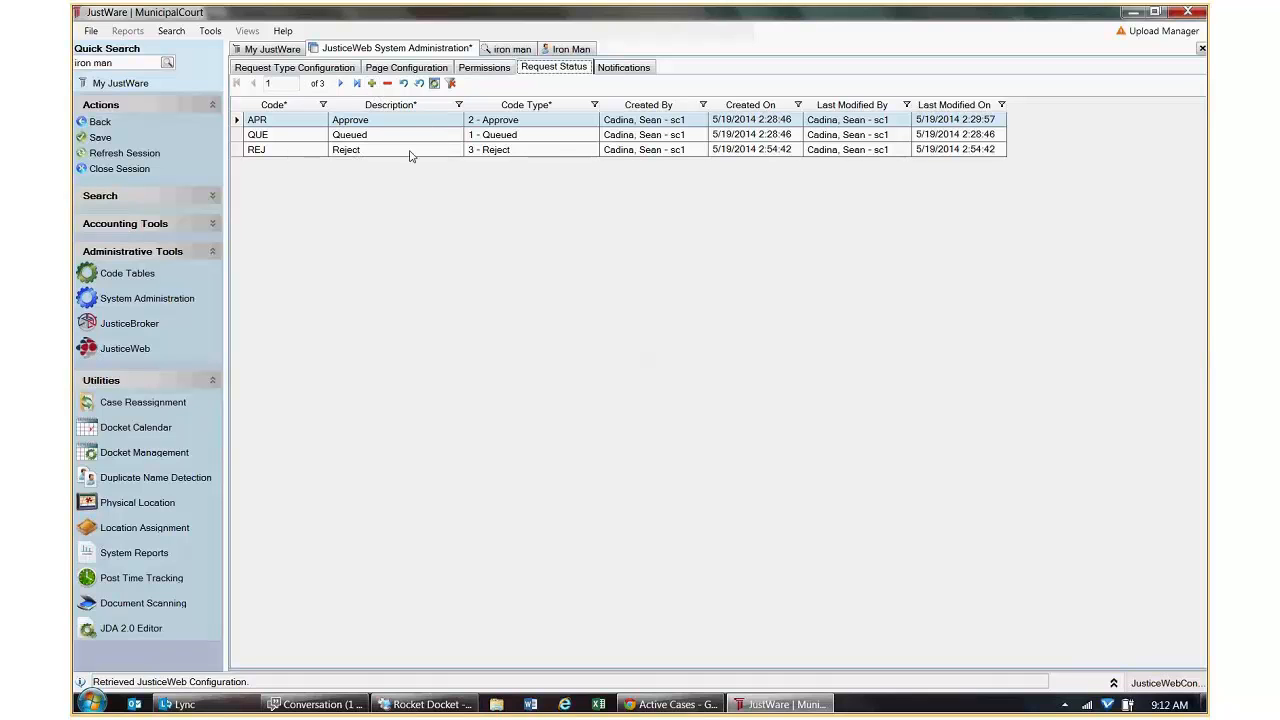
# Keep APR's code type as 2 - Approve, stay in the session, and save from Request Type Configuration.
pyautogui.click(565, 124)
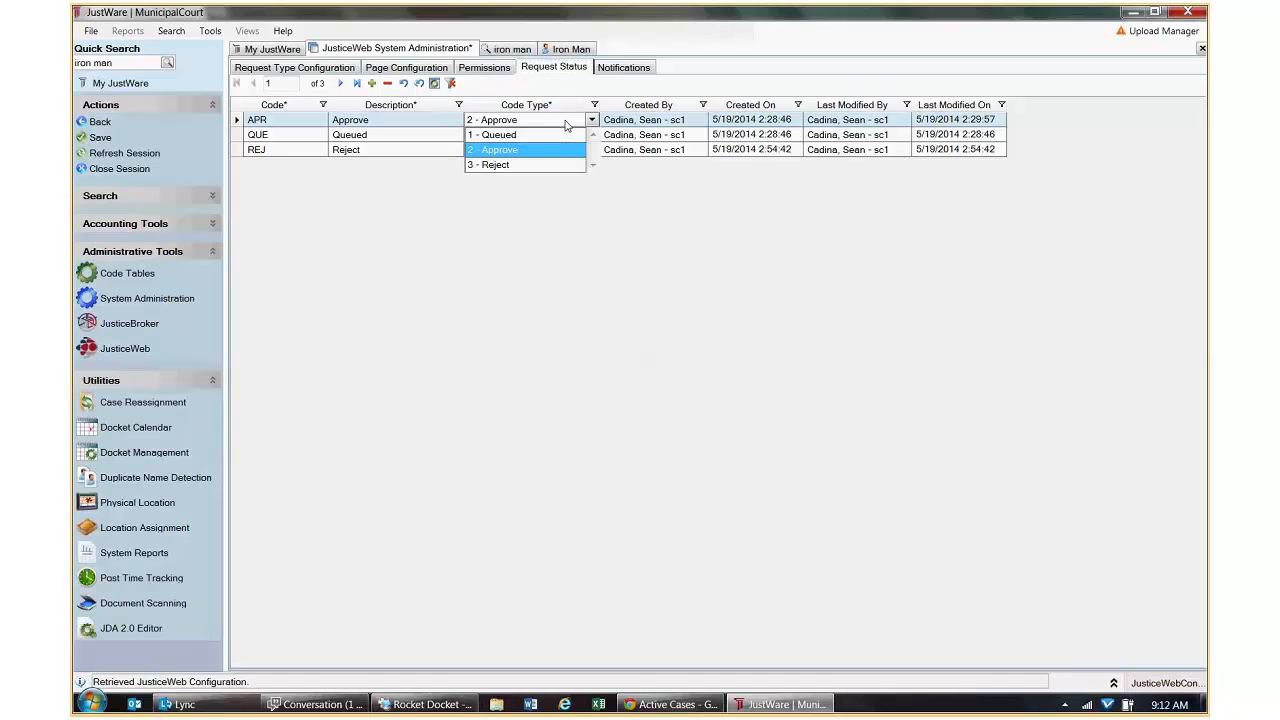
pyautogui.click(510, 152)
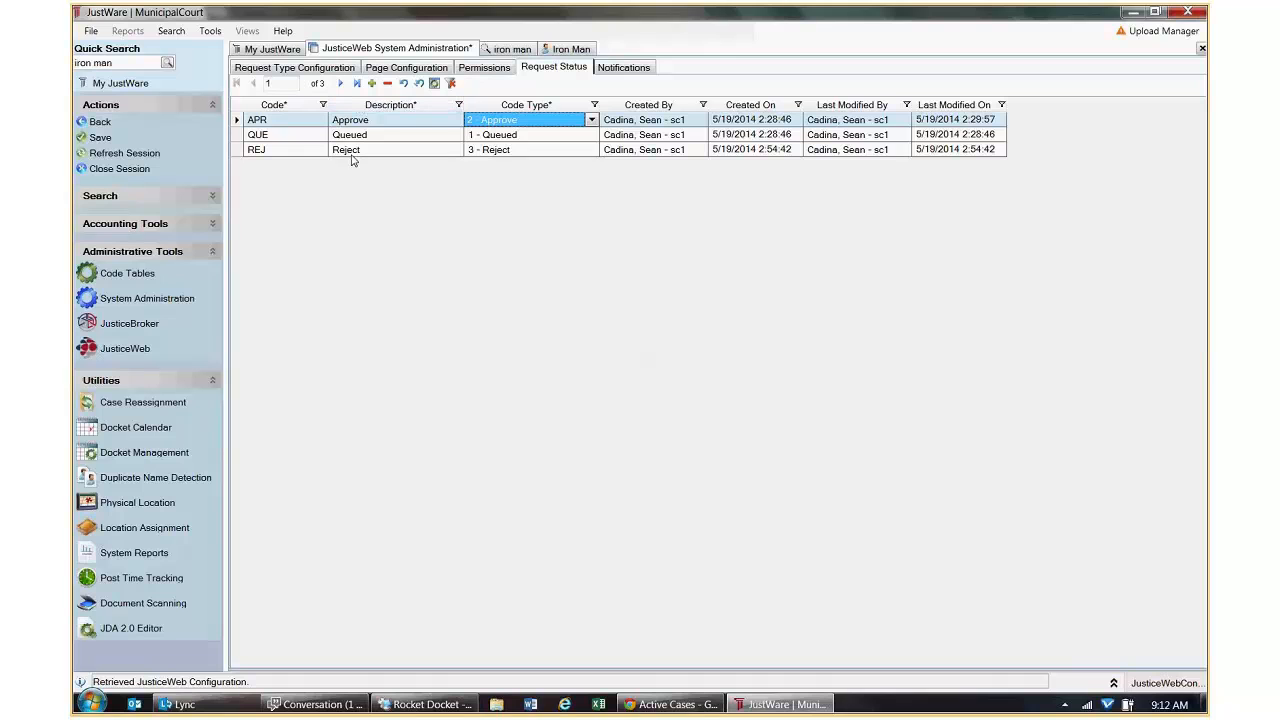
pyautogui.click(97, 127)
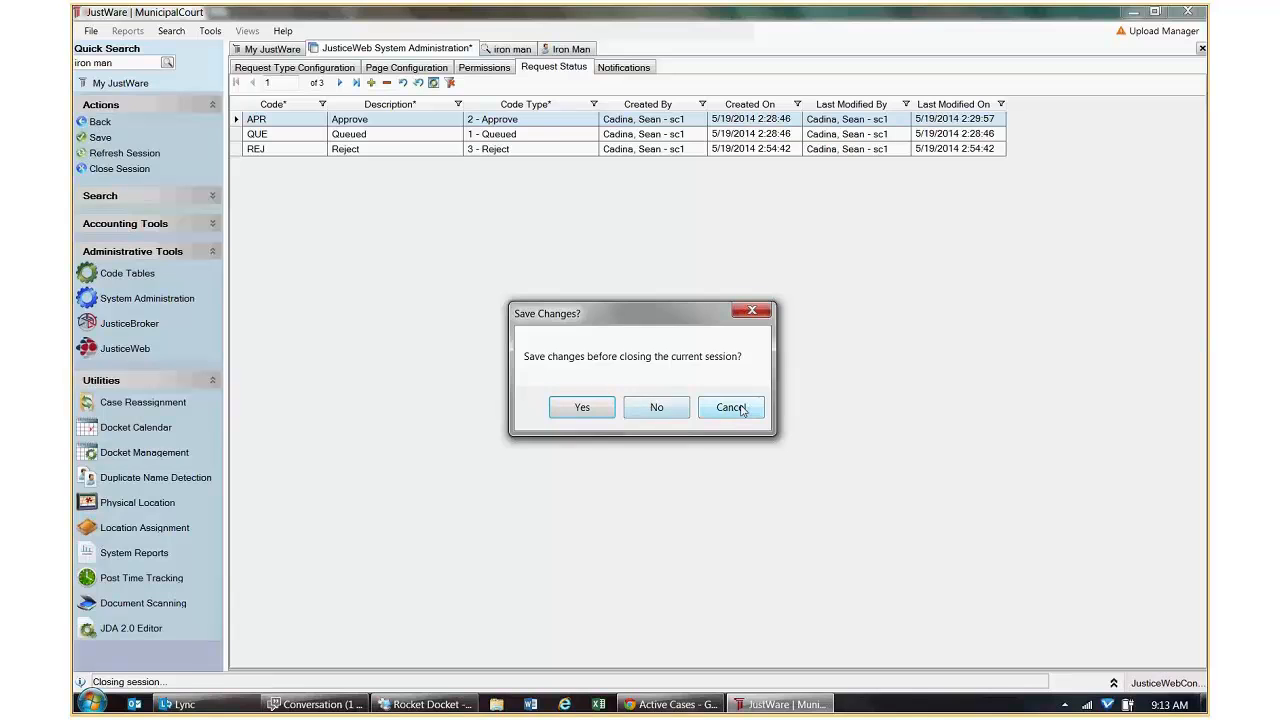
pyautogui.click(750, 408)
pyautogui.click(340, 69)
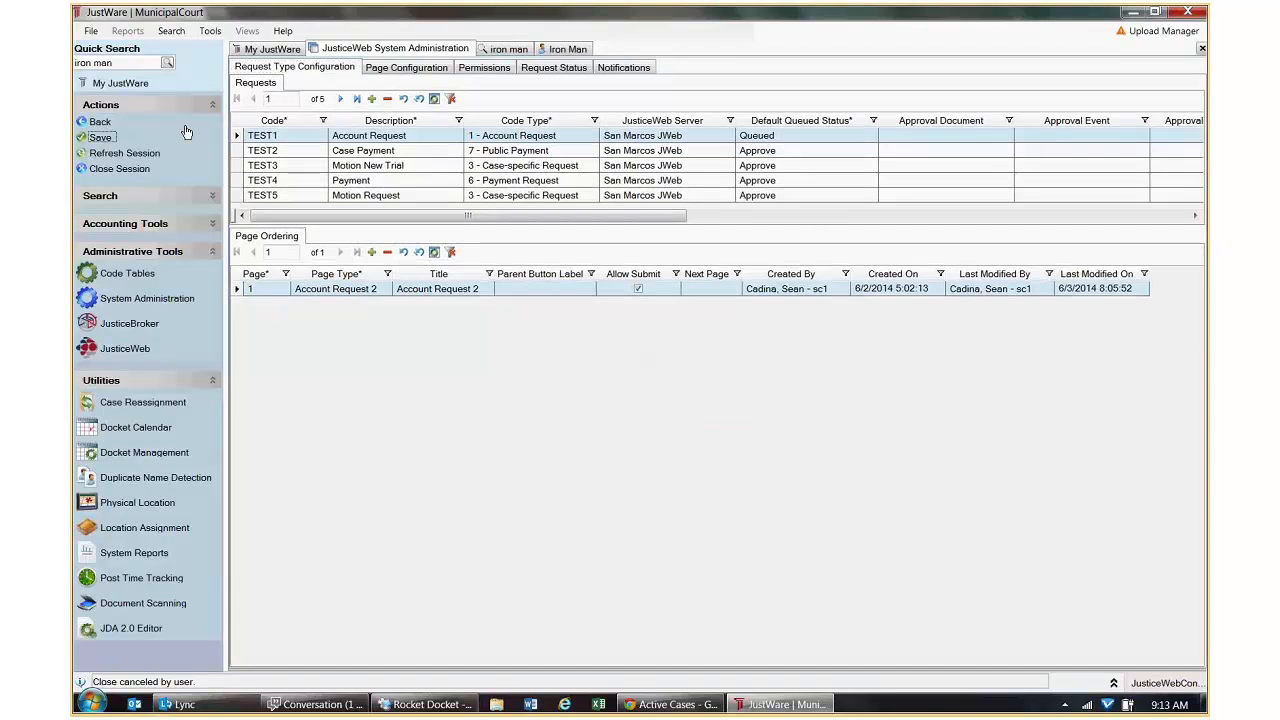
pyautogui.click(100, 137)
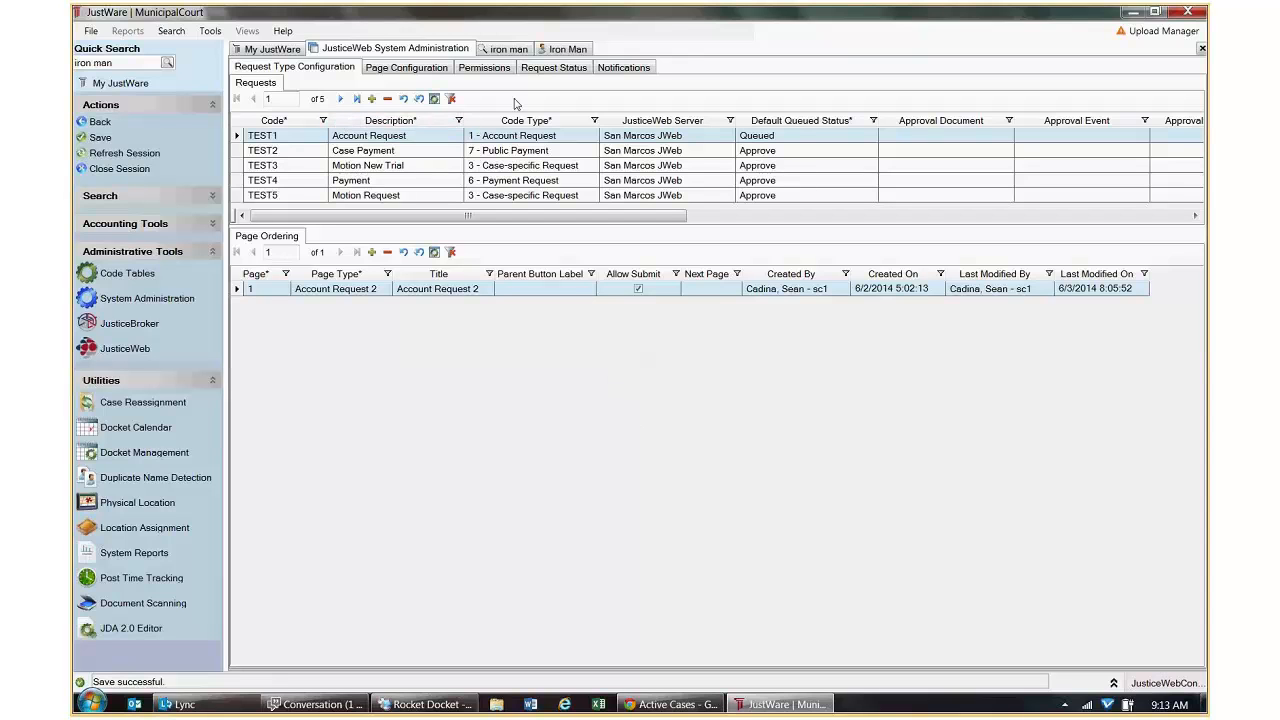
# Delete the newer JusticeWeb web account, confirm the deletion, and save Account Management.
pyautogui.click(96, 122)
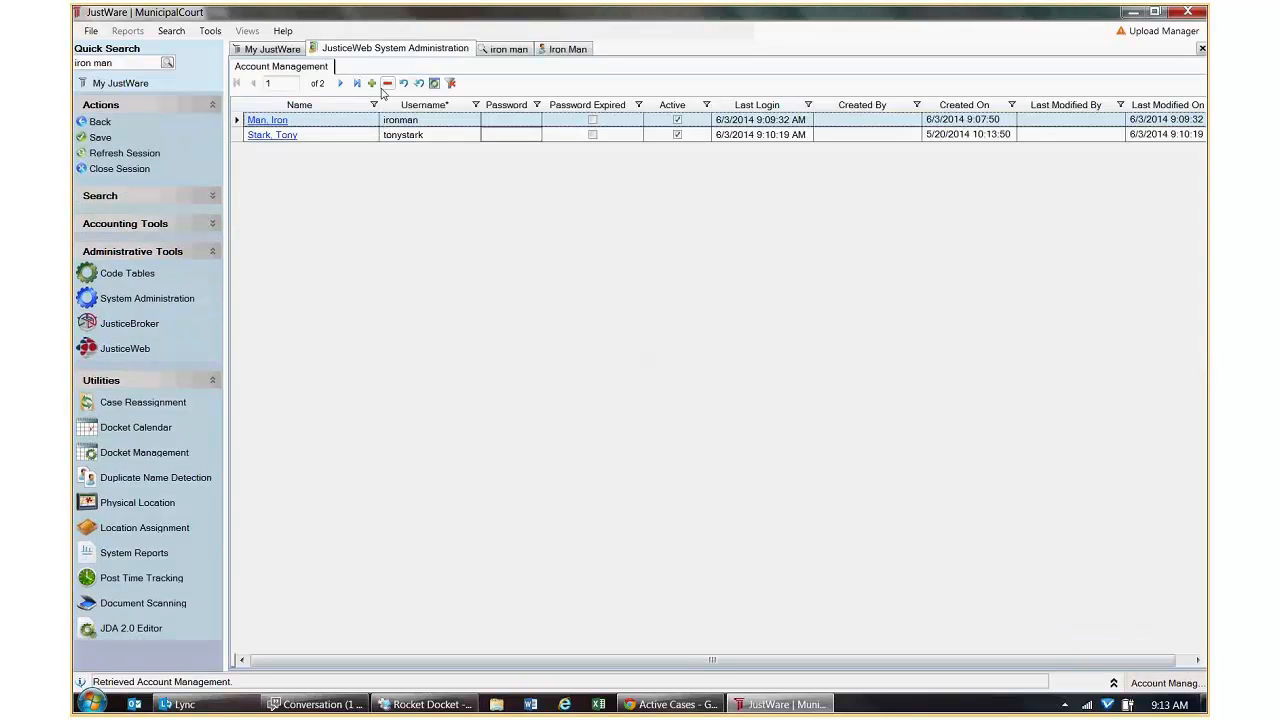
pyautogui.click(388, 84)
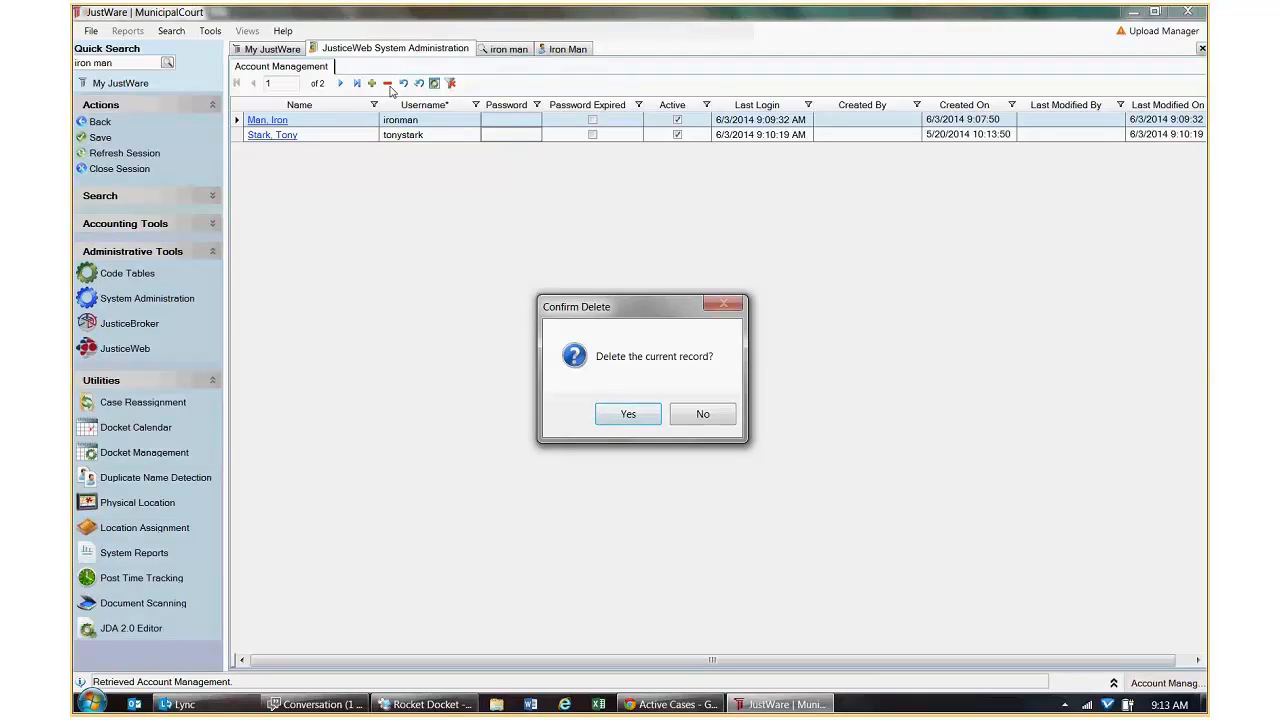
pyautogui.click(628, 414)
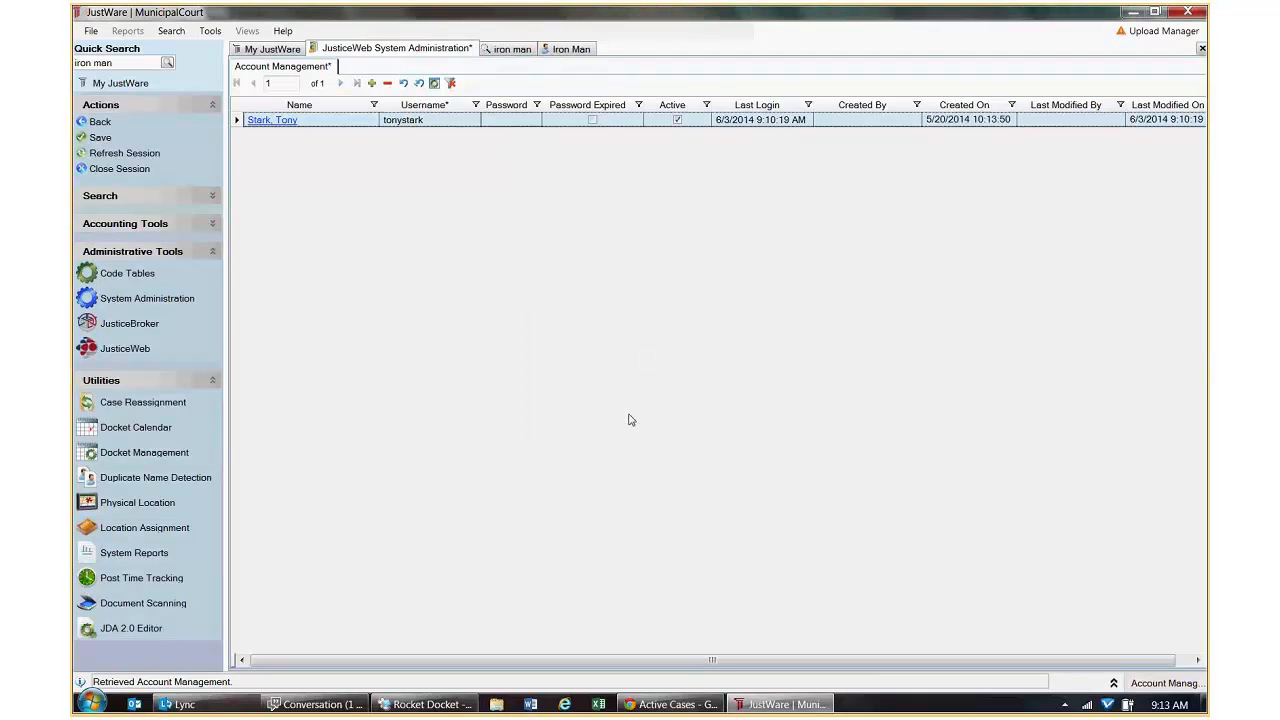
pyautogui.click(104, 139)
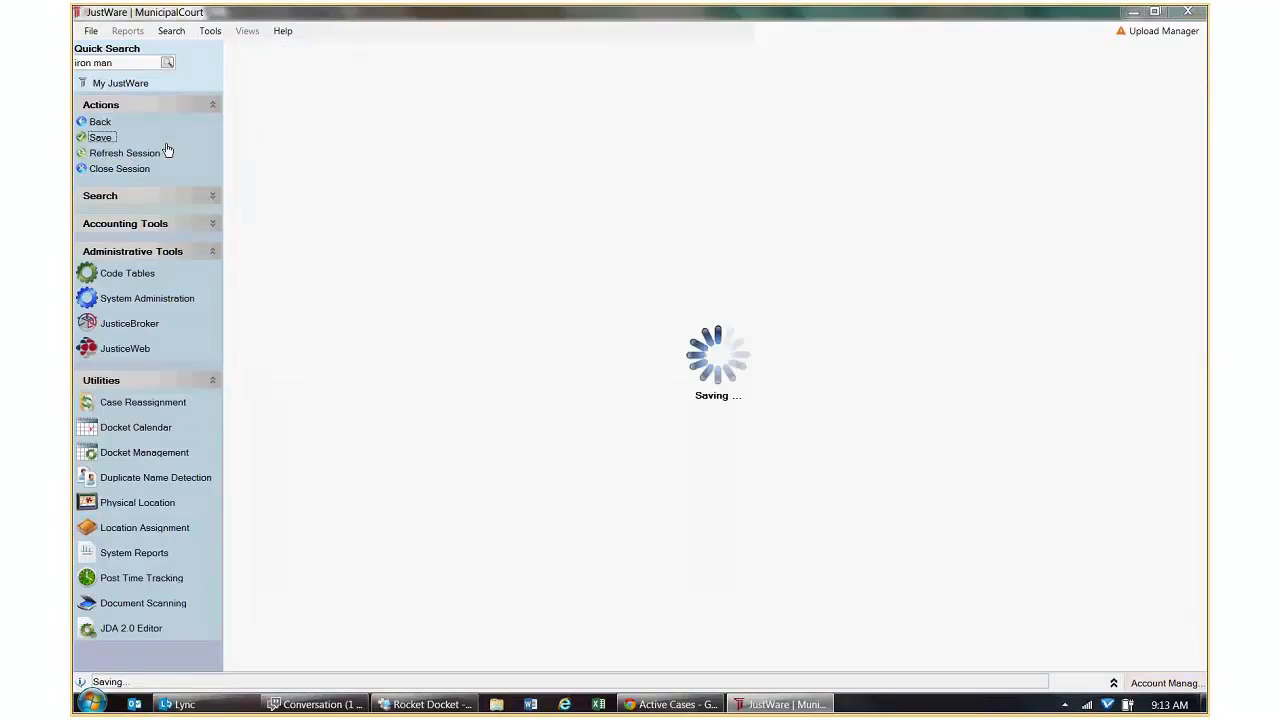
# Attempt a JusticeWeb sign-in with the deleted test account's username and password.
pyautogui.click(697, 704)
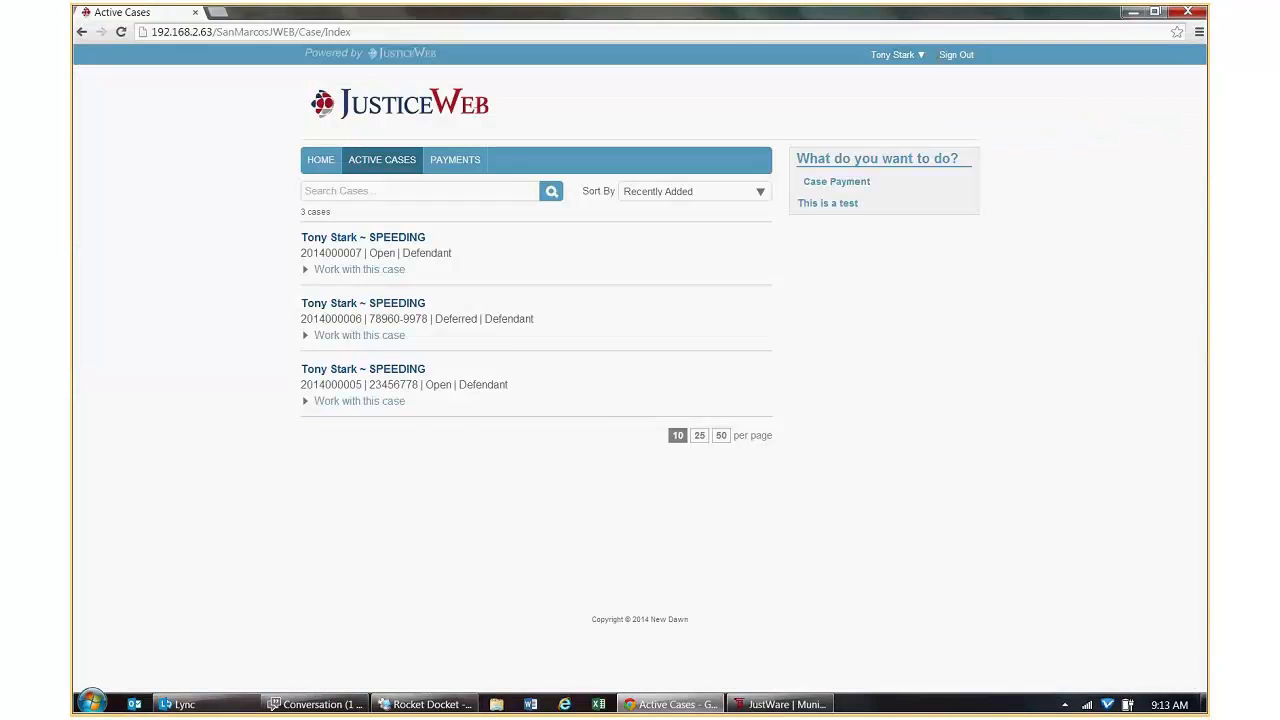
pyautogui.click(880, 56)
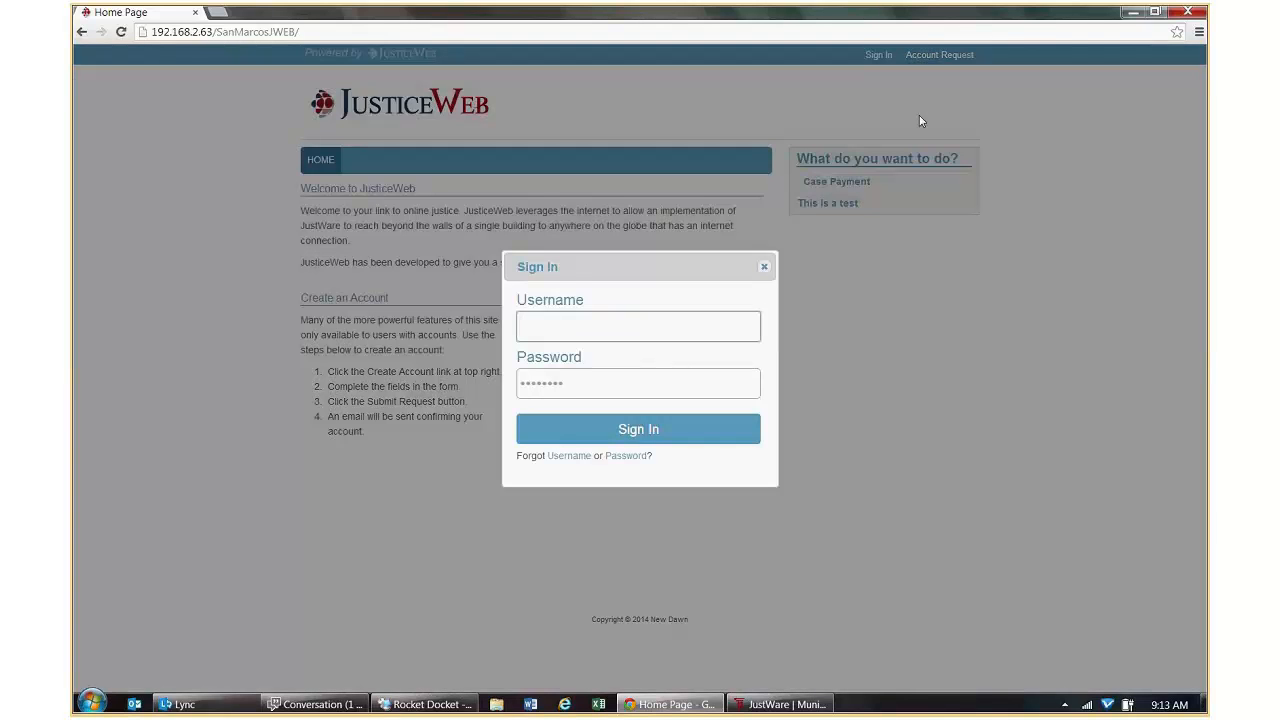
pyautogui.write('ironman')
pyautogui.press('Tab')
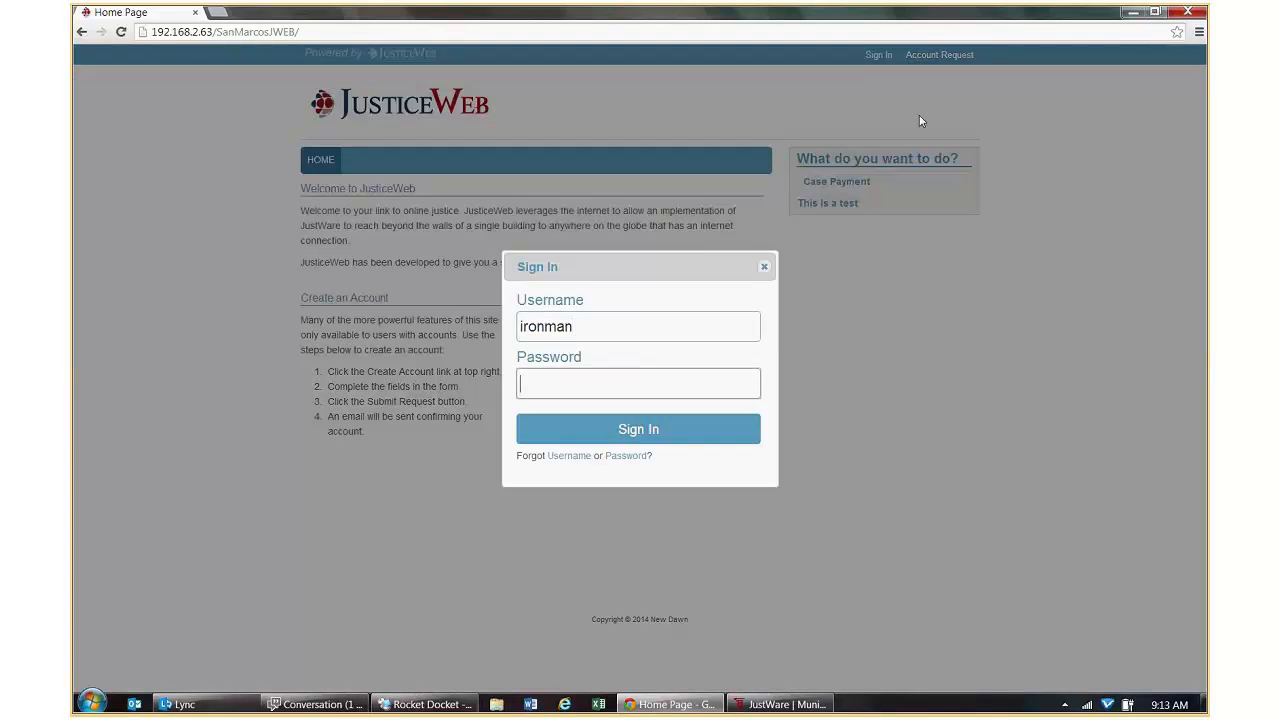
pyautogui.write('•••••')
pyautogui.press('Return')
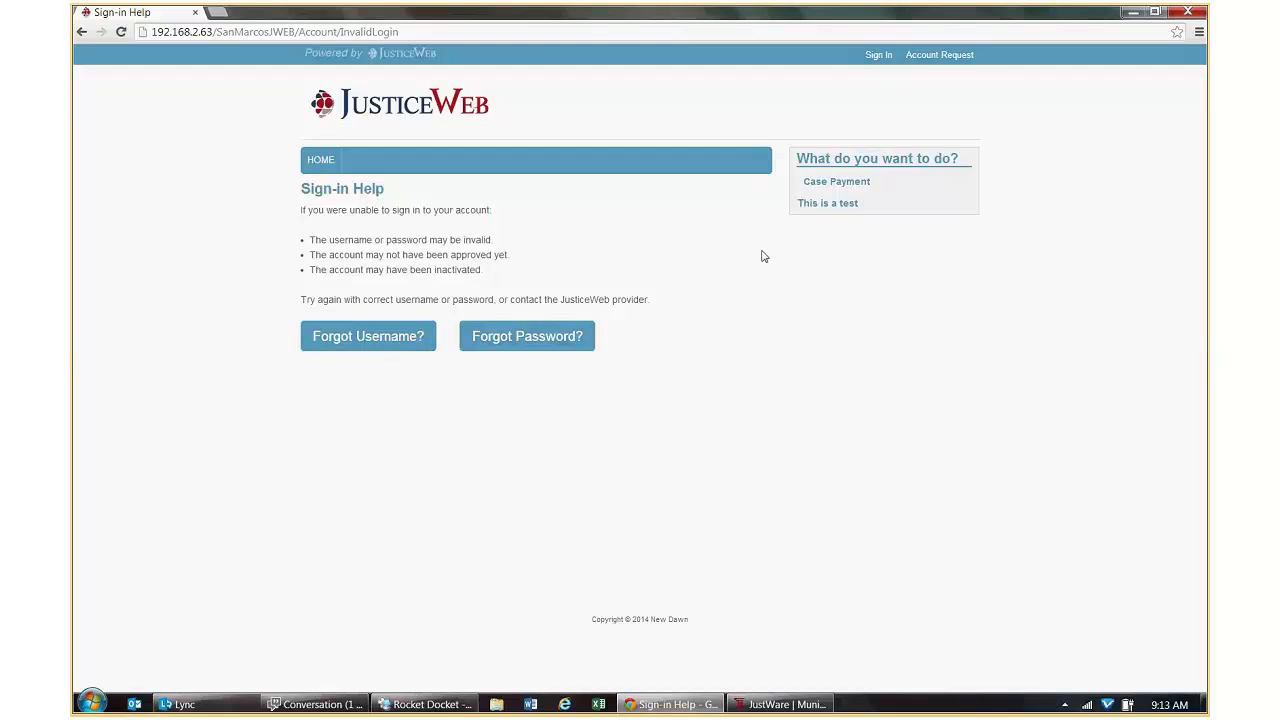
# Open the Account Request form and enter the login name, password, password confirmation and email address.
pyautogui.click(939, 56)
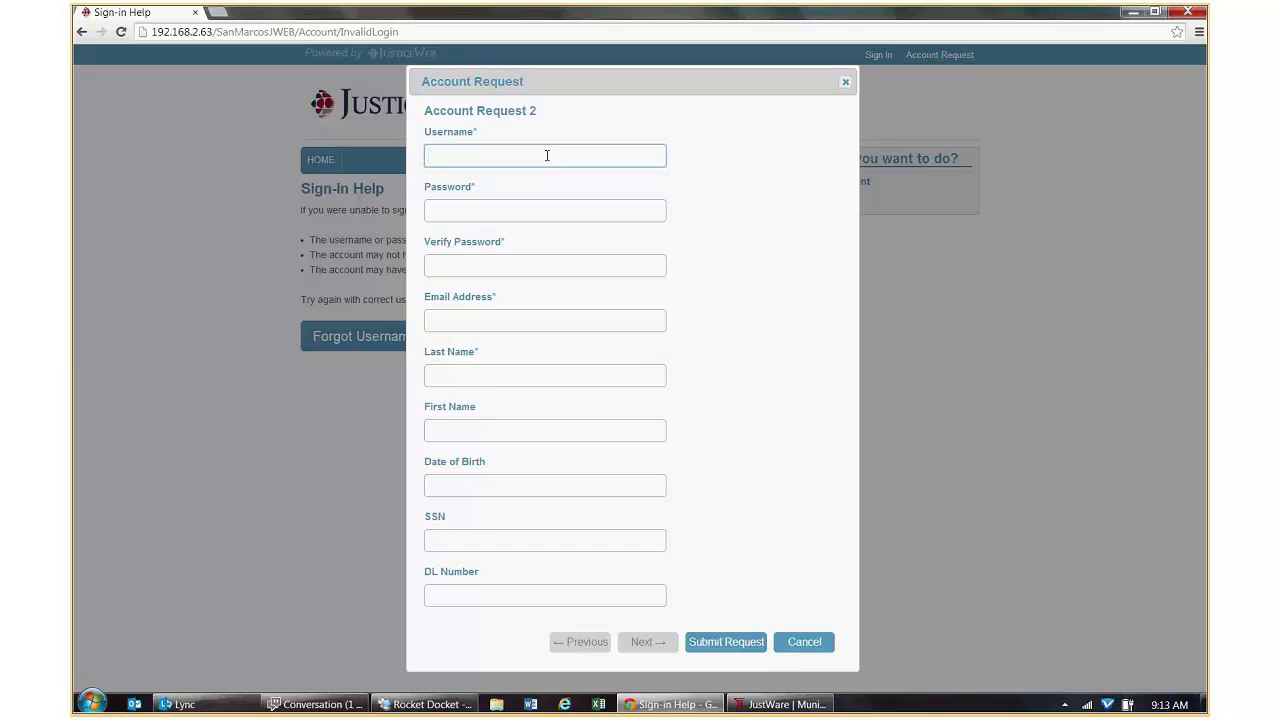
pyautogui.write('ironman')
pyautogui.press('Tab')
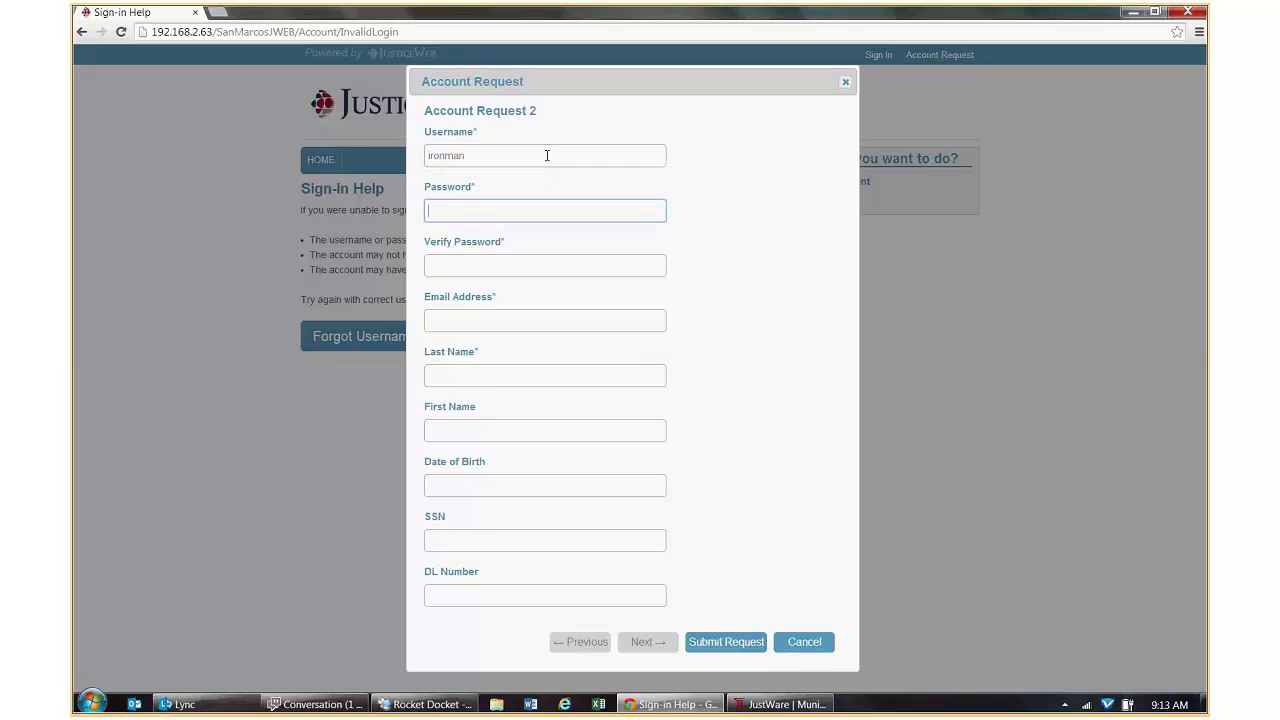
pyautogui.write('password')
pyautogui.press('Tab')
pyautogui.write('pa')
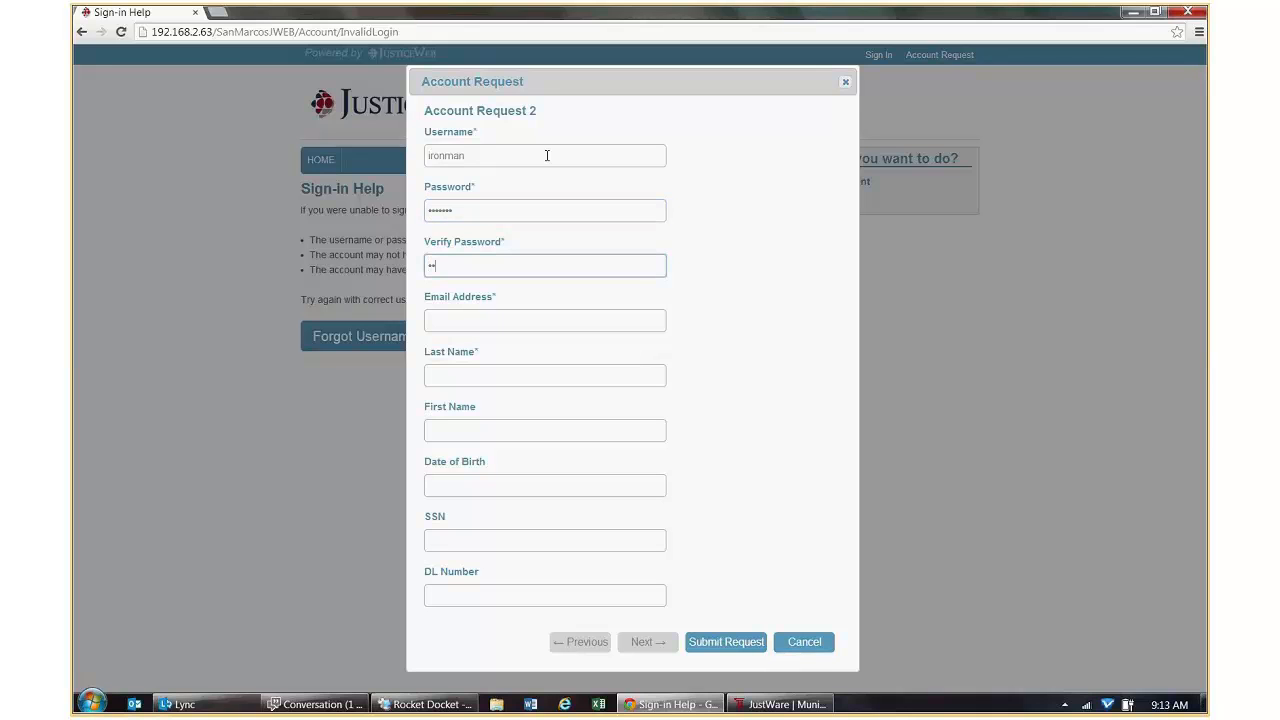
pyautogui.write('ssword')
pyautogui.press('Tab')
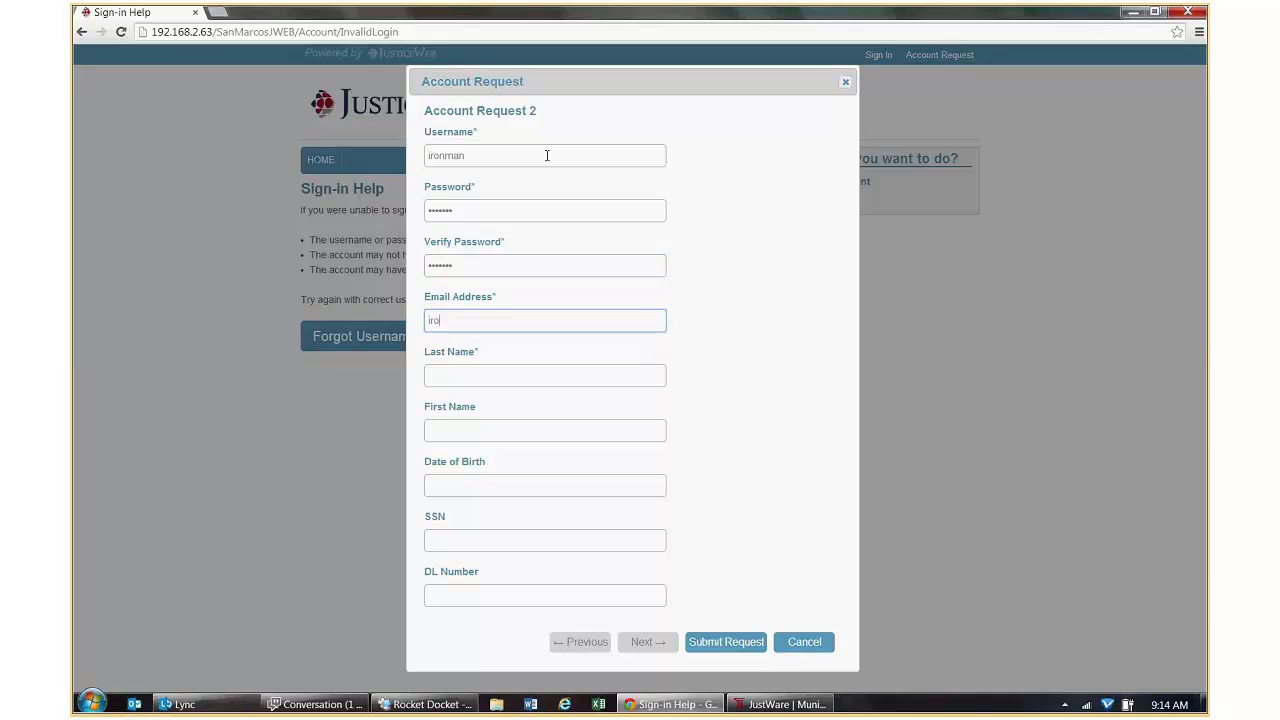
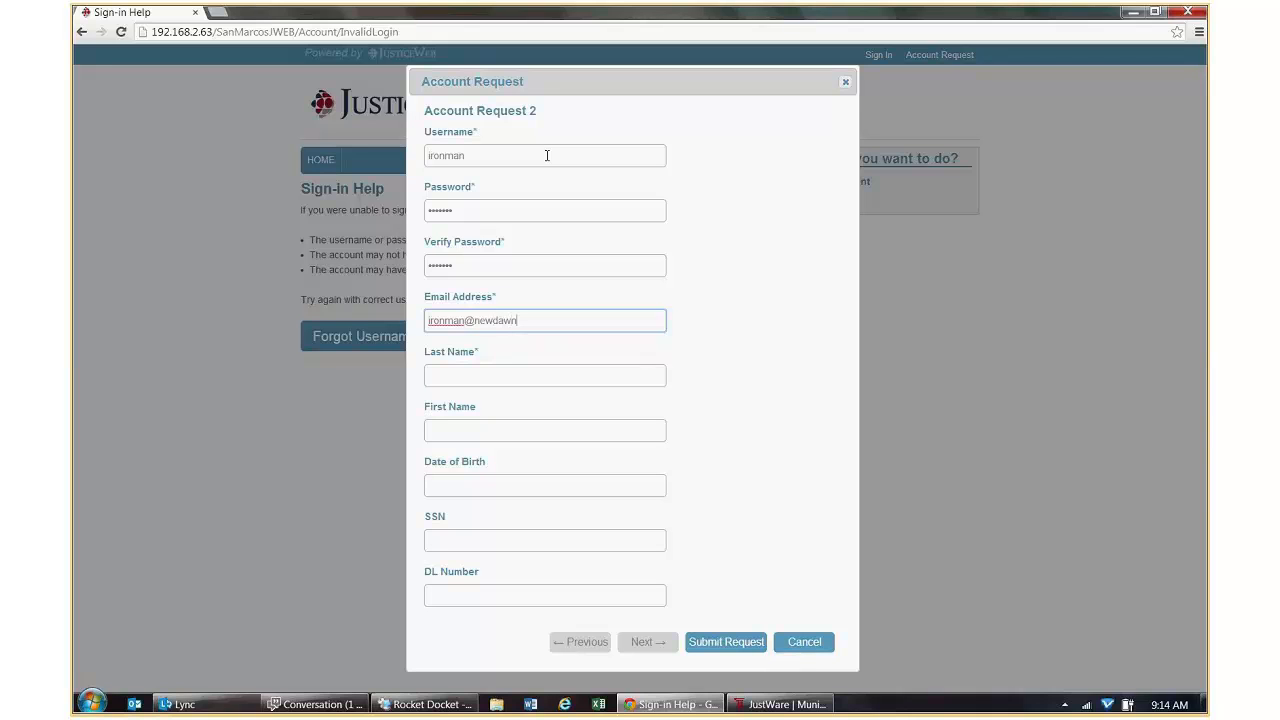
# Fill in the requester's last and first name, date of birth, SSN and driver's licence number.
pyautogui.press('Tab')
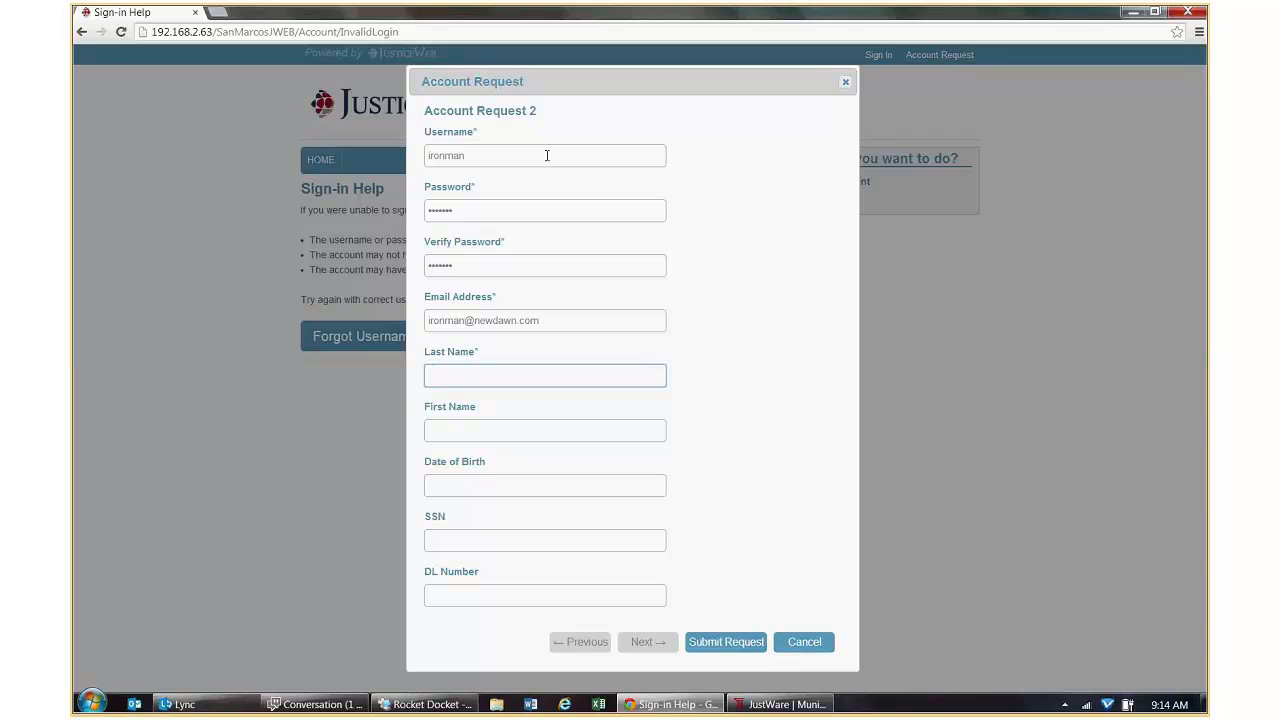
pyautogui.write('Man')
pyautogui.press('Tab')
pyautogui.write('Iron')
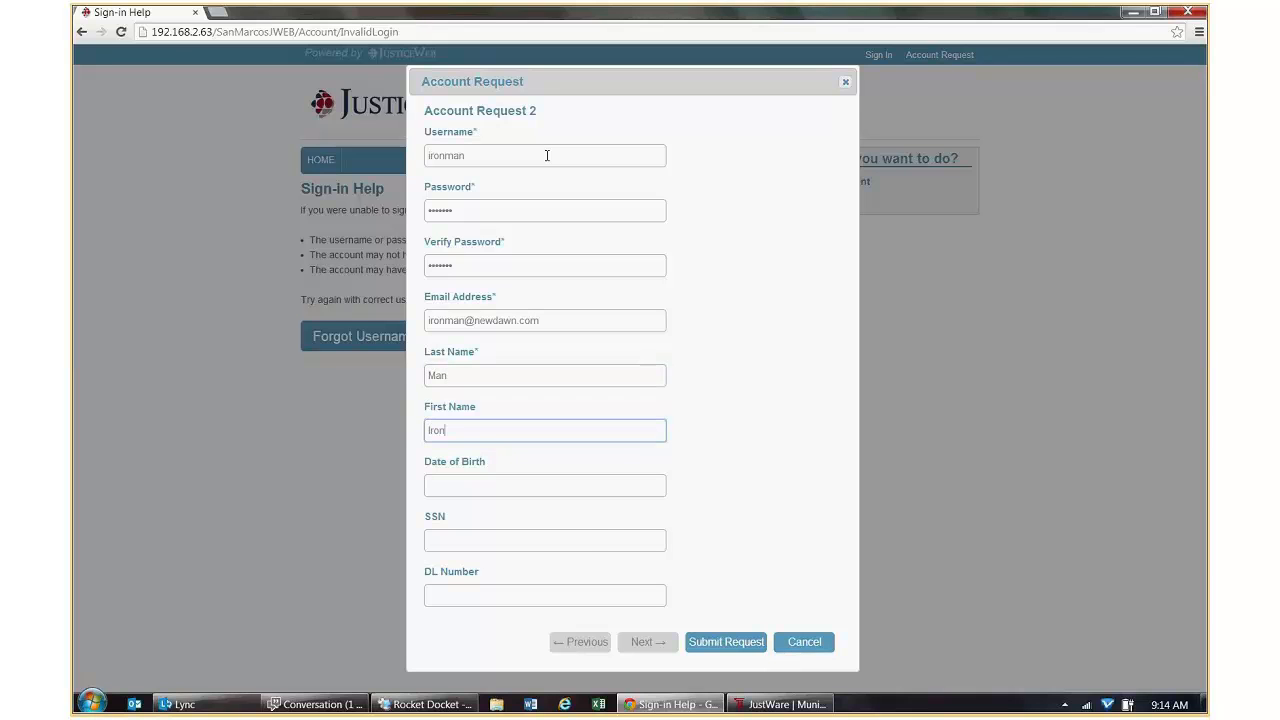
pyautogui.press('Tab')
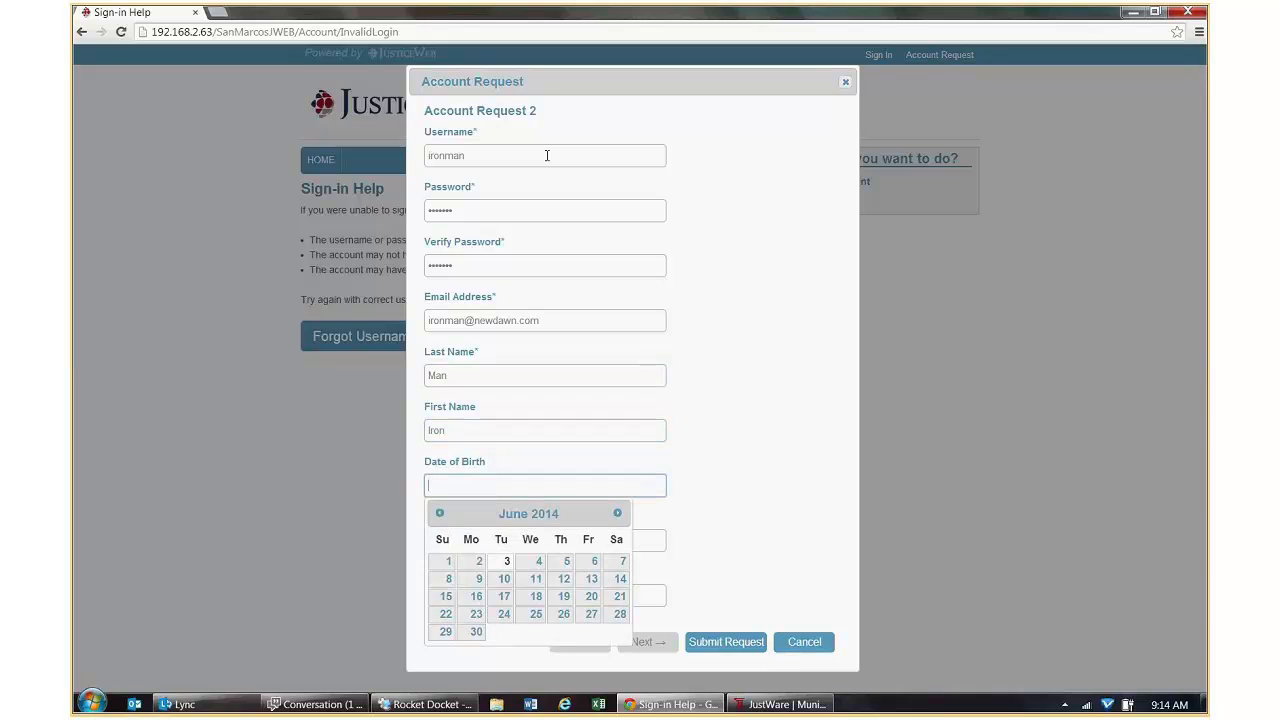
pyautogui.write('05/27/1')
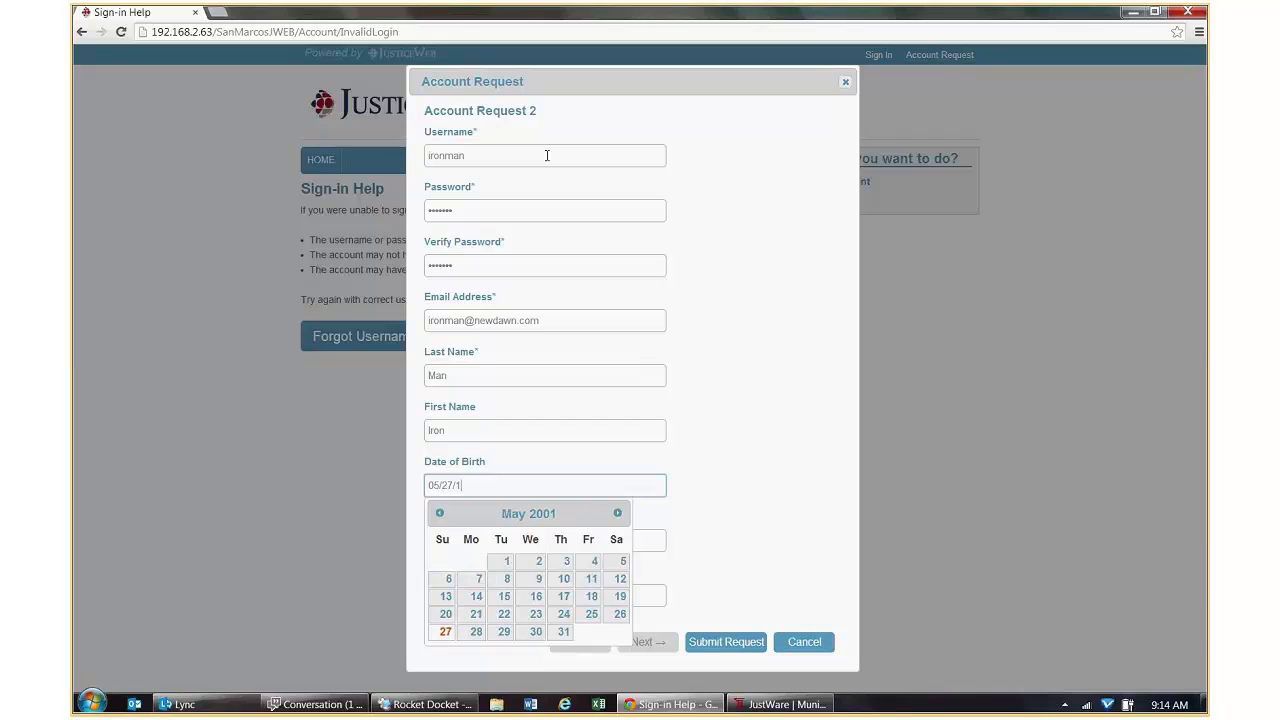
pyautogui.write('977')
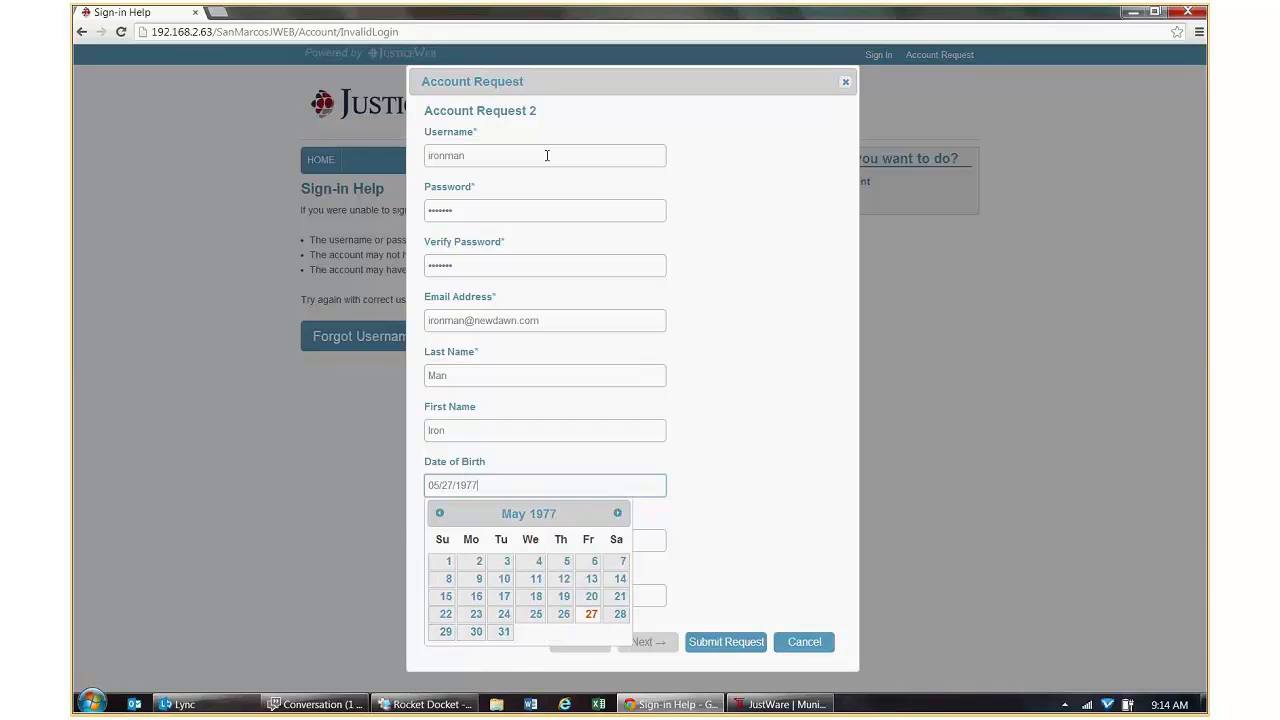
pyautogui.press('Tab')
pyautogui.write('1')
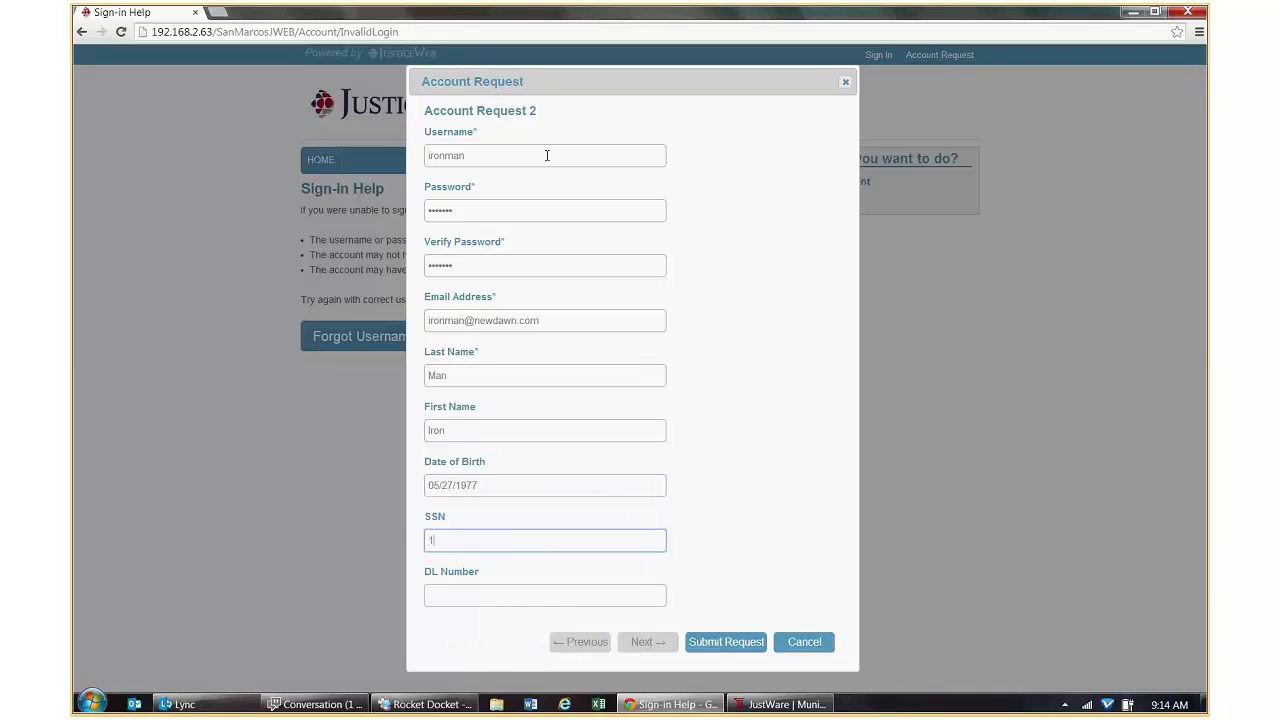
pyautogui.write('11-11-1112')
pyautogui.click(490, 590)
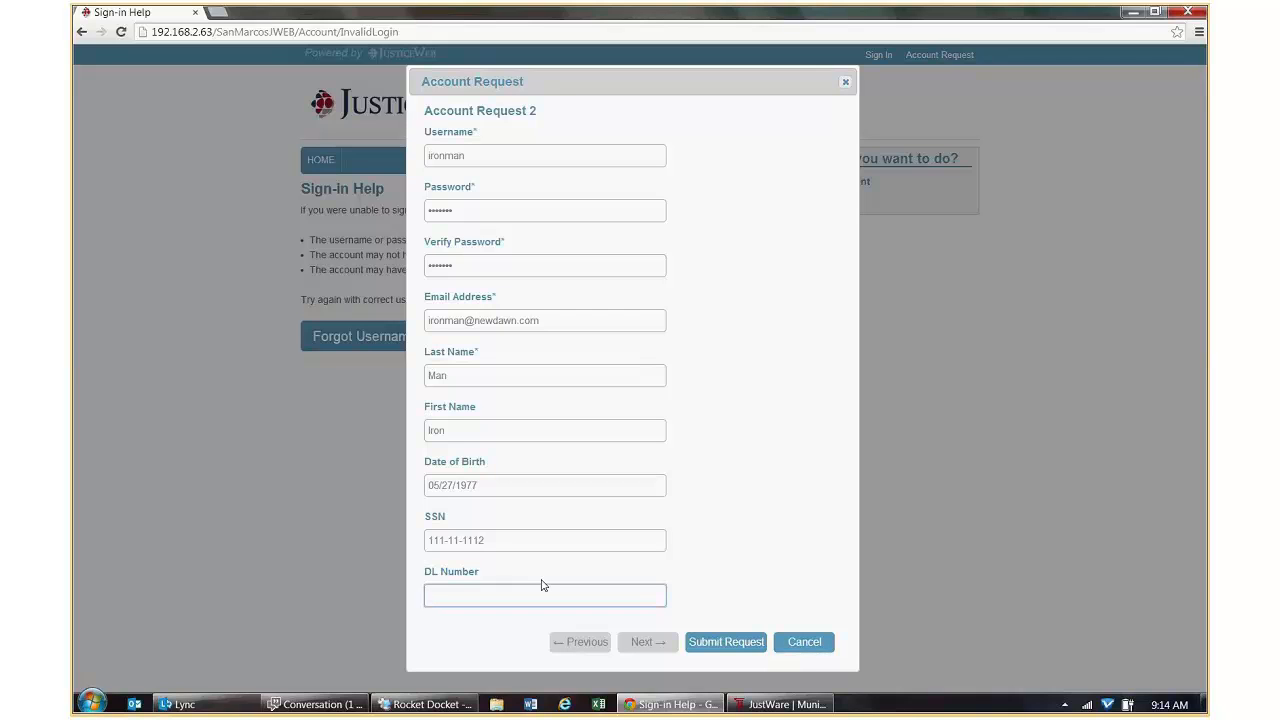
pyautogui.write('111112')
# Submit the account request, dismiss the confirmation and return to JustWare.
pyautogui.click(726, 642)
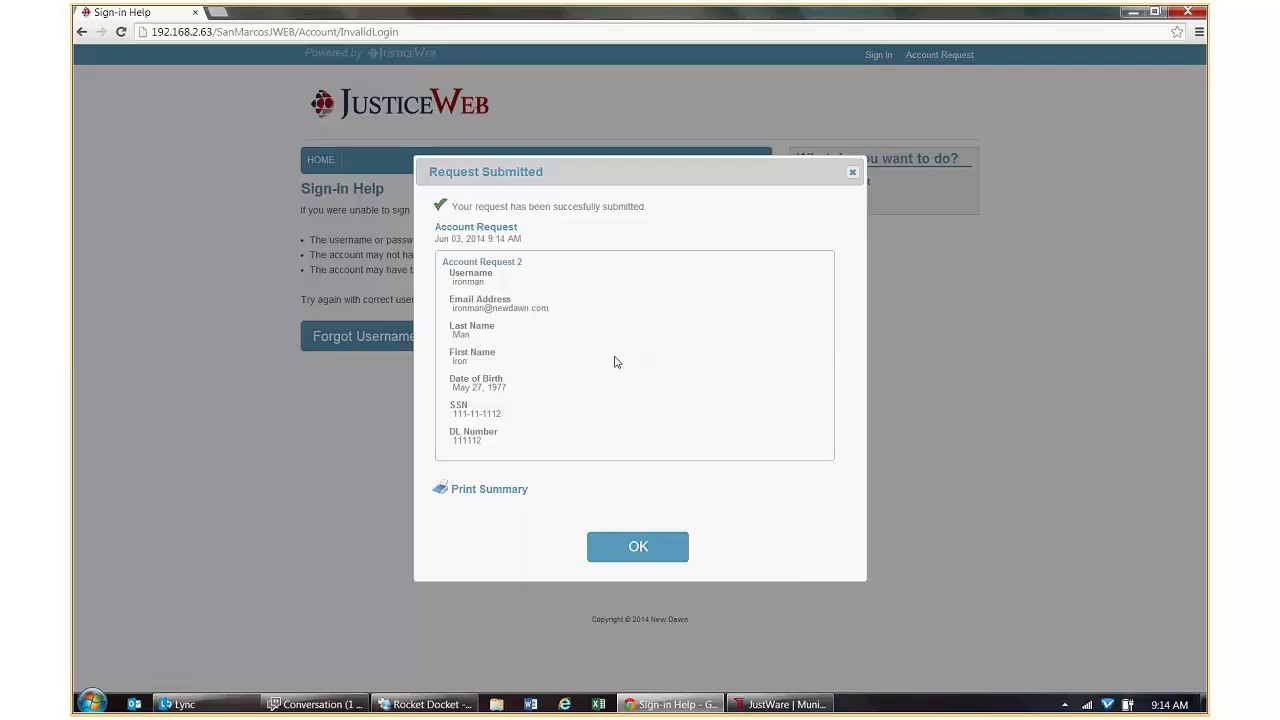
pyautogui.click(650, 549)
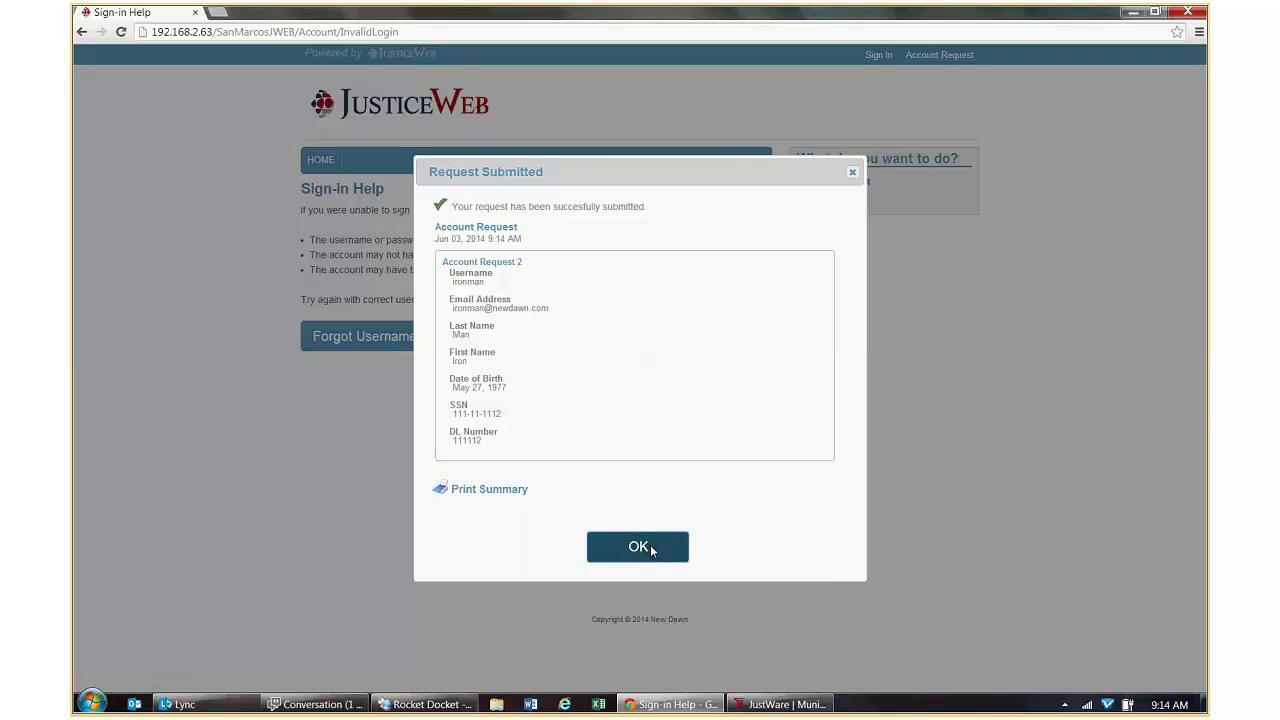
pyautogui.click(772, 706)
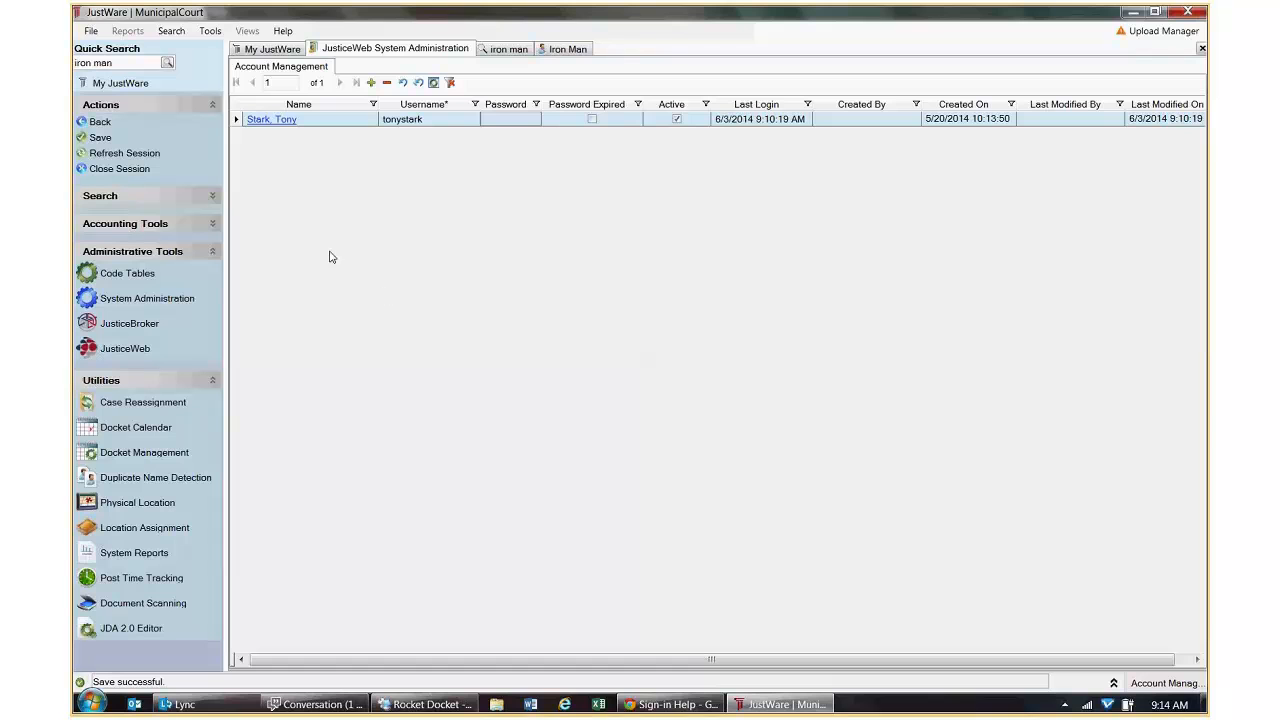
# From System Administration, open the JusticeWeb Request Queue and select the queued Account Request's payload.
pyautogui.click(99, 122)
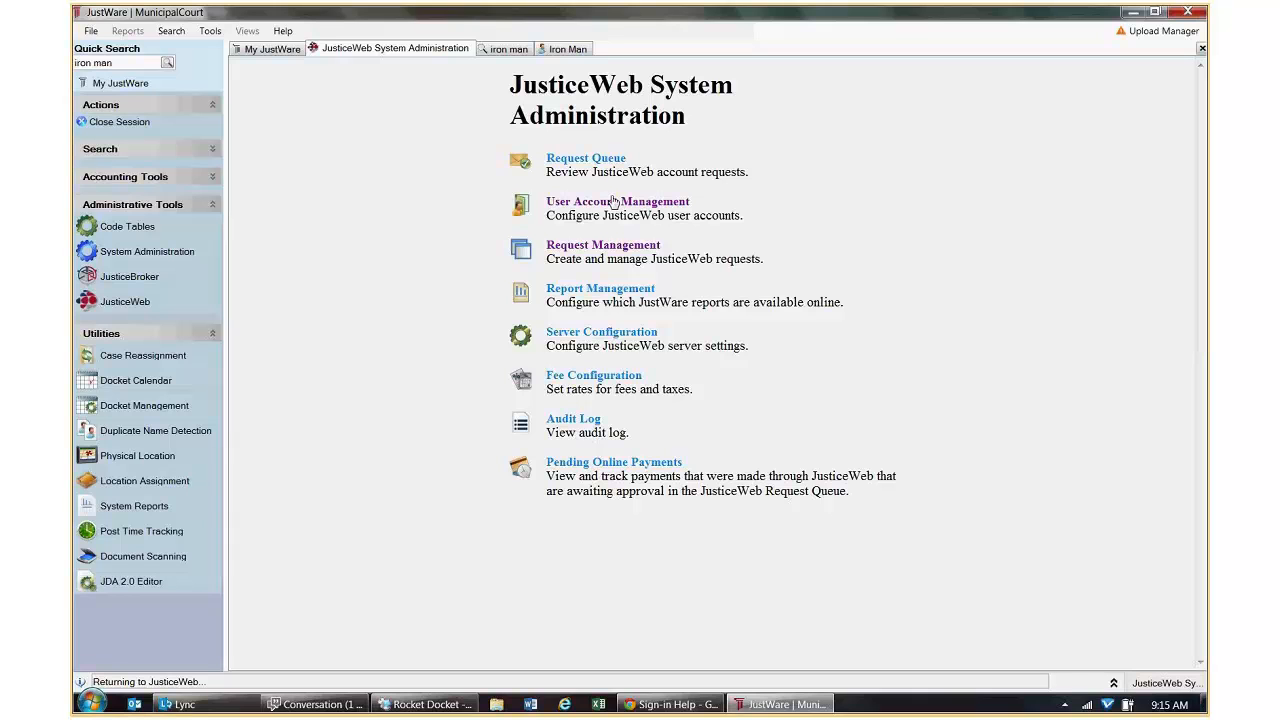
pyautogui.click(597, 162)
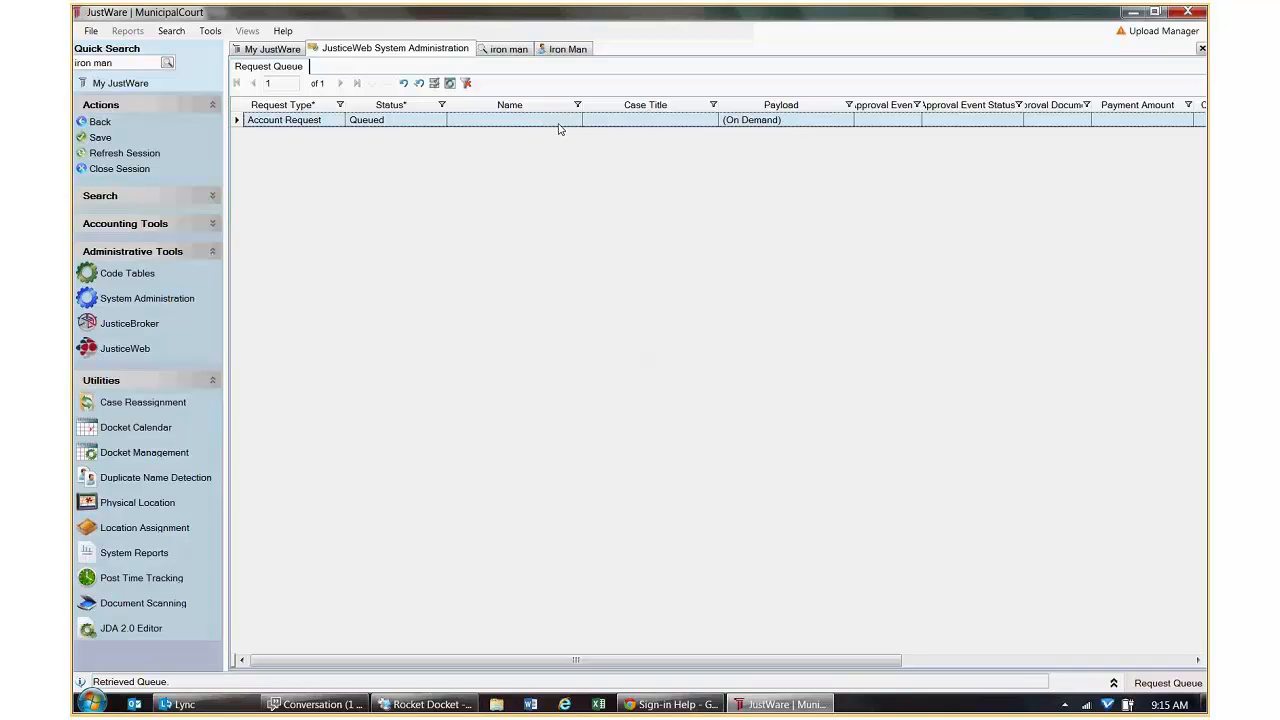
pyautogui.click(812, 122)
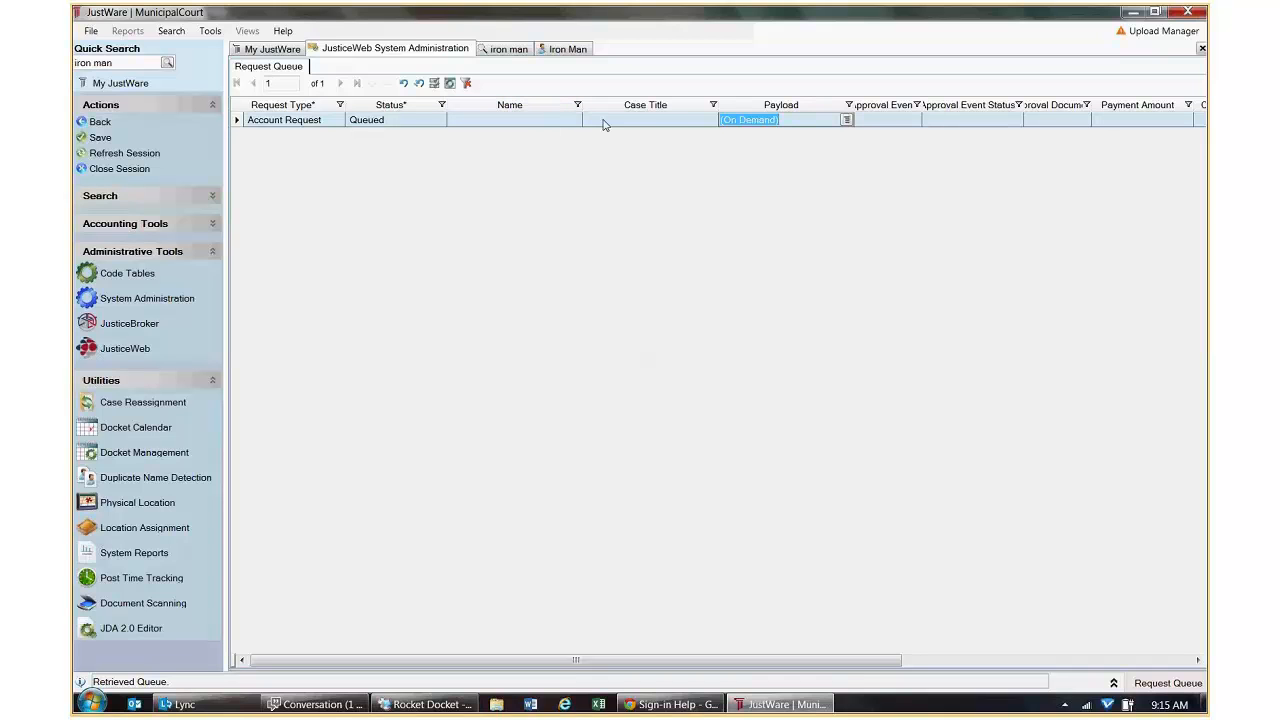
pyautogui.click(847, 120)
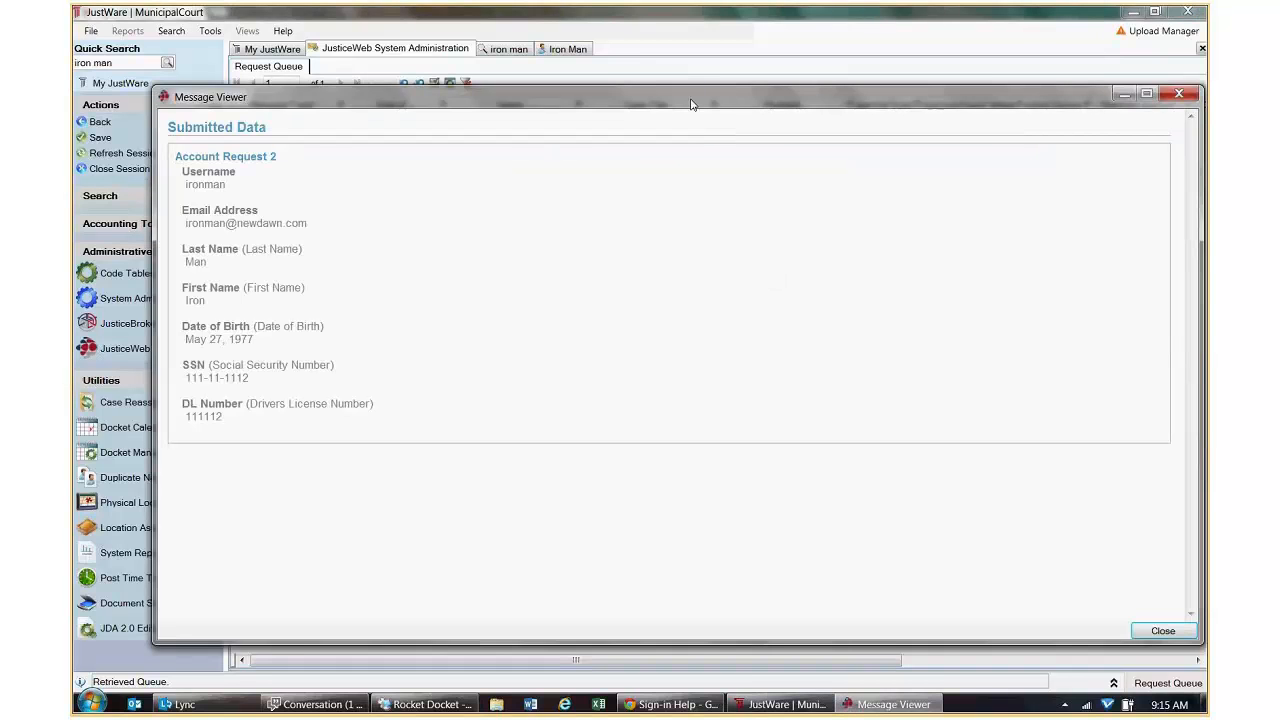
pyautogui.moveTo(690, 104); pyautogui.dragTo(672, 168)
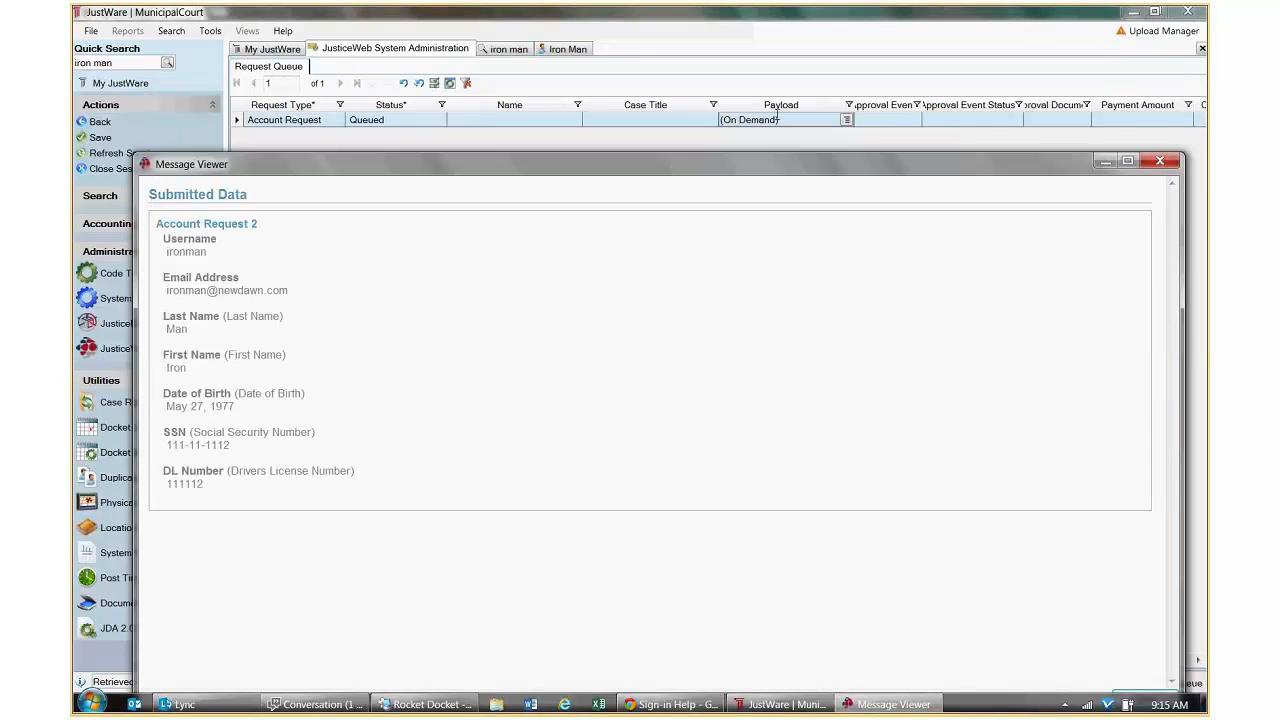
pyautogui.moveTo(782, 156); pyautogui.dragTo(759, 91)
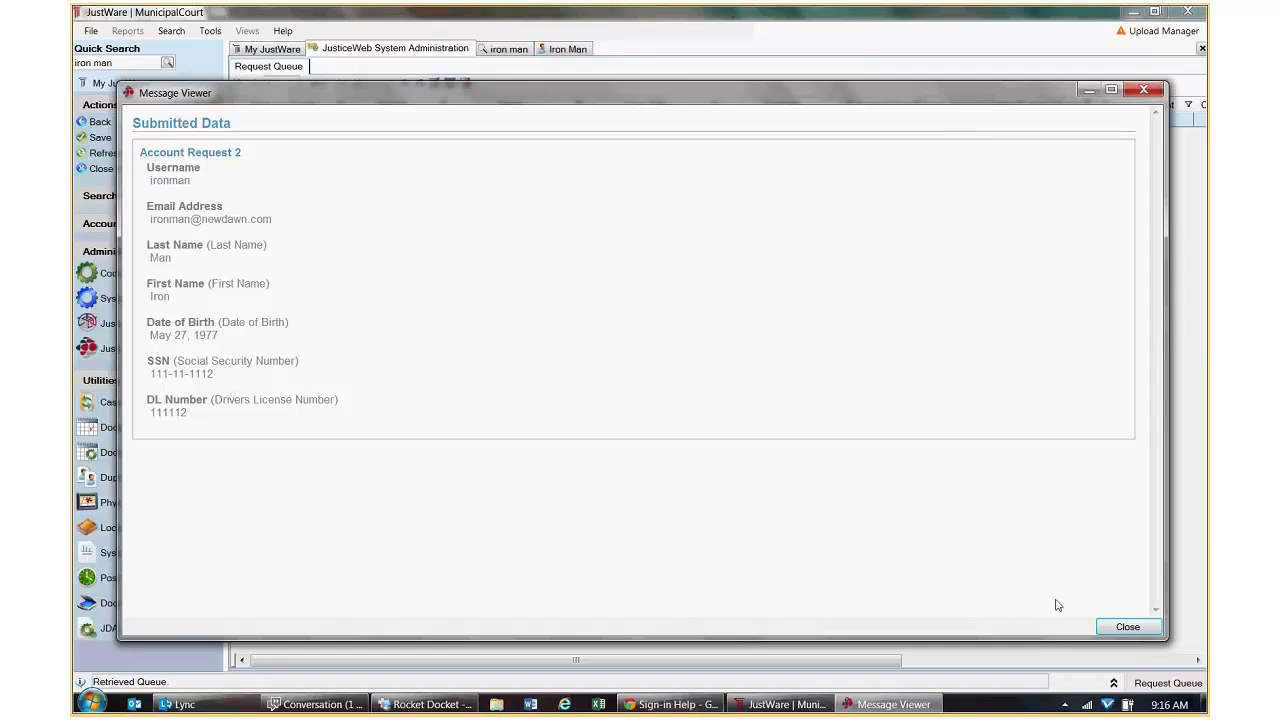
pyautogui.click(1126, 628)
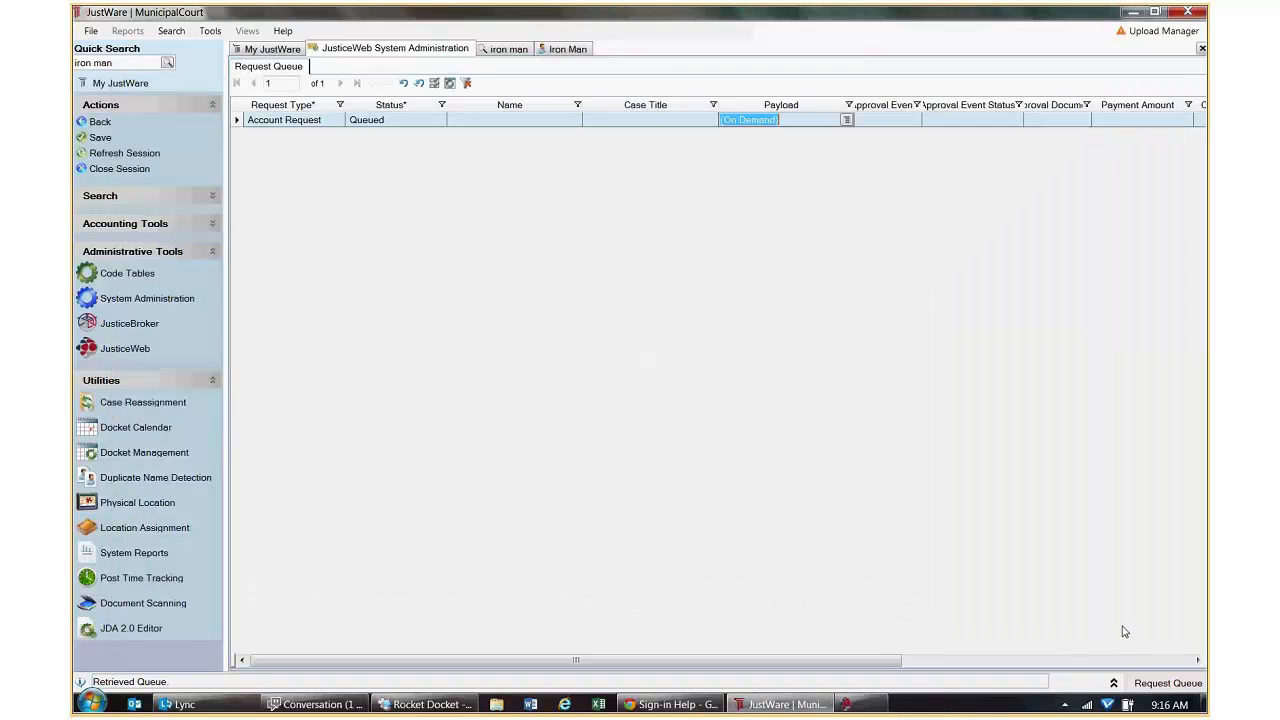
# Set Account Request 2's status to Approve, save it, then go to User Account Management.
pyautogui.click(423, 120)
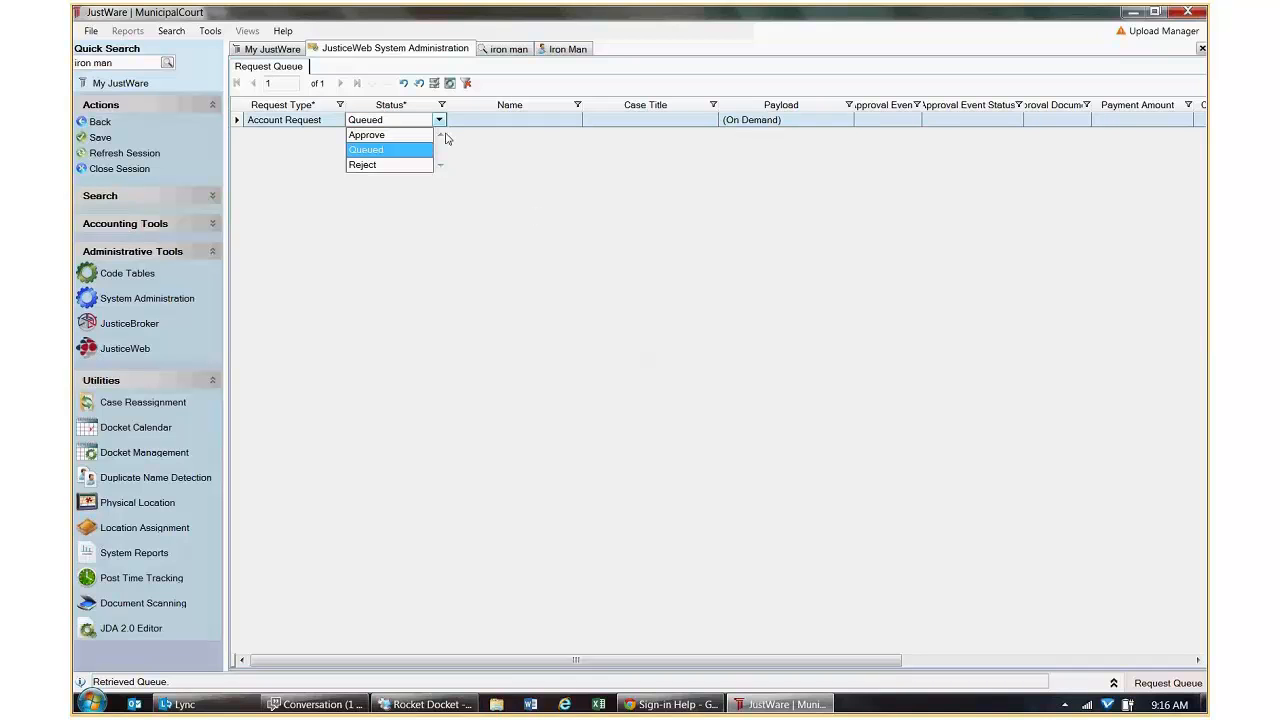
pyautogui.click(384, 132)
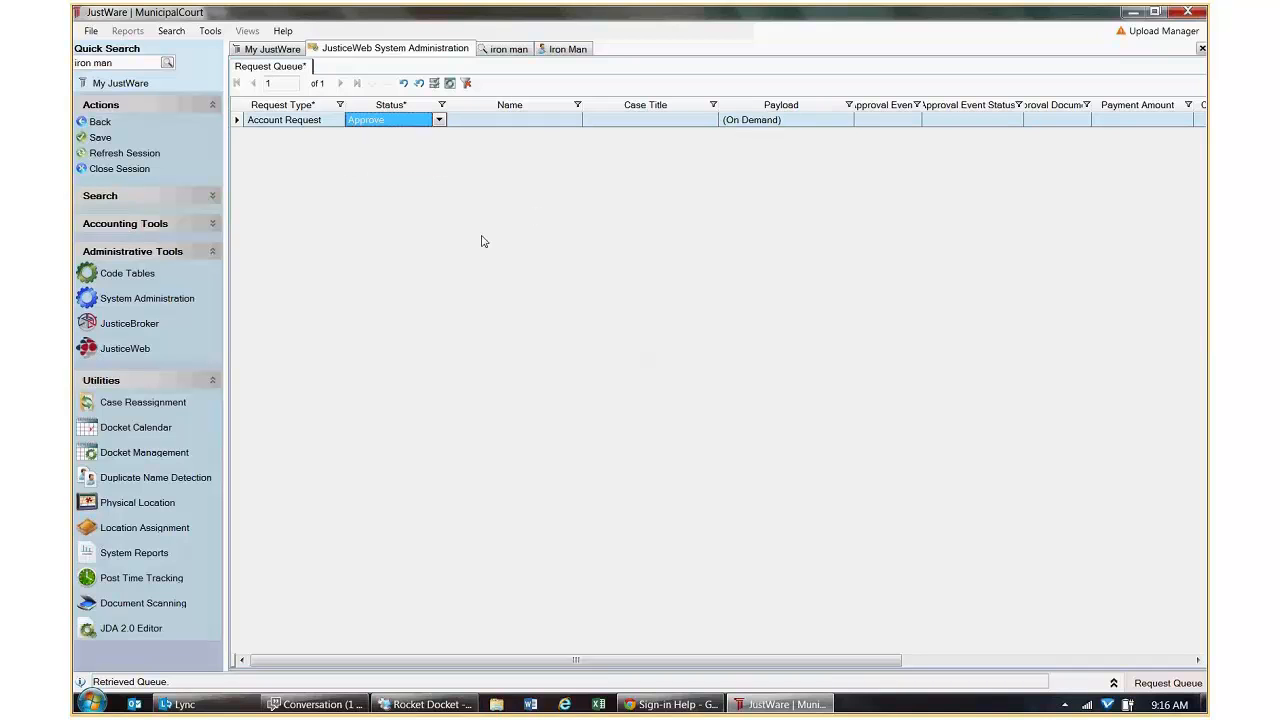
pyautogui.click(440, 122)
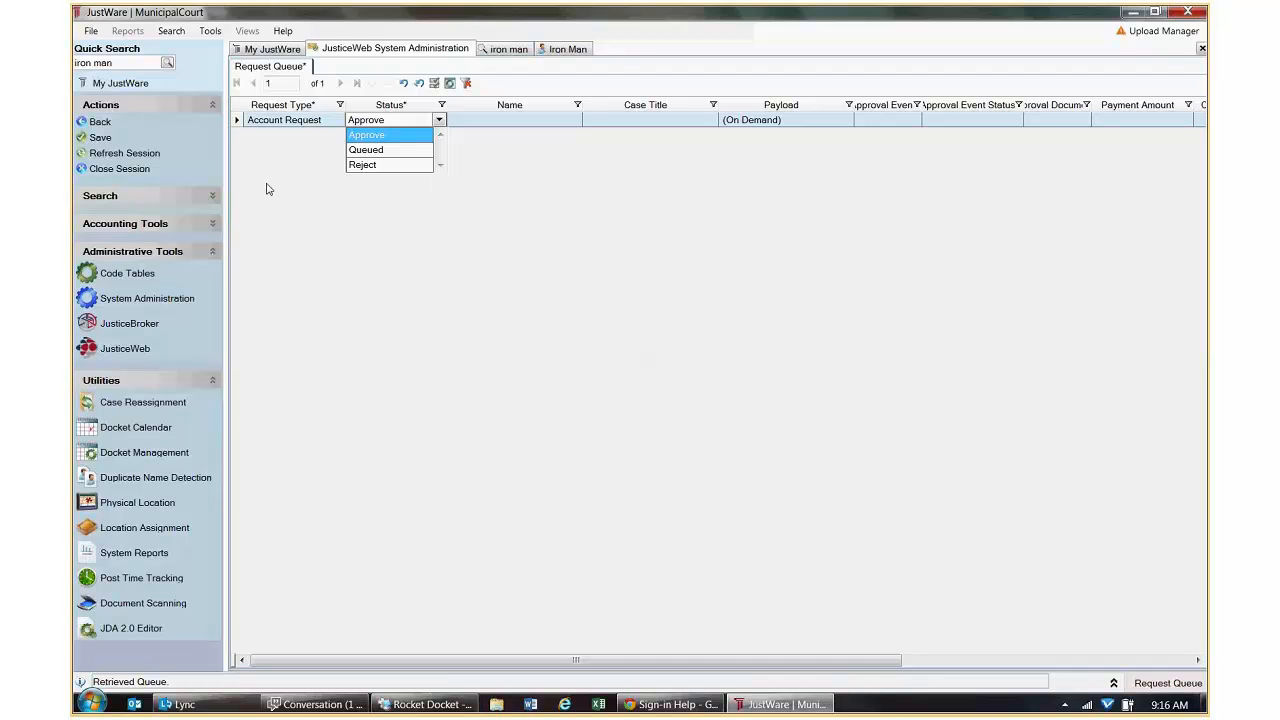
pyautogui.click(97, 139)
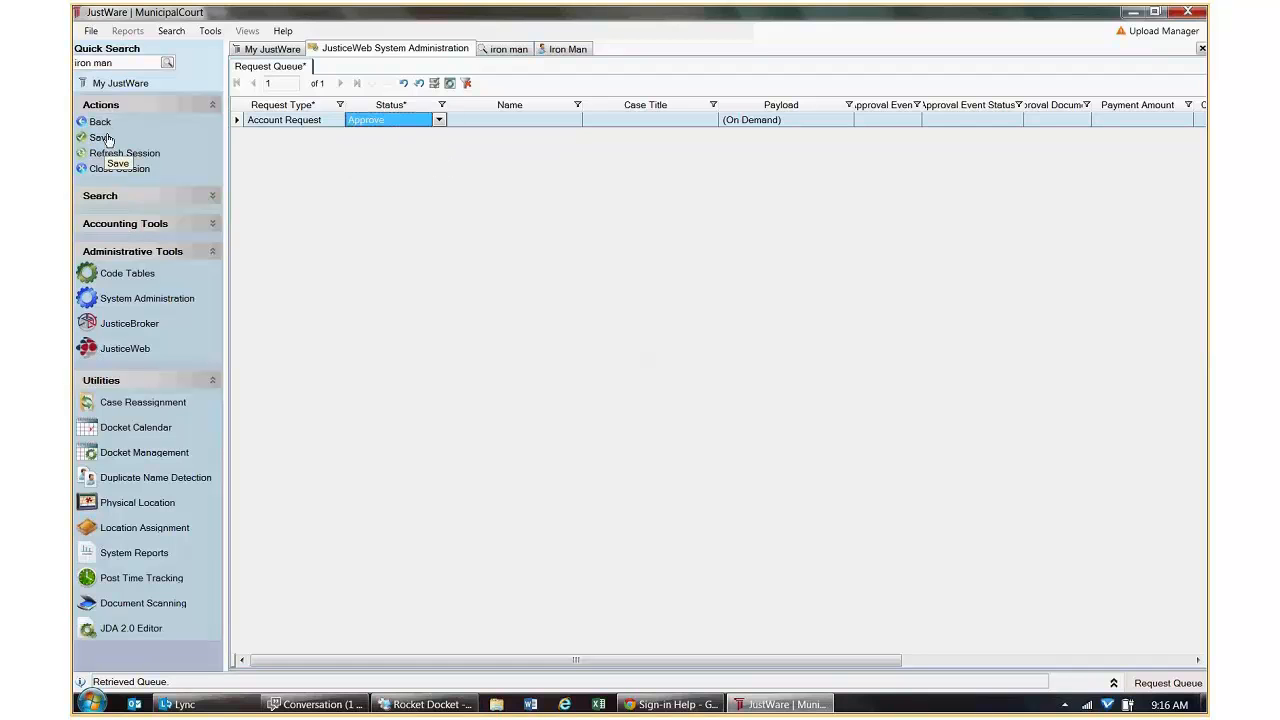
pyautogui.click(104, 138)
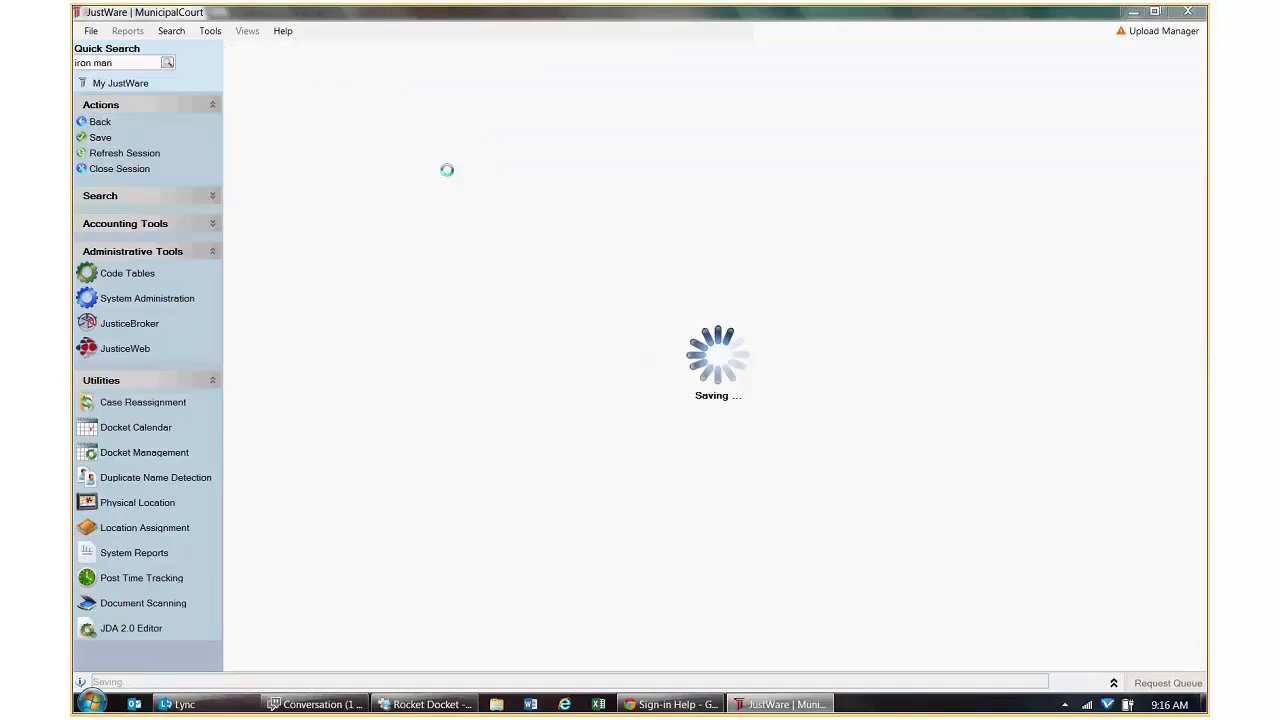
pyautogui.click(97, 123)
pyautogui.click(603, 203)
# Refresh with F5 until the newly approved web account is listed, then bring up JusticeWeb's Sign-in Help page.
pyautogui.press('F5')
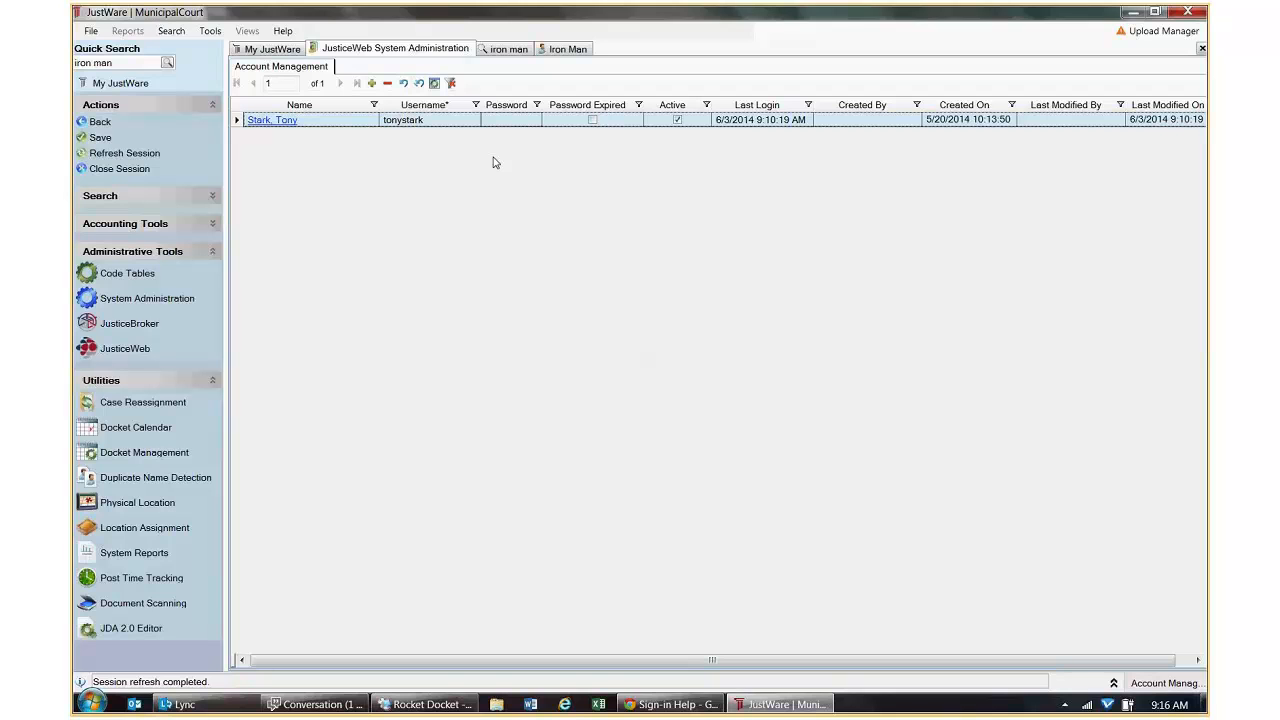
pyautogui.press('F5')
pyautogui.press('F5')
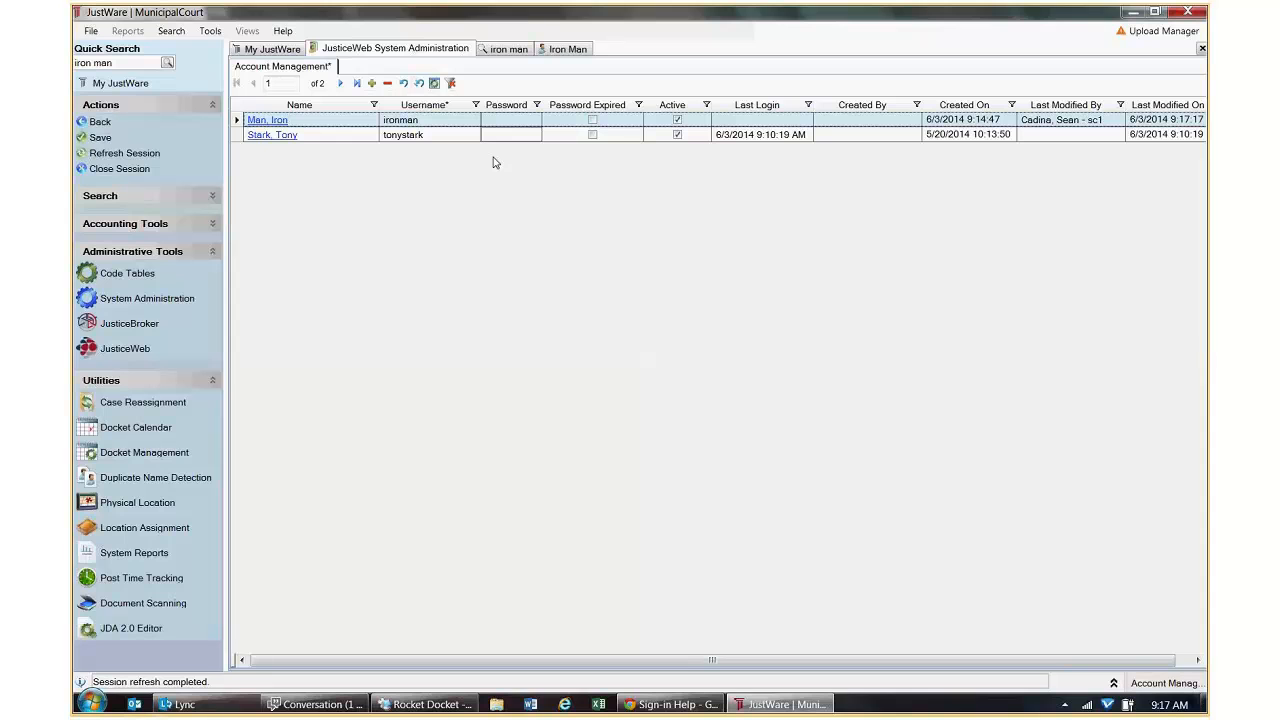
pyautogui.click(512, 51)
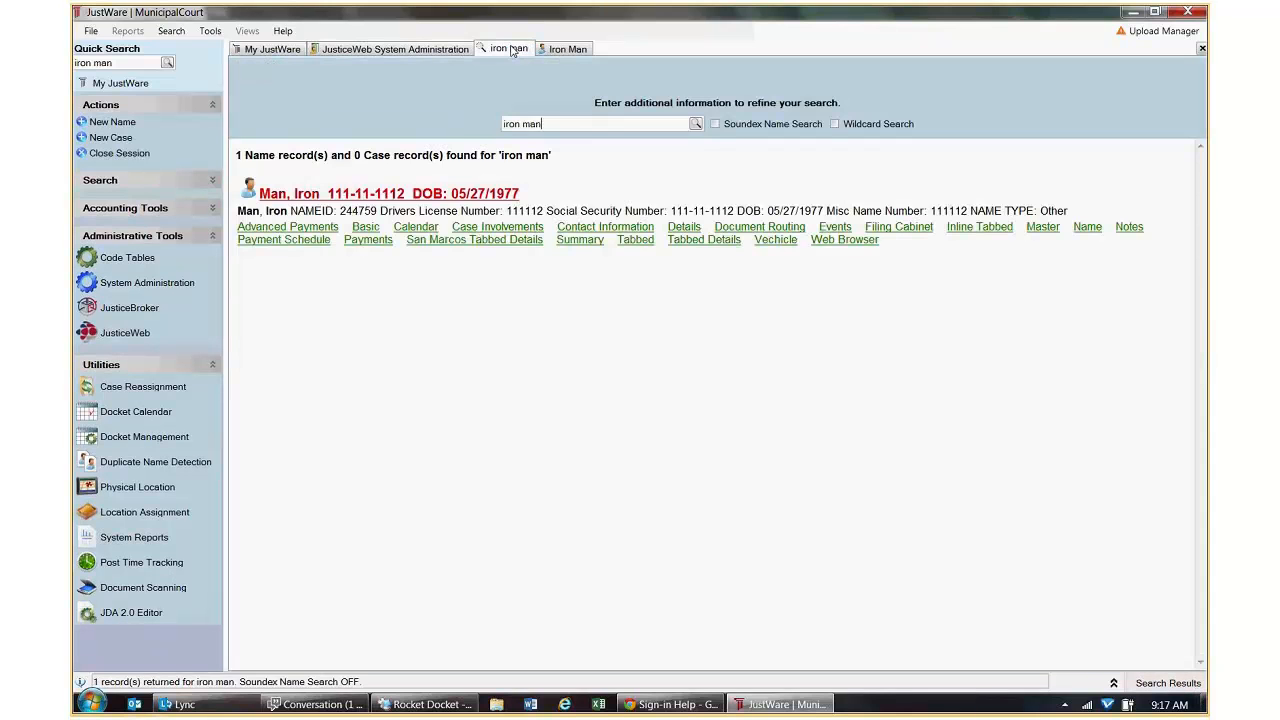
pyautogui.click(695, 123)
pyautogui.click(414, 50)
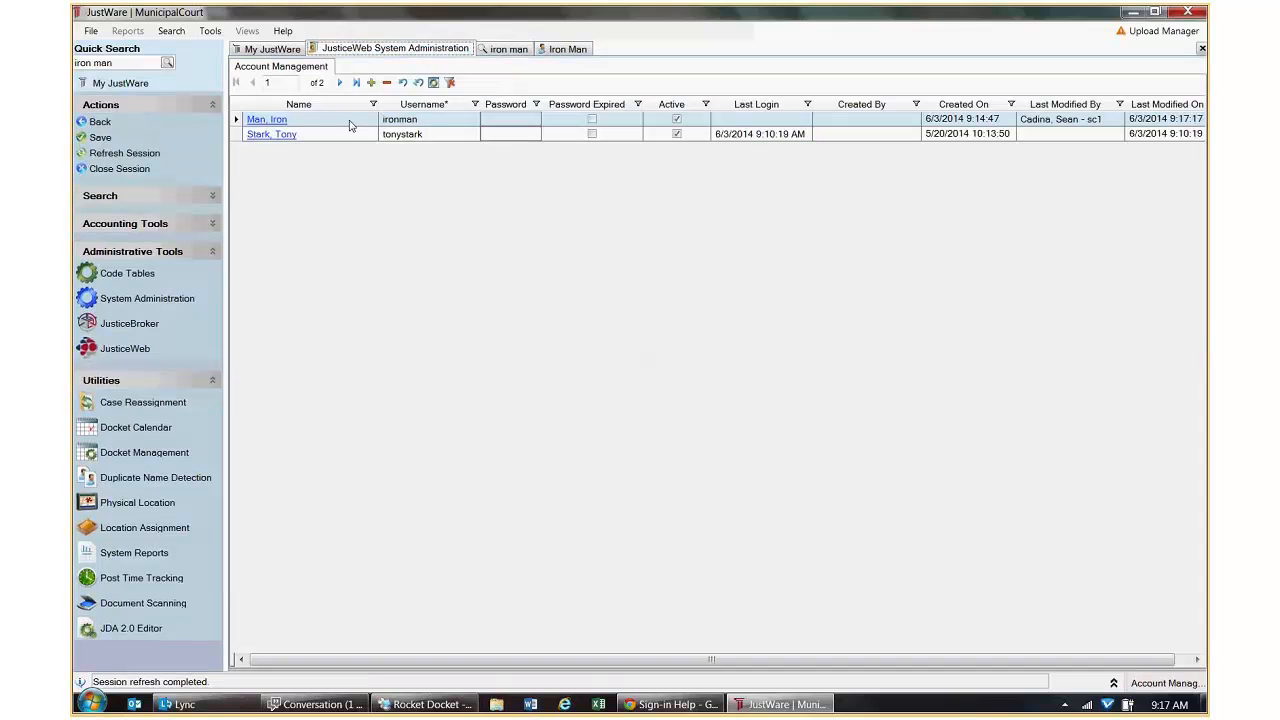
pyautogui.click(672, 704)
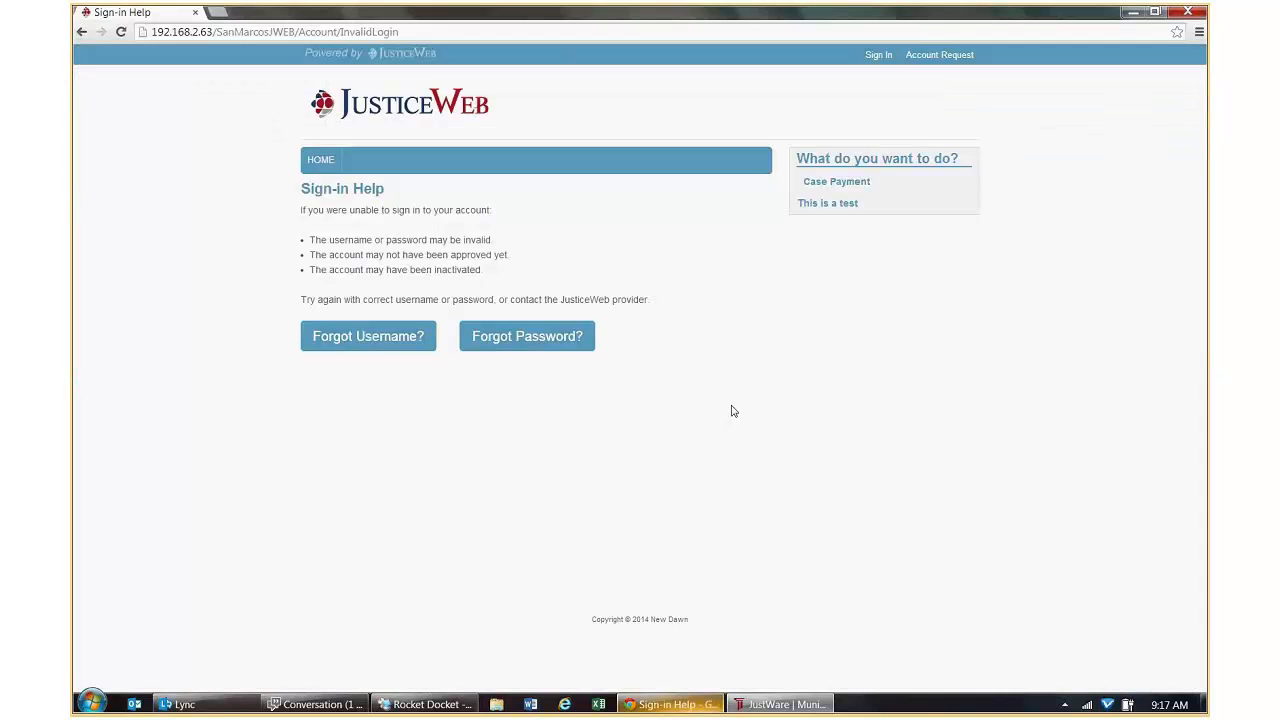
# Sign in to JusticeWeb with the new account's username and password, reaching its empty Active Cases page.
pyautogui.click(877, 55)
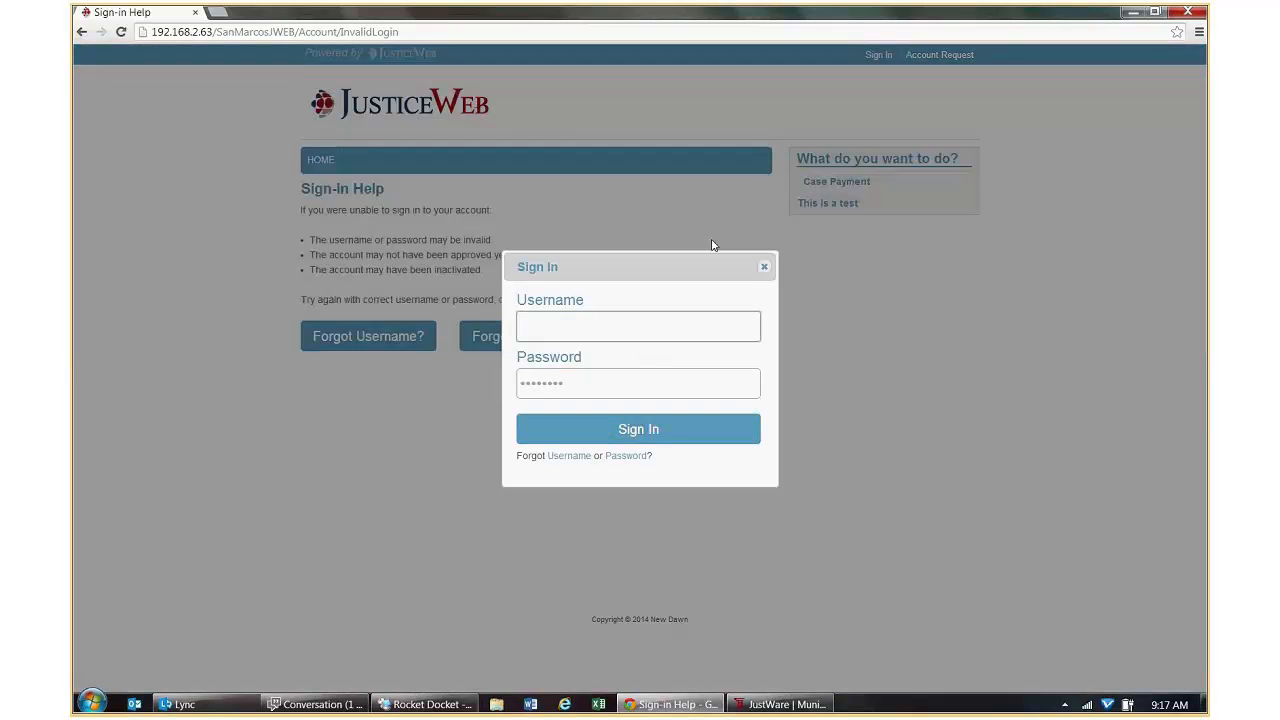
pyautogui.write('ironman')
pyautogui.press('Tab')
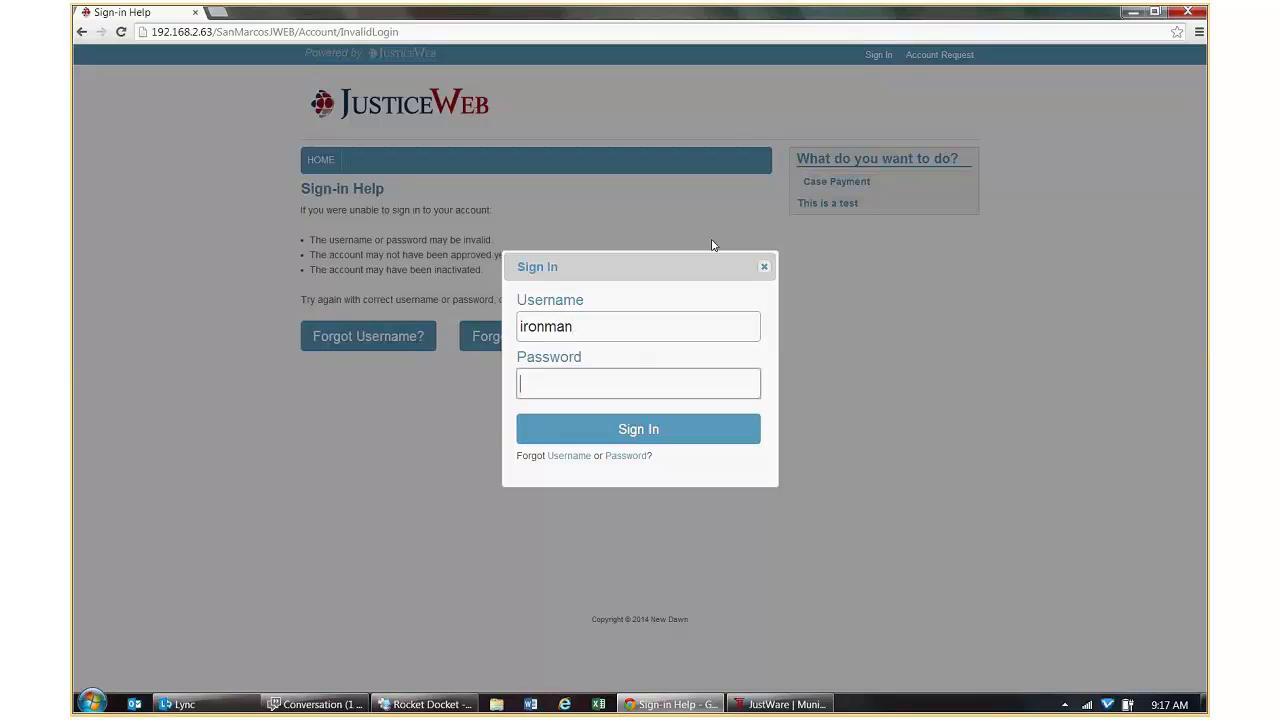
pyautogui.write('•••••••')
pyautogui.press('Return')
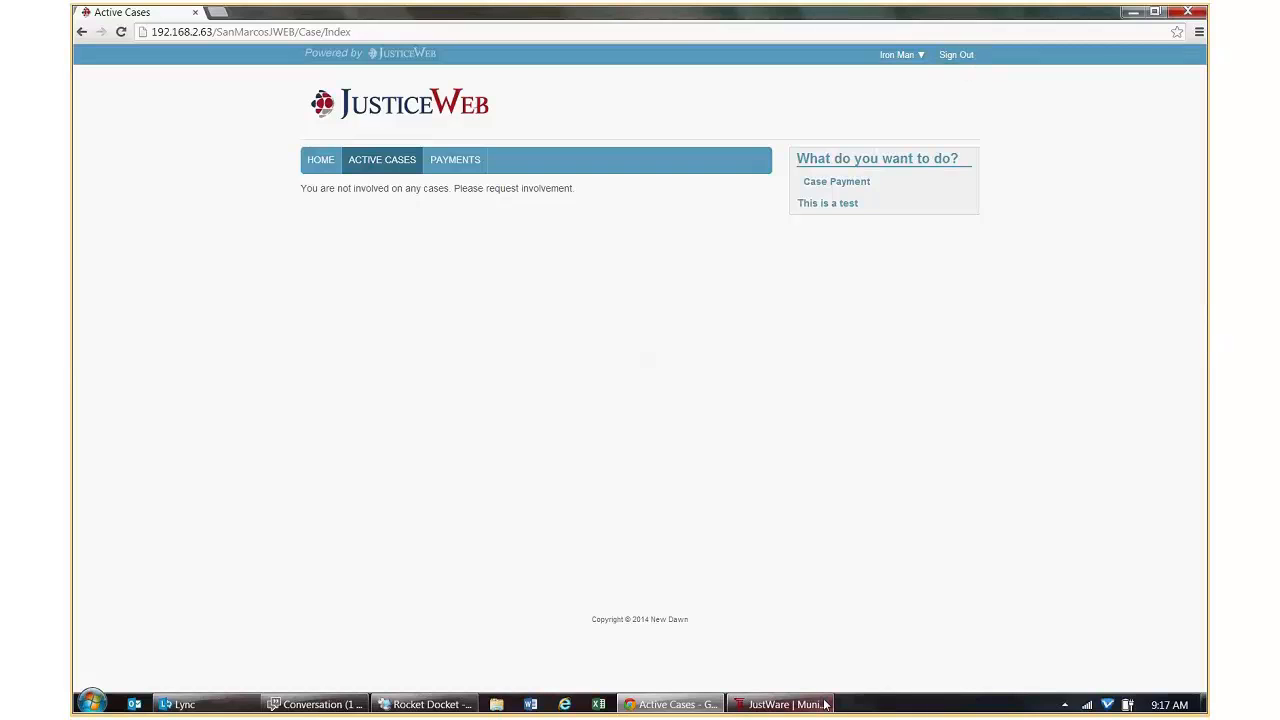
pyautogui.moveTo(819, 707)
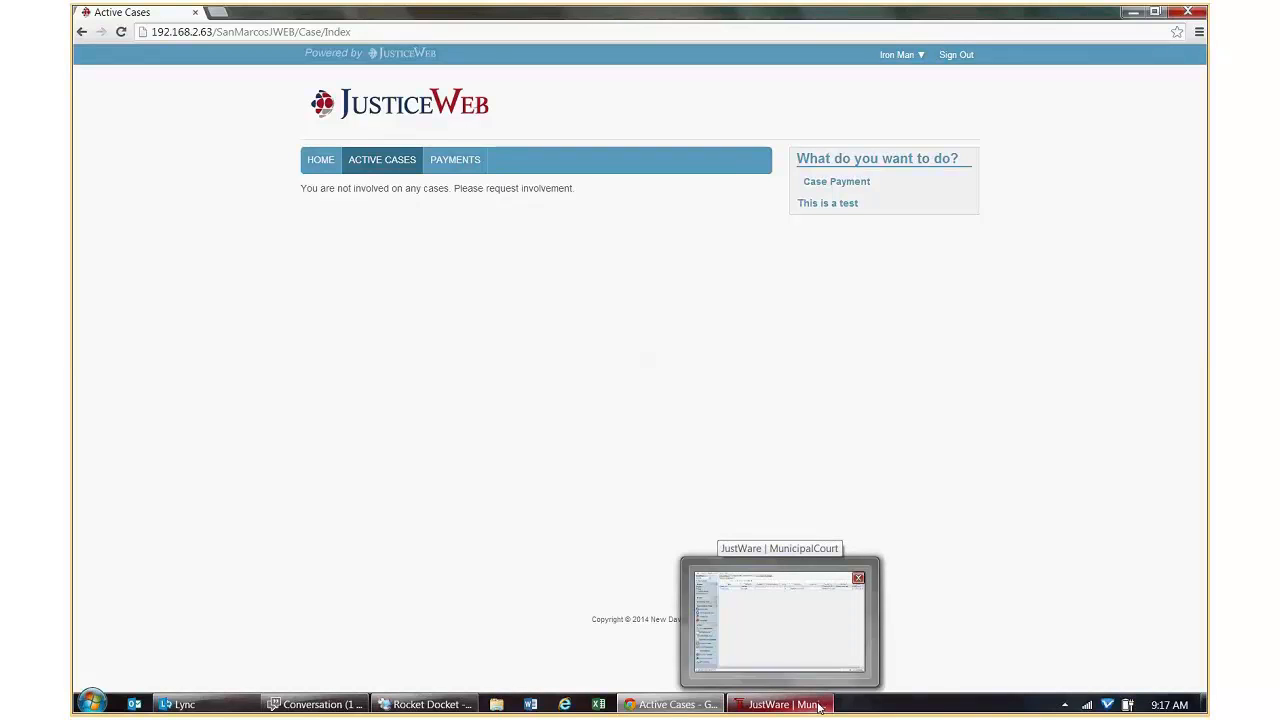
# In JustWare's Account Management, inspect the new account row's Name, Username and Password cells.
pyautogui.click(819, 707)
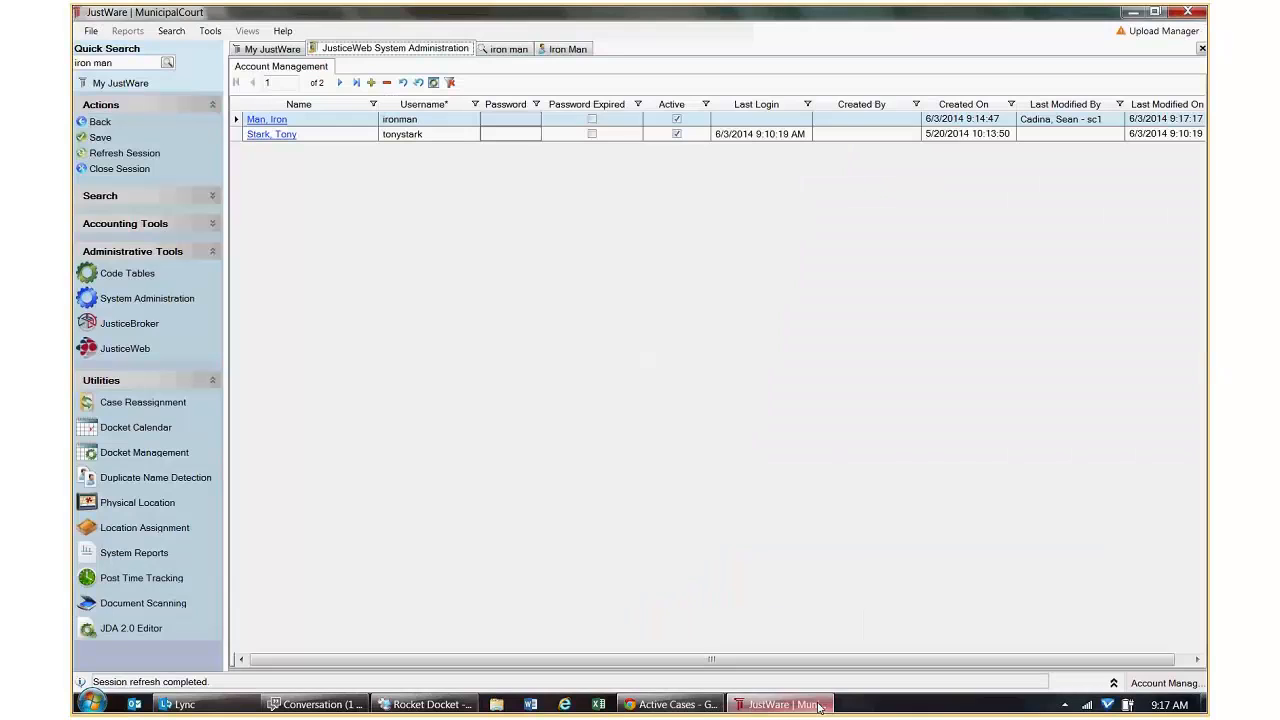
pyautogui.click(311, 124)
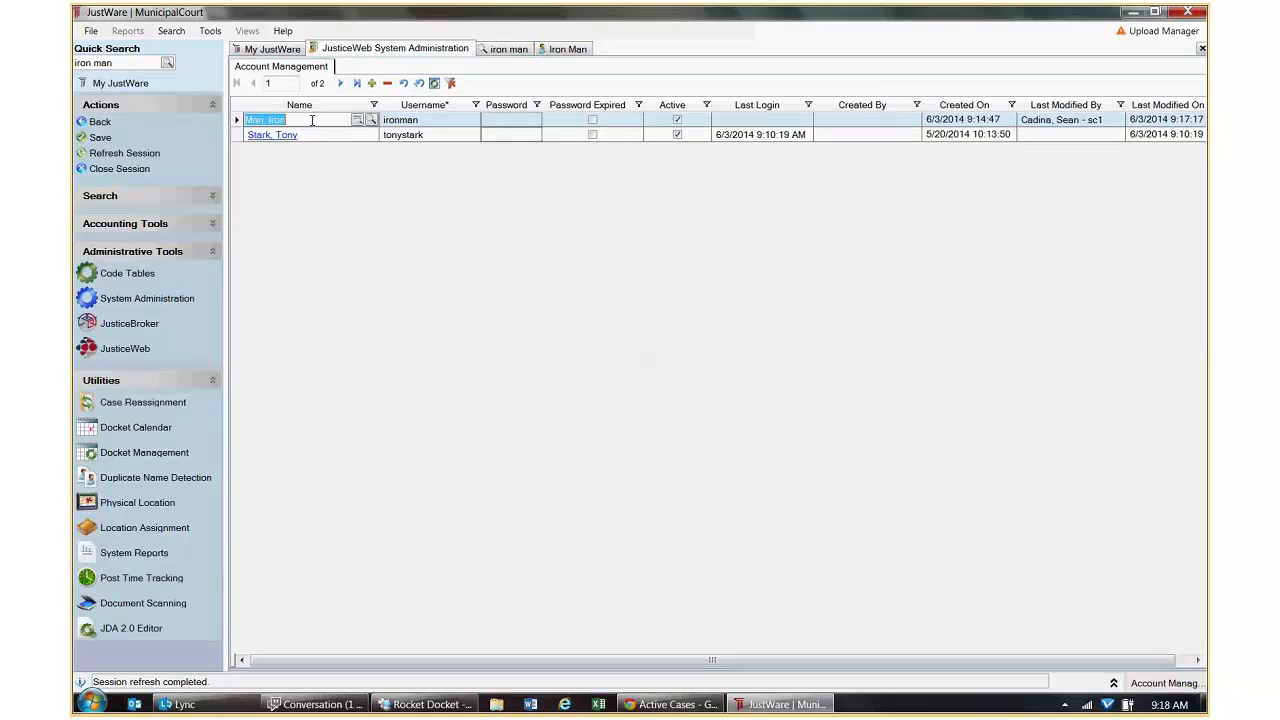
pyautogui.click(426, 121)
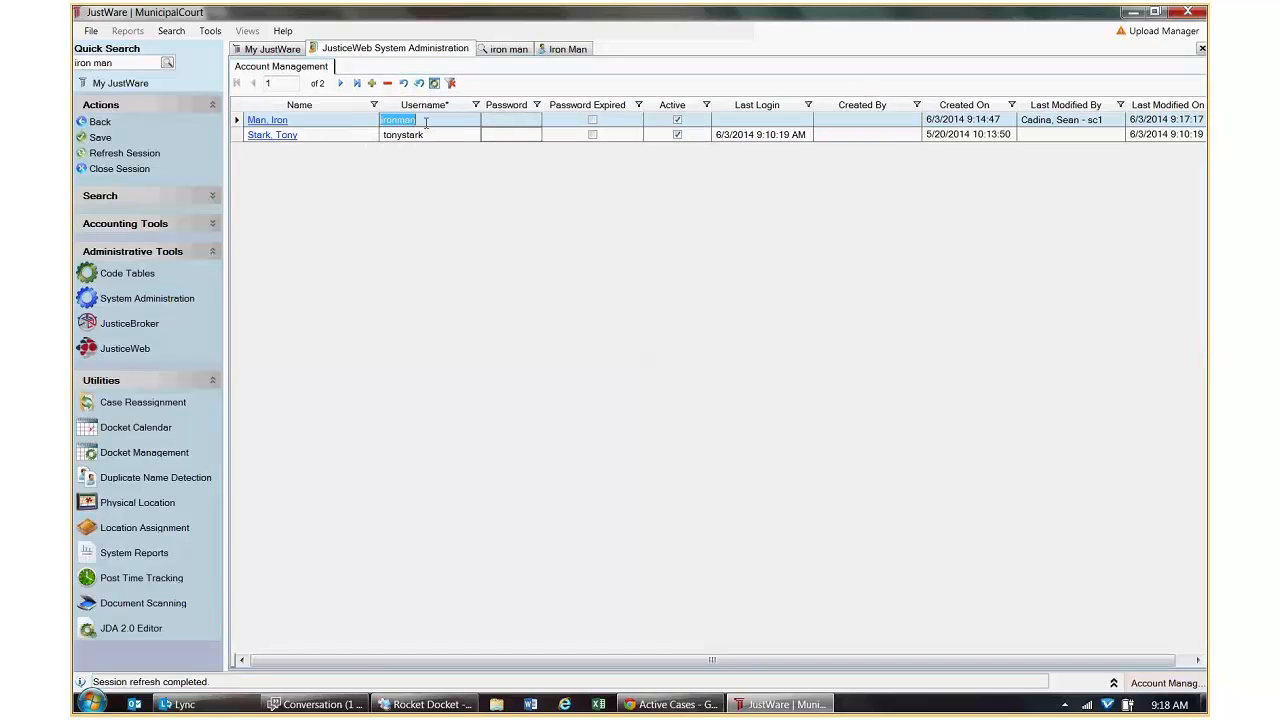
pyautogui.click(490, 124)
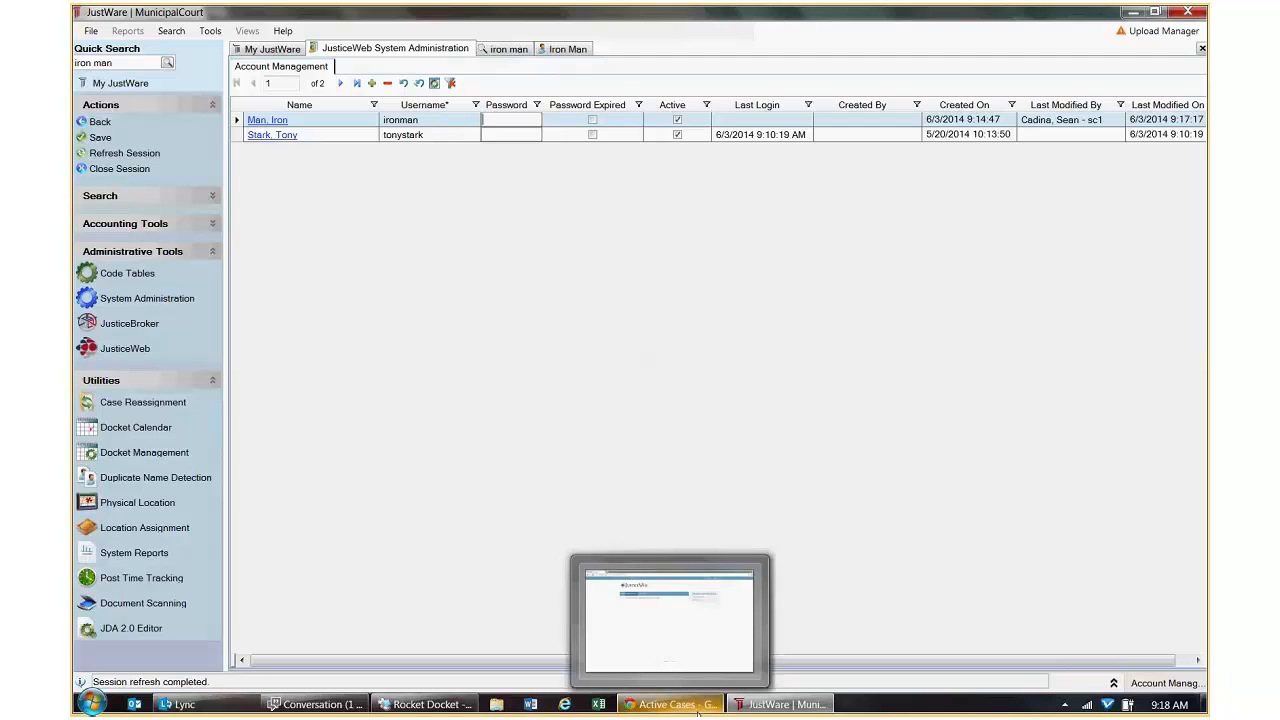
# Sign out of the new JusticeWeb account and minimize Chrome to reveal JustWare.
pyautogui.click(708, 694)
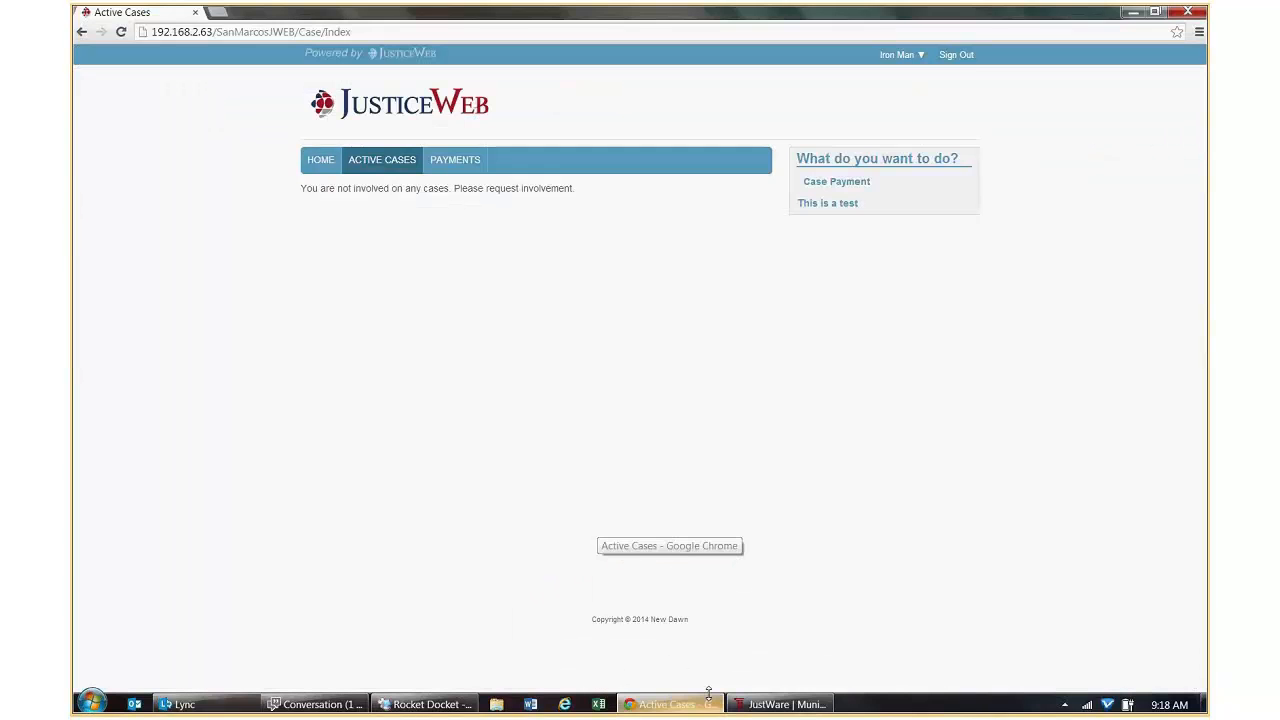
pyautogui.click(956, 56)
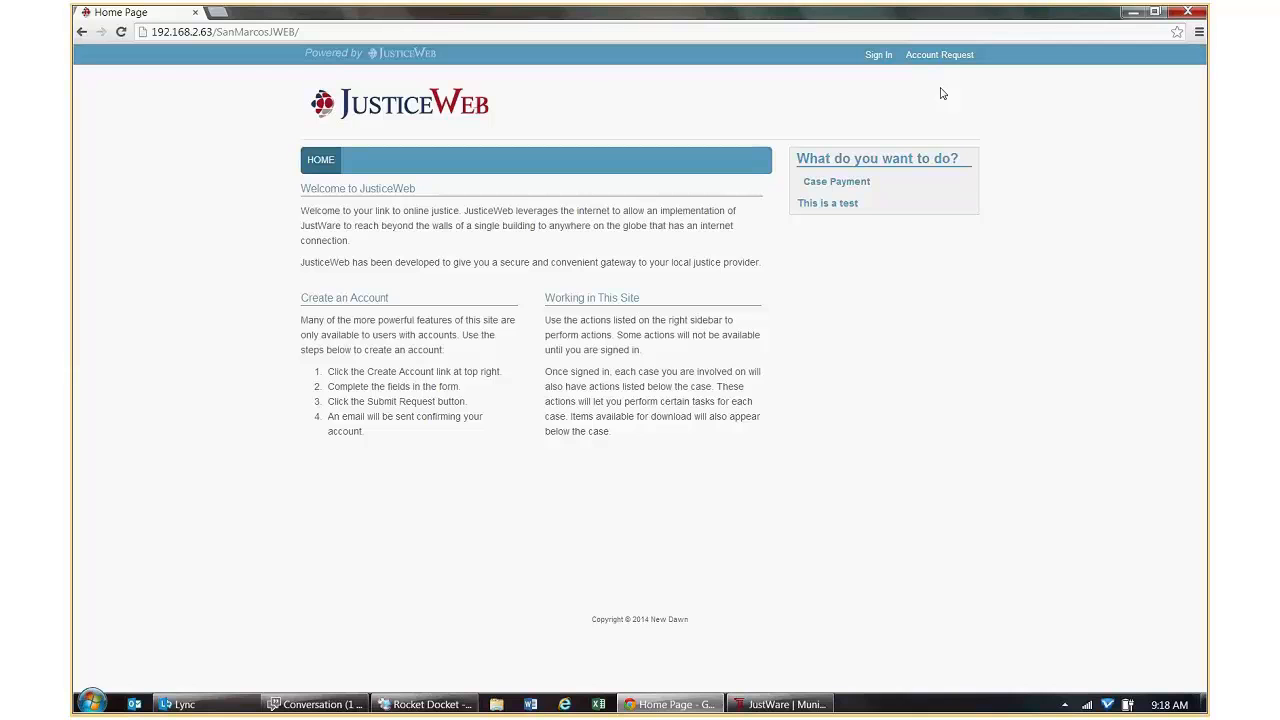
pyautogui.click(1134, 12)
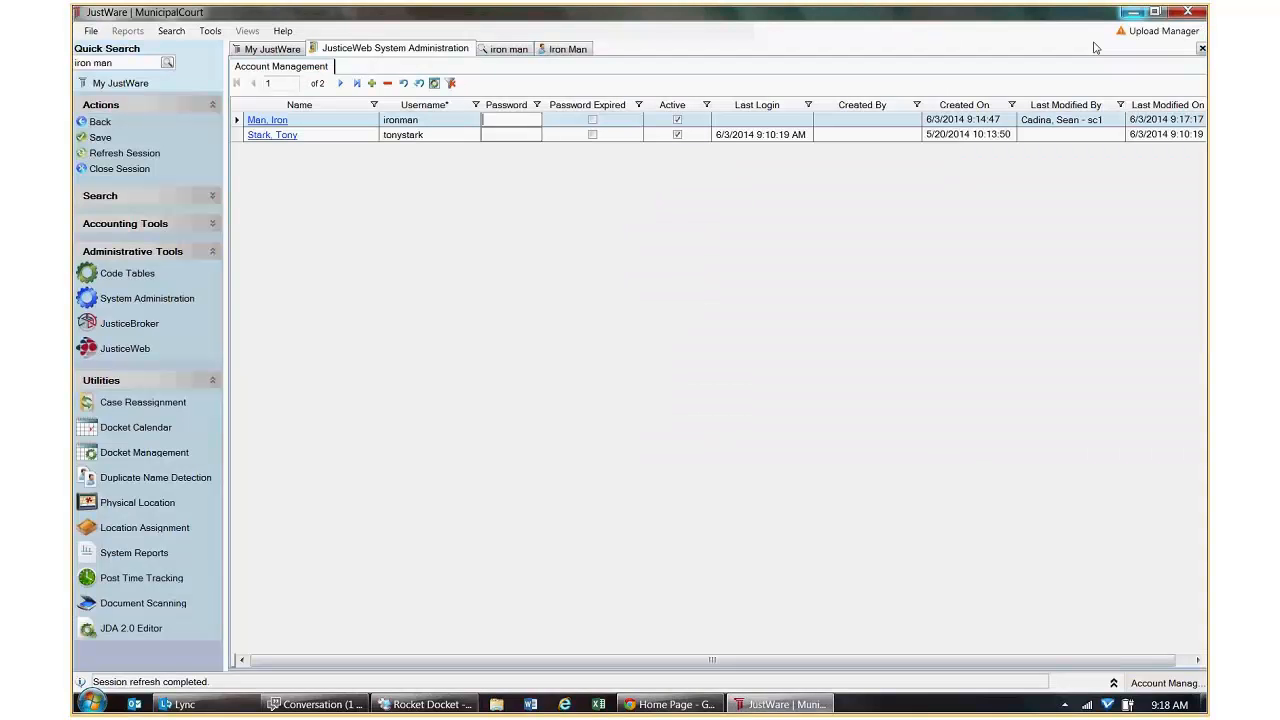
# Recheck the now-empty Request Queue, glance at JusticeWeb, then open Request Management's request type configuration.
pyautogui.click(122, 122)
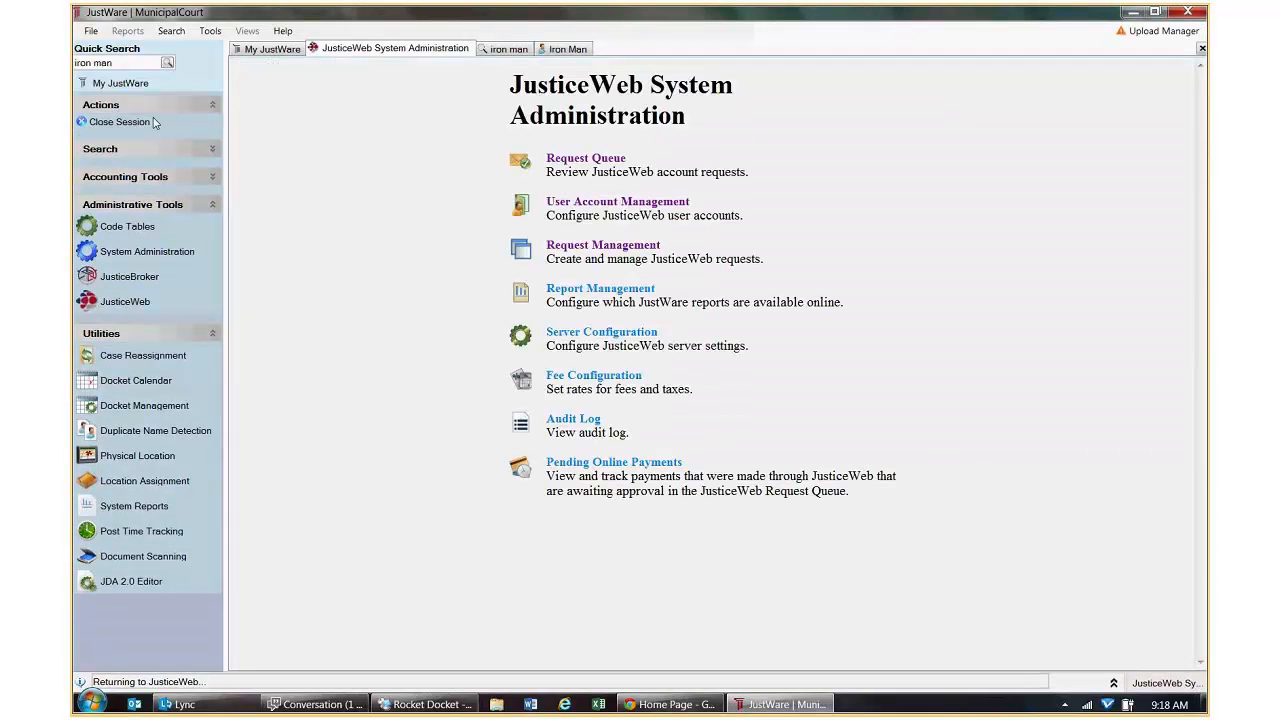
pyautogui.click(596, 160)
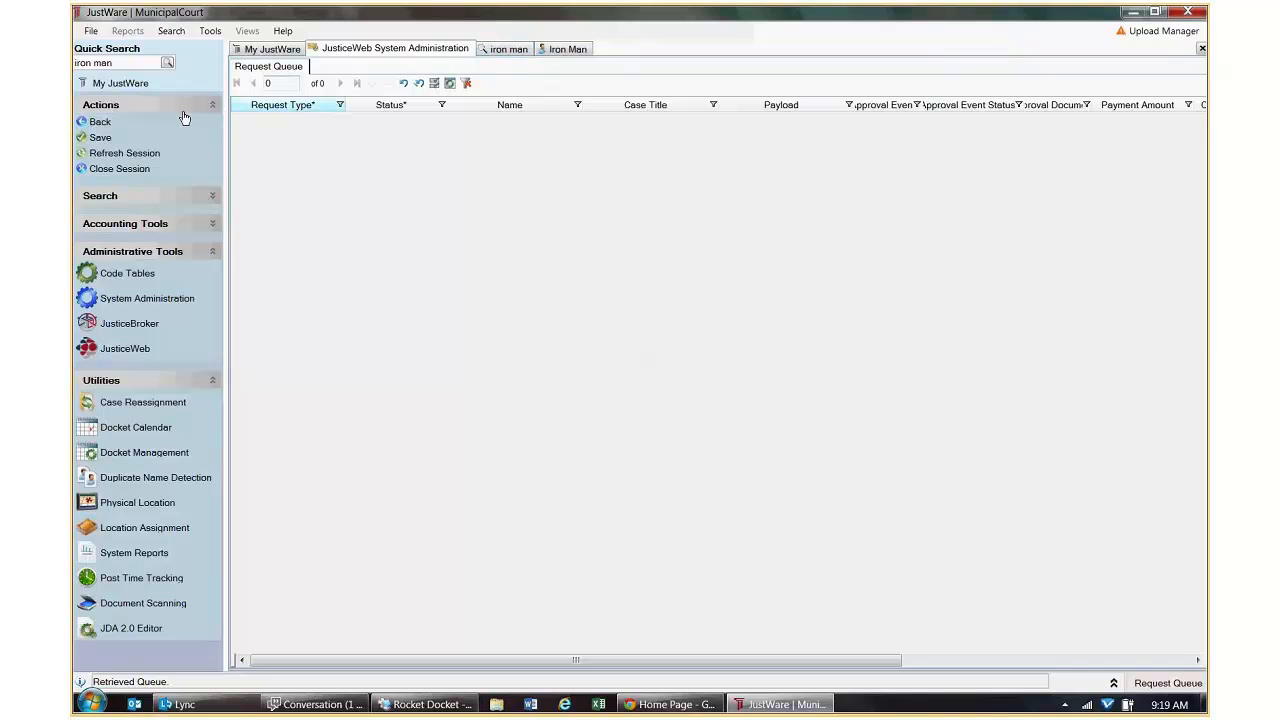
pyautogui.click(100, 122)
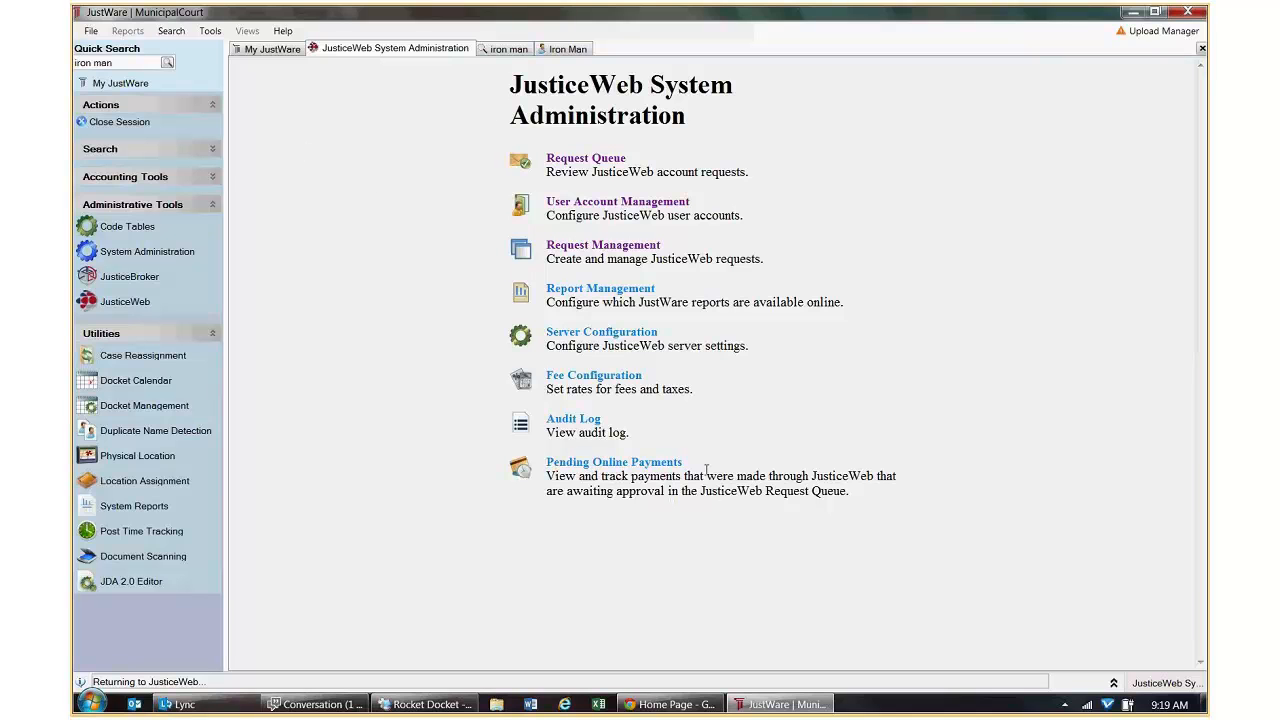
pyautogui.click(670, 704)
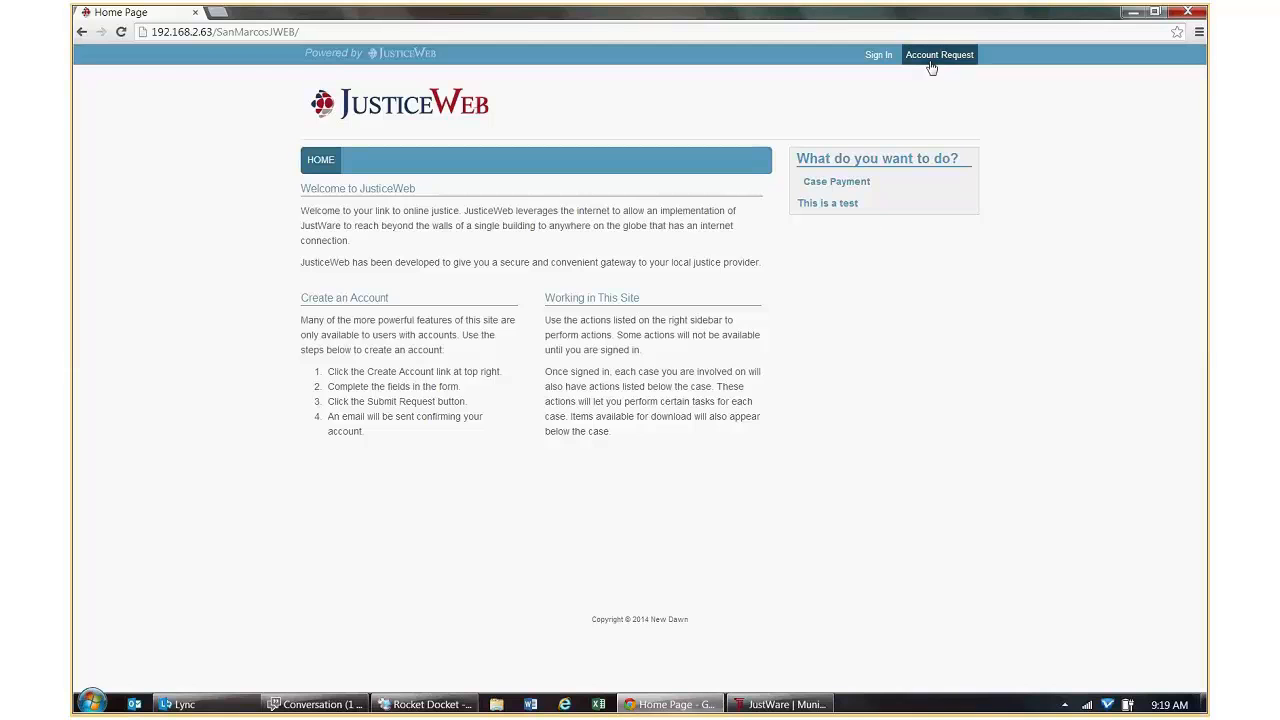
pyautogui.click(782, 705)
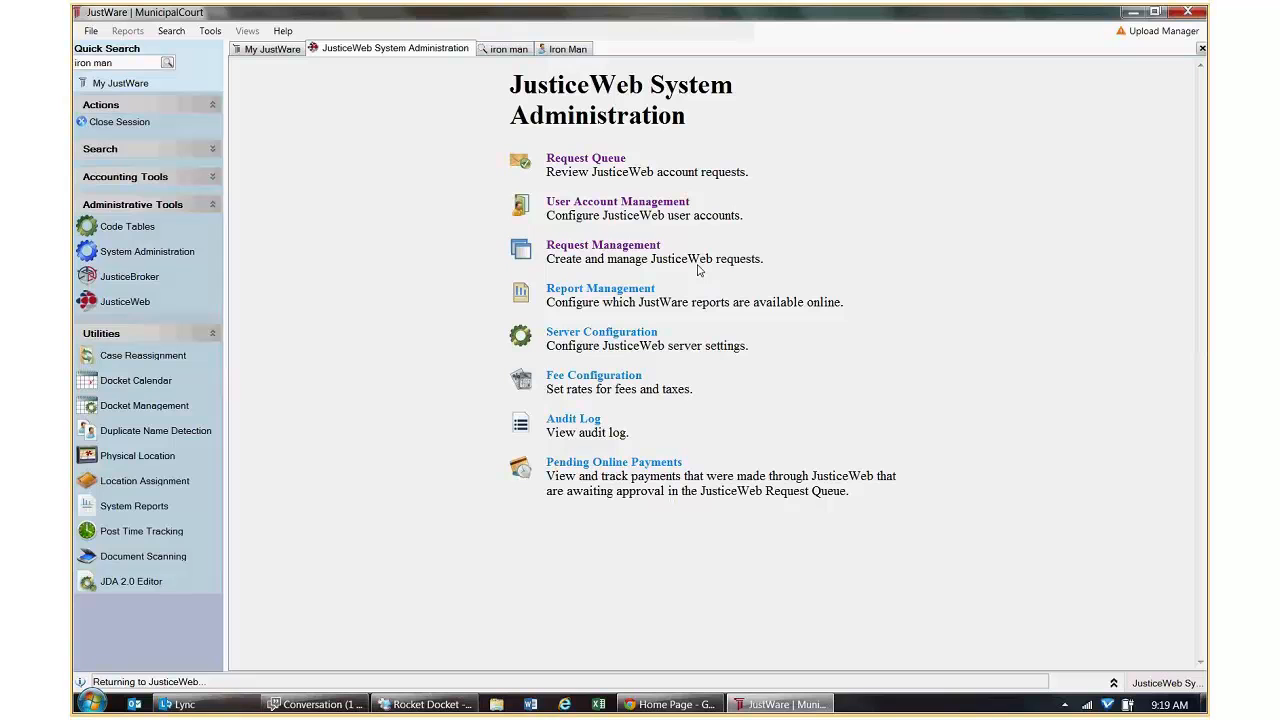
pyautogui.click(636, 251)
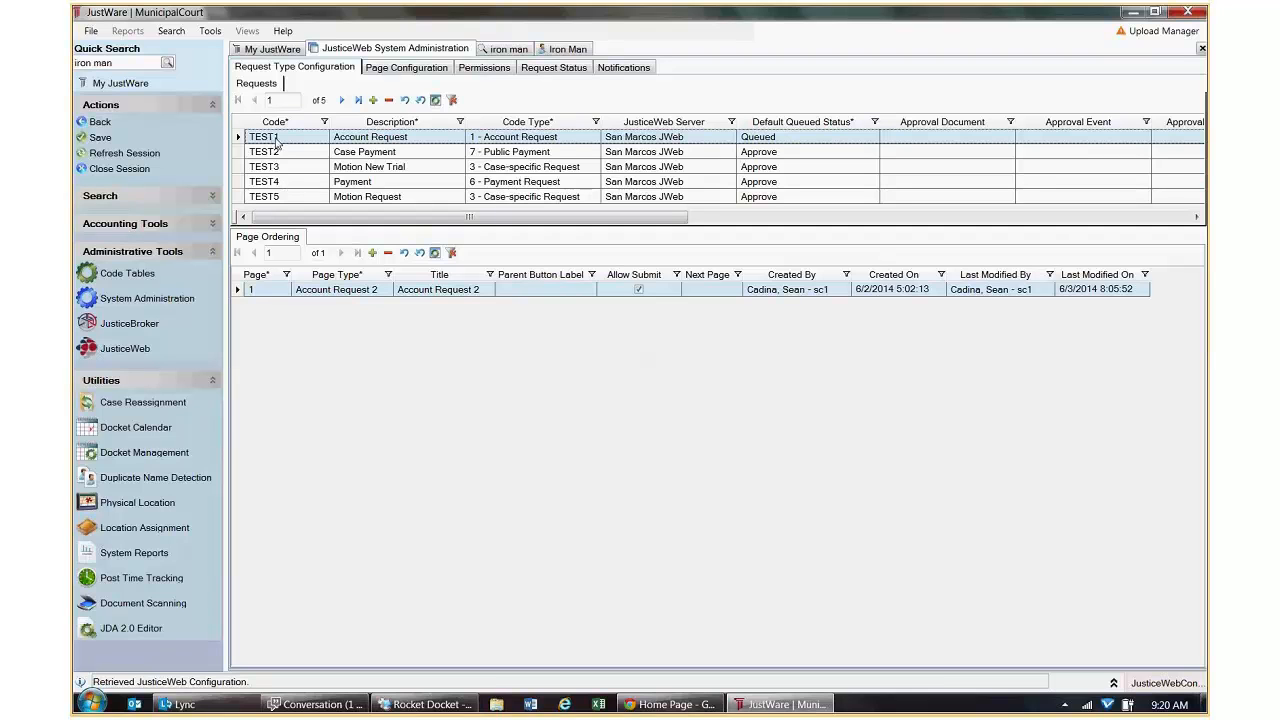
# Keep TEST1's code type as 1 - Account Request, then bring up the JusticeWeb home page.
pyautogui.click(420, 140)
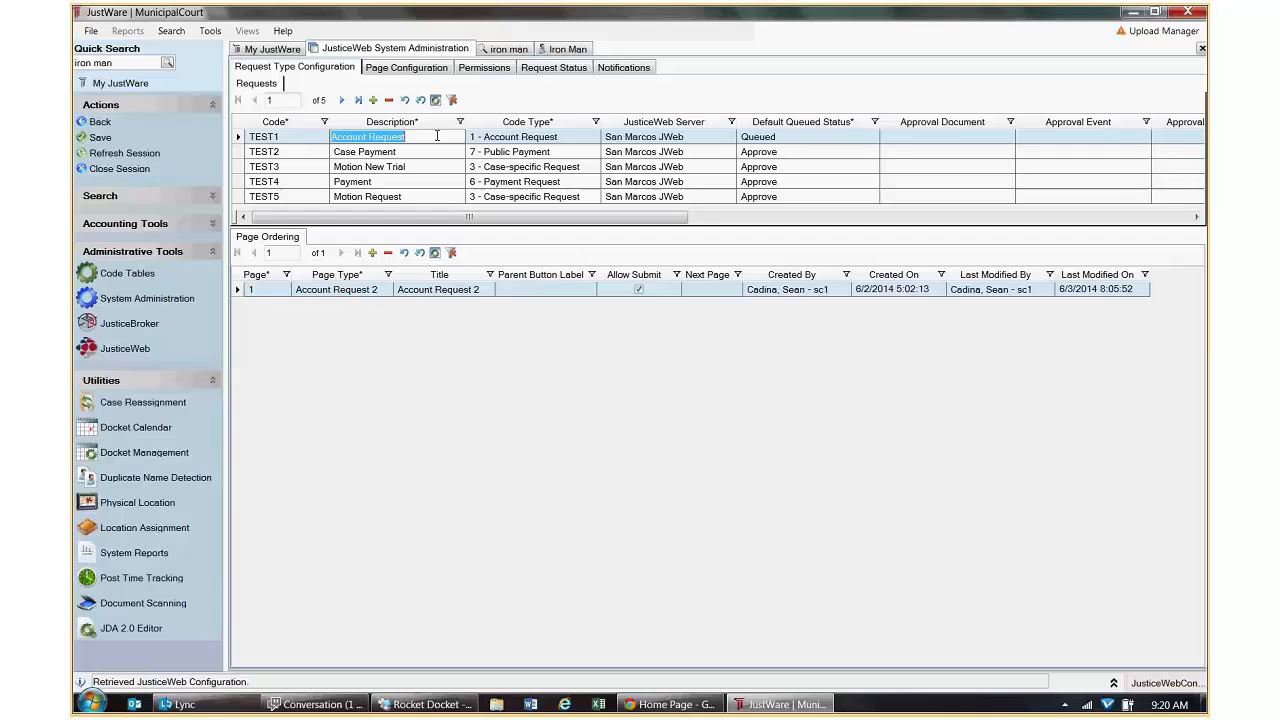
pyautogui.click(578, 139)
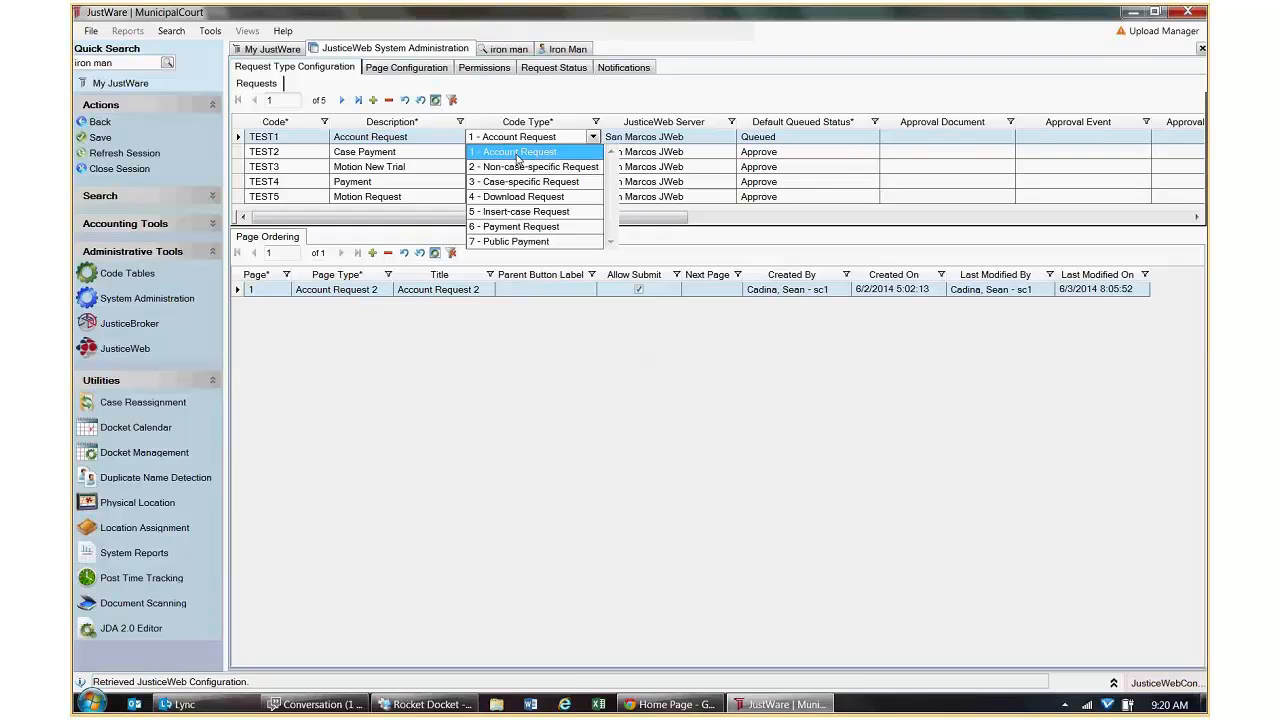
pyautogui.click(518, 155)
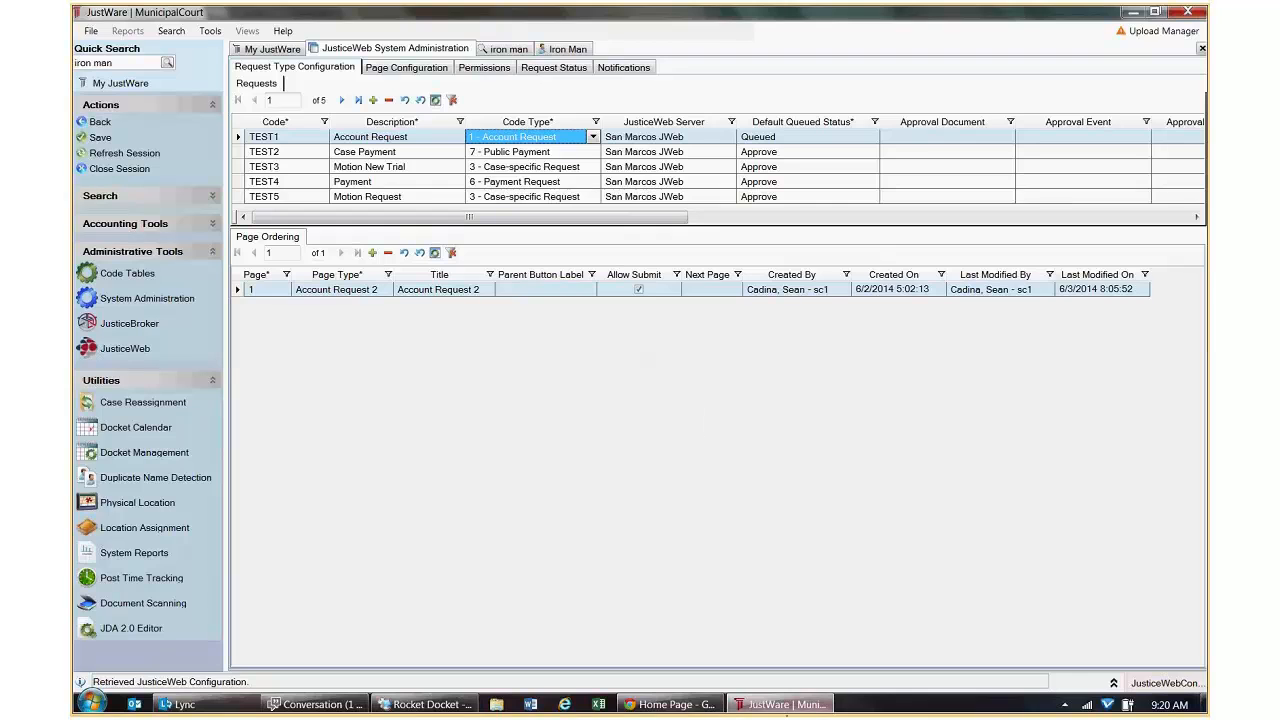
pyautogui.click(668, 704)
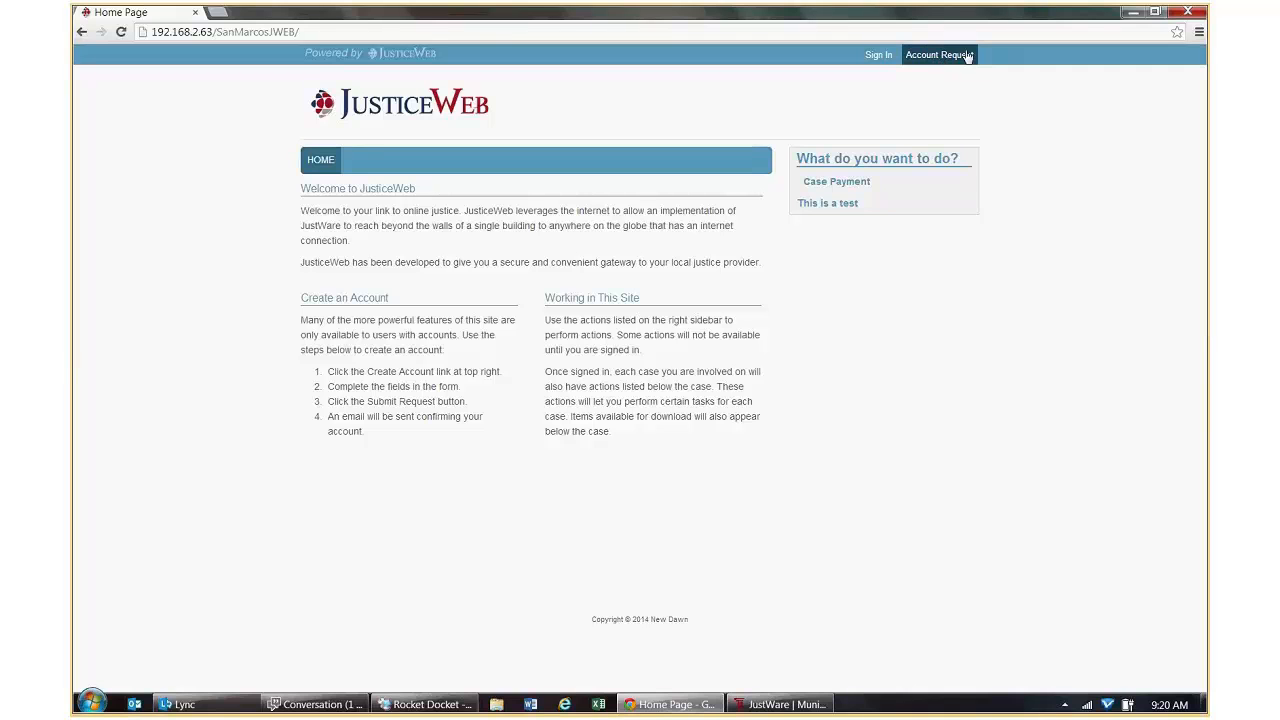
# Minimize the JusticeWeb browser window so JustWare's Request Type Configuration shows again.
pyautogui.click(1133, 13)
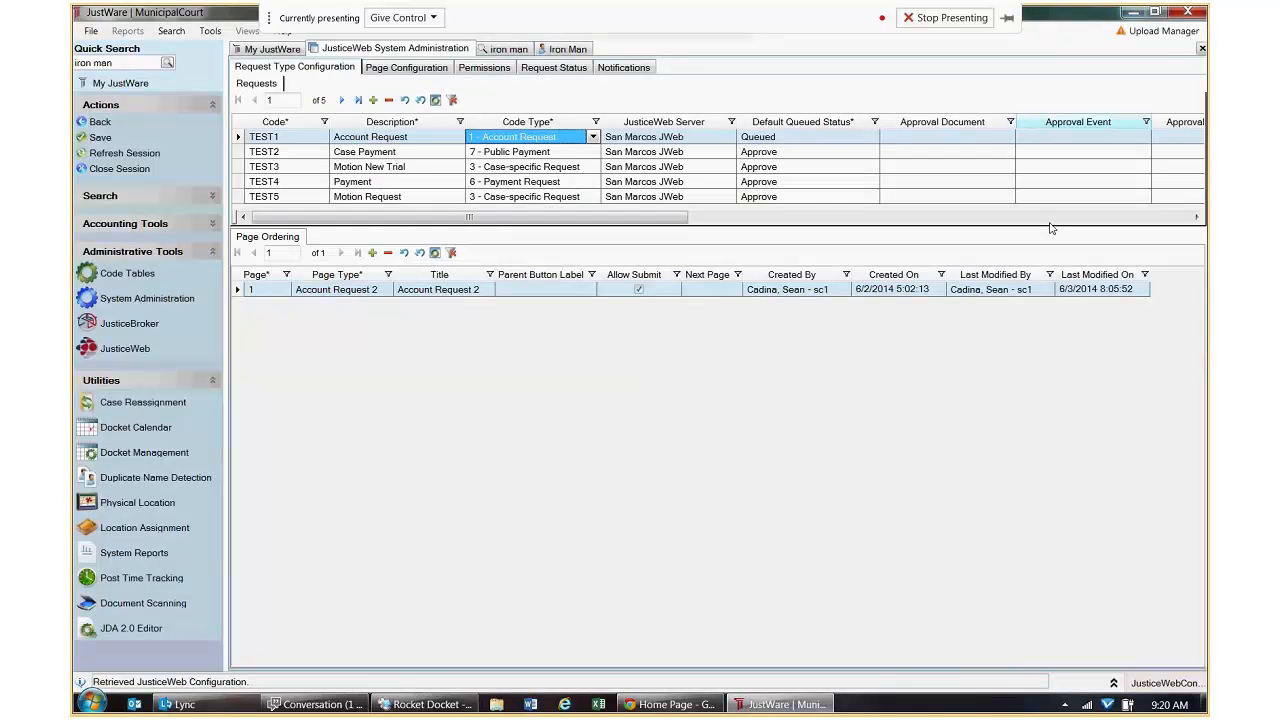
pyautogui.click(698, 705)
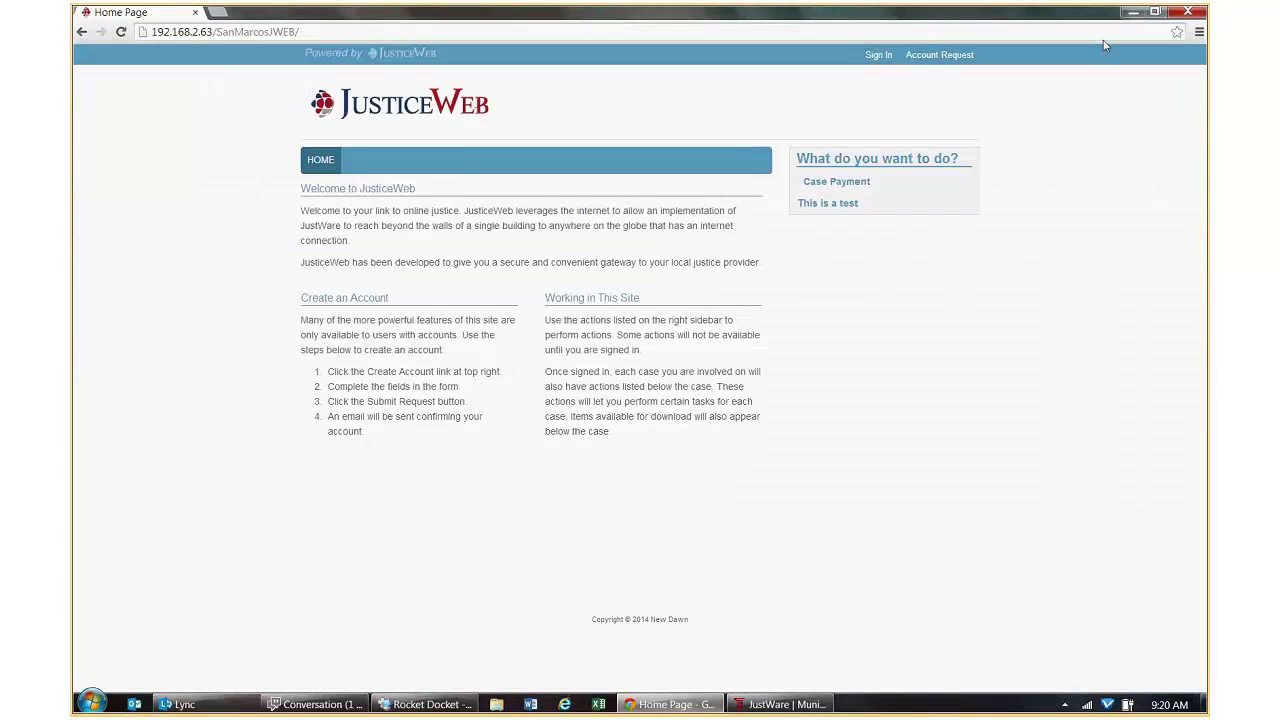
pyautogui.click(1133, 12)
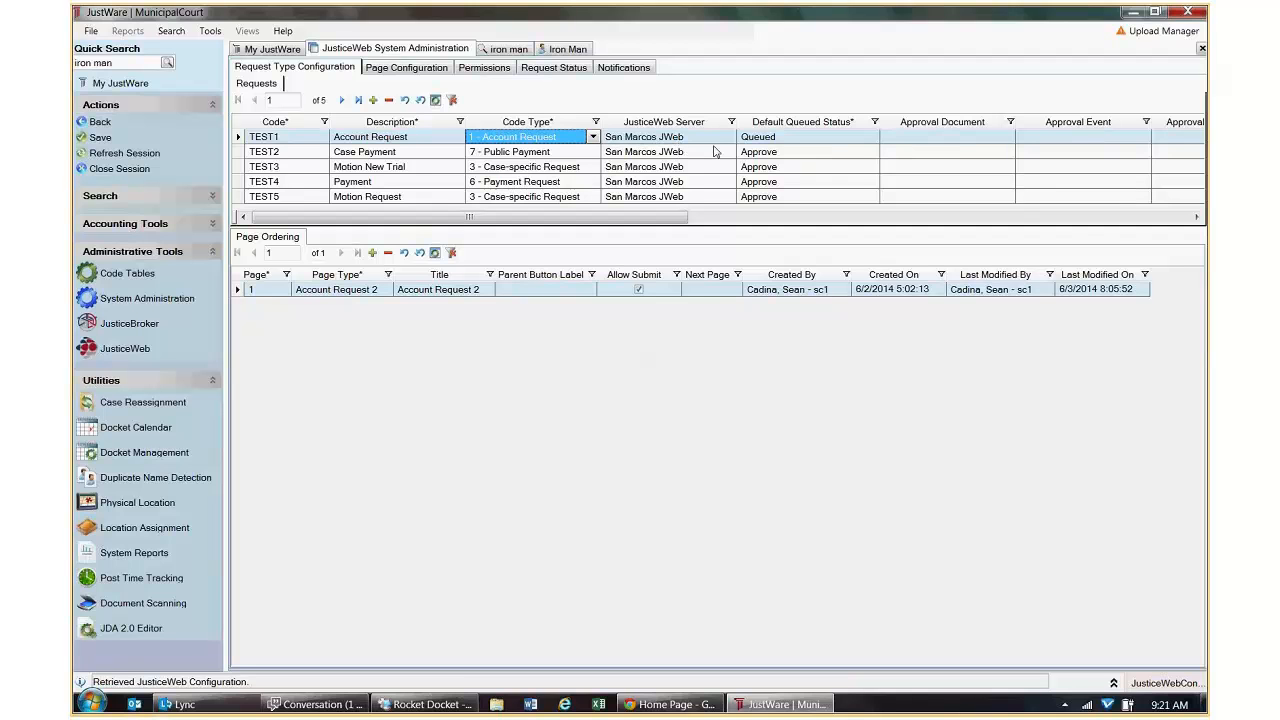
# Set TEST1's Default Queued Status to Approve and save.
pyautogui.click(786, 139)
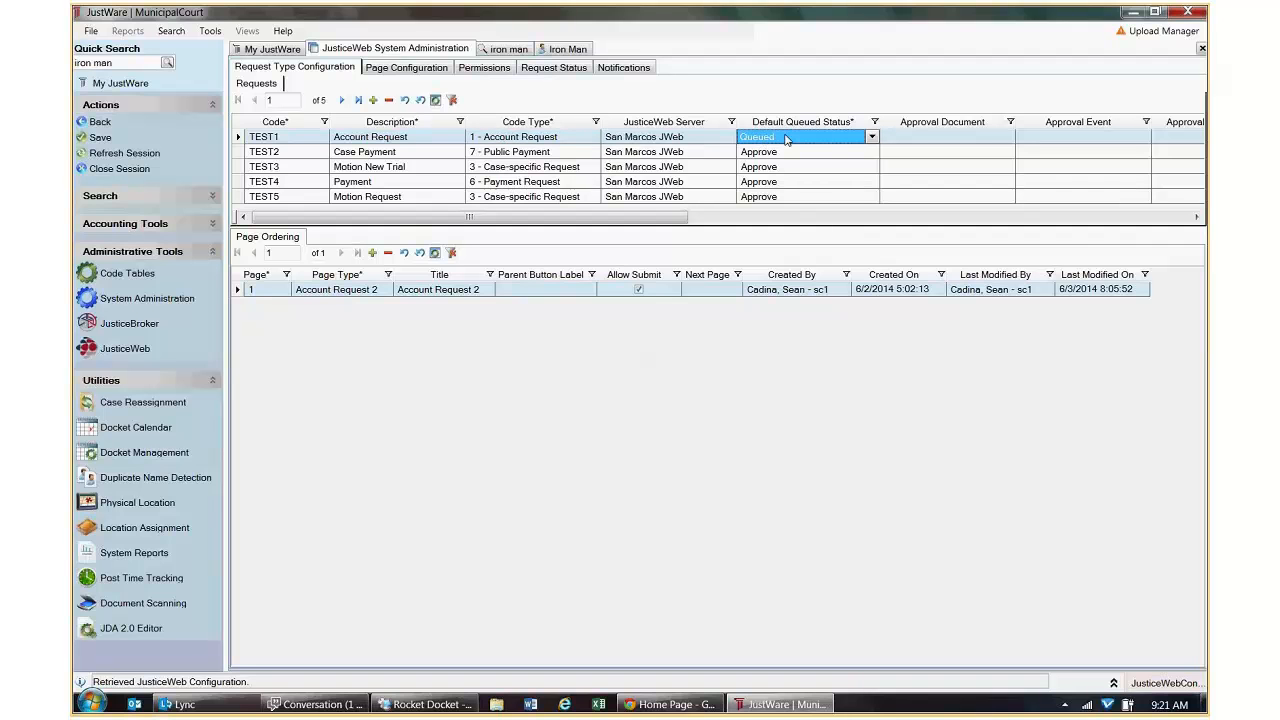
pyautogui.click(786, 139)
pyautogui.click(778, 160)
pyautogui.click(100, 137)
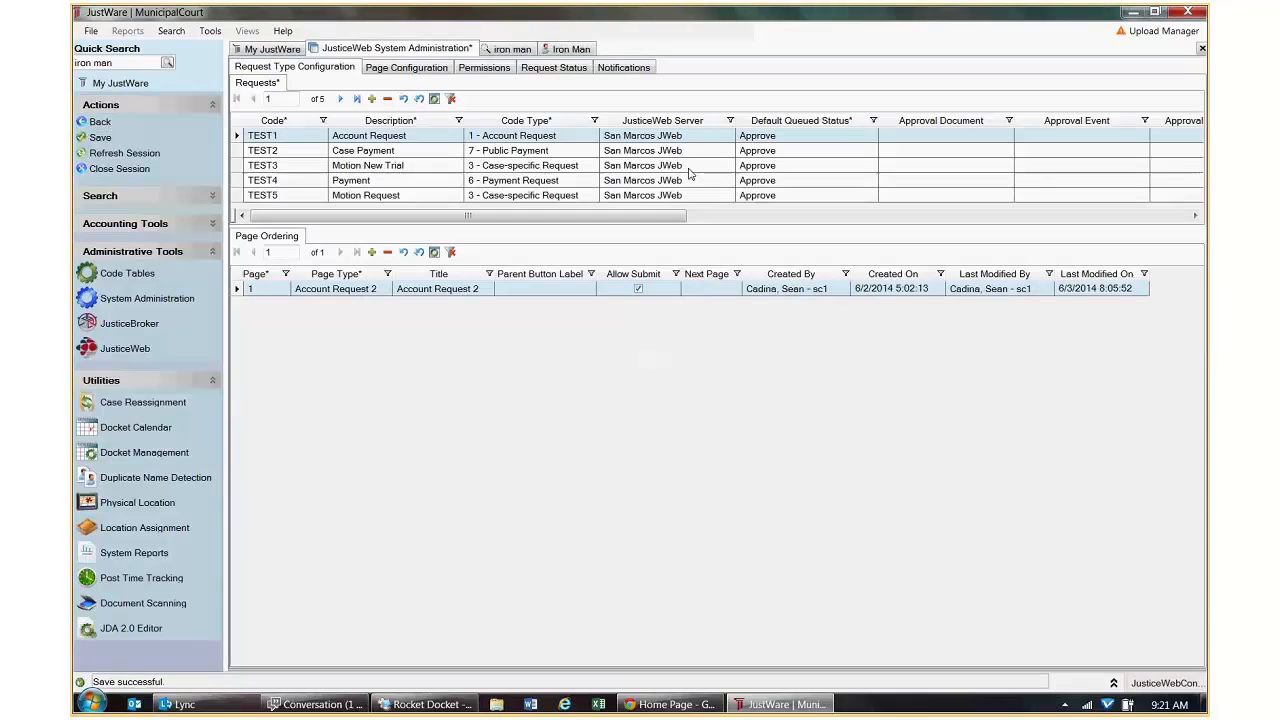
# Add a new request type row, cancel it, and reselect the TEST1 Account Request type.
pyautogui.click(372, 100)
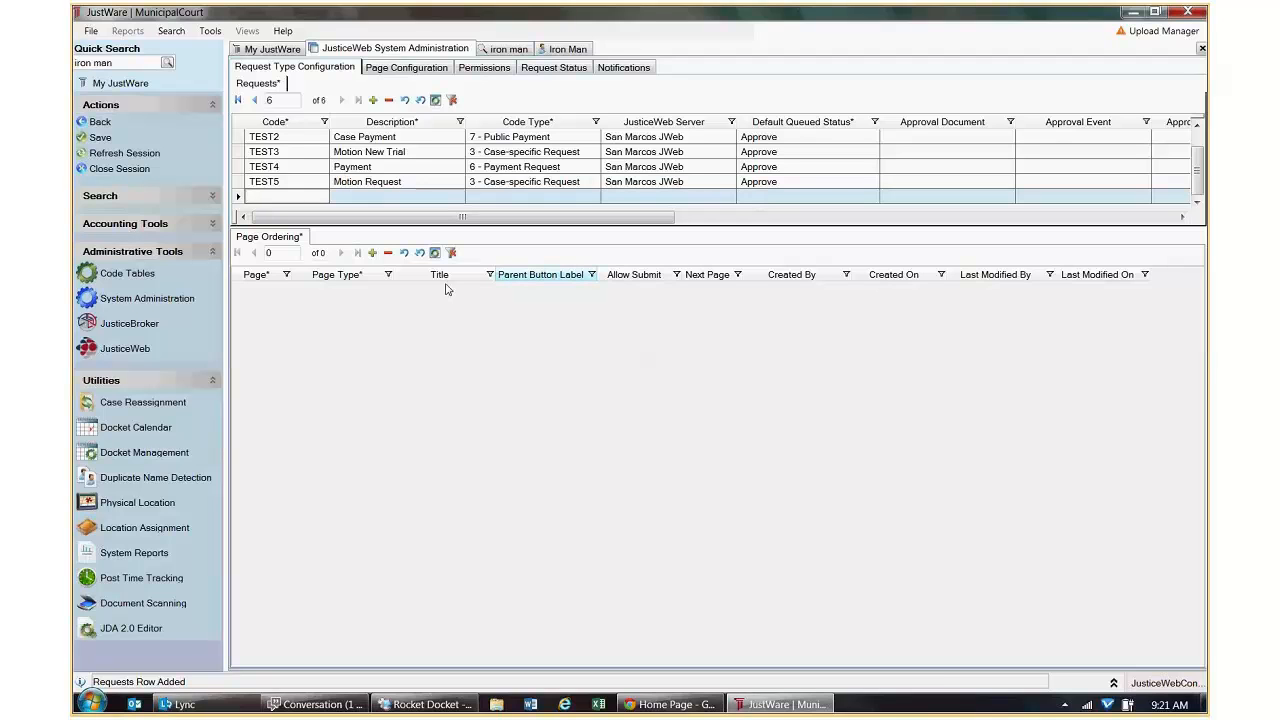
pyautogui.press('Escape')
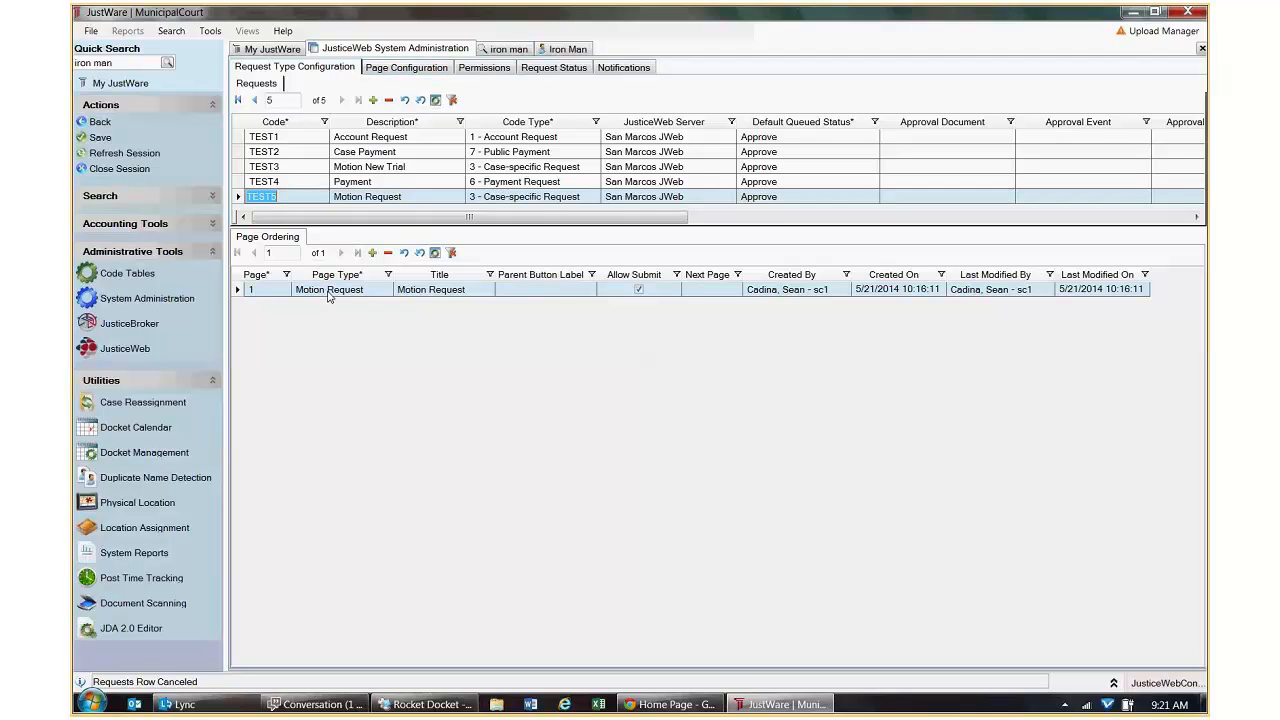
pyautogui.click(239, 138)
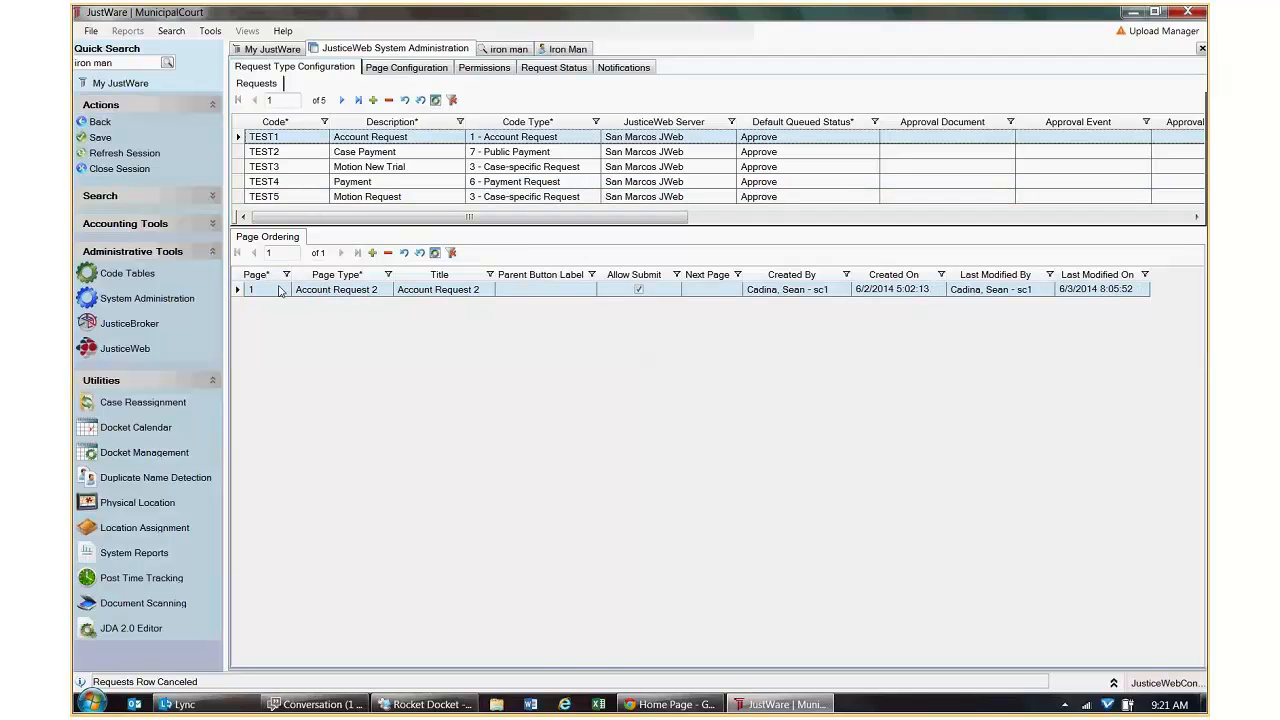
# Add a second Page Ordering row with Motion New Trial, then cancel it.
pyautogui.click(372, 253)
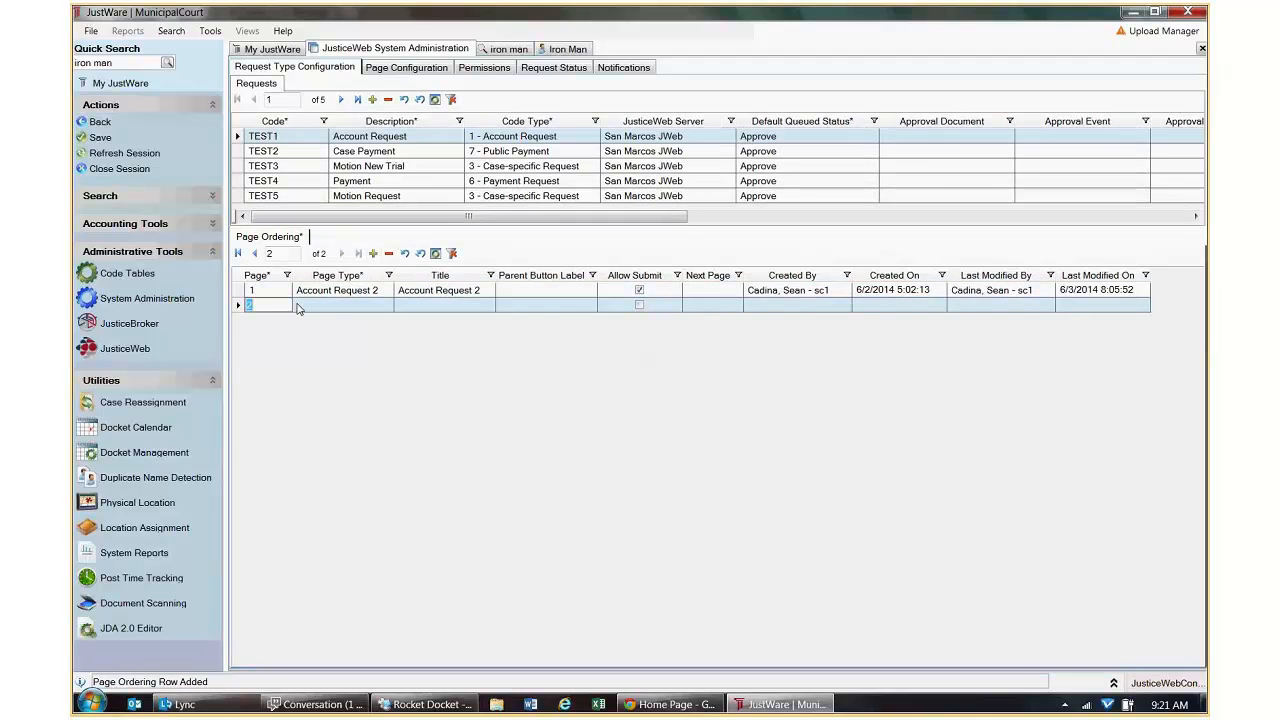
pyautogui.click(320, 310)
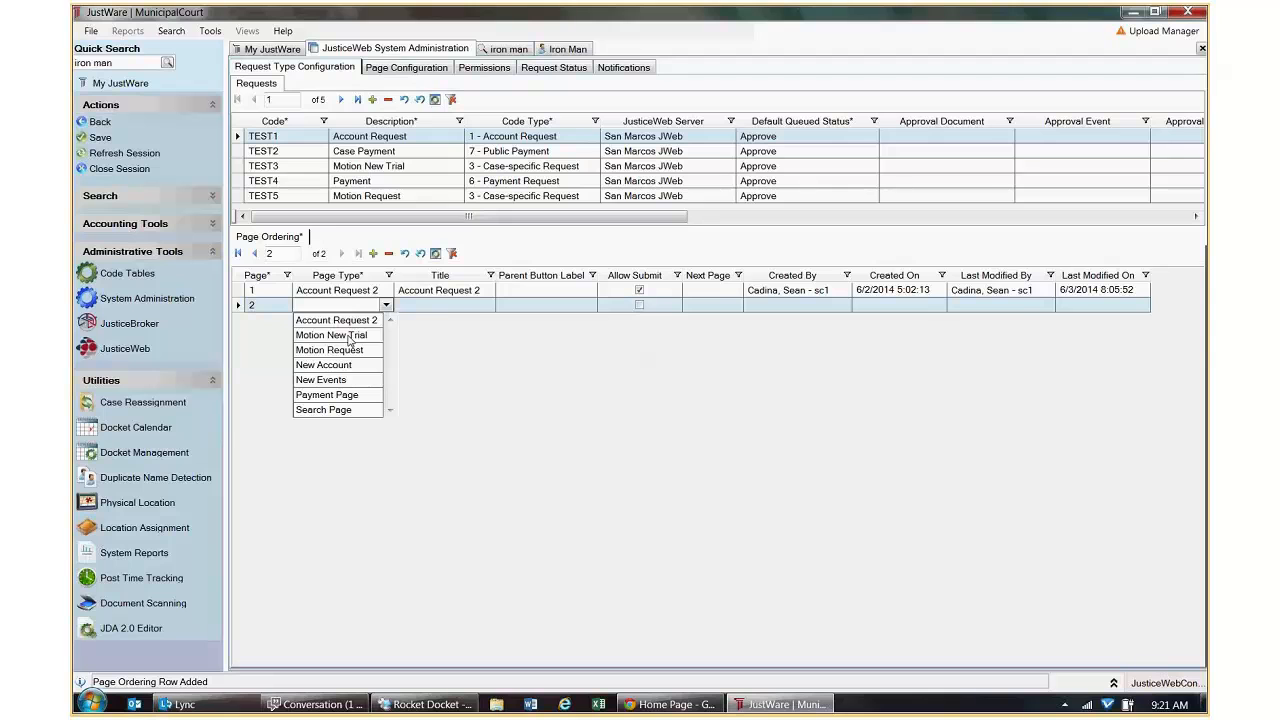
pyautogui.click(349, 337)
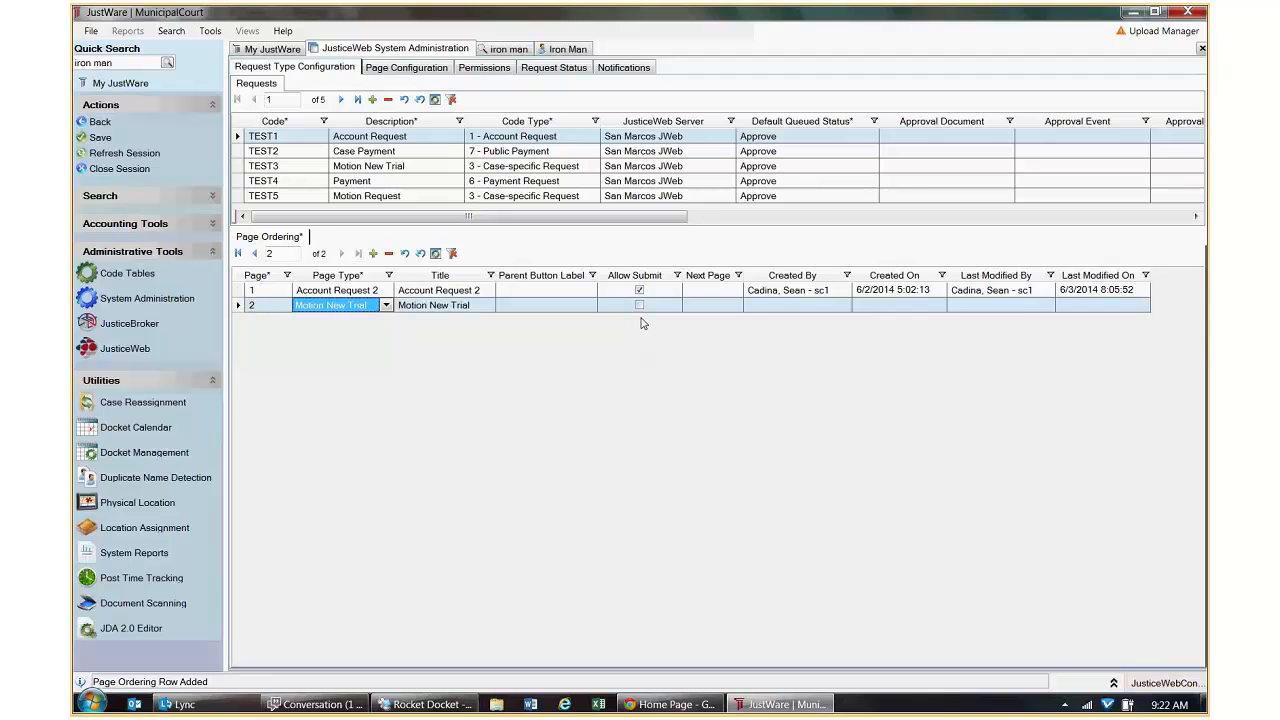
pyautogui.press('Escape')
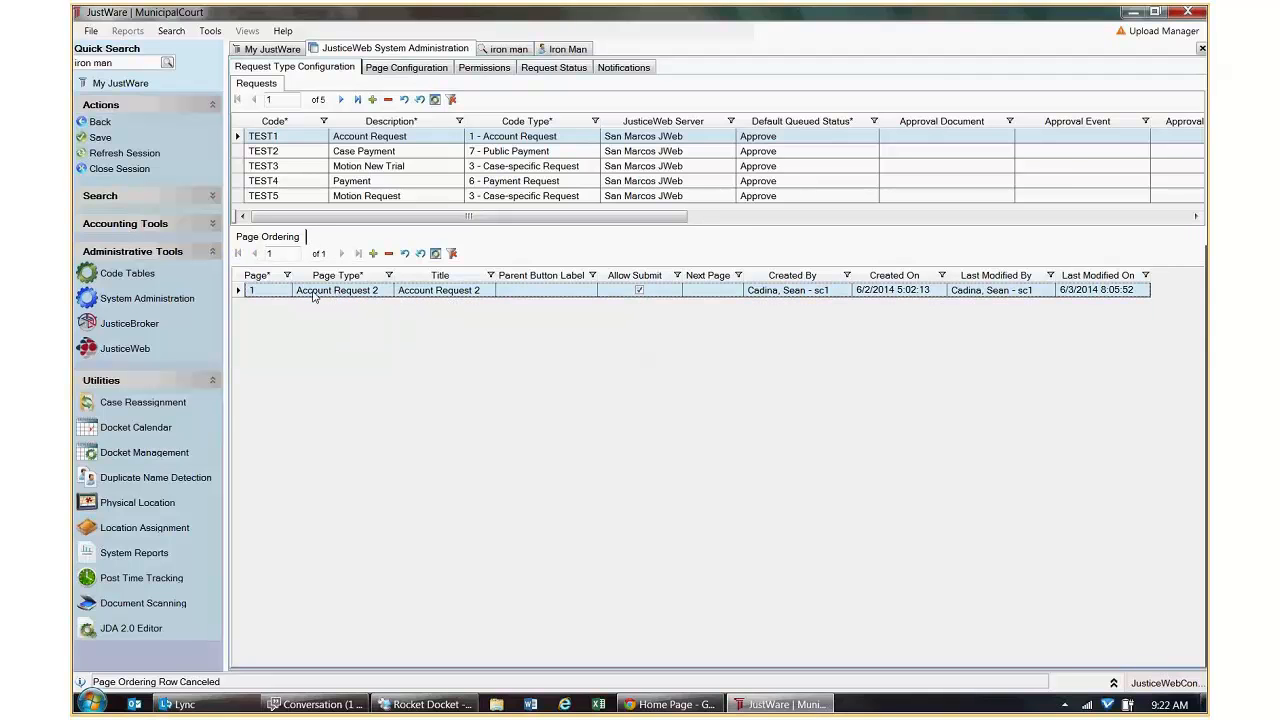
# Set page 1's Page Type to New Account and bring up Page Configuration.
pyautogui.click(386, 291)
pyautogui.click(386, 291)
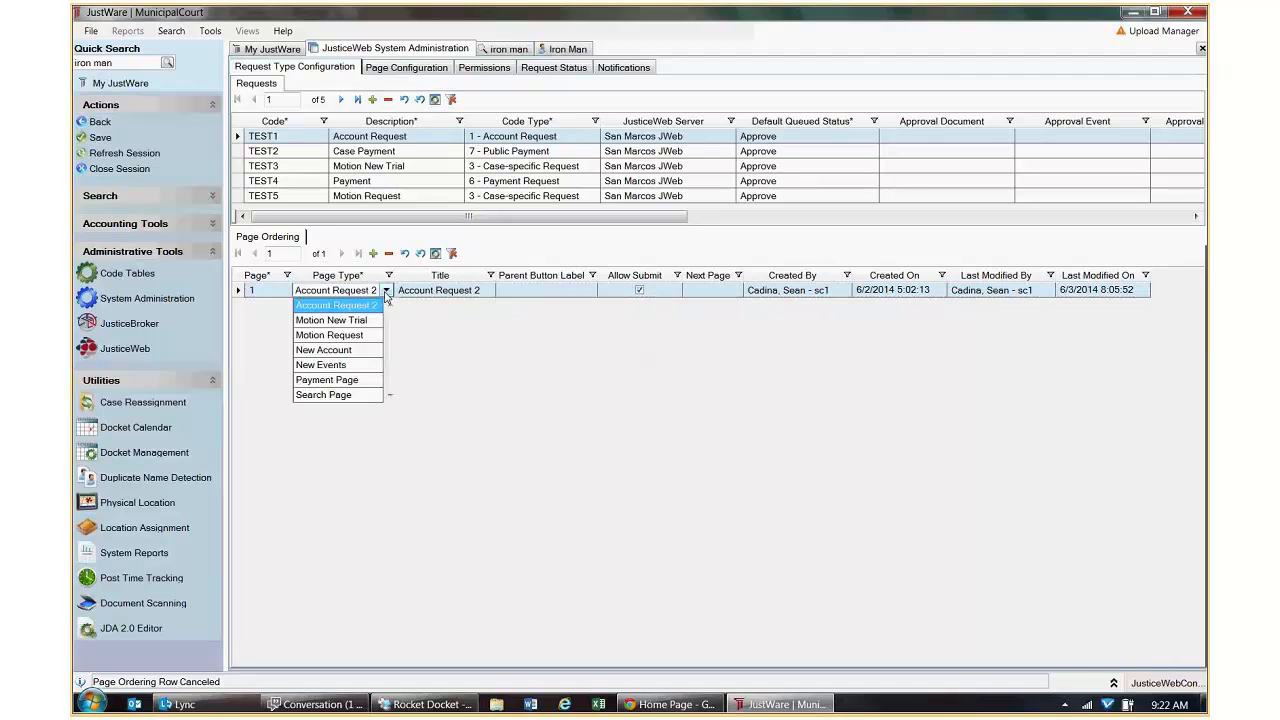
pyautogui.click(346, 351)
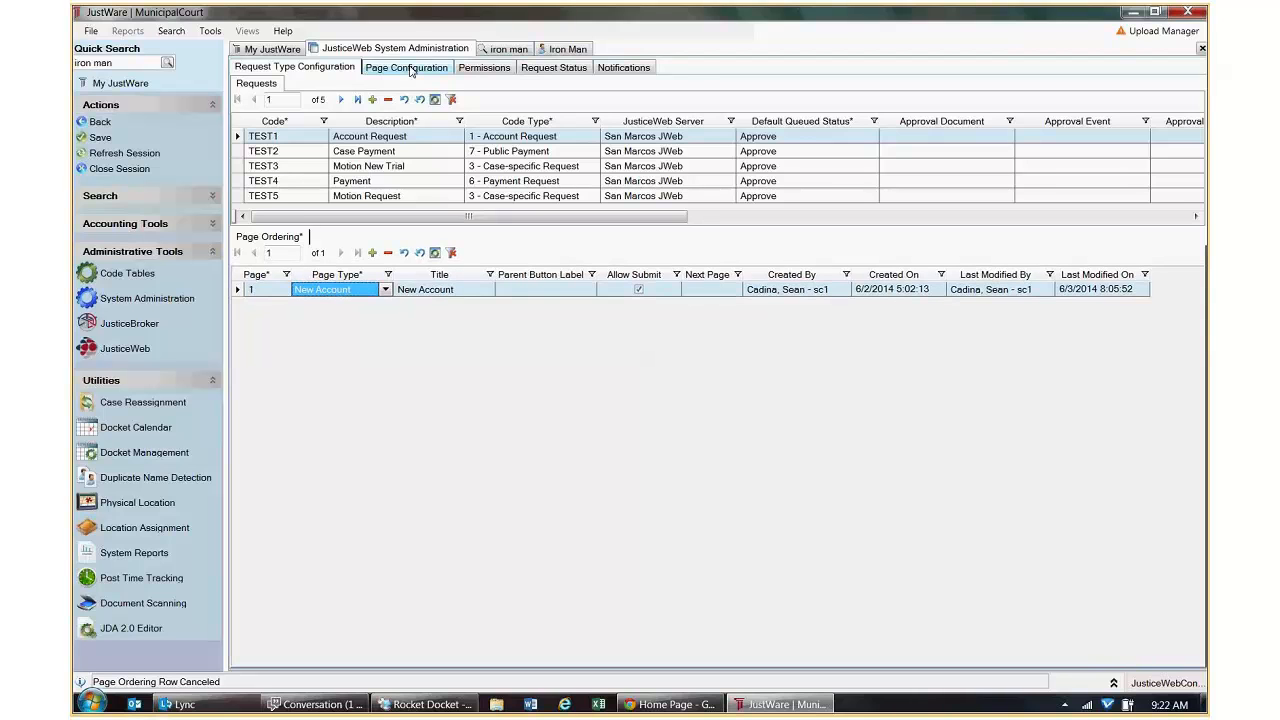
pyautogui.click(410, 68)
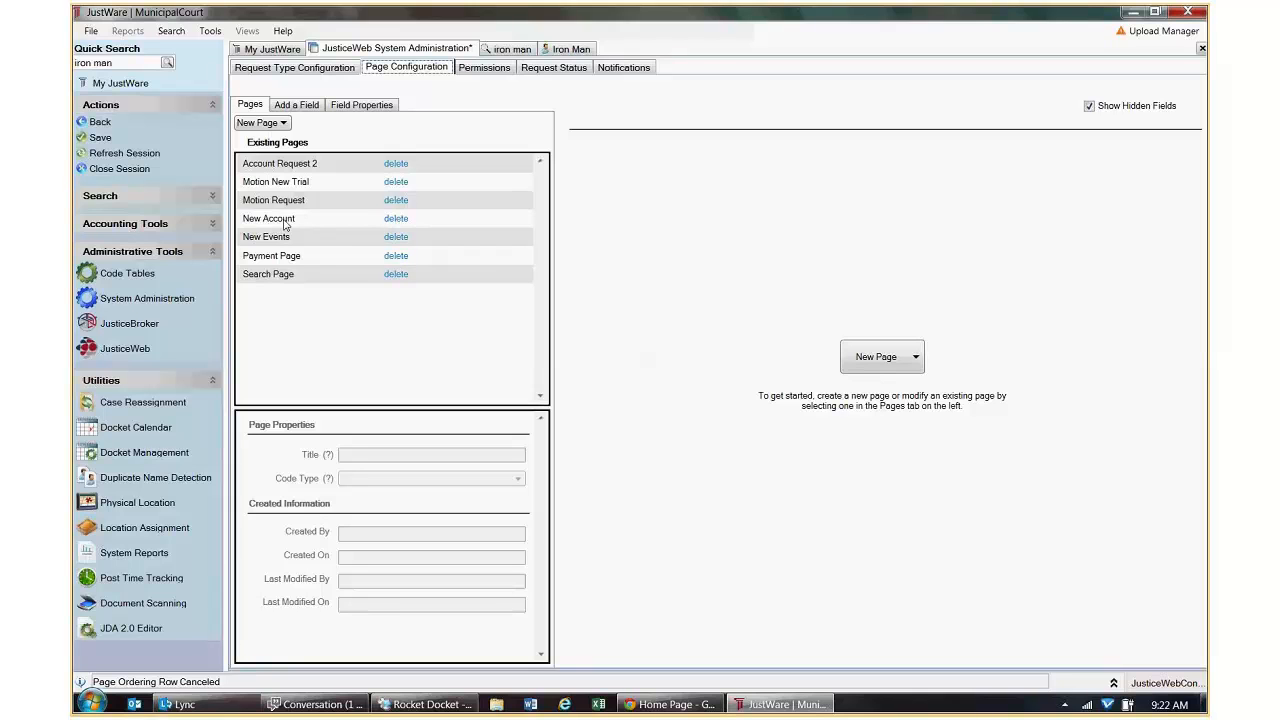
# Delete the New Account page, then check Account Request 2's Last Name, First Name, SSN and DL Number fields.
pyautogui.click(397, 220)
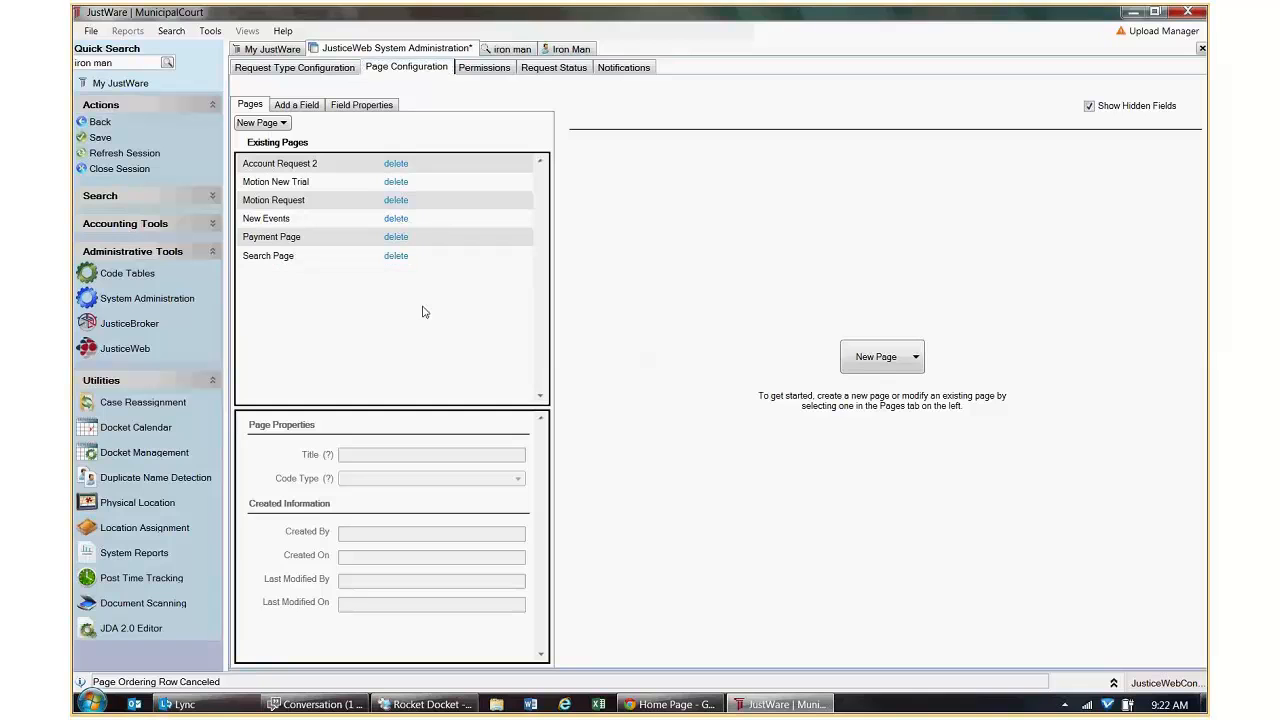
pyautogui.click(297, 165)
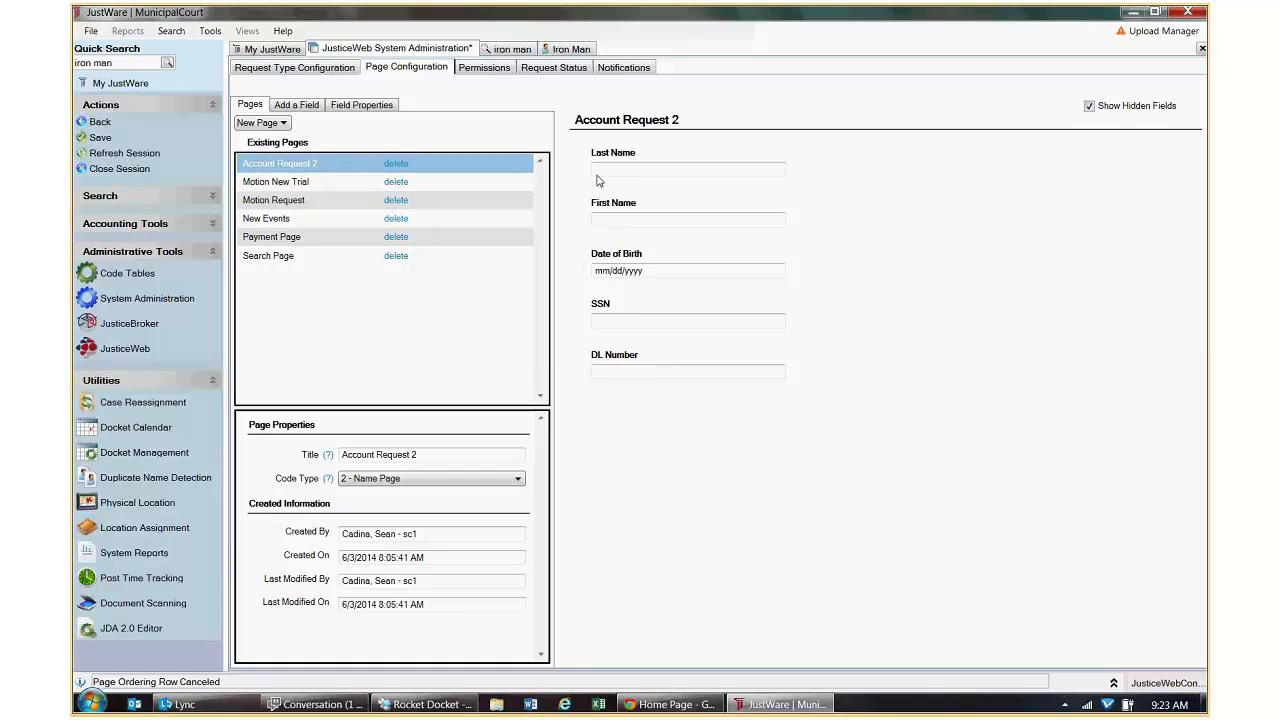
pyautogui.click(592, 170)
pyautogui.click(607, 218)
pyautogui.click(618, 321)
pyautogui.click(636, 368)
pyautogui.click(616, 321)
pyautogui.moveTo(672, 706)
# Change TEST1's page 1 type back to Account Request 2, then reopen Page Configuration.
pyautogui.click(294, 67)
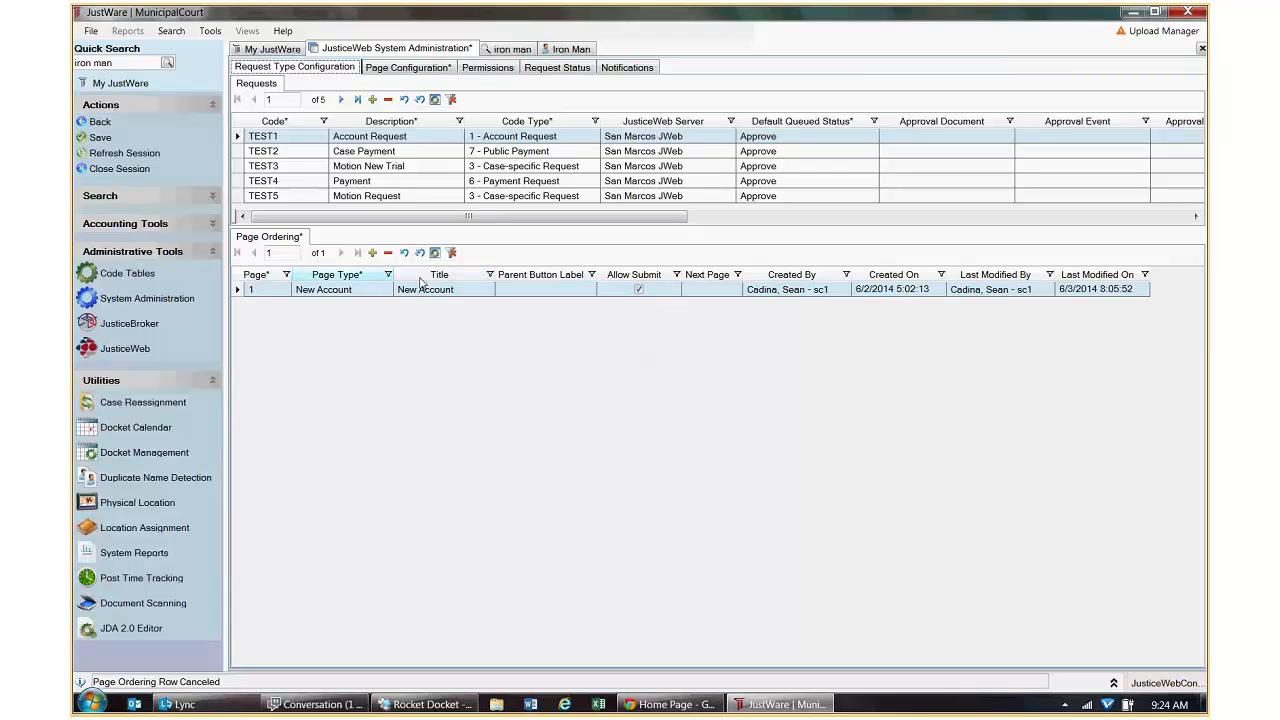
pyautogui.click(384, 292)
pyautogui.click(384, 292)
pyautogui.click(366, 306)
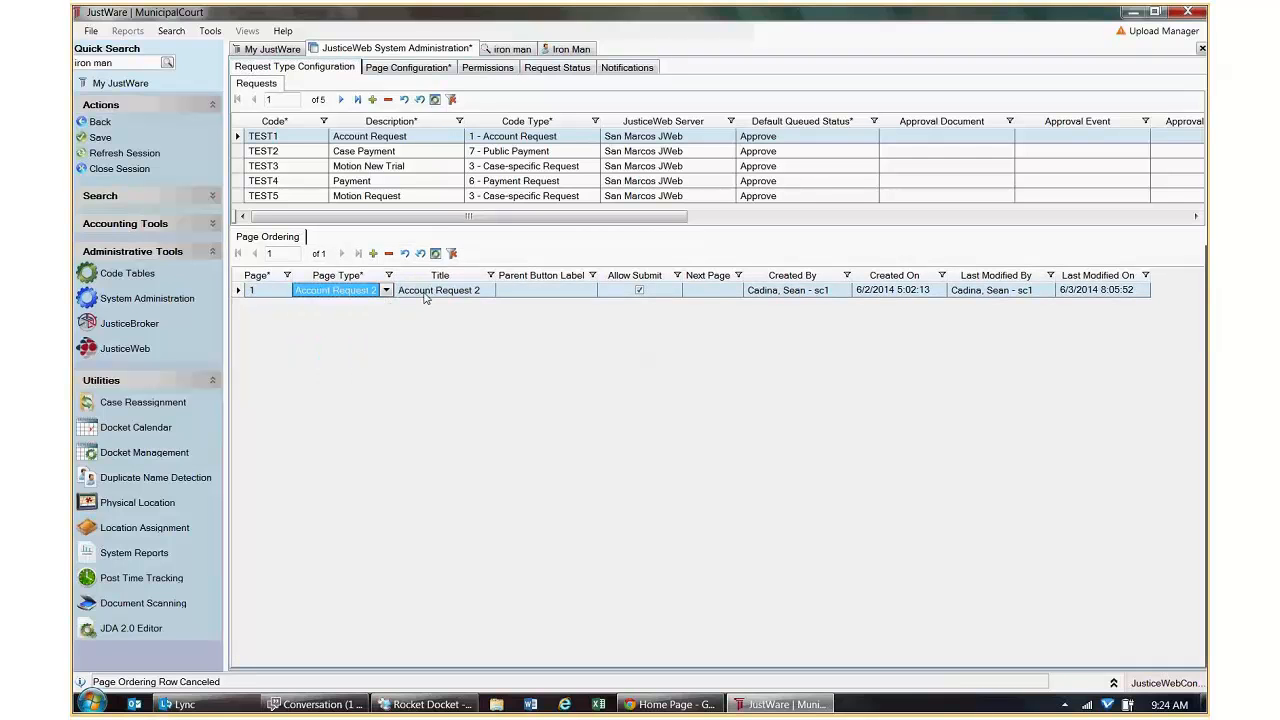
pyautogui.click(416, 70)
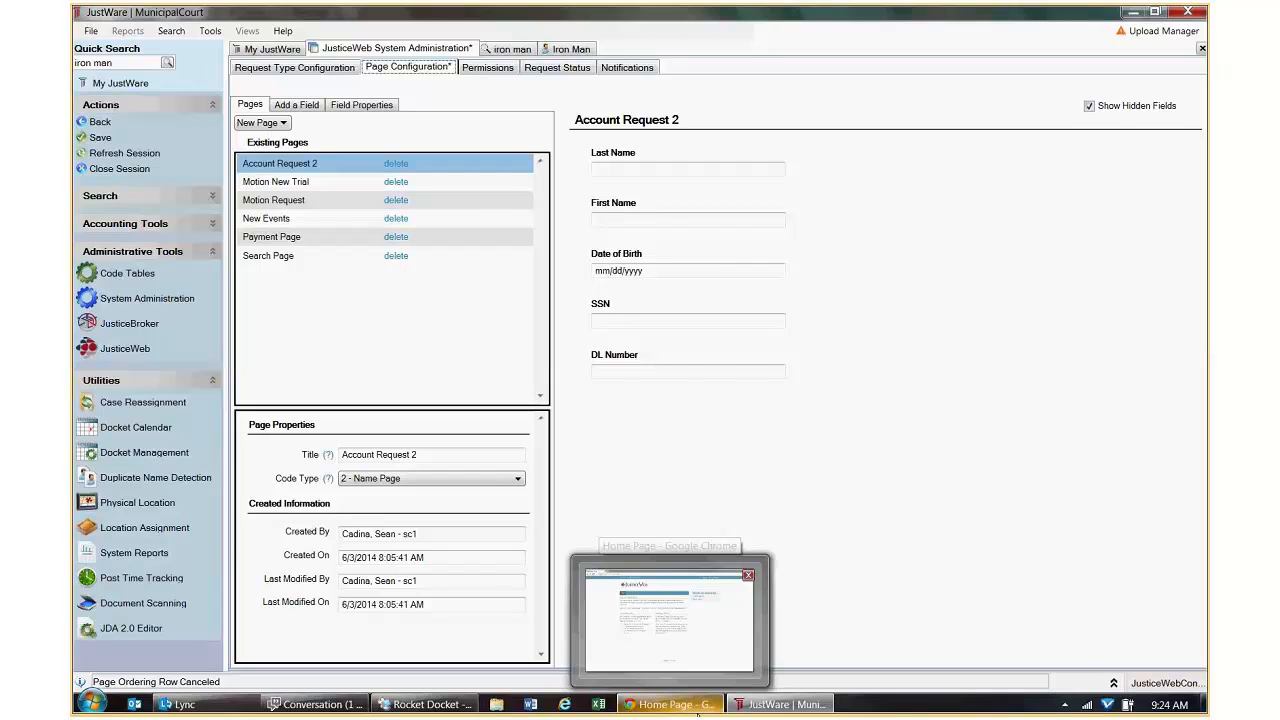
pyautogui.click(698, 710)
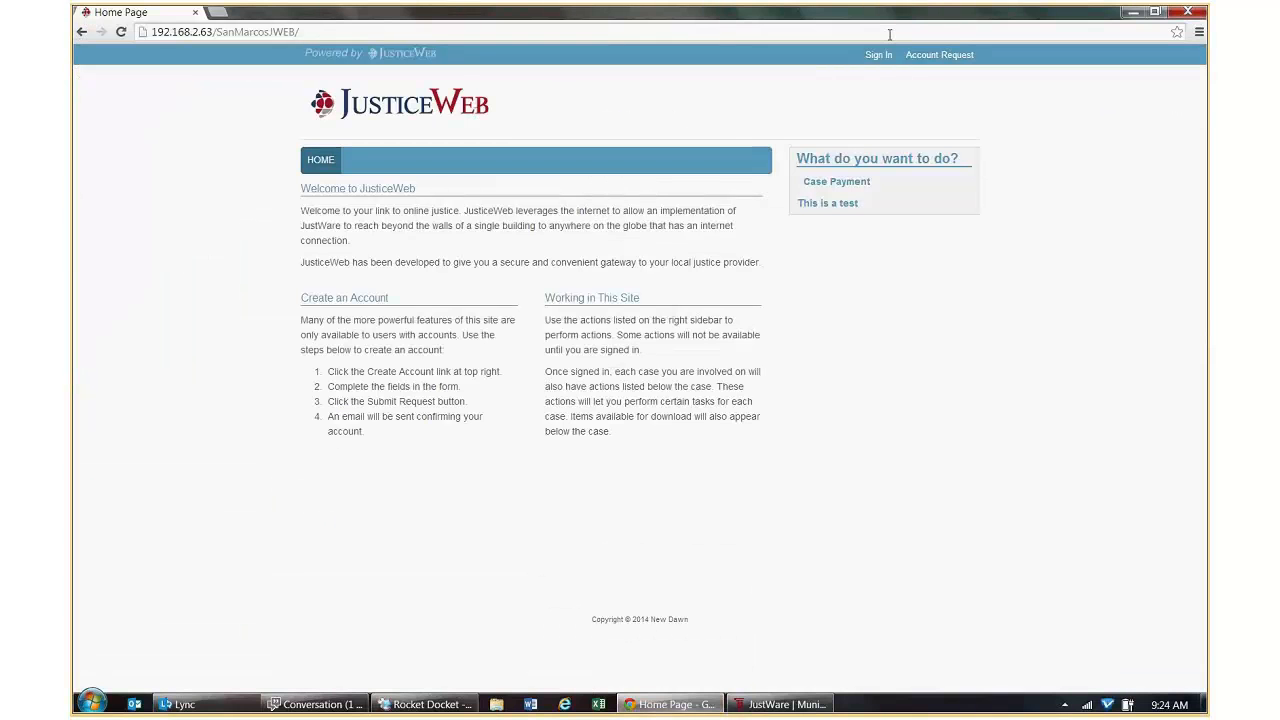
pyautogui.click(939, 54)
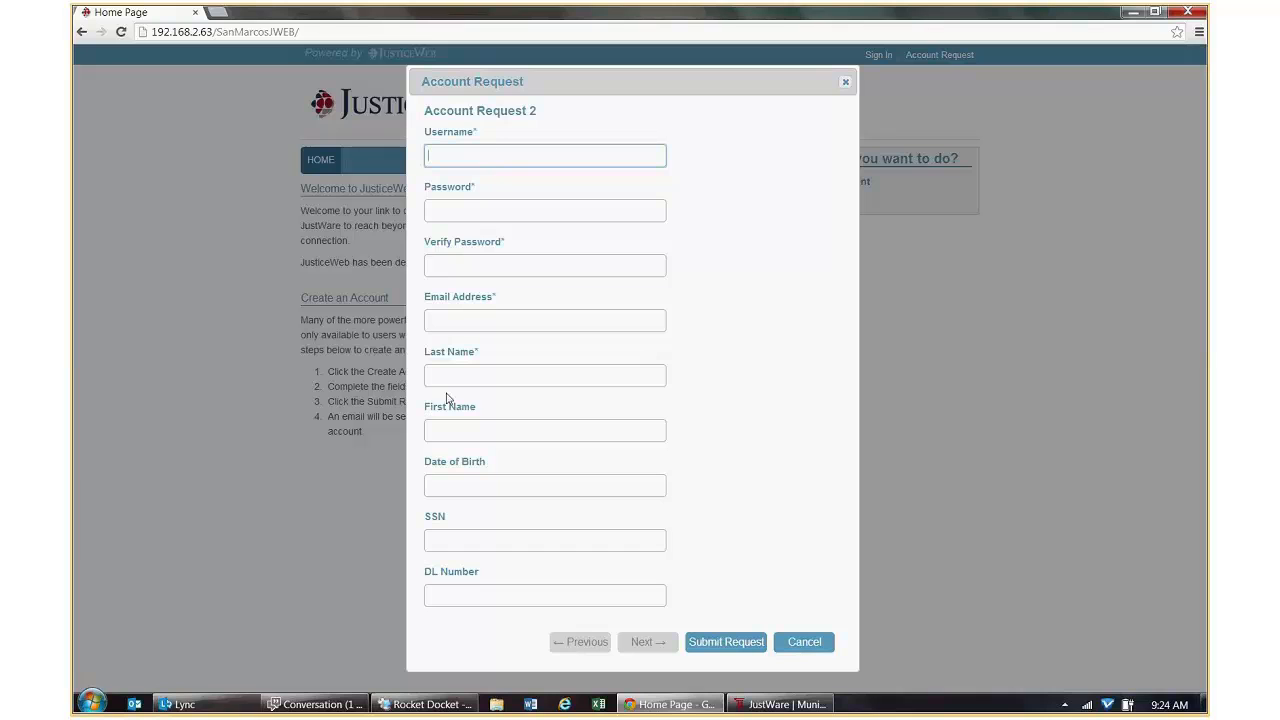
pyautogui.click(448, 377)
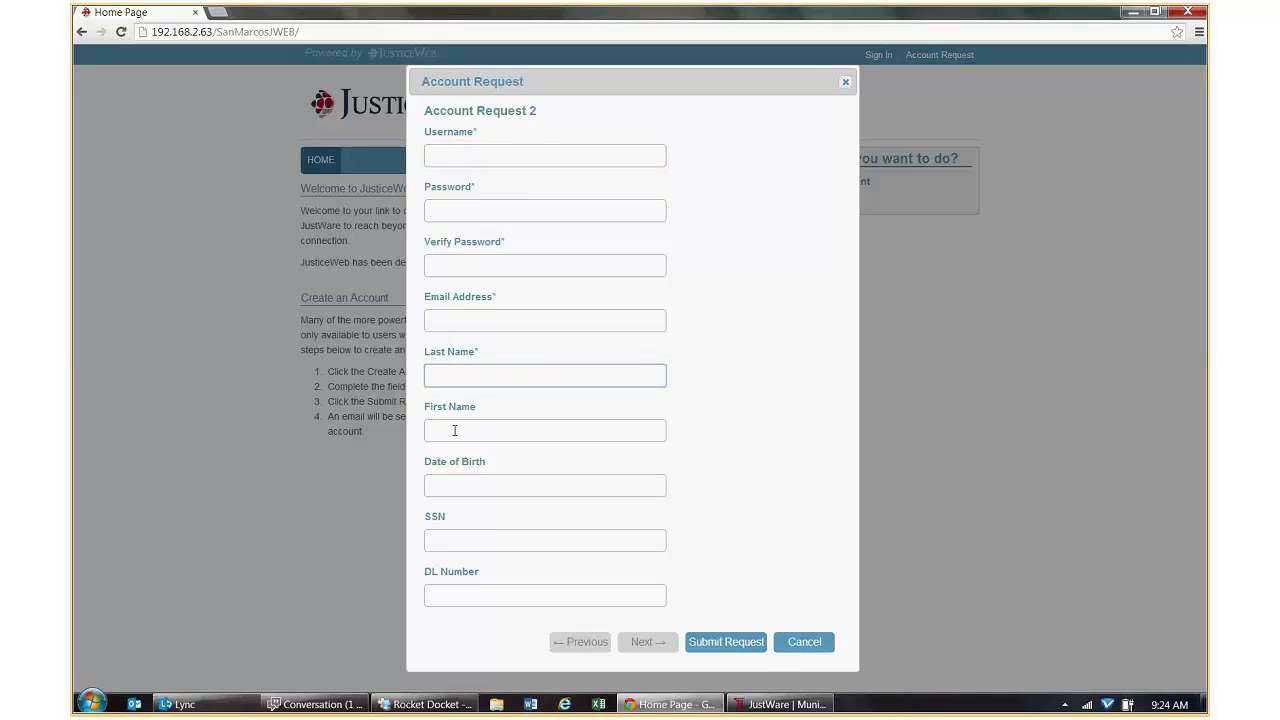
pyautogui.click(466, 487)
pyautogui.click(773, 477)
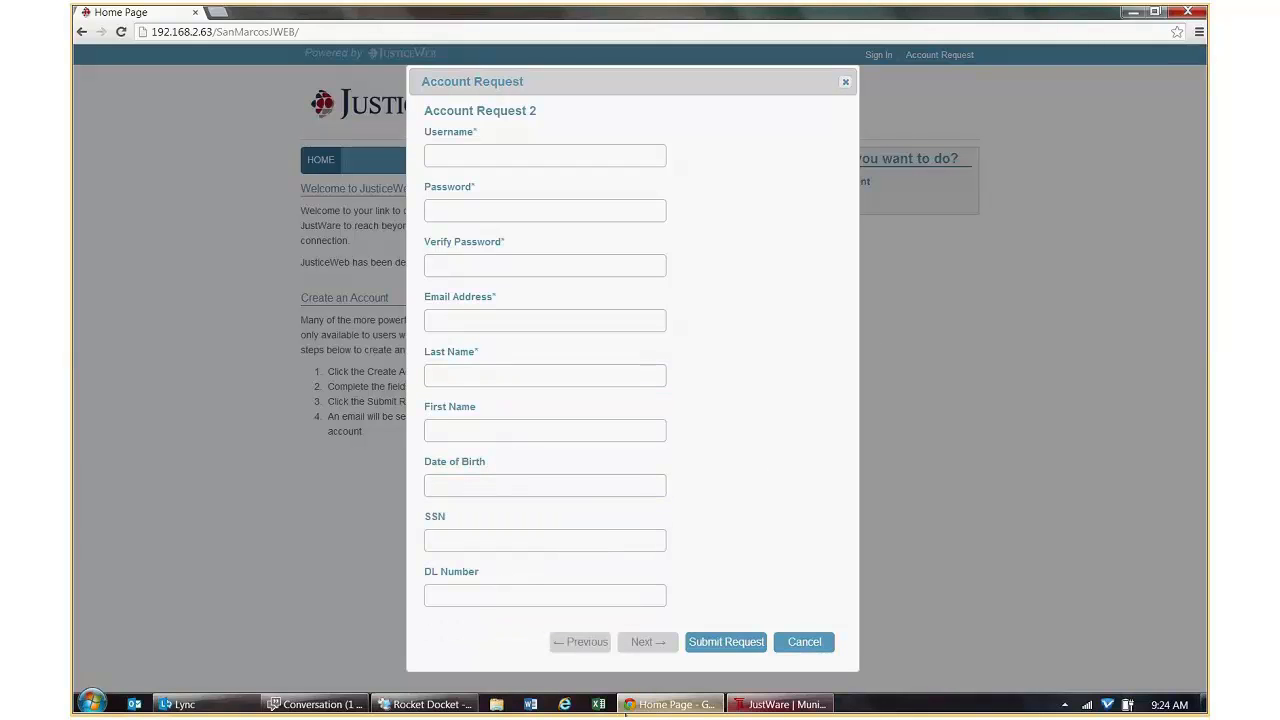
pyautogui.click(781, 704)
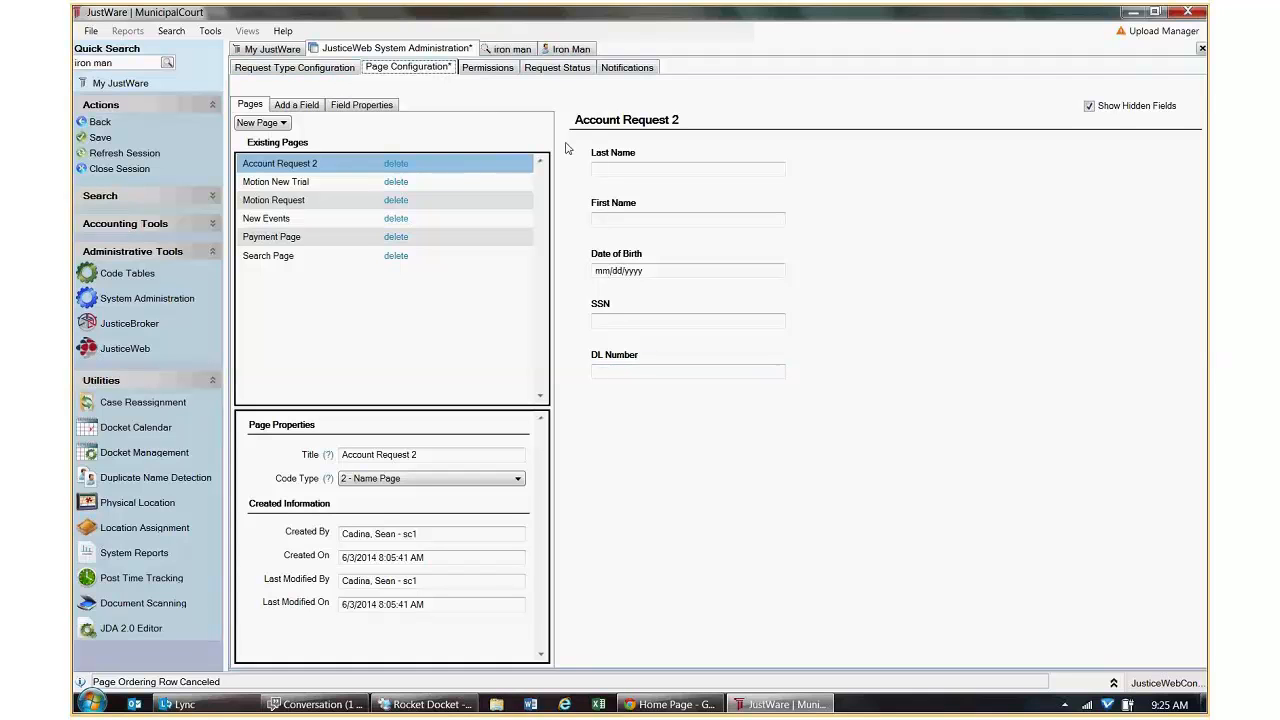
# Create a new Name Page from the New Page dropdown, starting with a required Last Name field.
pyautogui.click(282, 123)
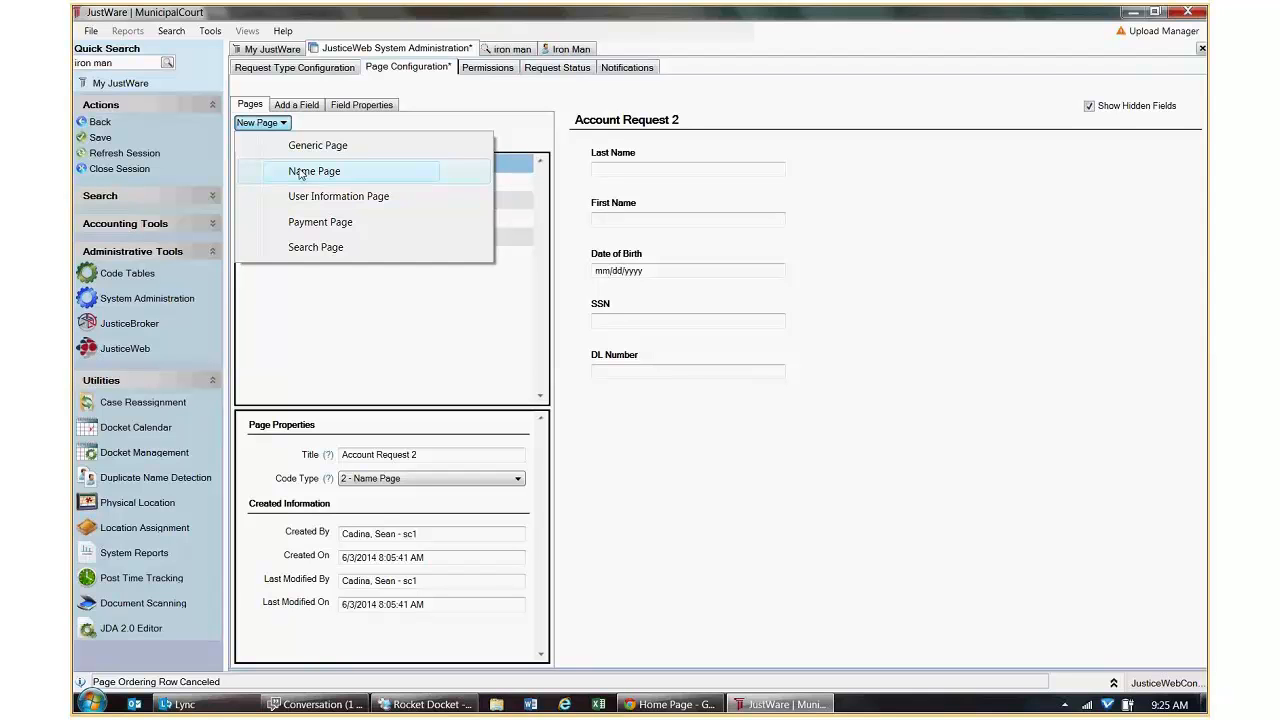
pyautogui.click(300, 172)
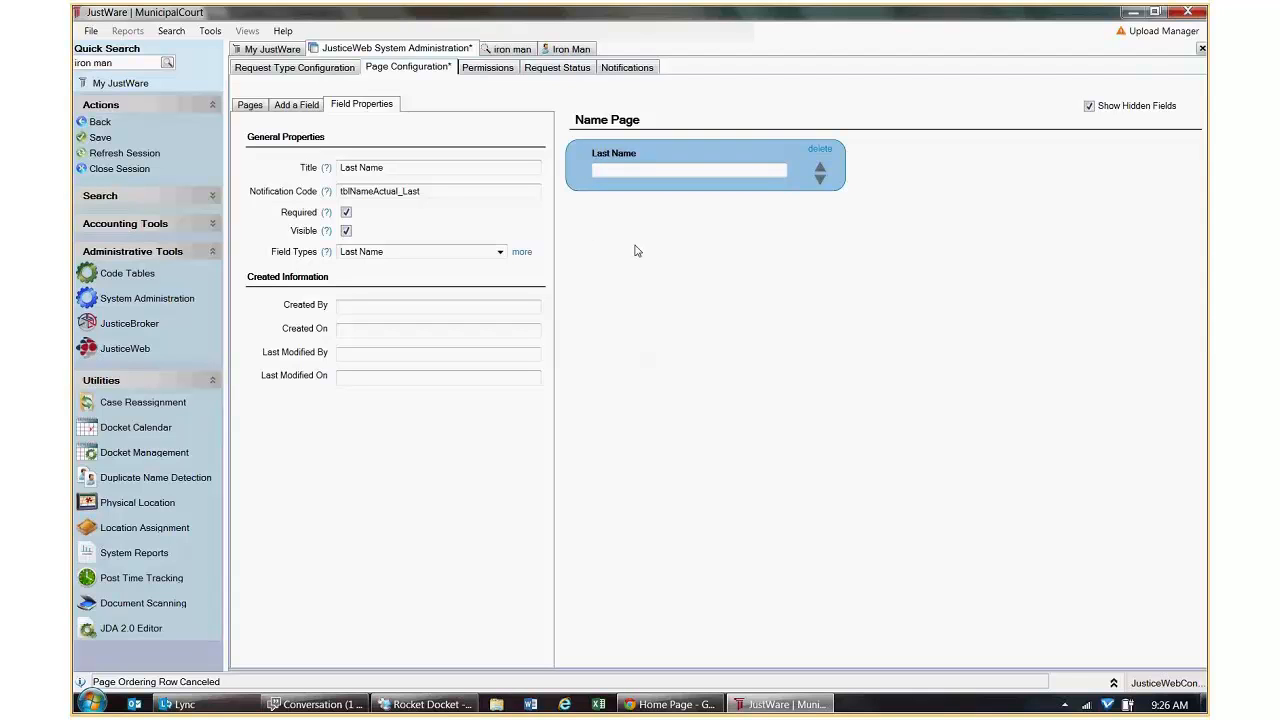
# Retitle the new Name Page as 'New Account Request' and save the page configuration.
pyautogui.click(310, 704)
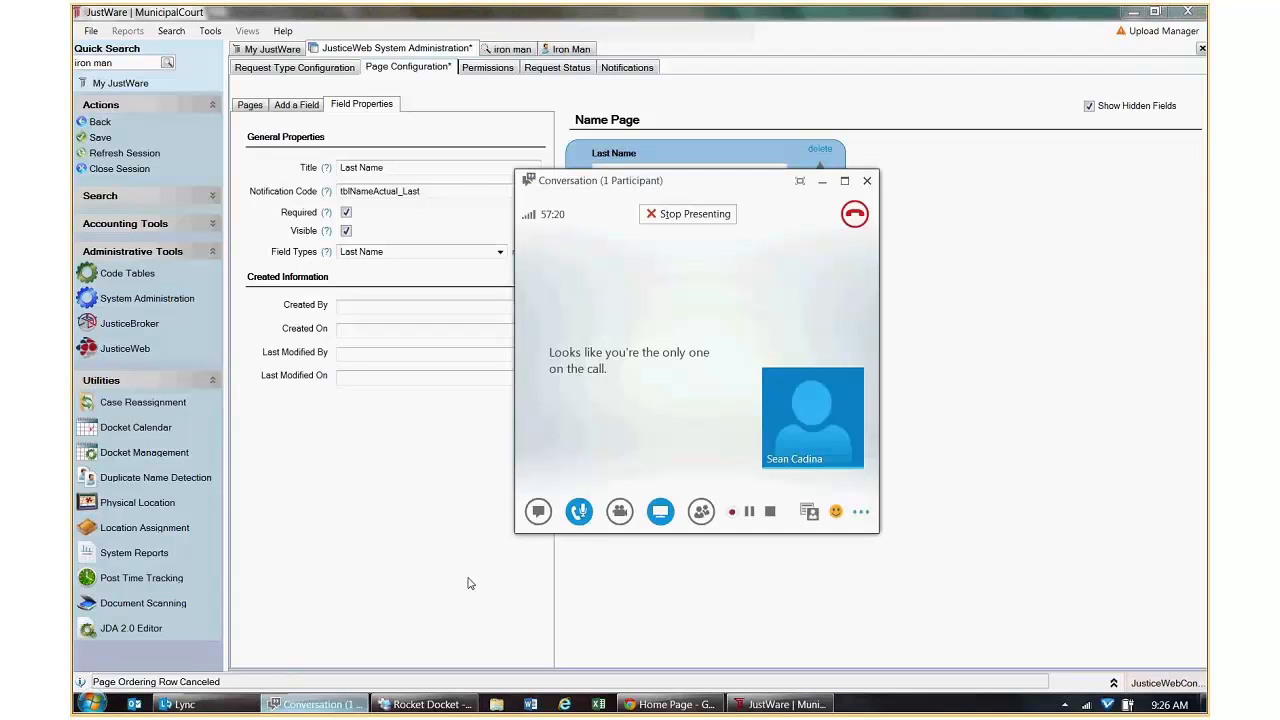
pyautogui.click(749, 512)
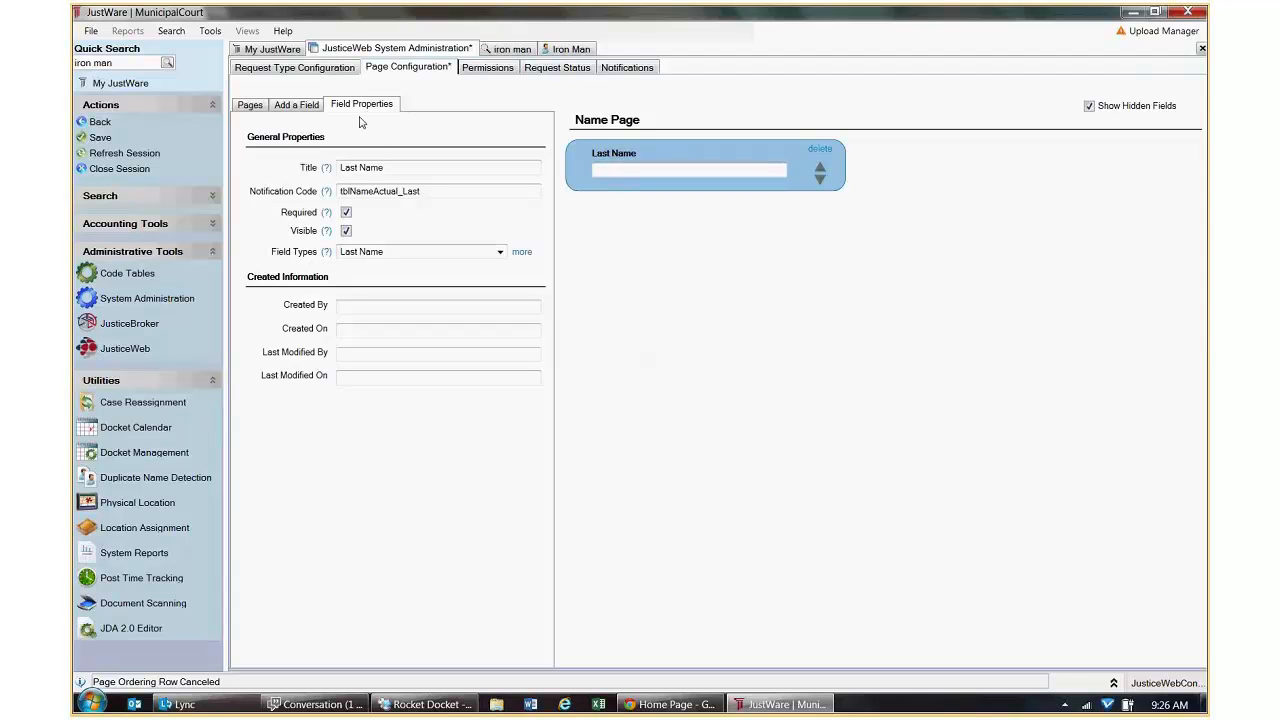
pyautogui.click(297, 106)
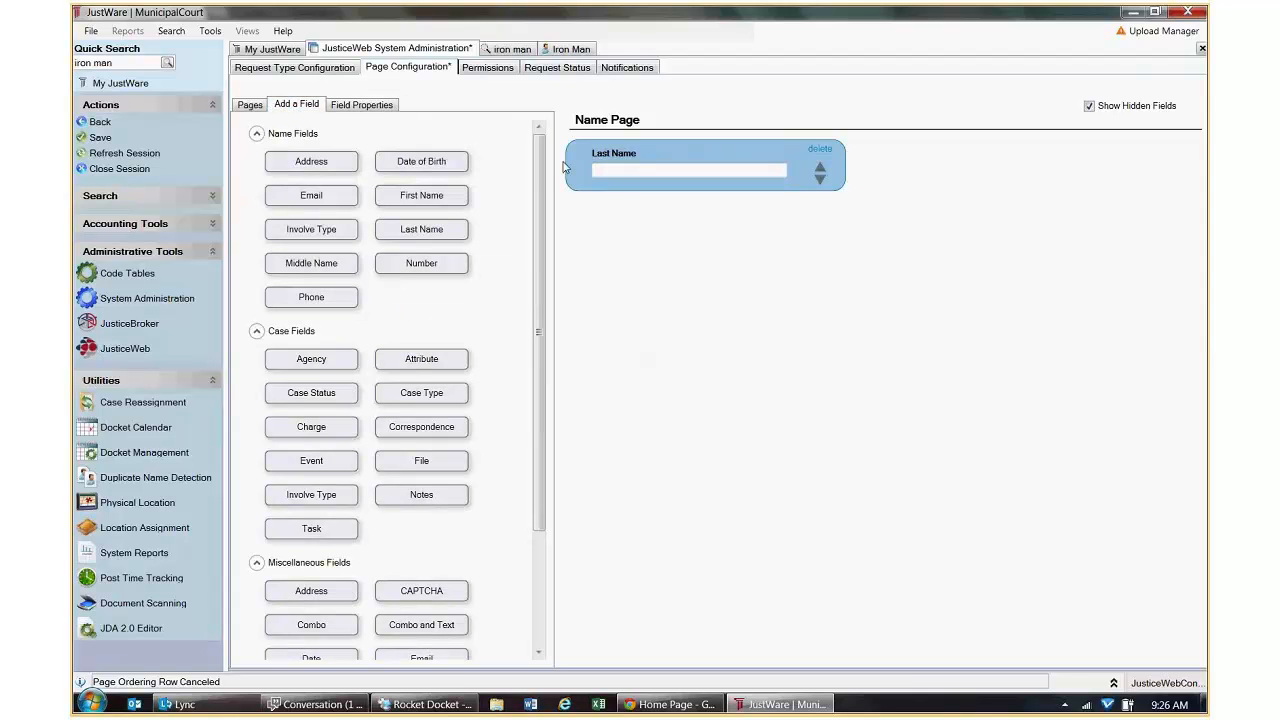
pyautogui.click(250, 105)
pyautogui.moveTo(405, 455); pyautogui.dragTo(310, 458)
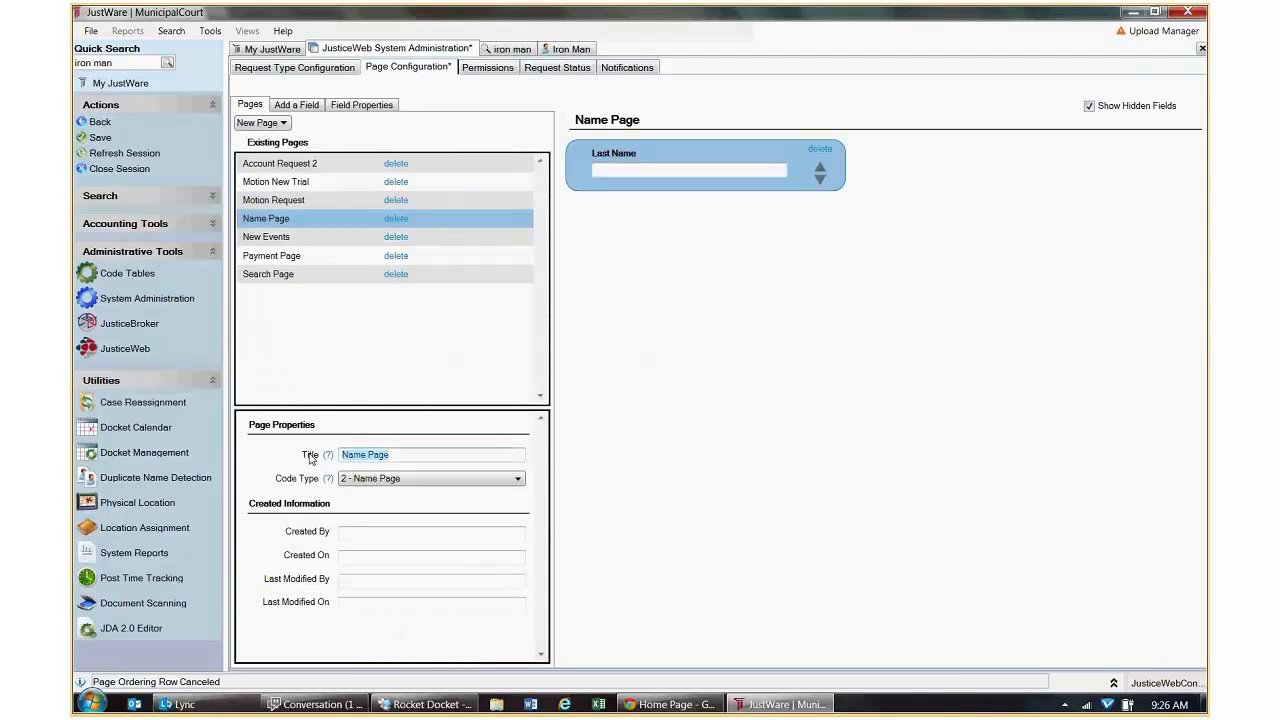
pyautogui.write('New')
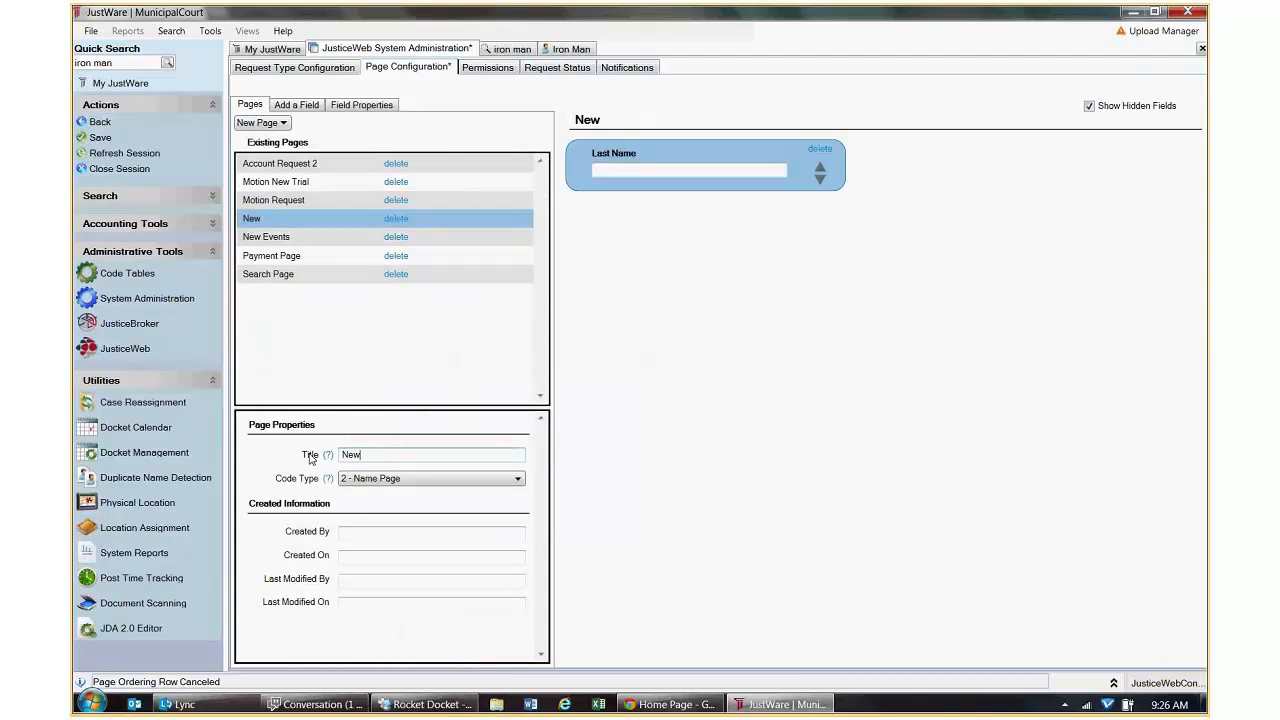
pyautogui.write(' Account Re')
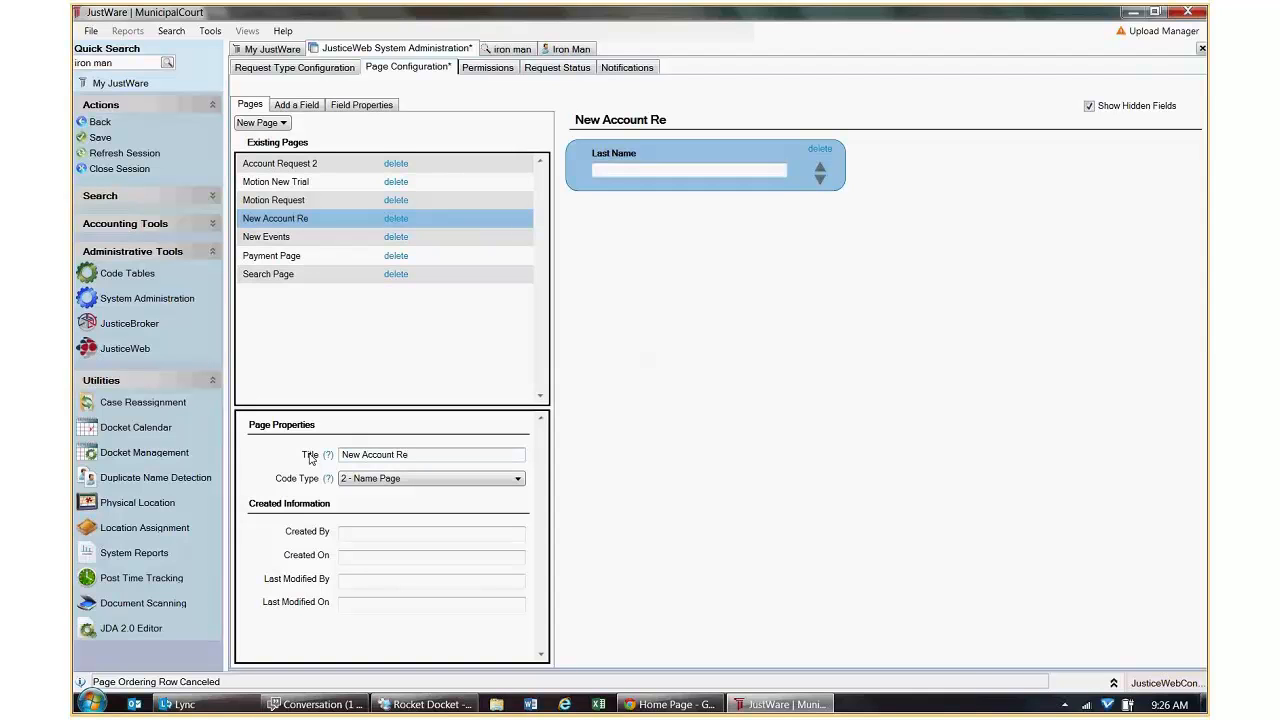
pyautogui.write('quest')
pyautogui.click(99, 137)
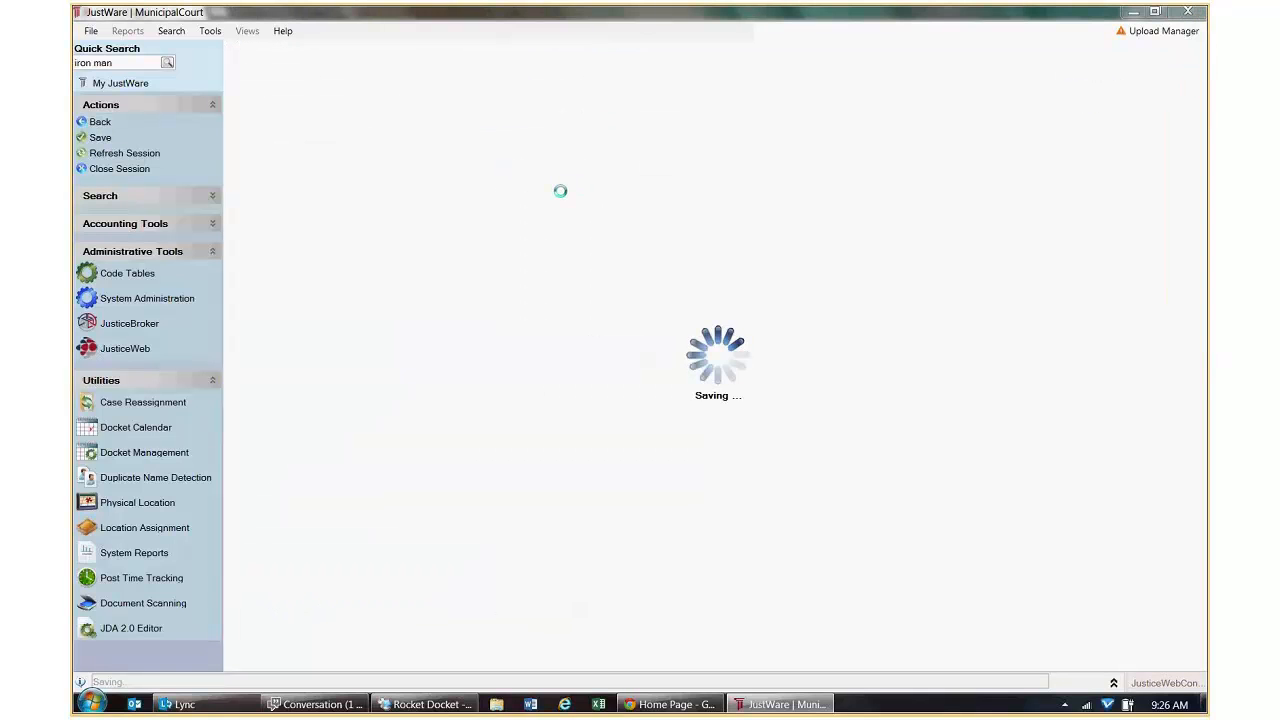
# Set the Account Request's first page type to New Account Request, widen the Page Type column, and save.
pyautogui.click(294, 67)
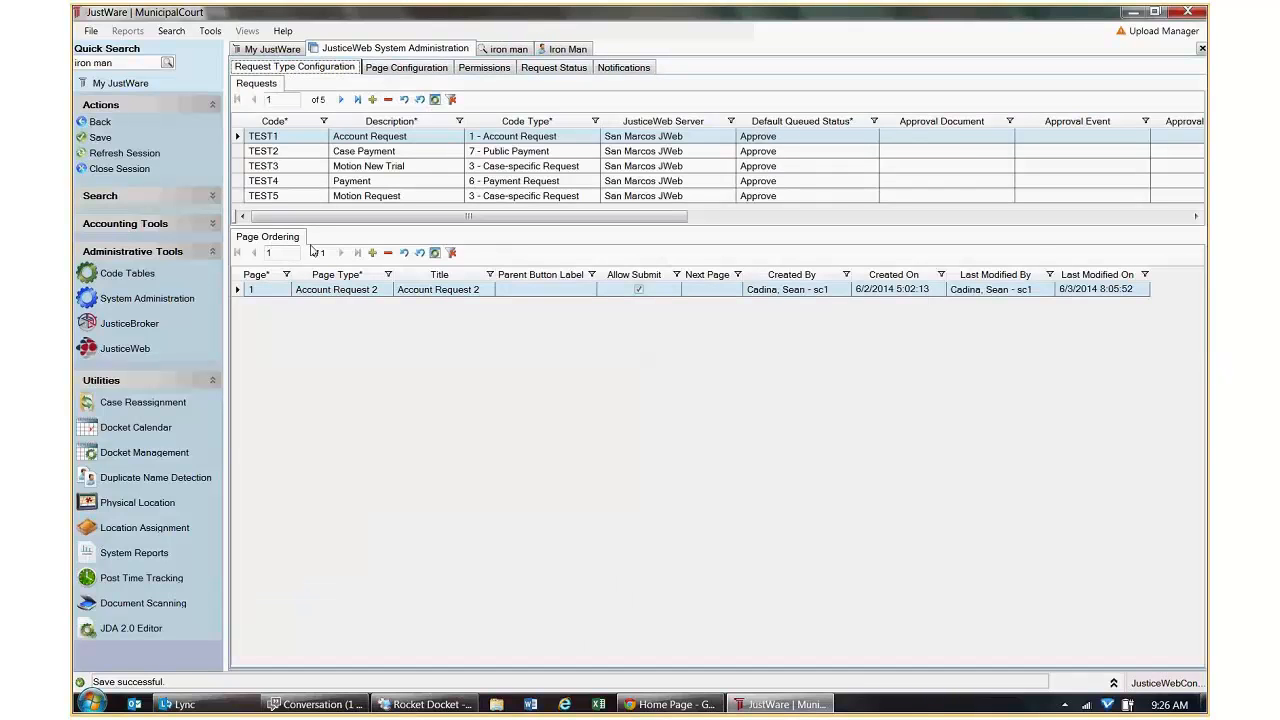
pyautogui.click(368, 290)
pyautogui.click(368, 290)
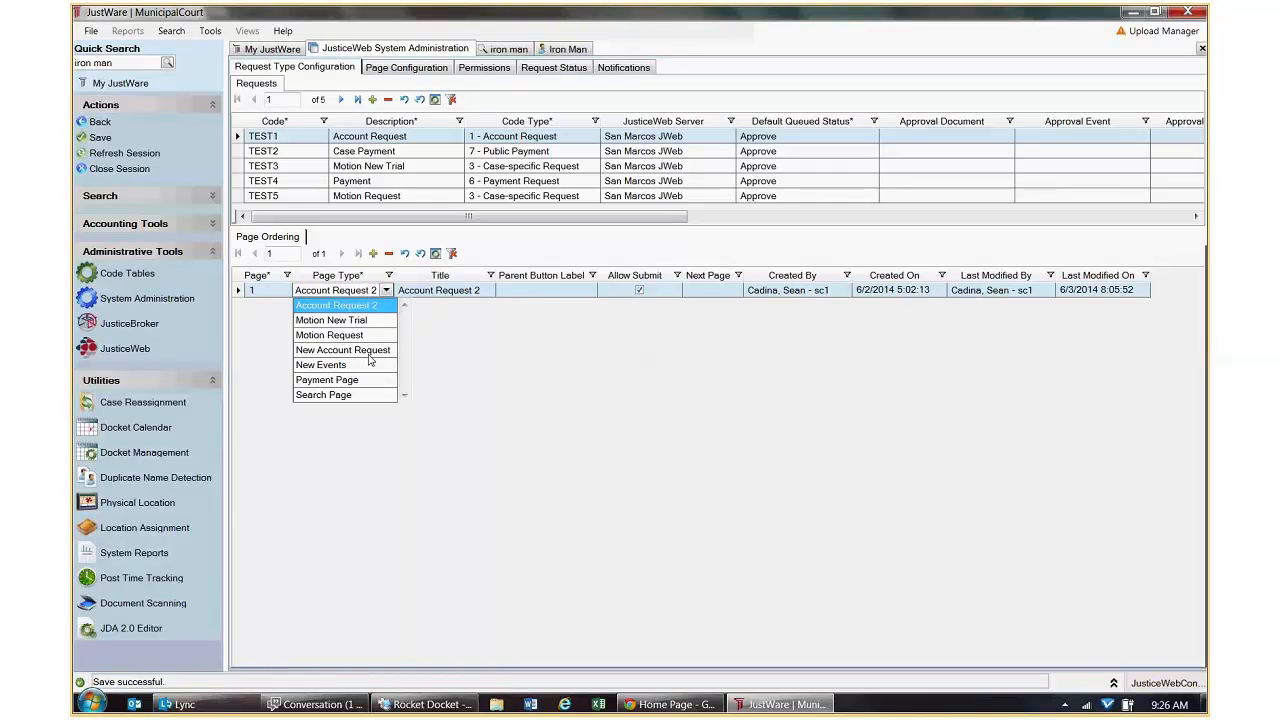
pyautogui.click(369, 355)
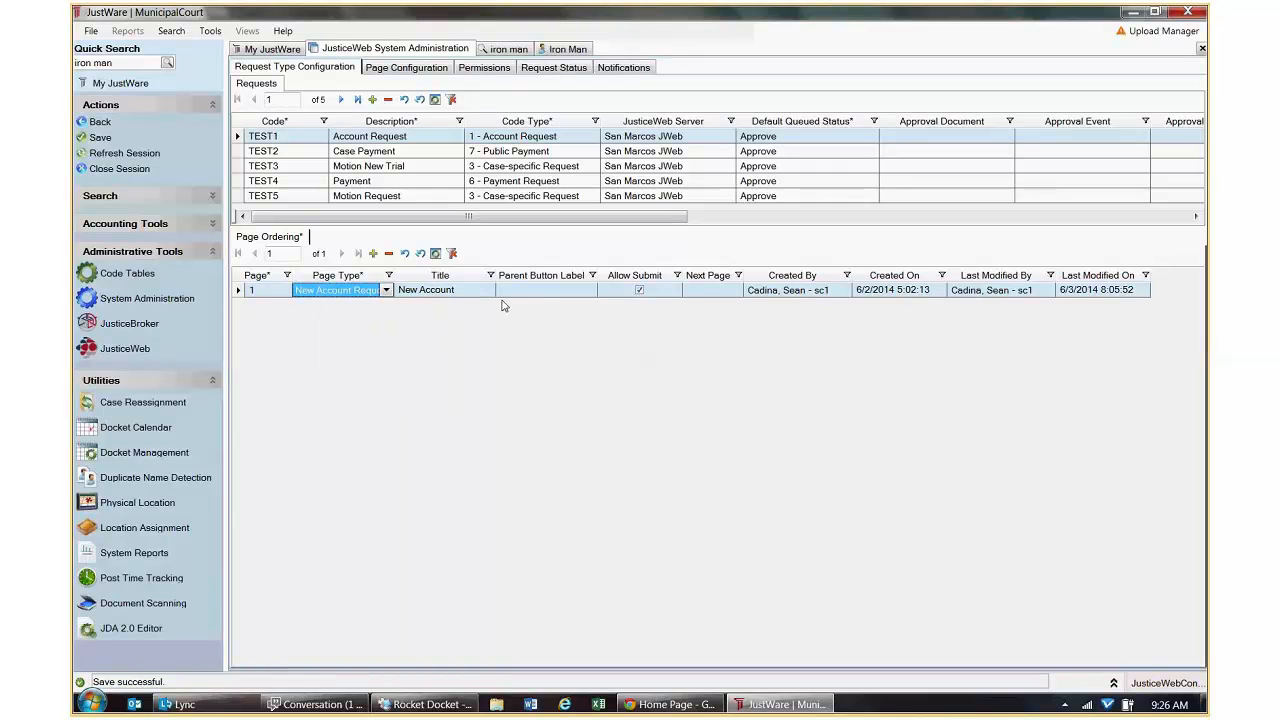
pyautogui.moveTo(394, 275); pyautogui.dragTo(408, 275)
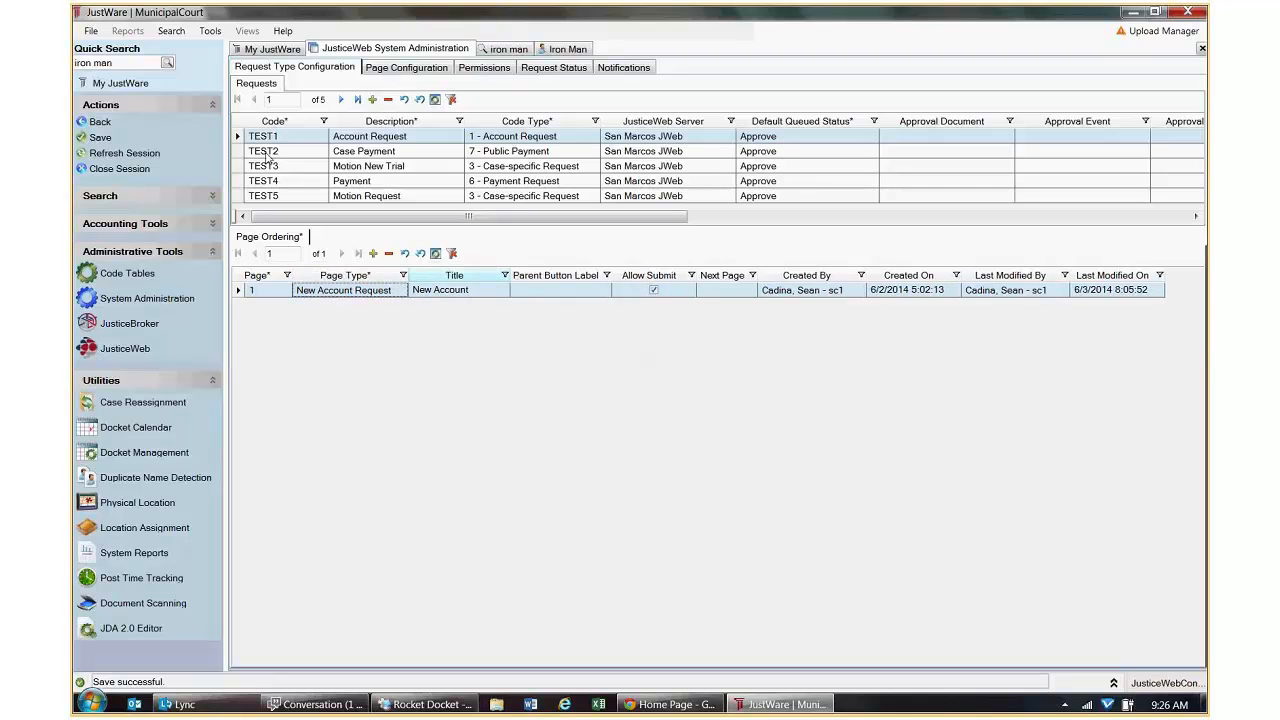
pyautogui.click(100, 138)
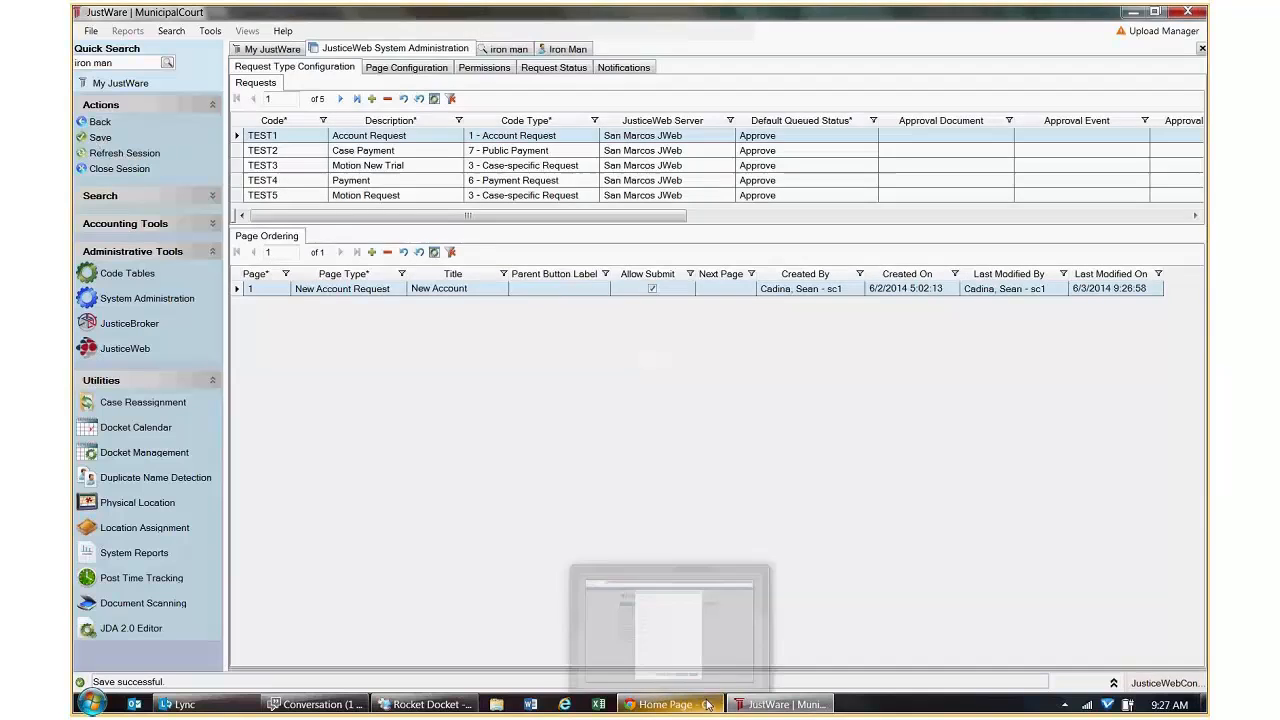
# In JusticeWeb, close the old form and open a fresh Account Request form.
pyautogui.click(706, 705)
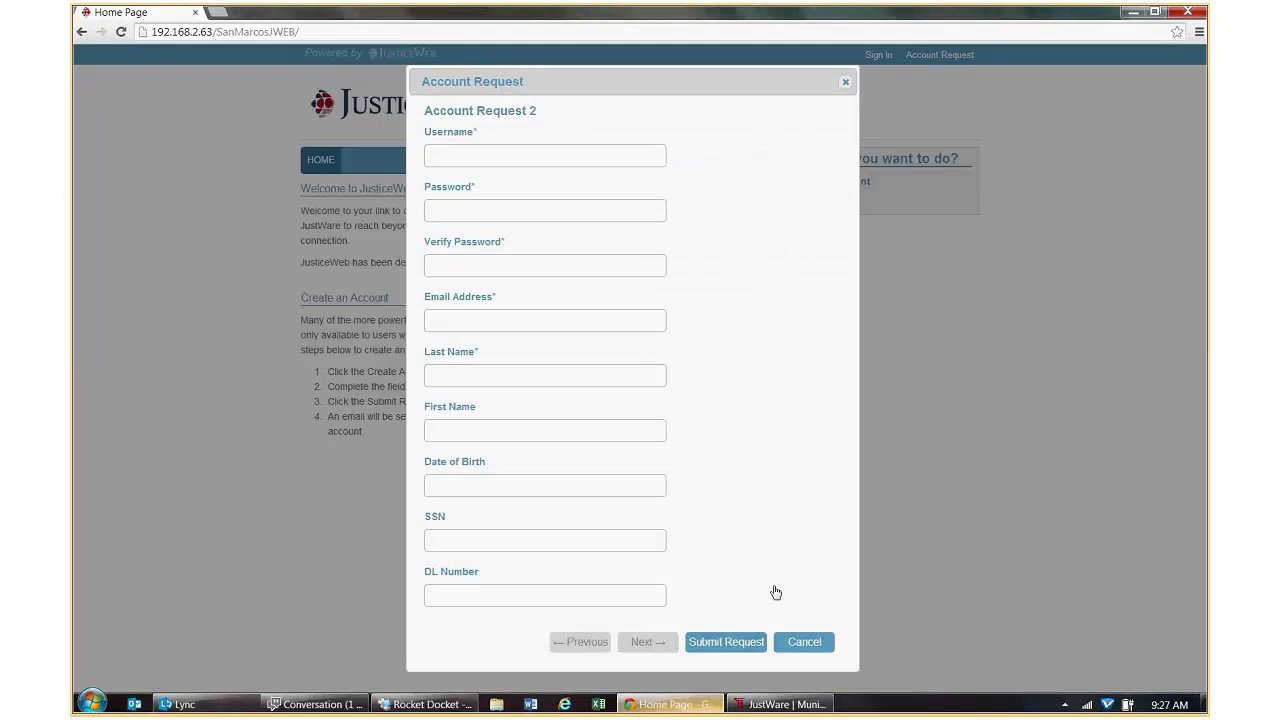
pyautogui.click(846, 80)
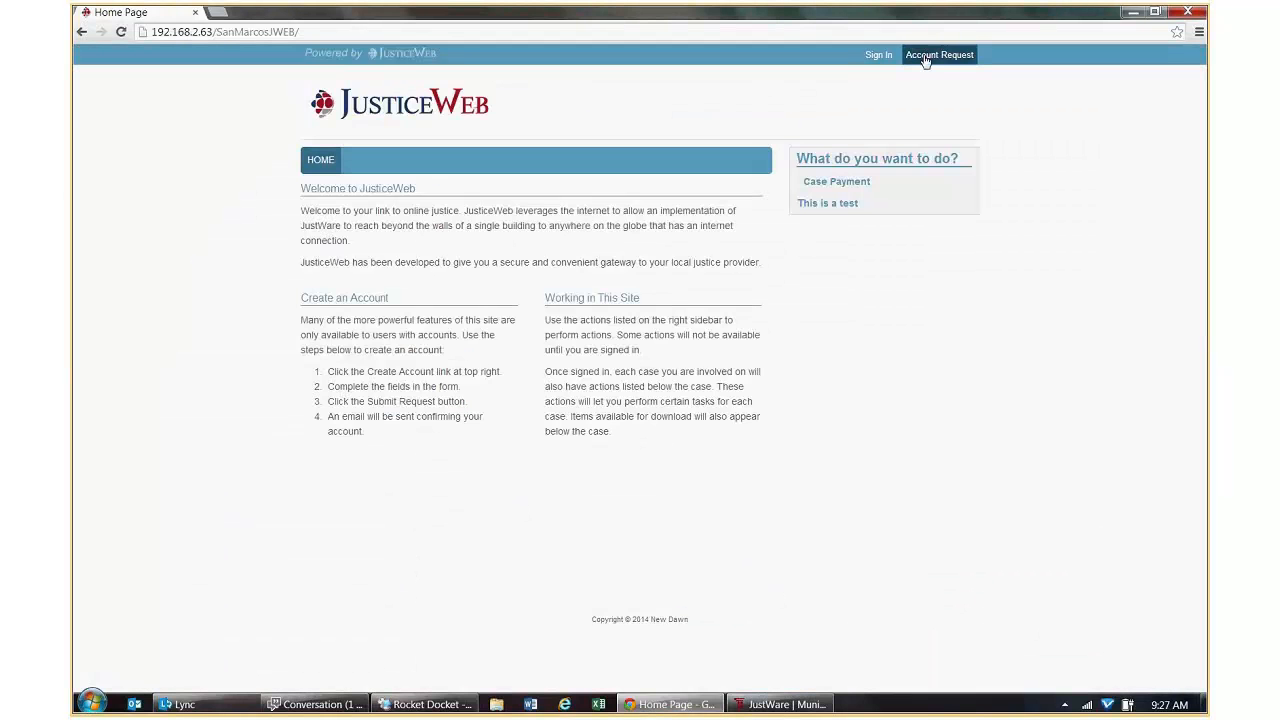
pyautogui.click(923, 55)
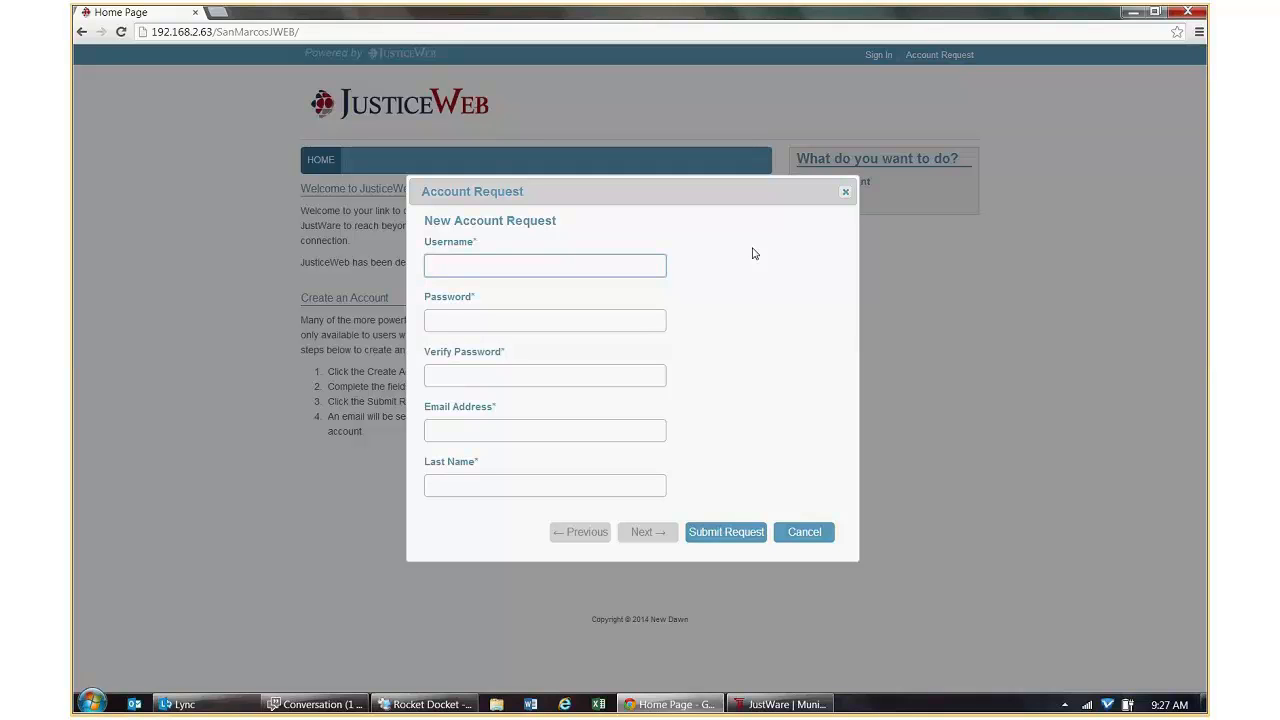
# Fill in username ironman, a password, an e-mail address and a last name, then submit the request.
pyautogui.write('ironman')
pyautogui.press('Tab')
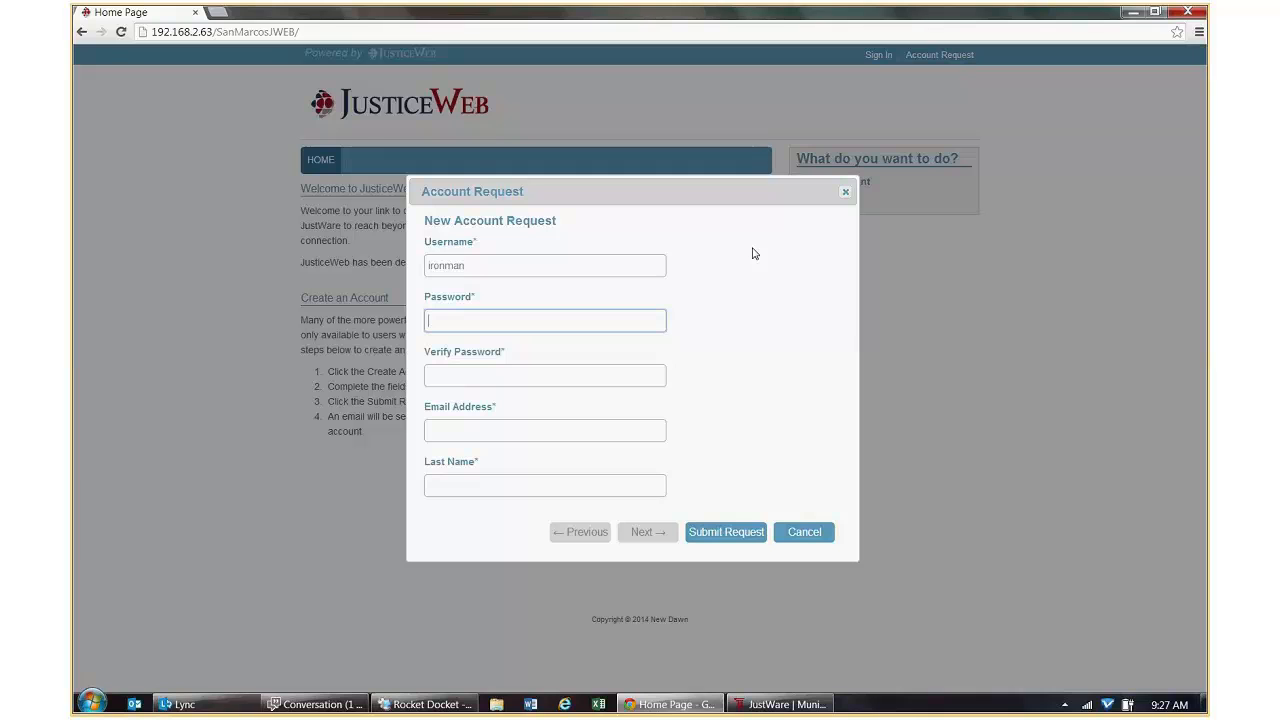
pyautogui.write('•••••••')
pyautogui.press('Tab')
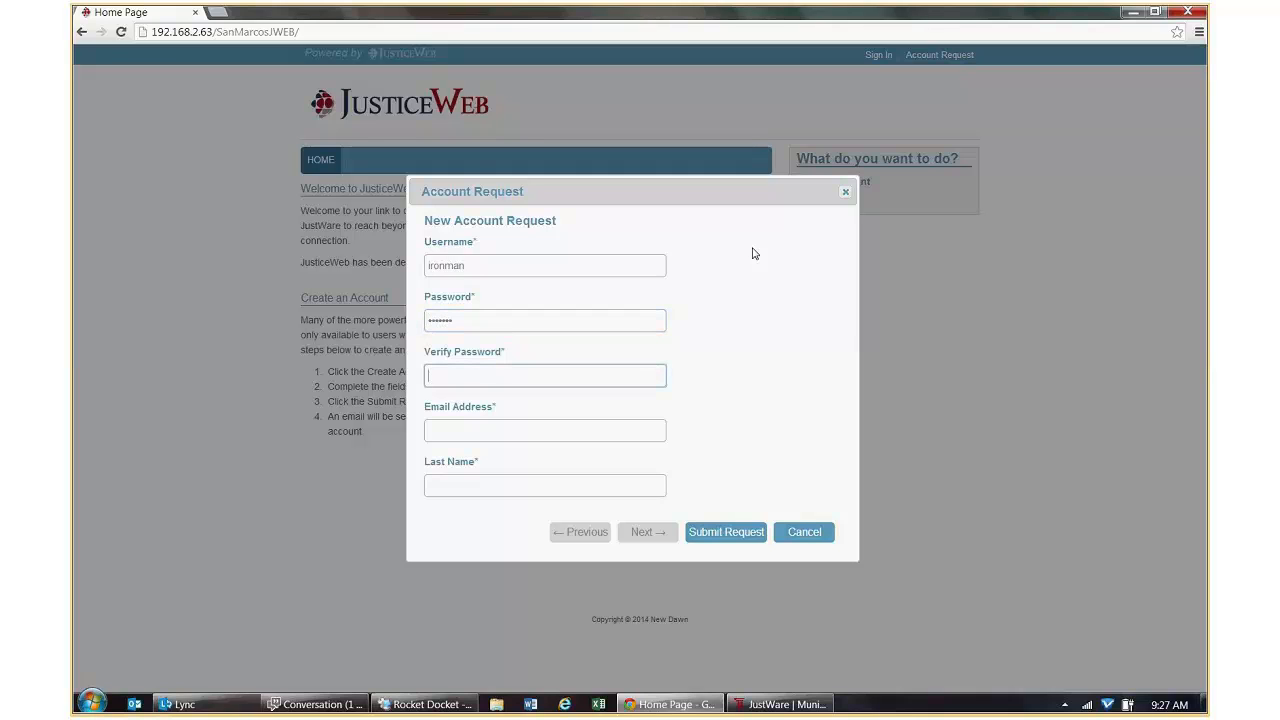
pyautogui.write('•••••••')
pyautogui.press('Tab')
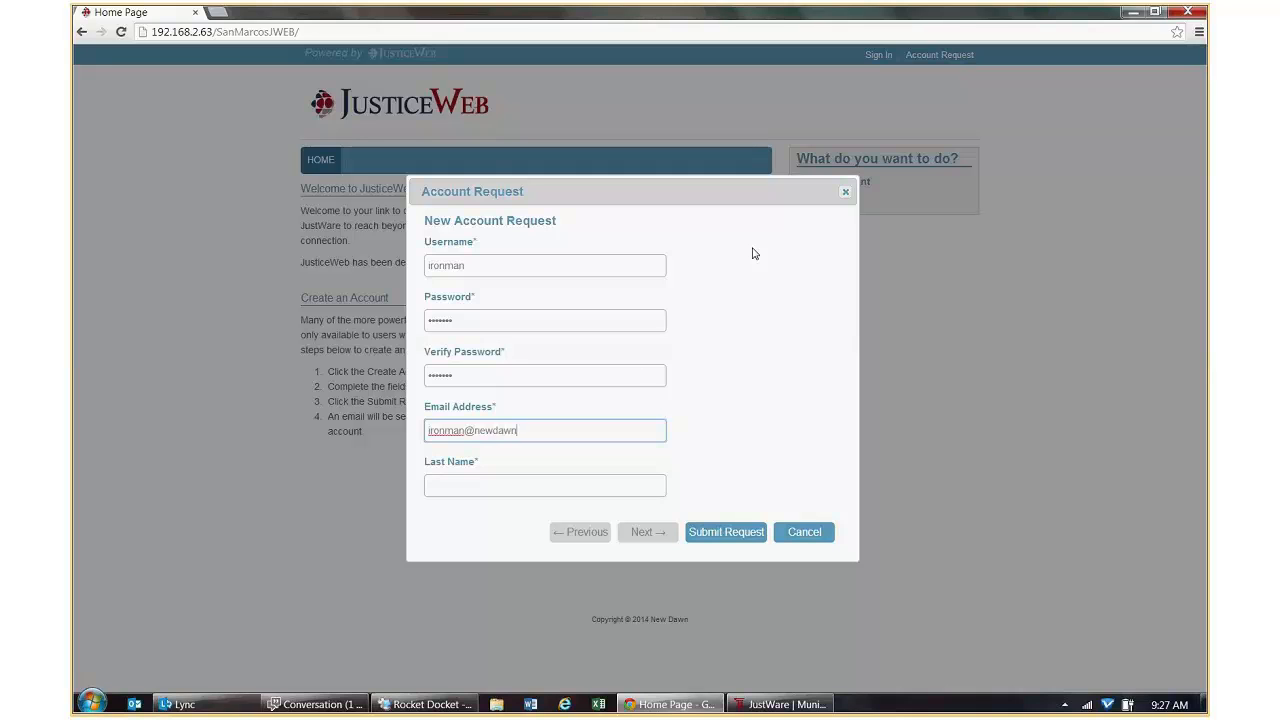
pyautogui.press('Tab')
pyautogui.write('Man')
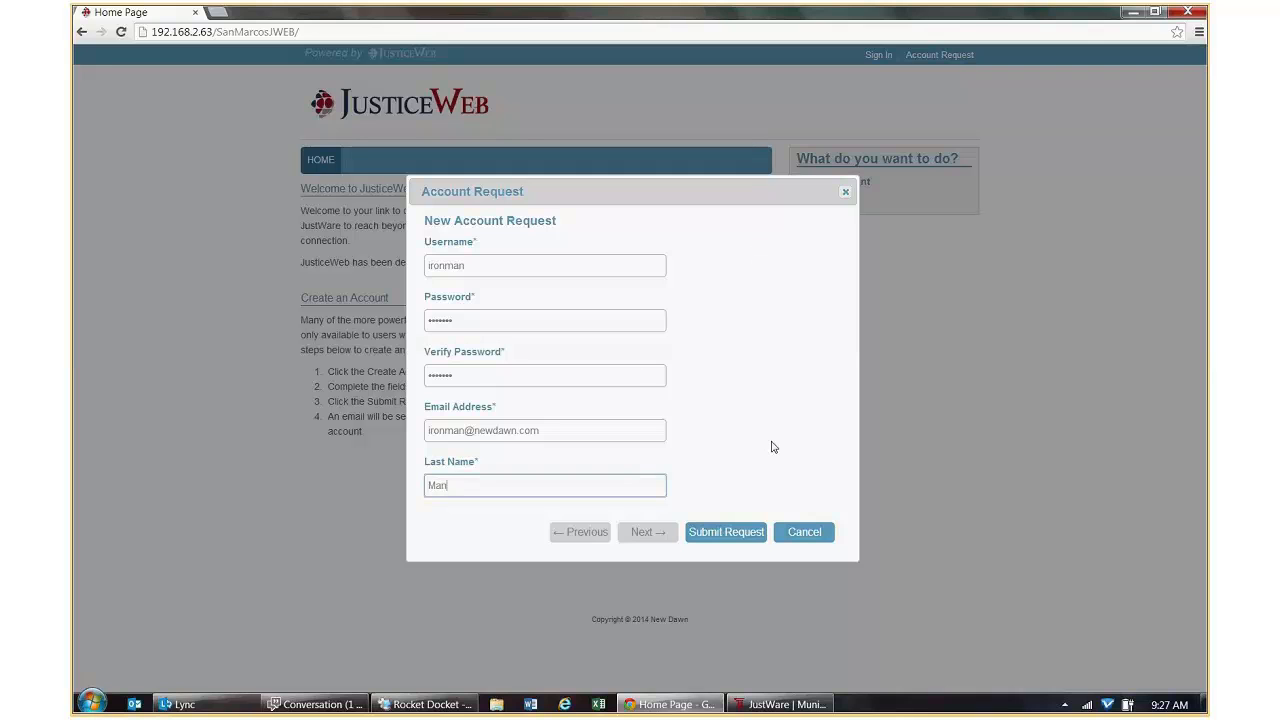
pyautogui.click(746, 530)
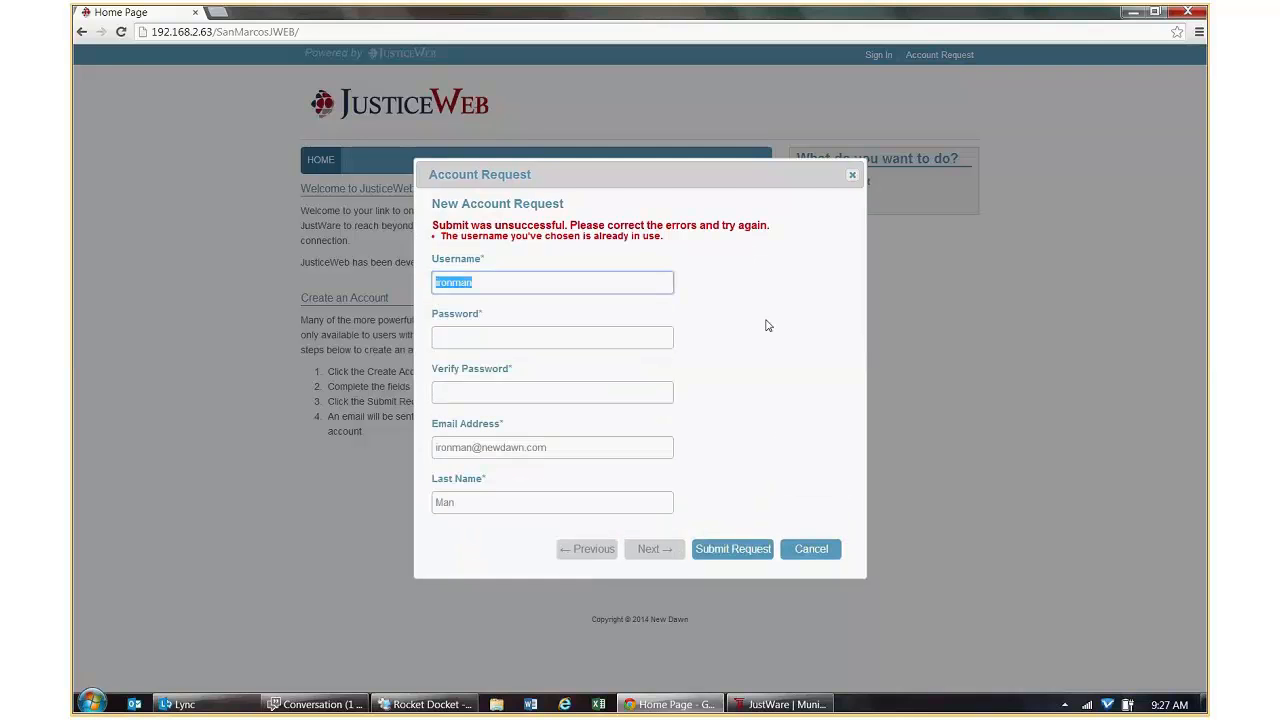
# Change the username to ironman2, re-enter the password, resubmit, and dismiss the confirmation.
pyautogui.click(551, 284)
pyautogui.write('2')
pyautogui.click(486, 334)
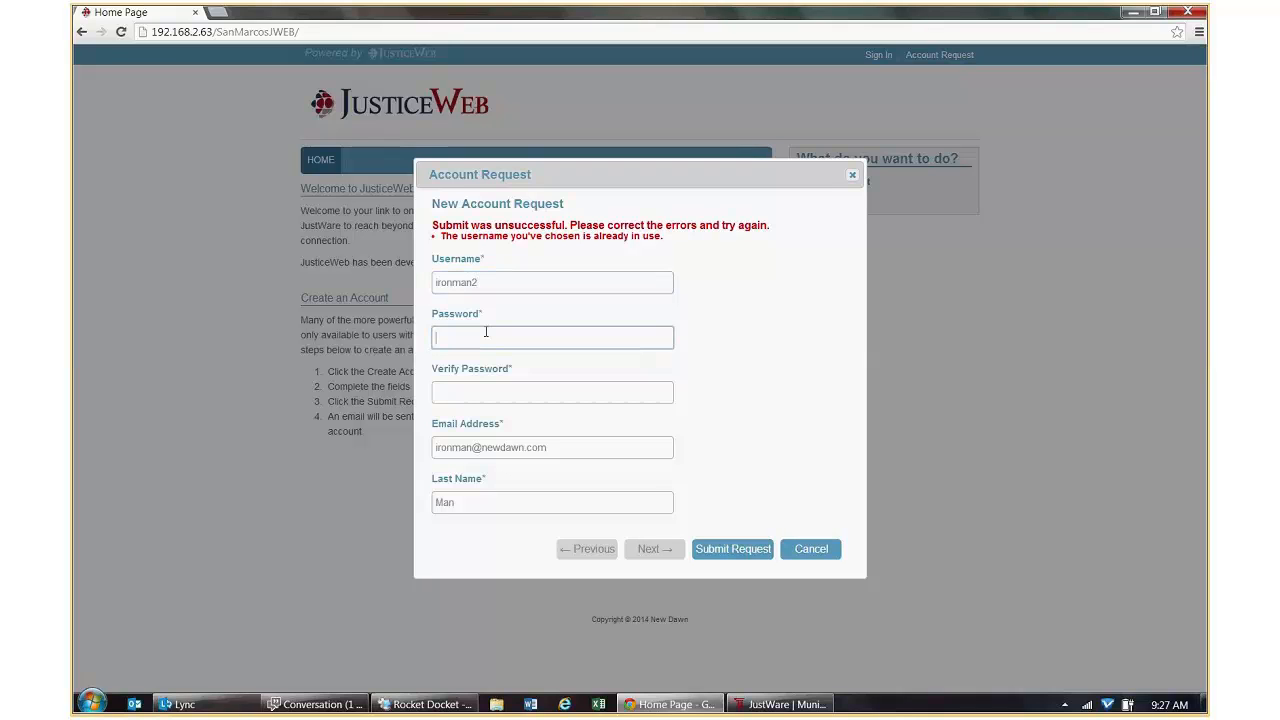
pyautogui.write('*******')
pyautogui.press('Tab')
pyautogui.write('*******')
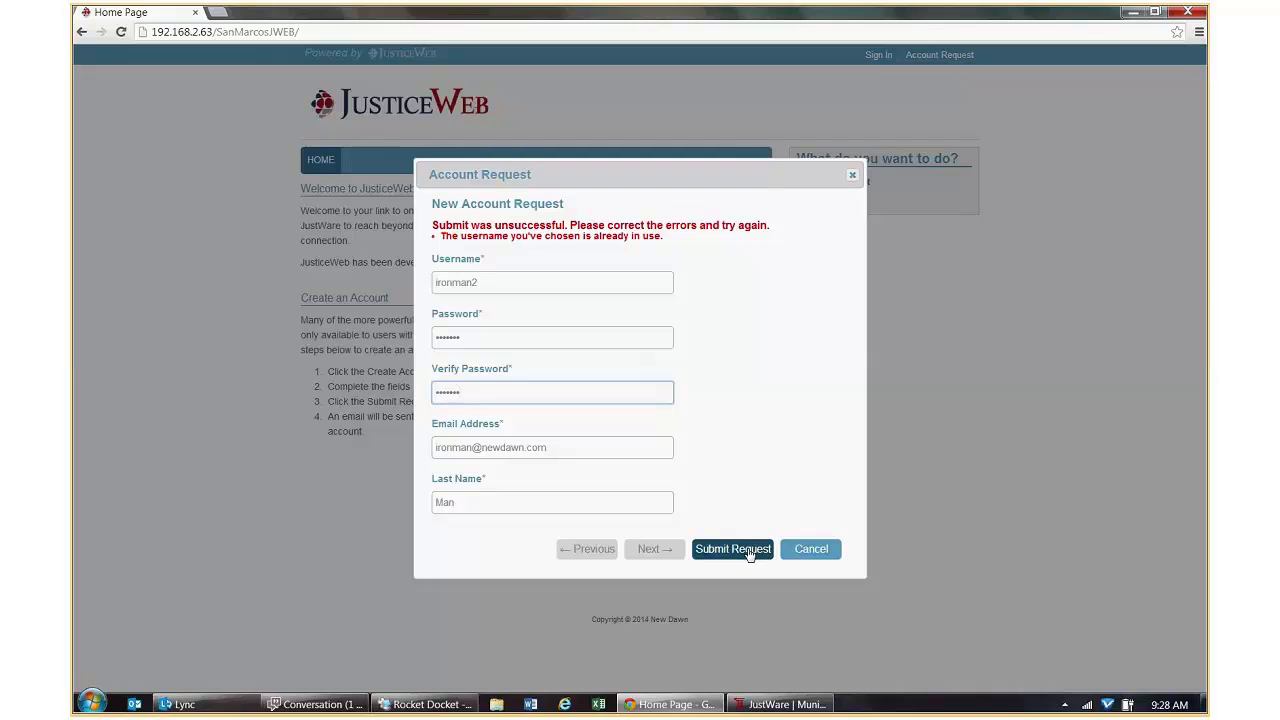
pyautogui.moveTo(474, 504); pyautogui.dragTo(426, 504)
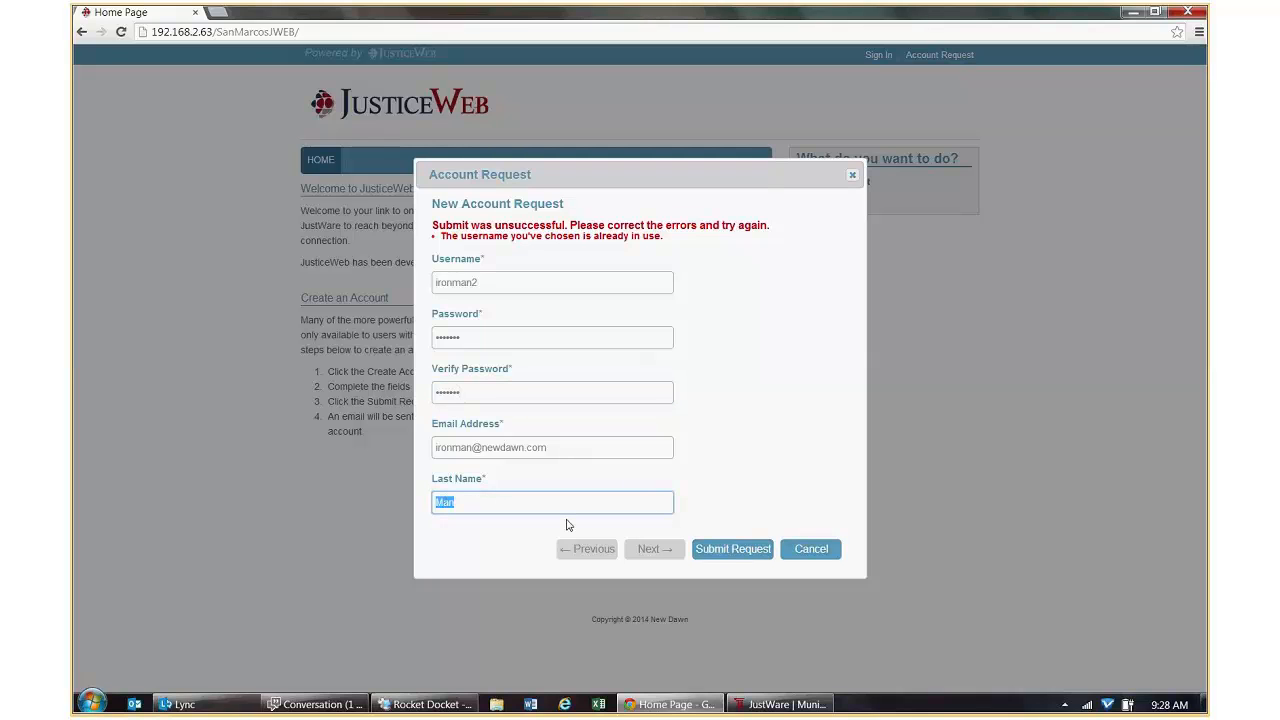
pyautogui.click(737, 549)
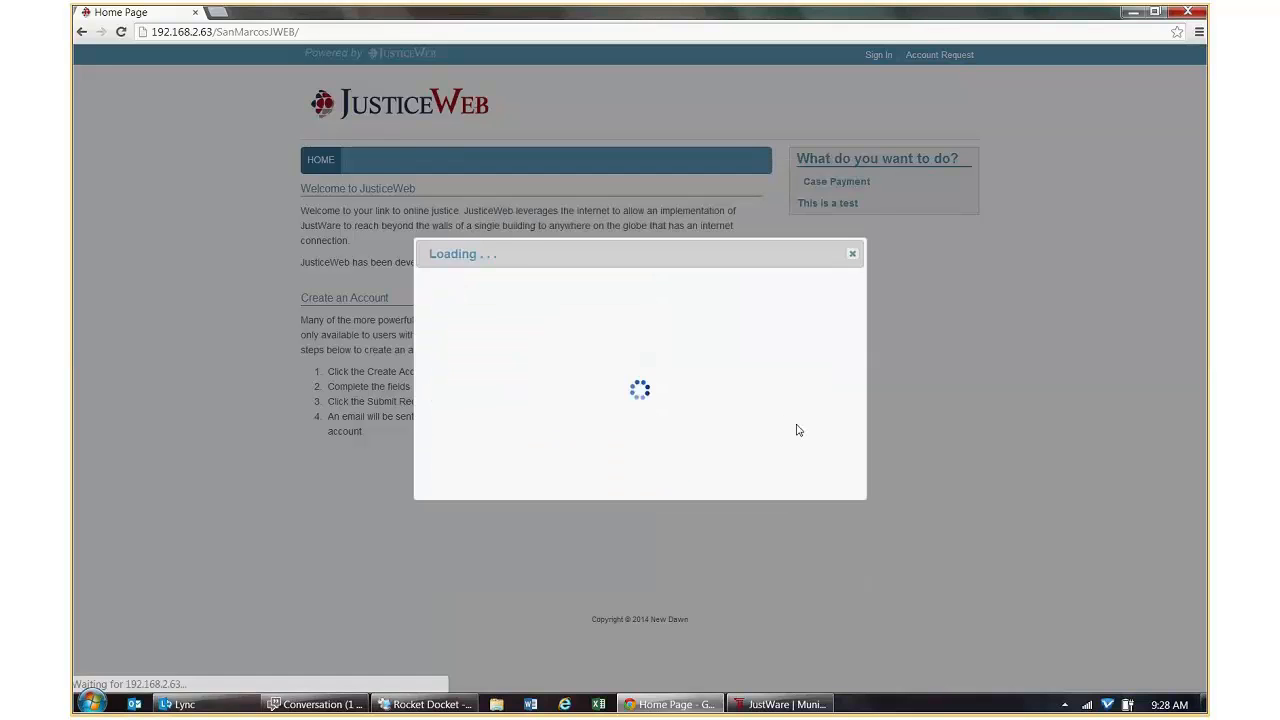
pyautogui.click(624, 500)
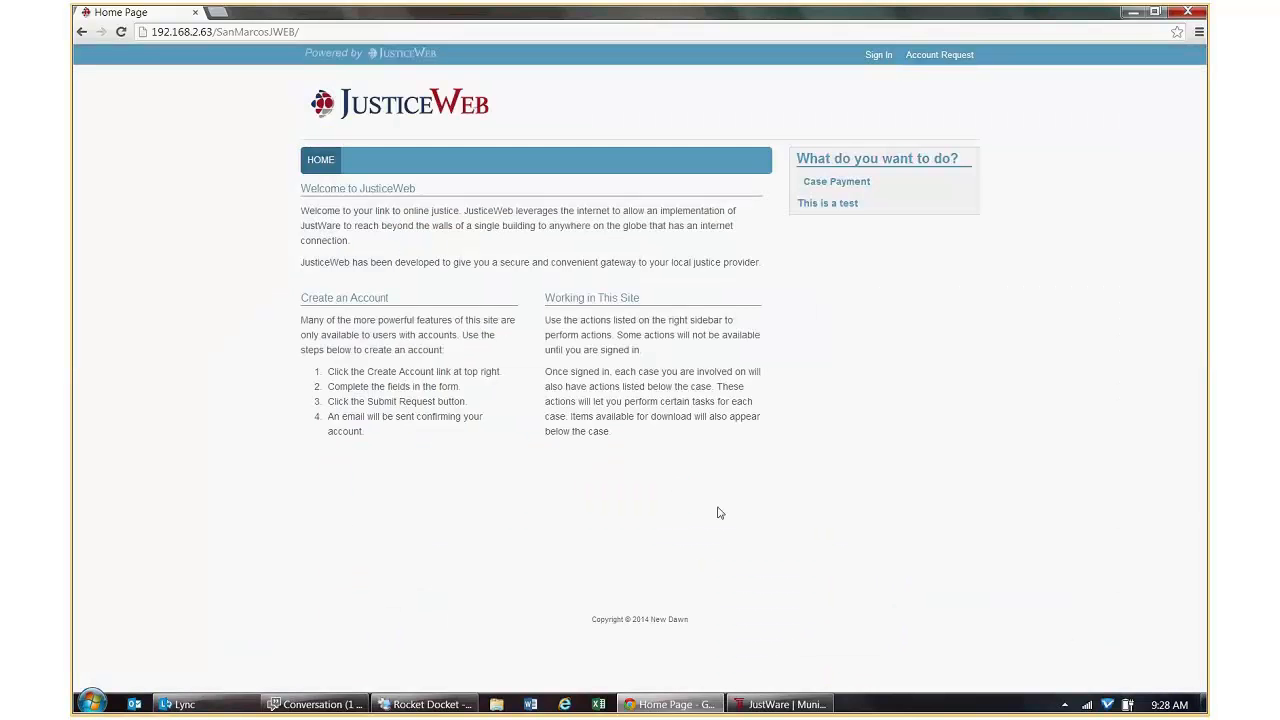
pyautogui.click(777, 705)
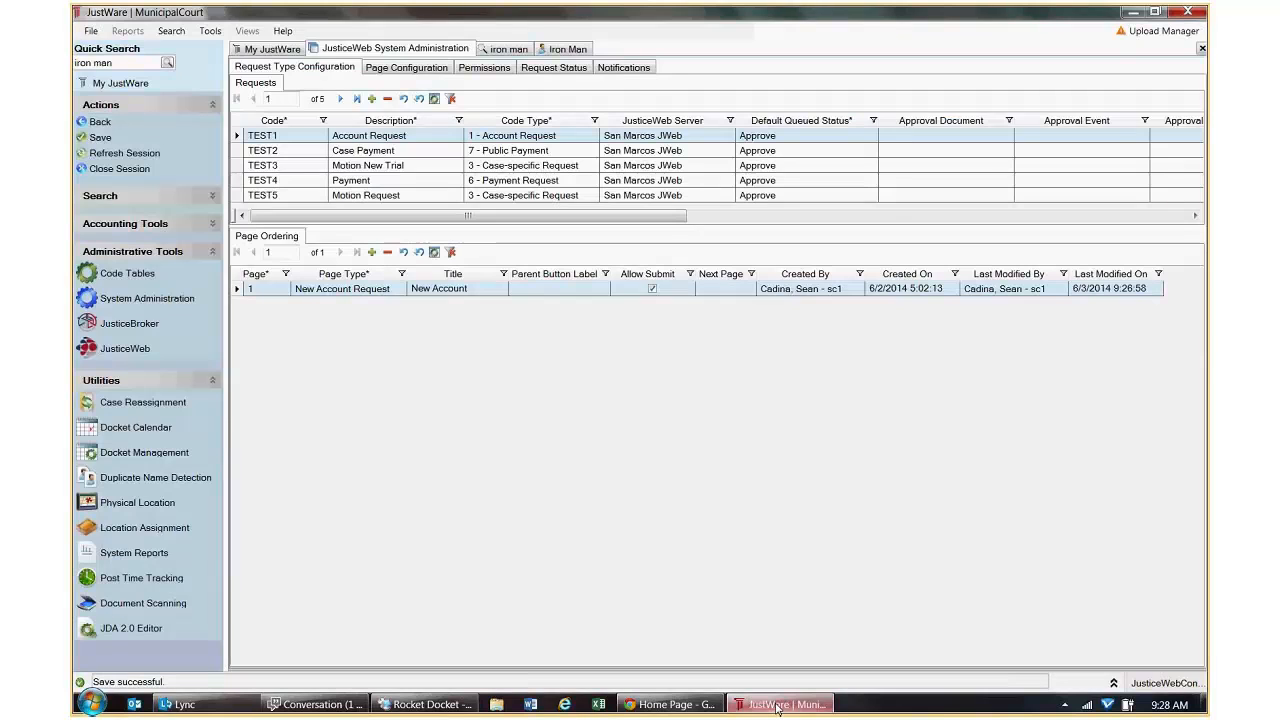
# Open JusticeWeb System Administration's User Account Management list.
pyautogui.click(100, 122)
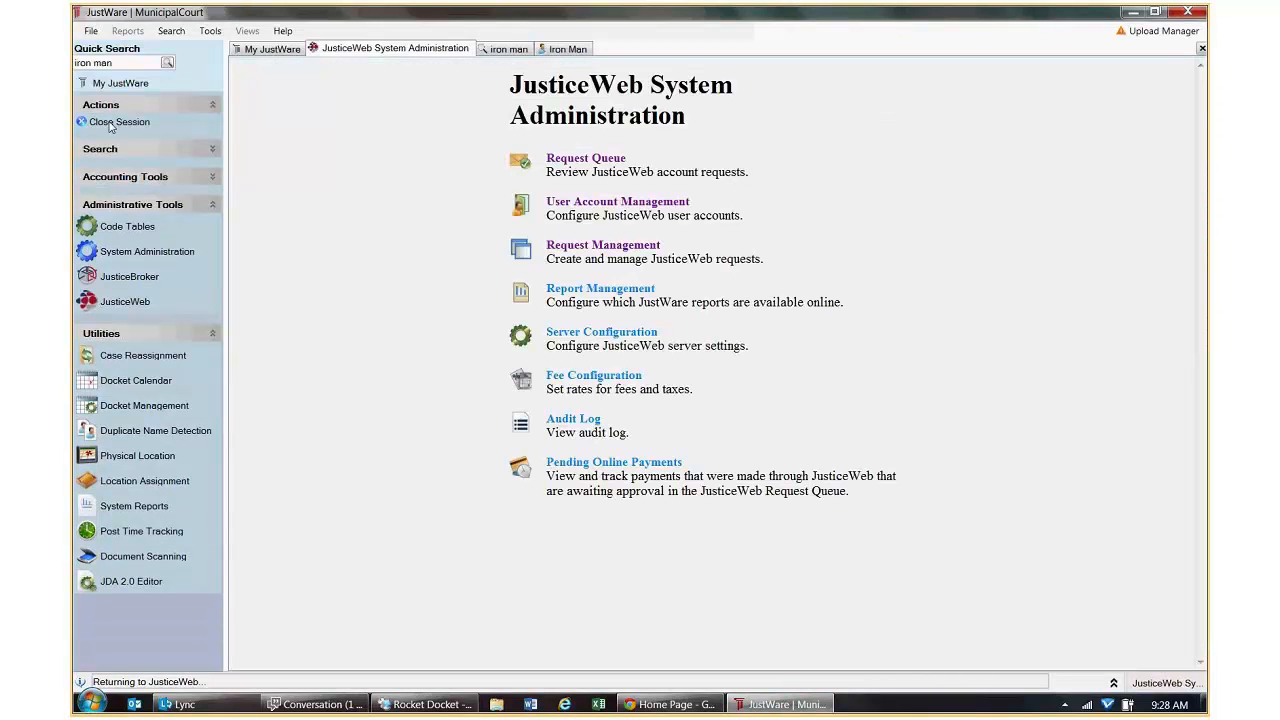
pyautogui.click(111, 123)
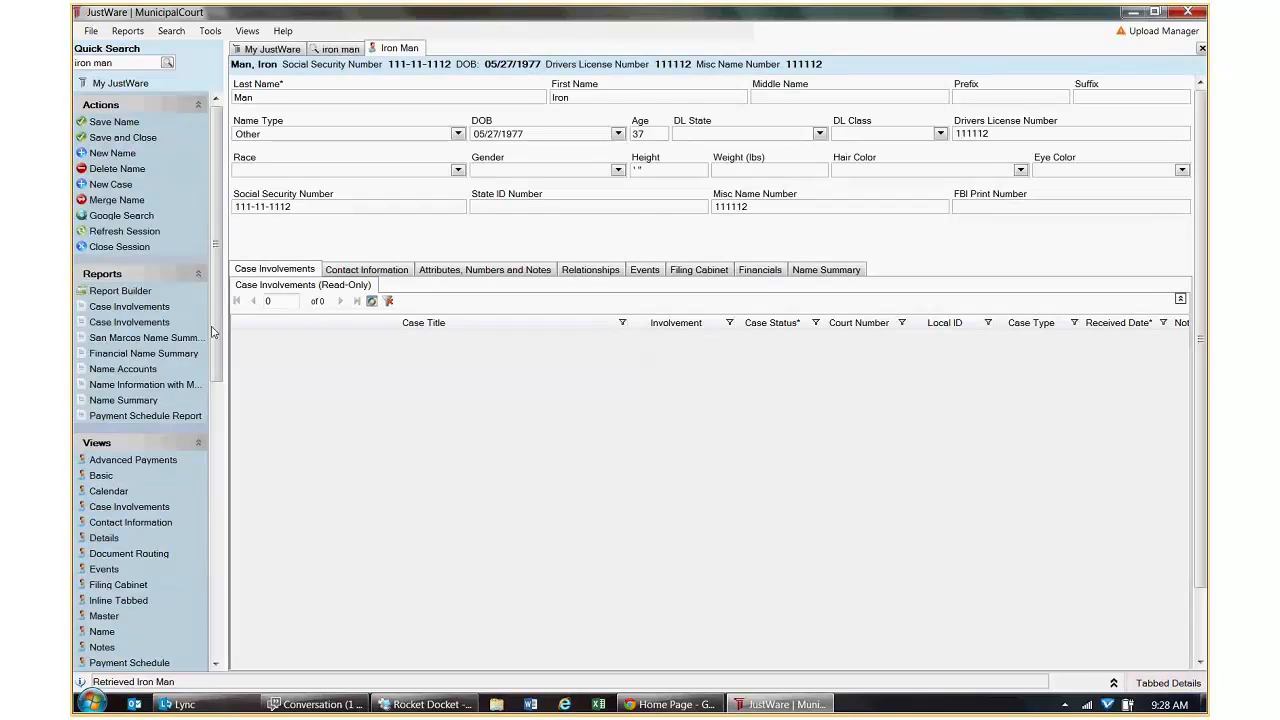
pyautogui.scroll(-10, 215, 333)
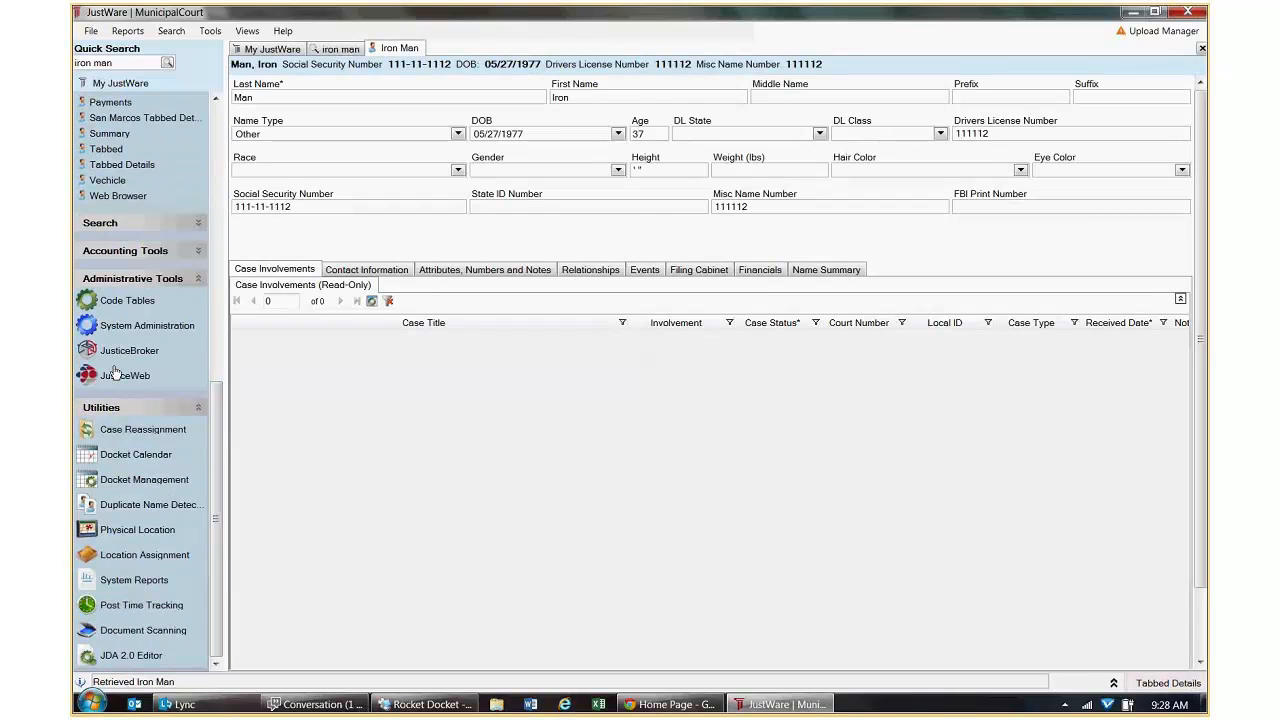
pyautogui.click(116, 374)
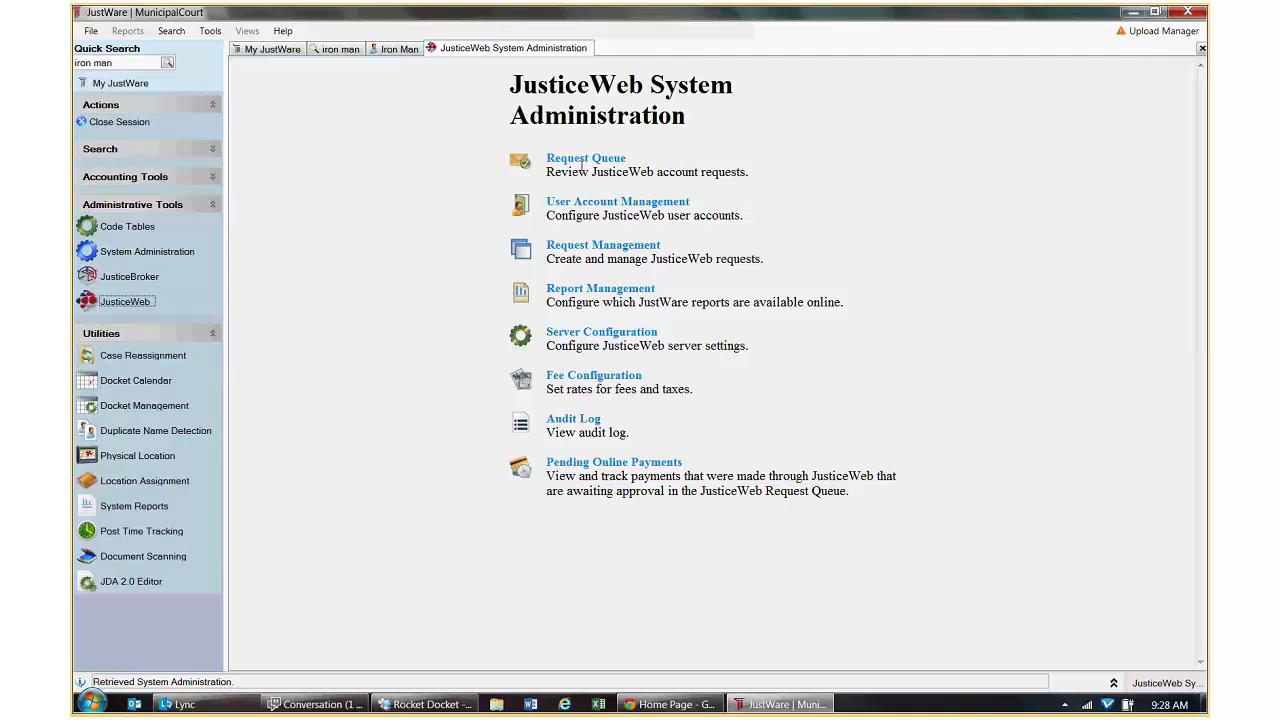
pyautogui.click(590, 204)
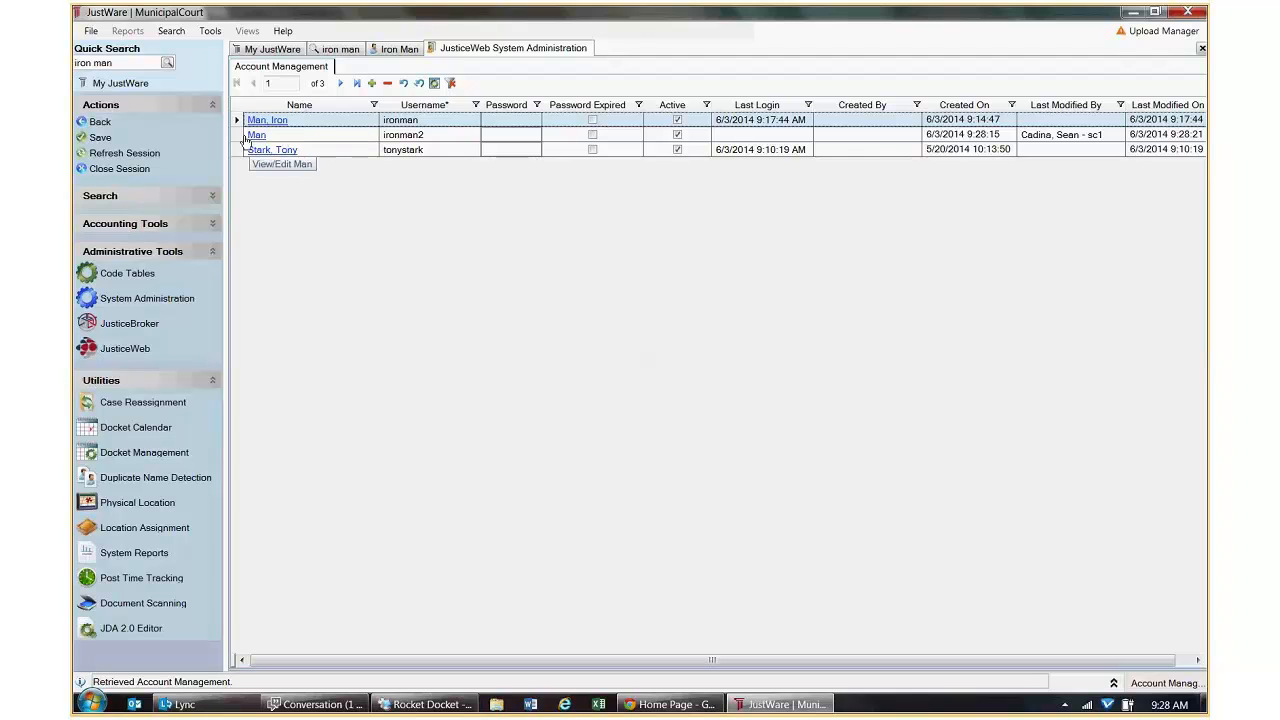
# Broaden the 'iron man' name search to just 'man', listing 39 name and 10 case records.
pyautogui.click(345, 50)
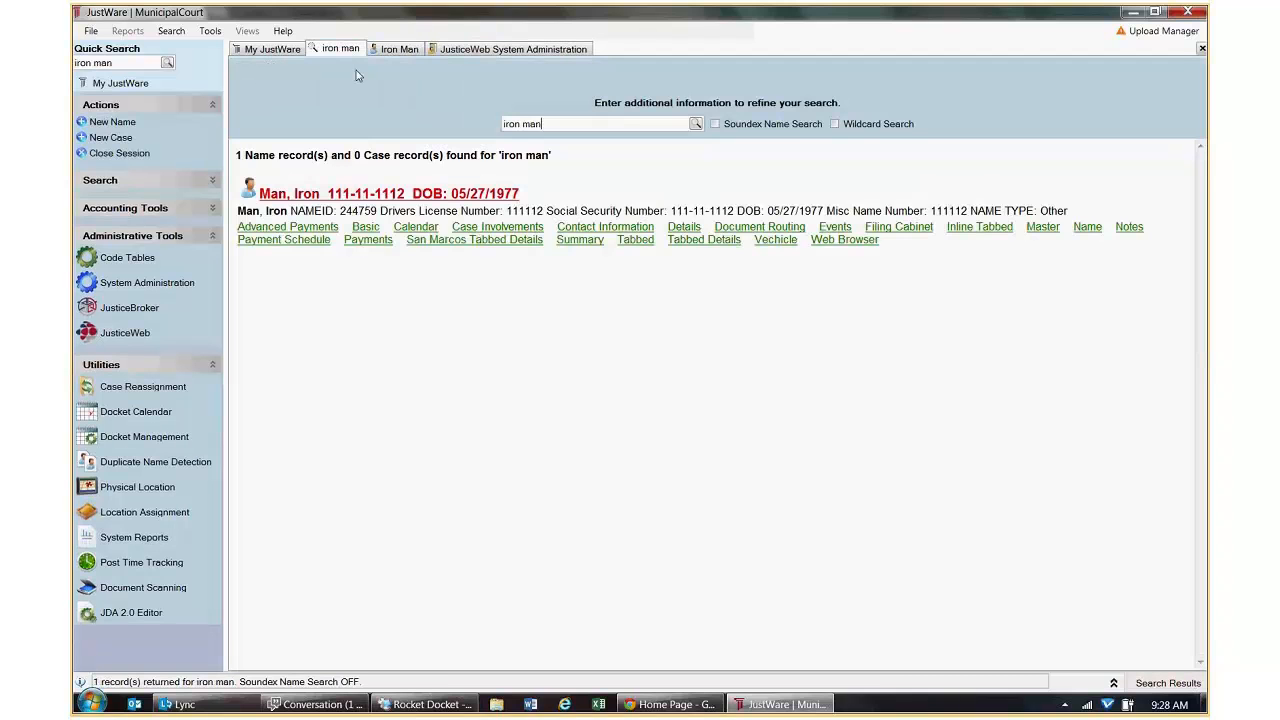
pyautogui.moveTo(524, 124); pyautogui.dragTo(500, 132)
pyautogui.press('BackSpace')
pyautogui.press('Return')
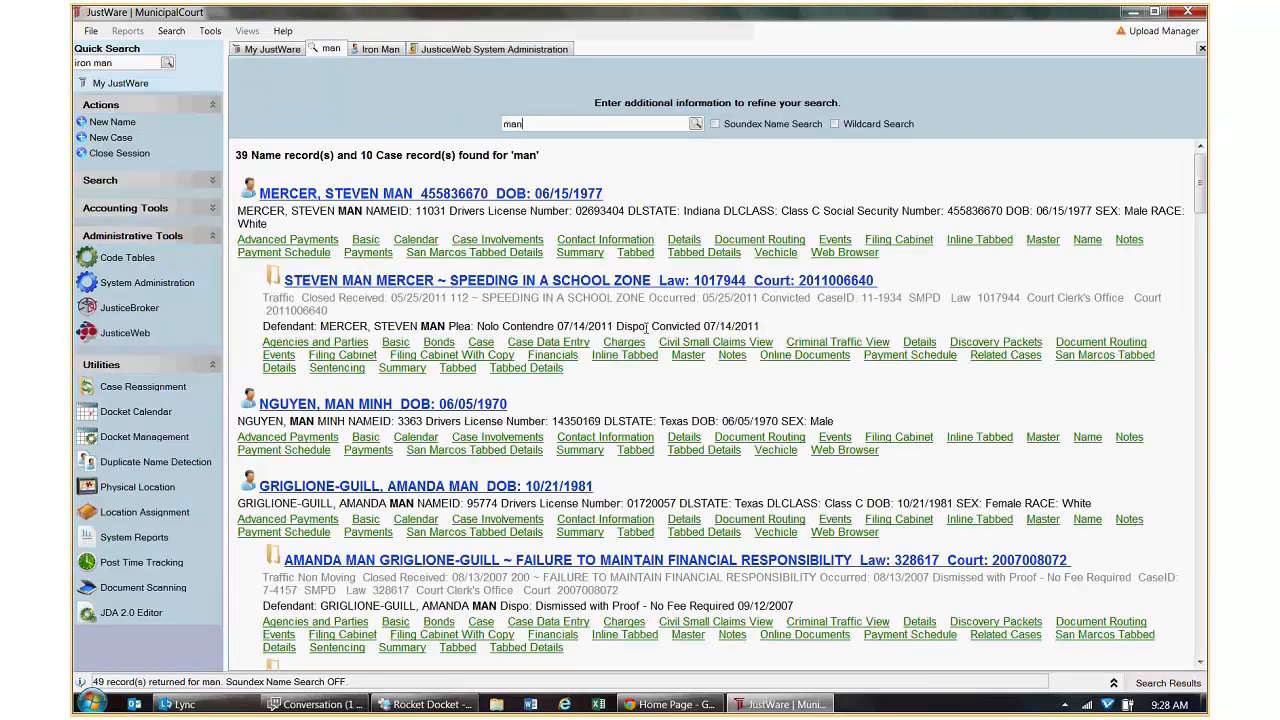
pyautogui.moveTo(1201, 192); pyautogui.dragTo(1208, 350)
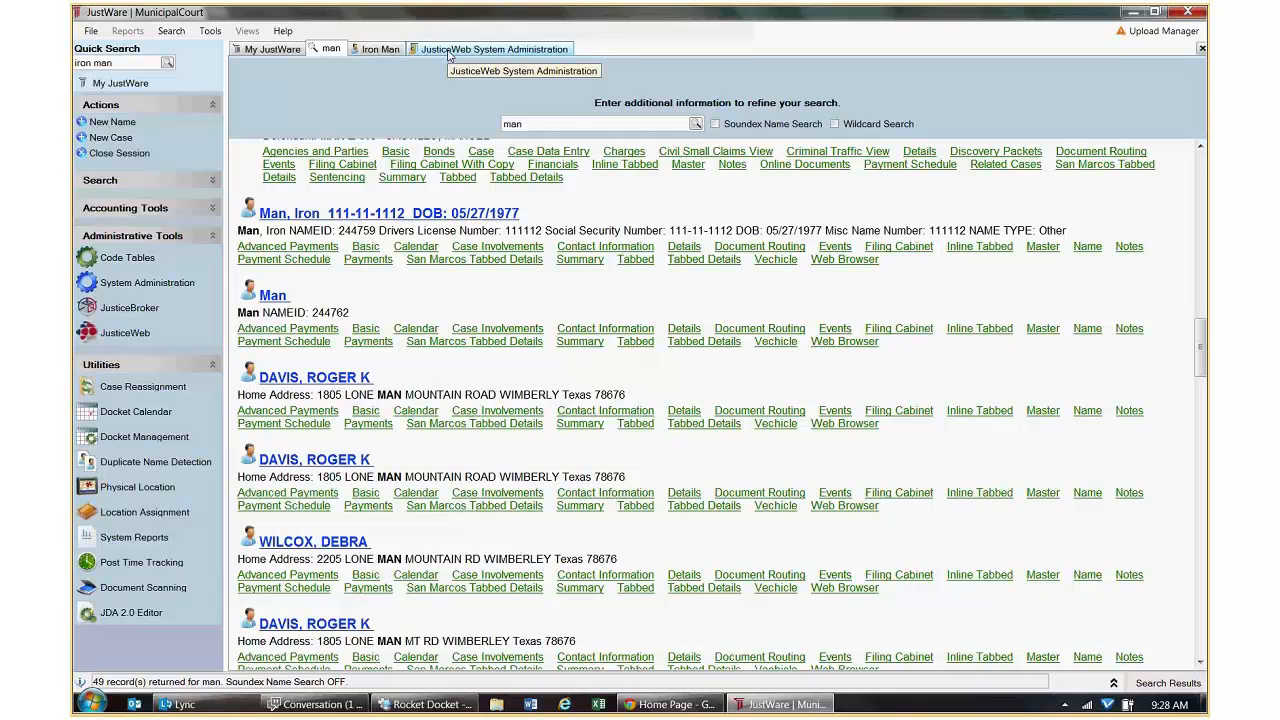
# Sign in to JusticeWeb as ironman2, check the empty Active Cases page, then sign out.
pyautogui.click(668, 704)
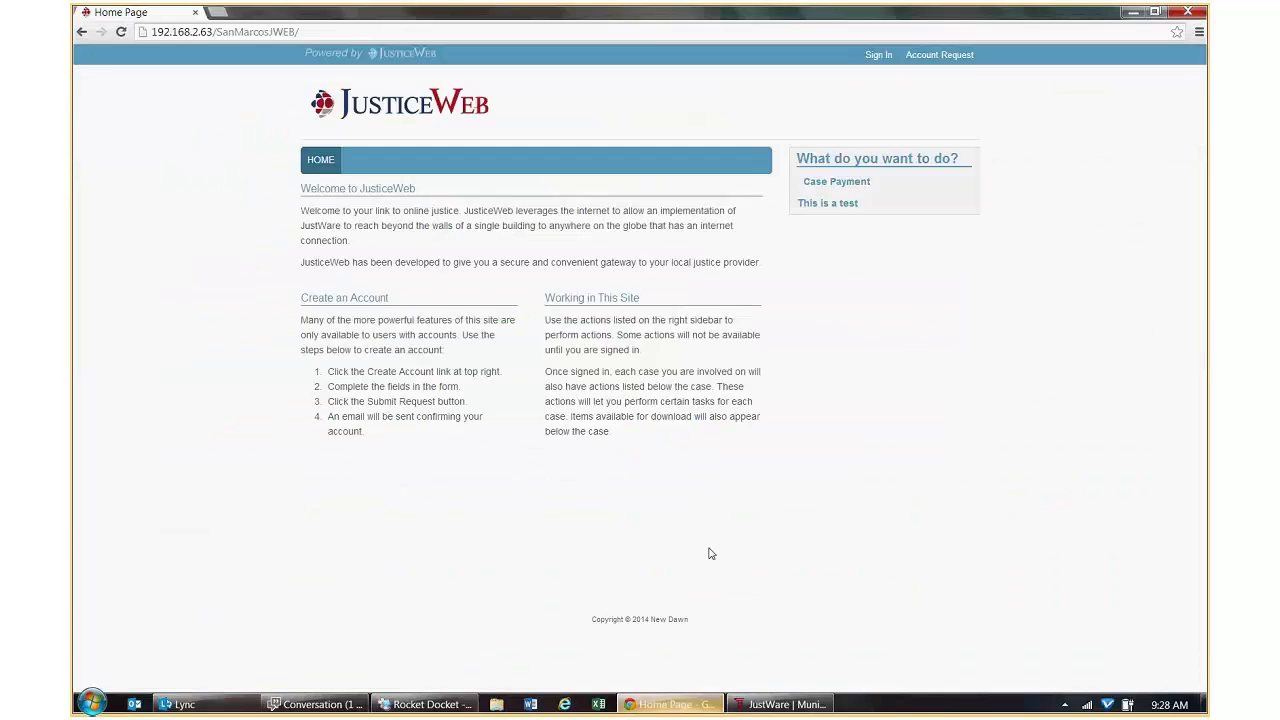
pyautogui.click(878, 54)
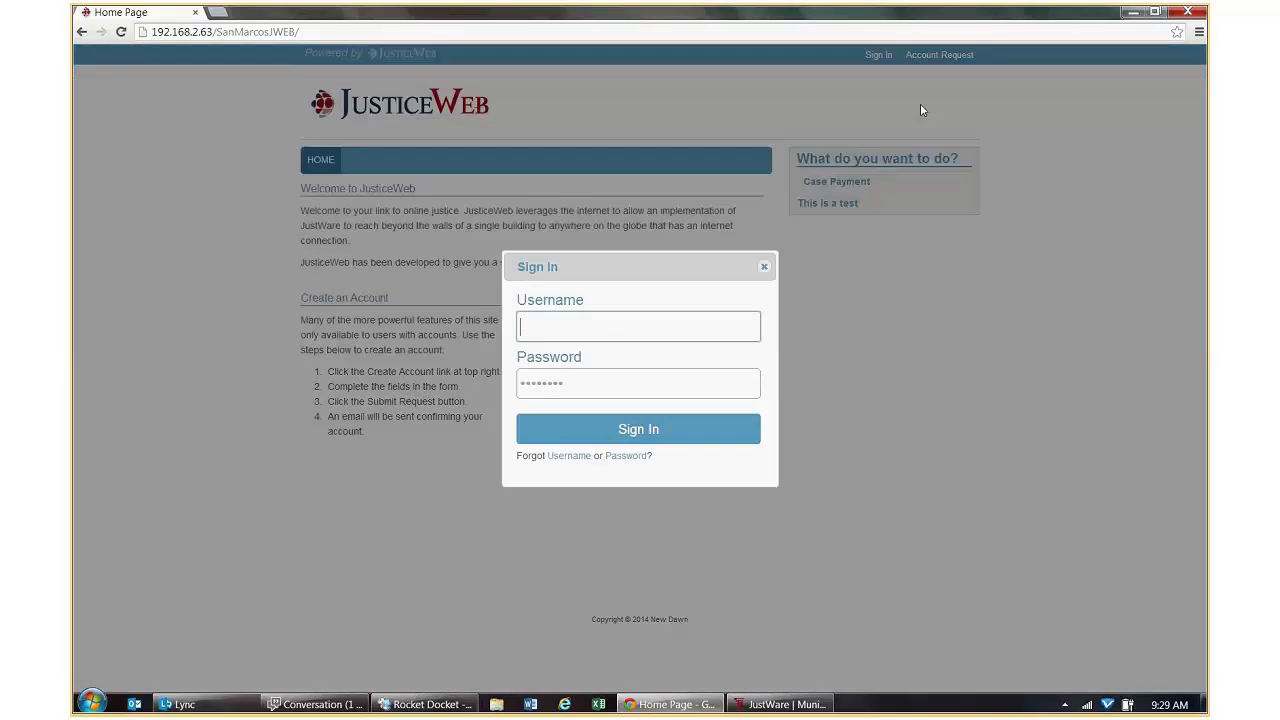
pyautogui.write('ironman2')
pyautogui.press('Tab')
pyautogui.write('•••••')
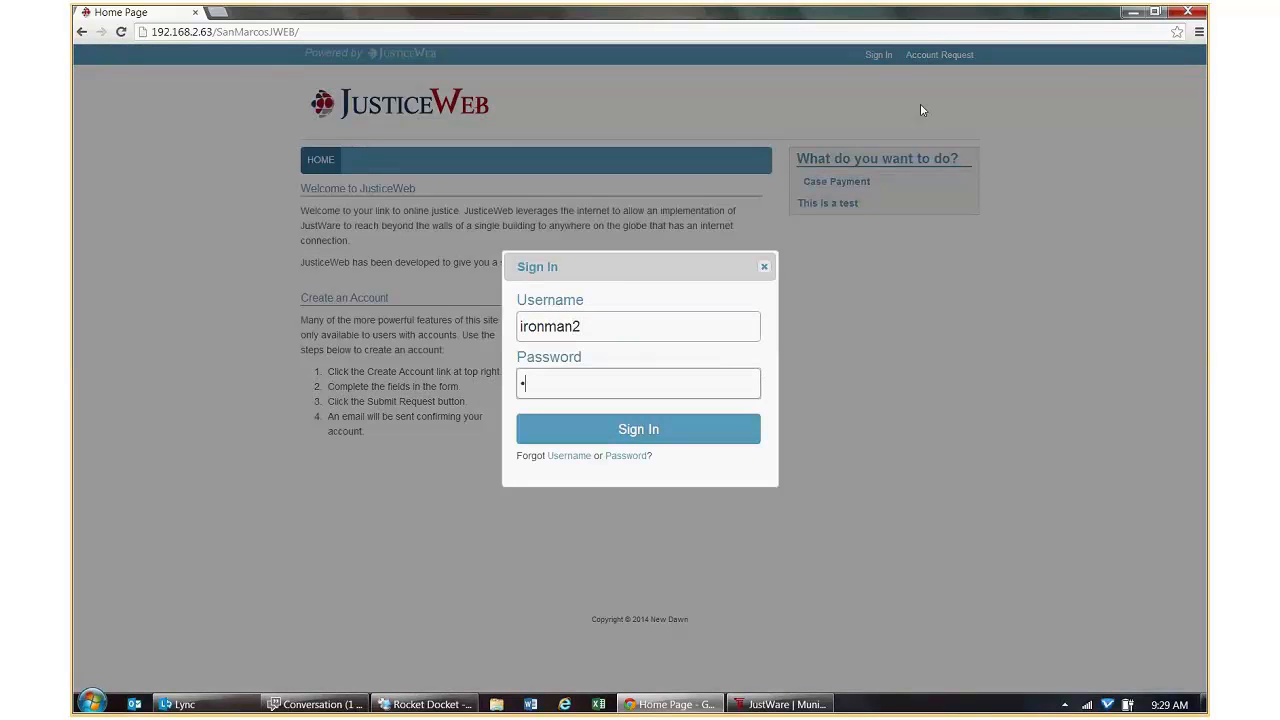
pyautogui.write('••')
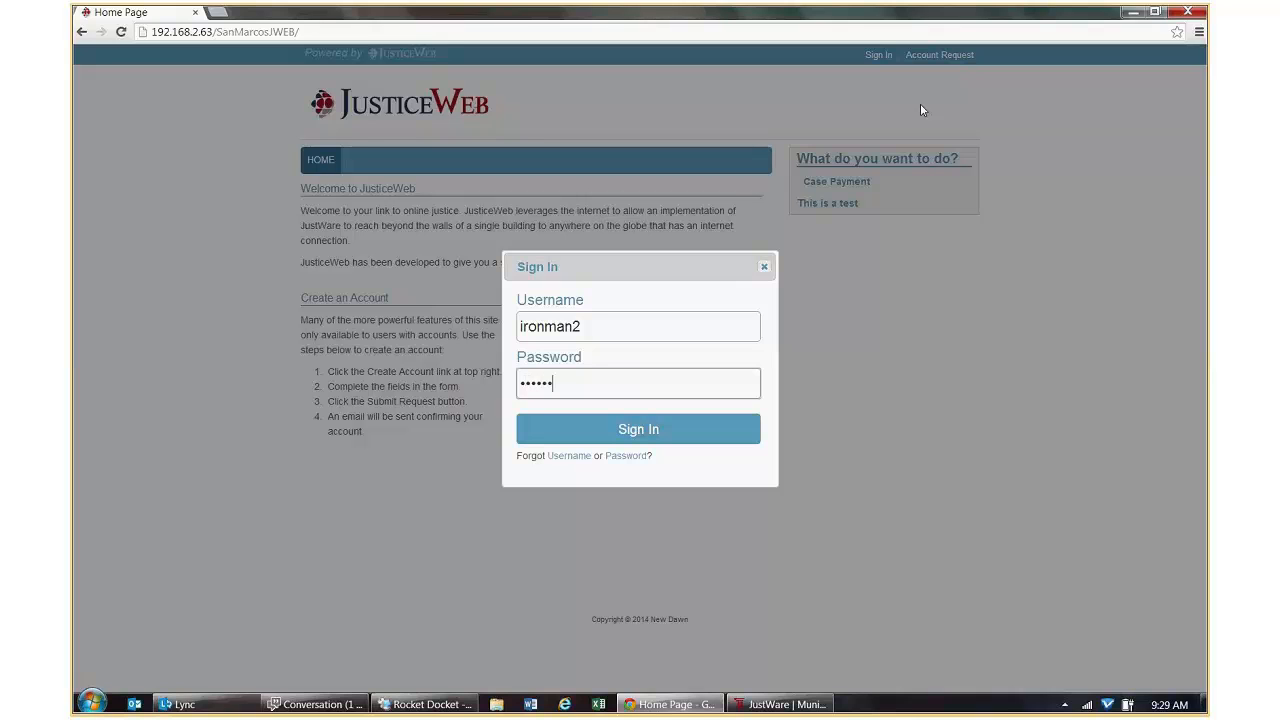
pyautogui.press('Return')
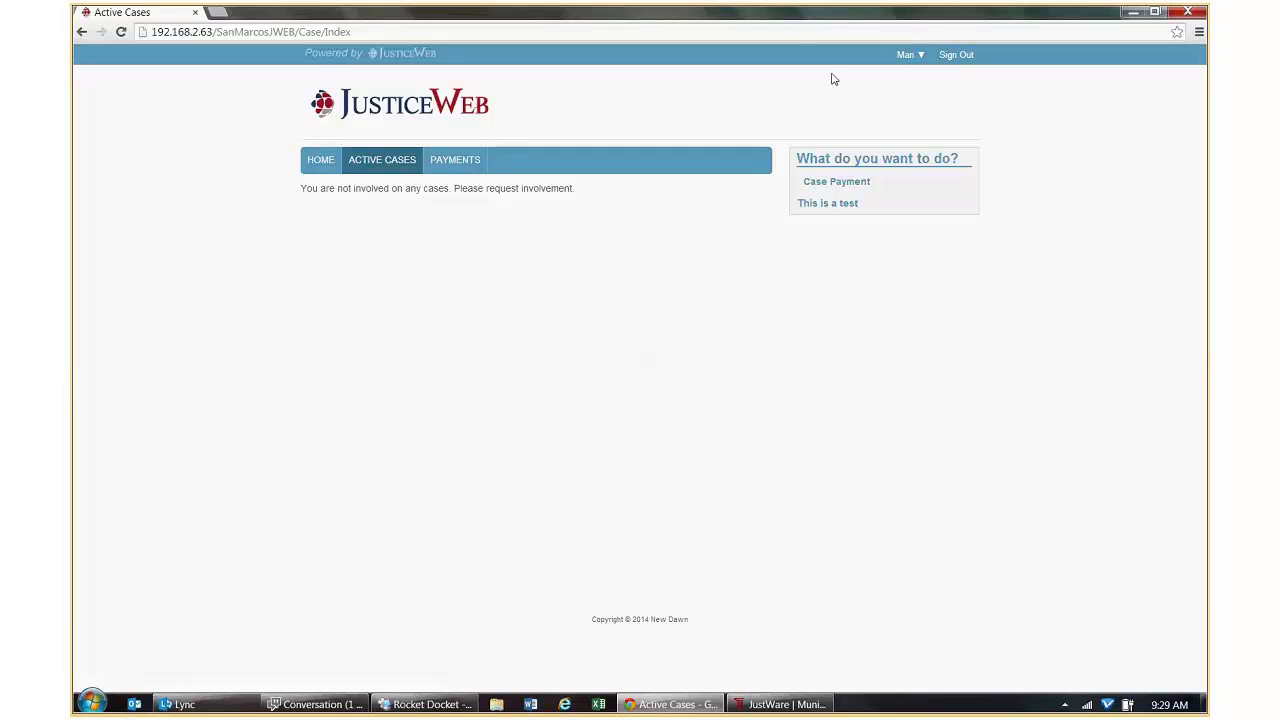
pyautogui.click(957, 56)
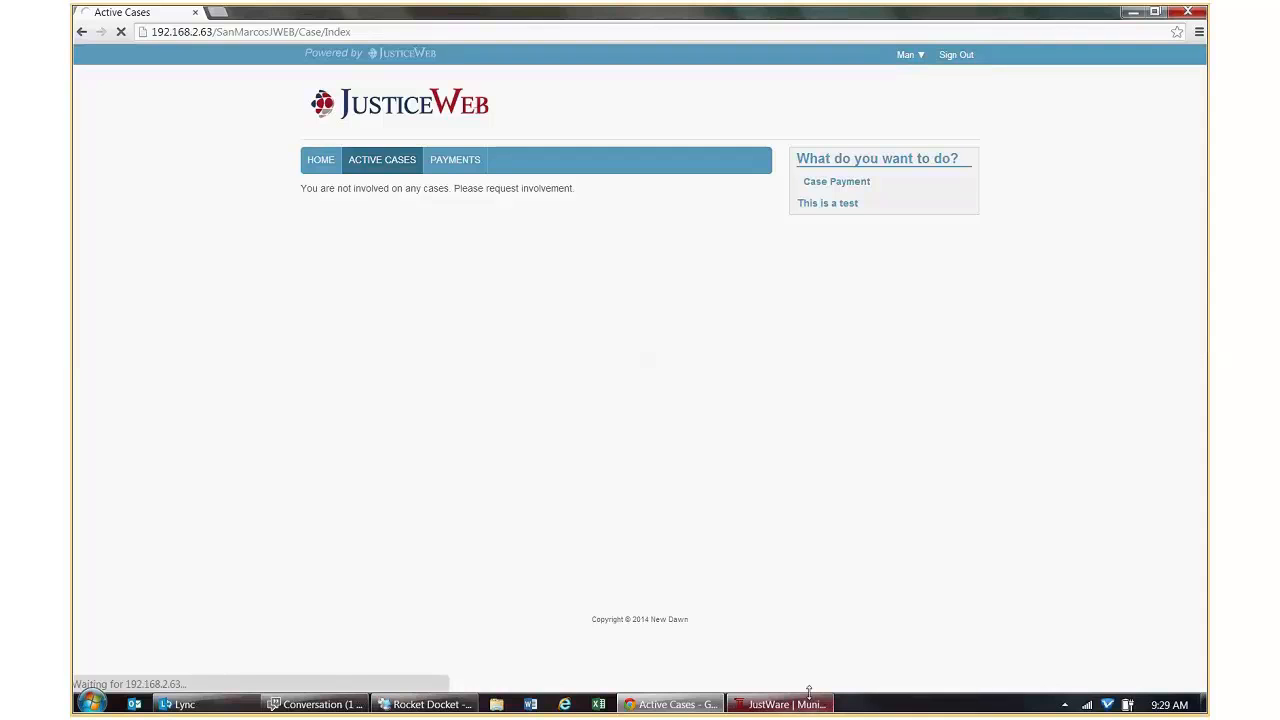
# Open the New Account Request page in Request Management's Page Configuration, showing the Add a Field list.
pyautogui.click(805, 706)
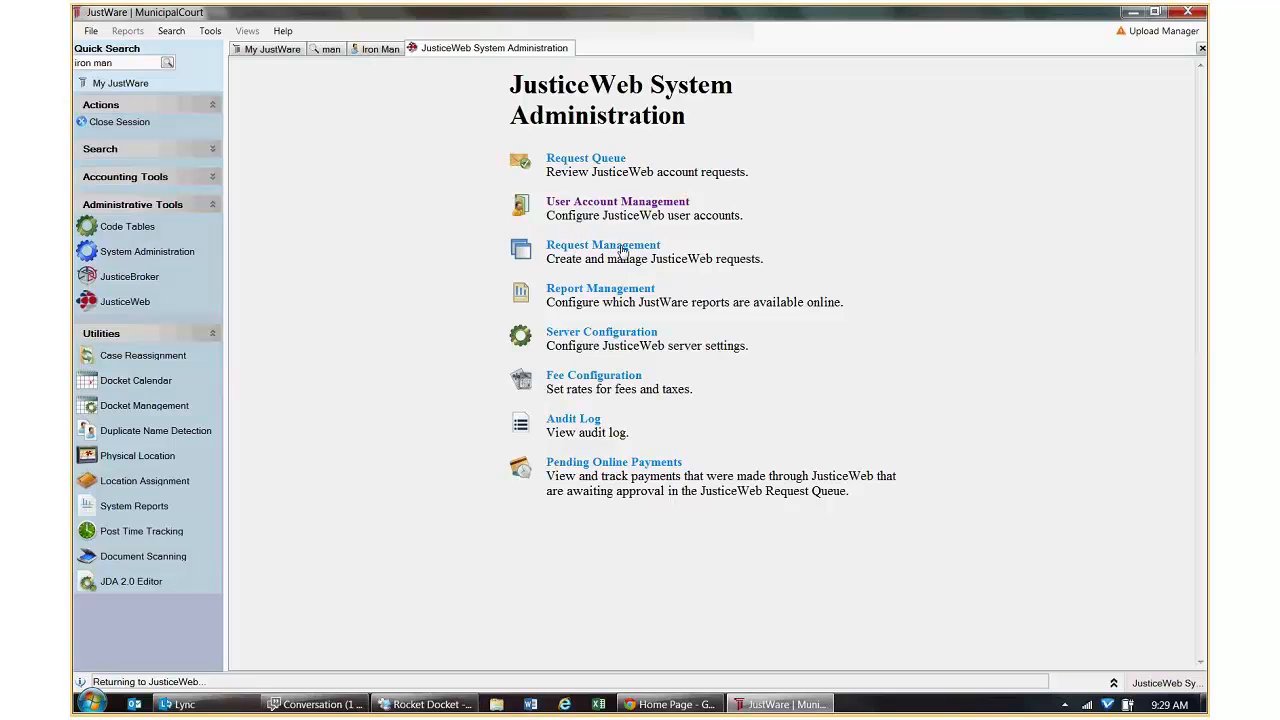
pyautogui.click(622, 250)
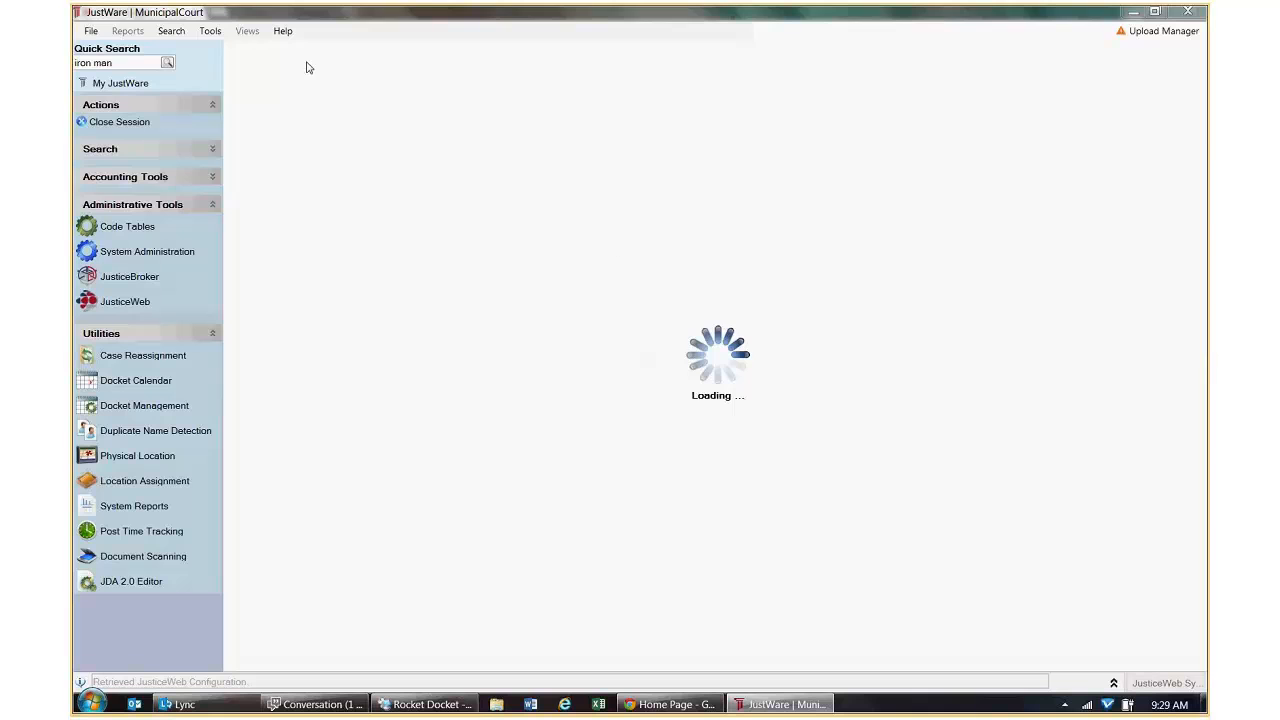
pyautogui.click(395, 73)
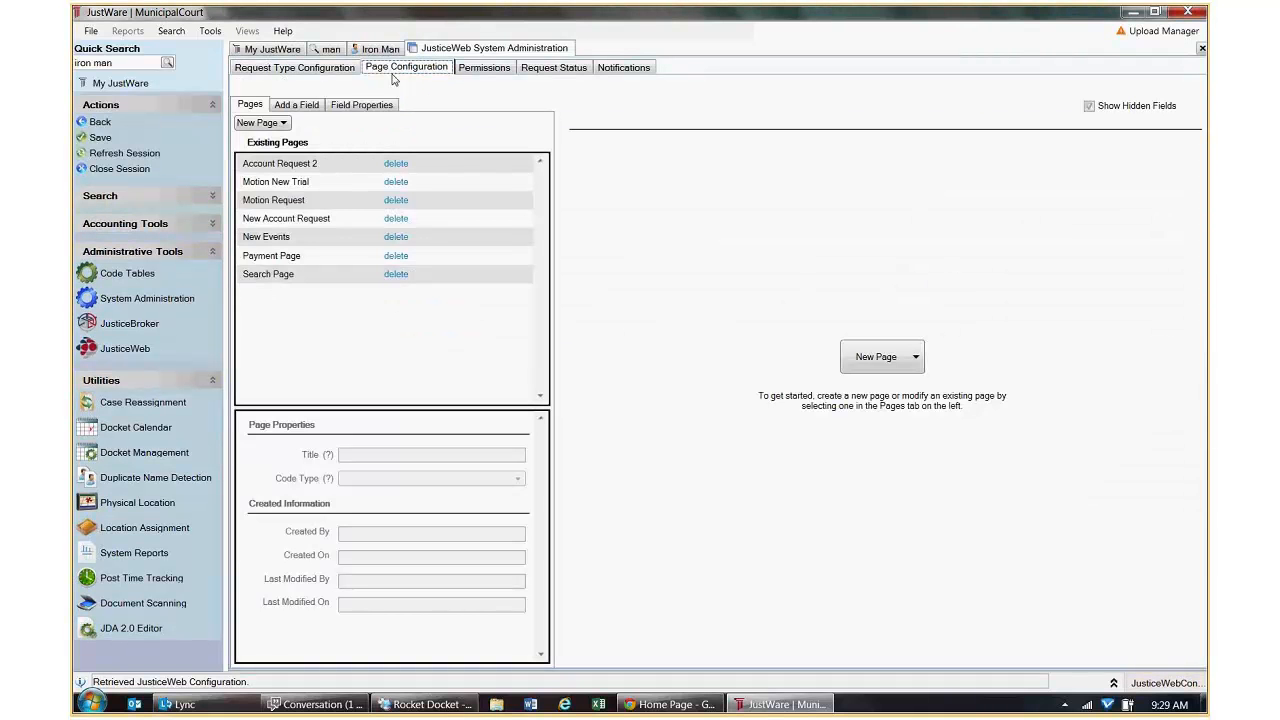
pyautogui.click(303, 105)
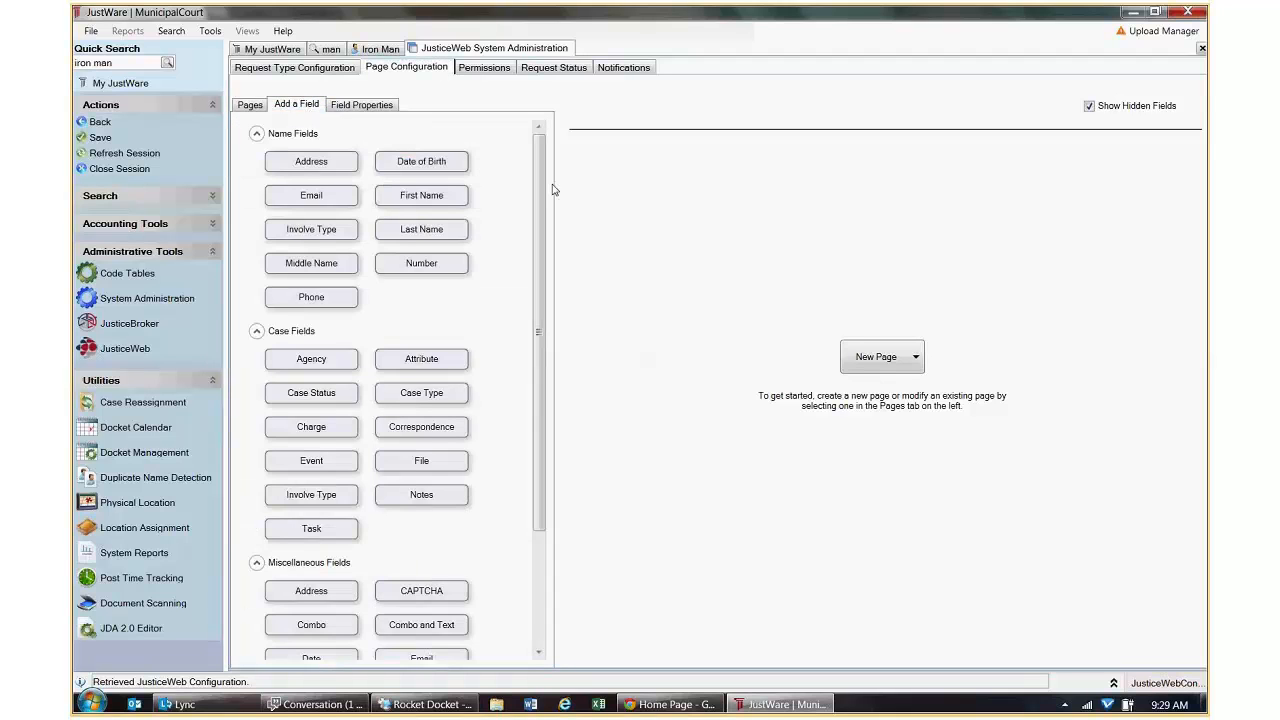
pyautogui.click(250, 102)
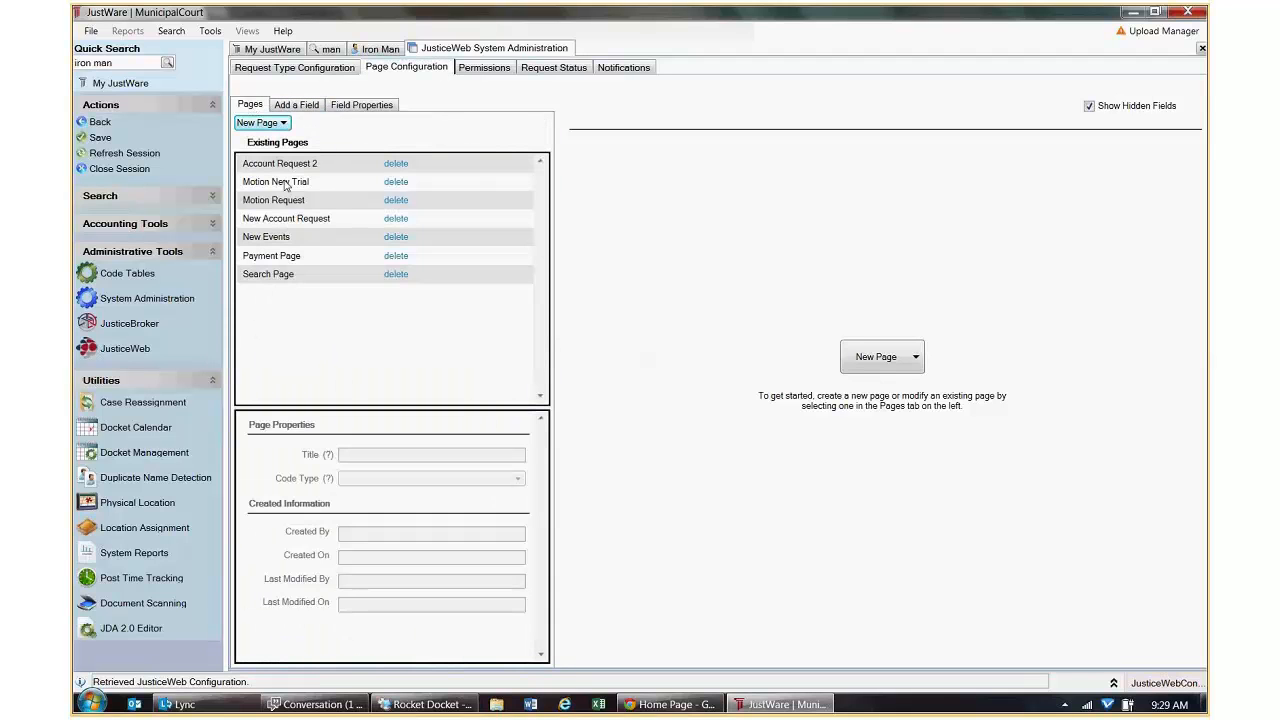
pyautogui.click(286, 218)
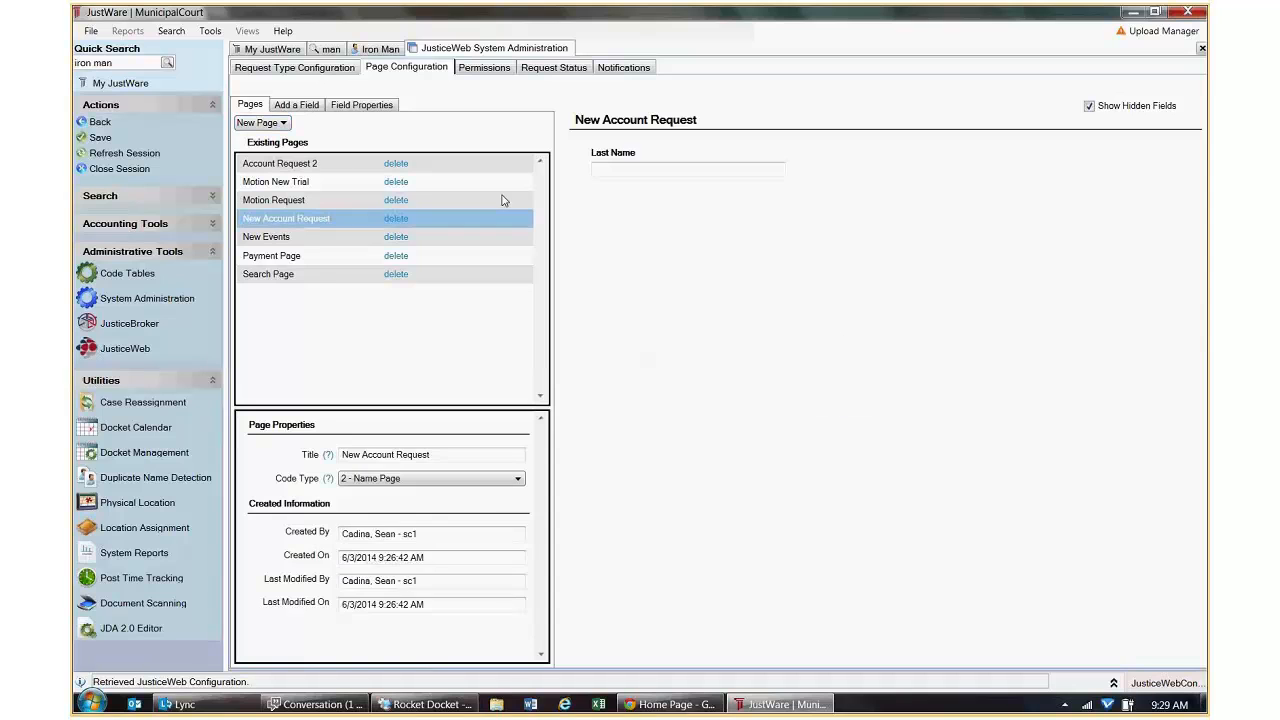
pyautogui.click(296, 104)
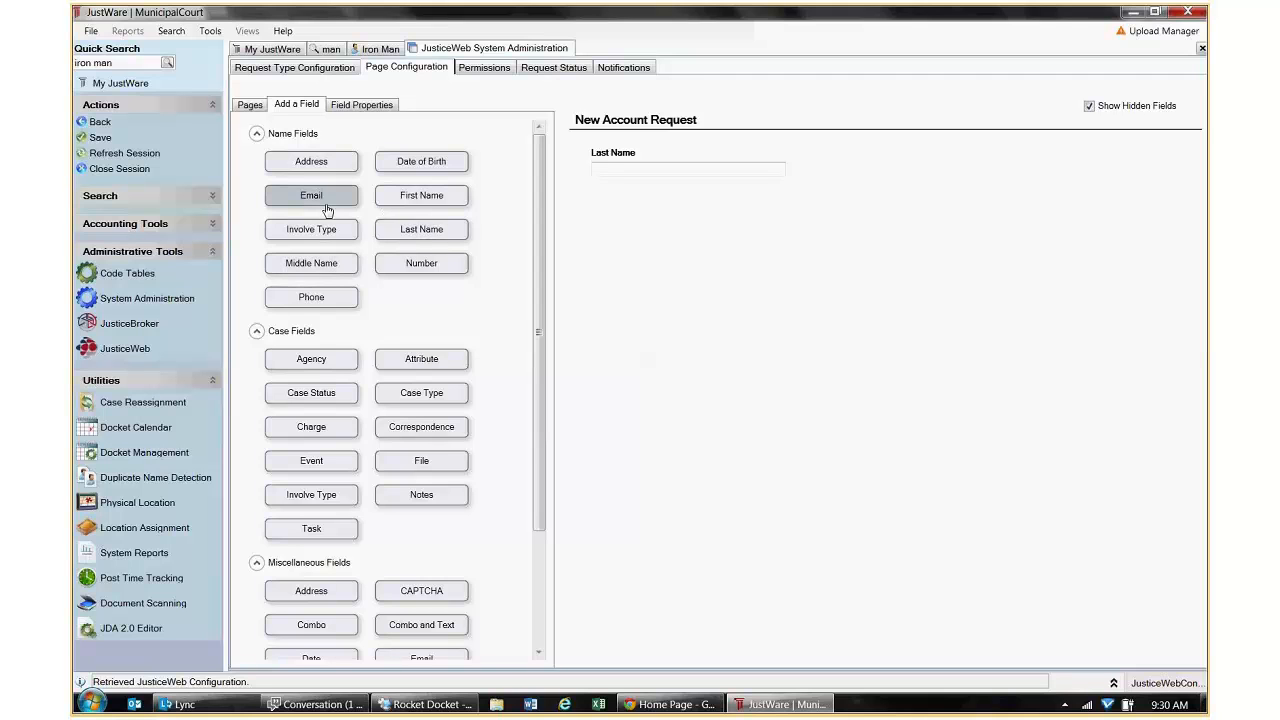
# Add First Name, Date of Birth and two Number fields below Last Name.
pyautogui.moveTo(415, 195); pyautogui.dragTo(569, 257)
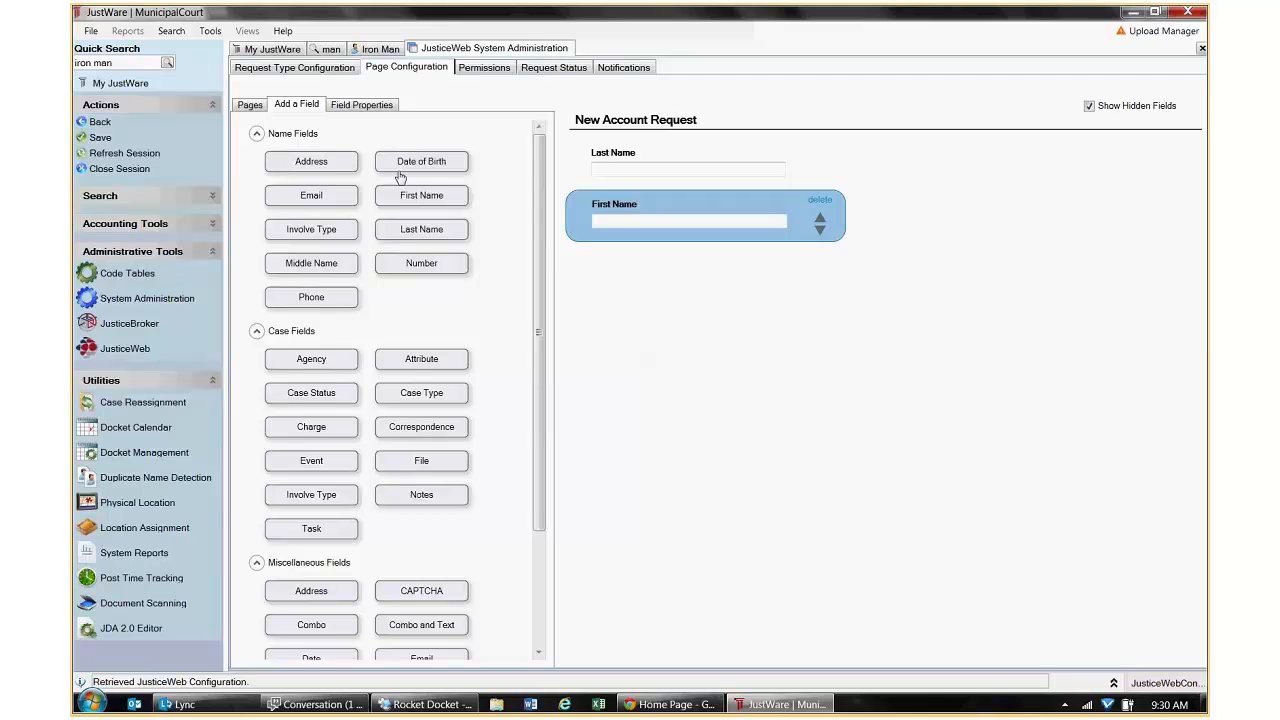
pyautogui.moveTo(400, 177); pyautogui.dragTo(666, 278)
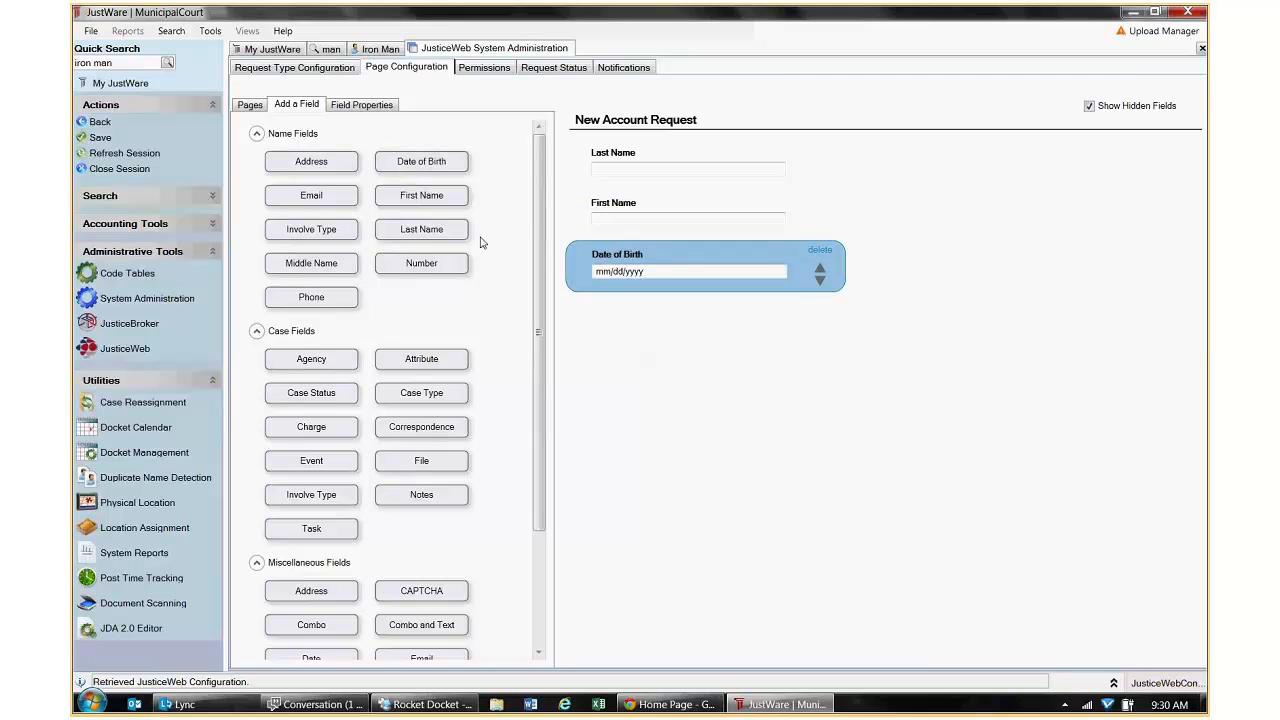
pyautogui.moveTo(409, 270); pyautogui.dragTo(767, 358)
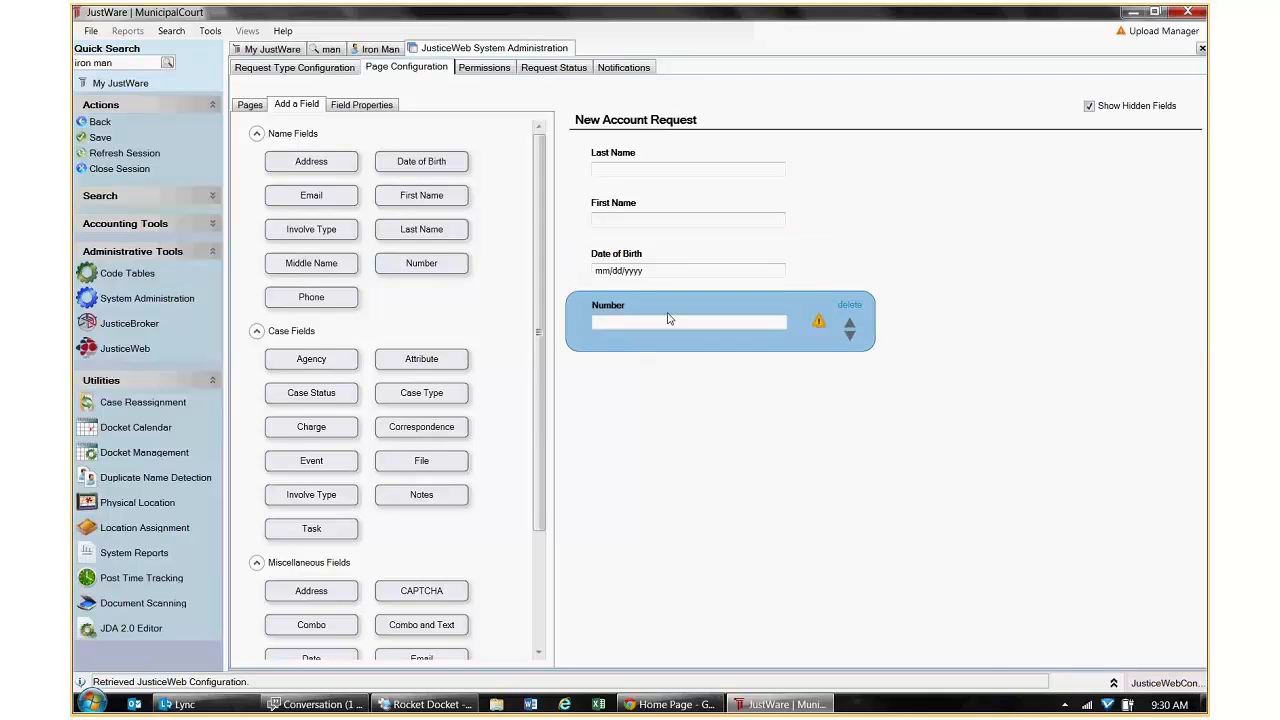
pyautogui.moveTo(820, 327)
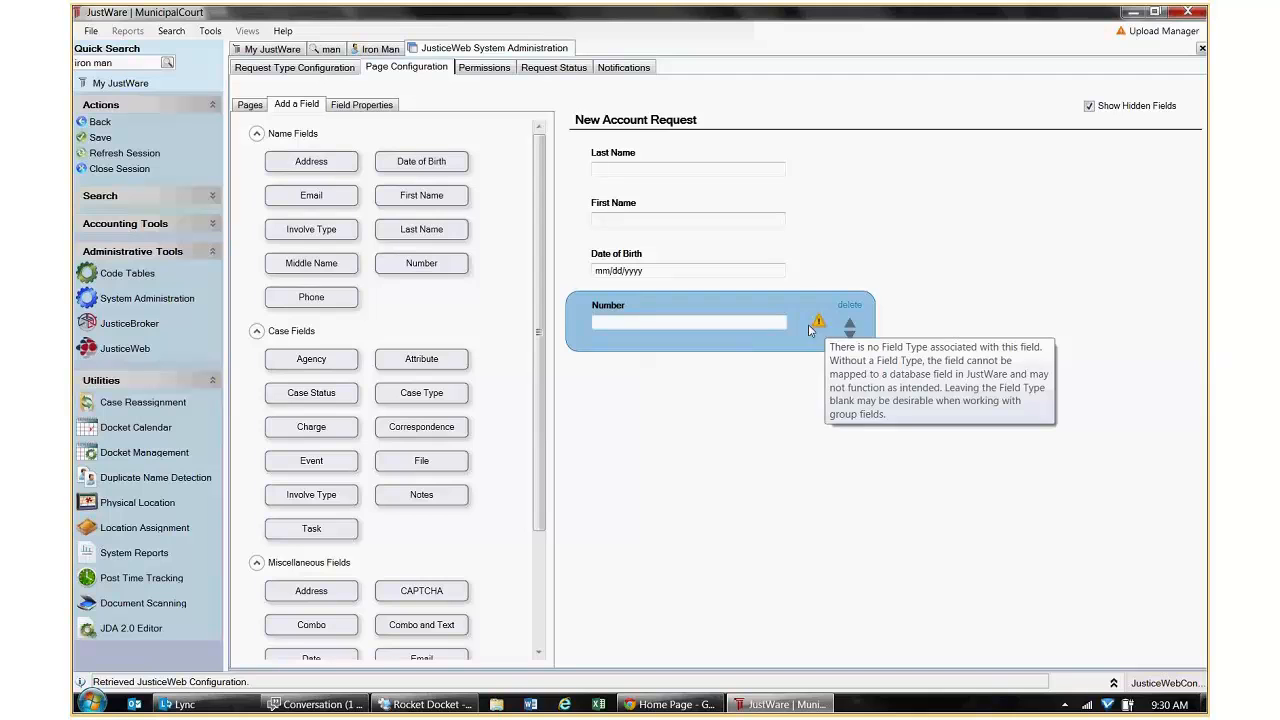
pyautogui.click(415, 265)
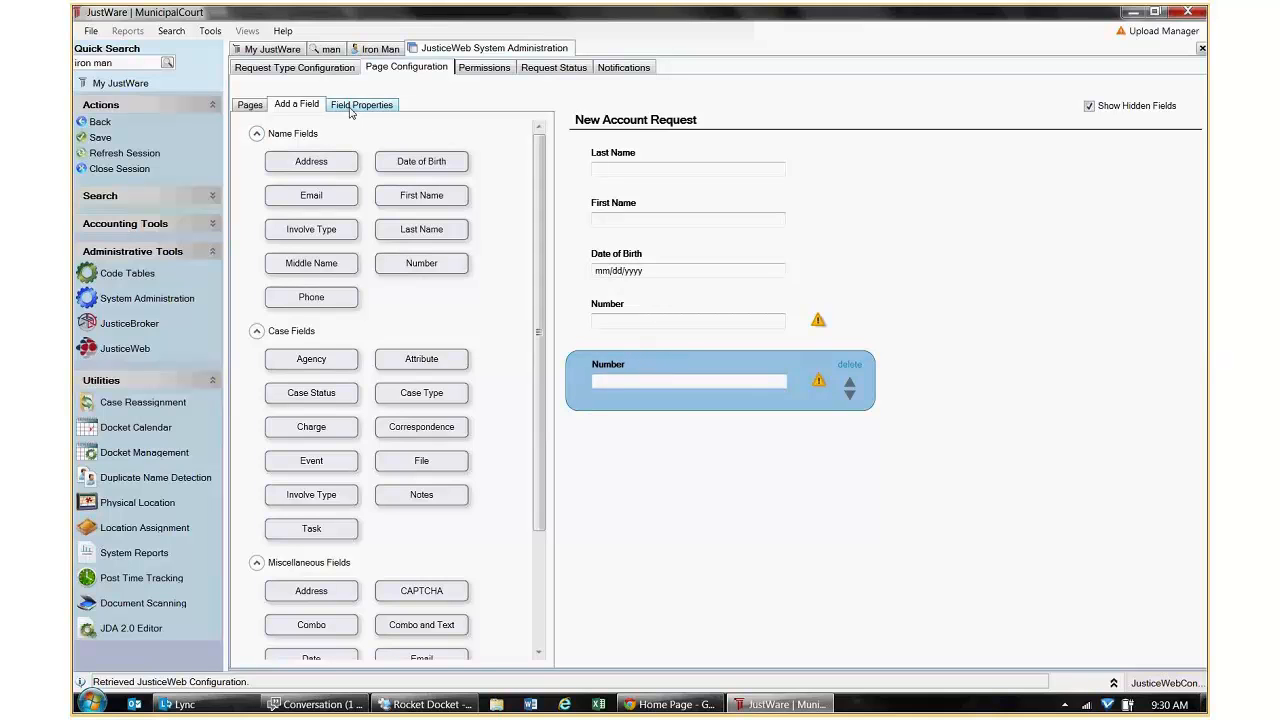
# Retitle the upper Number field 'SSN' and make it a Social Security Number field type.
pyautogui.click(352, 110)
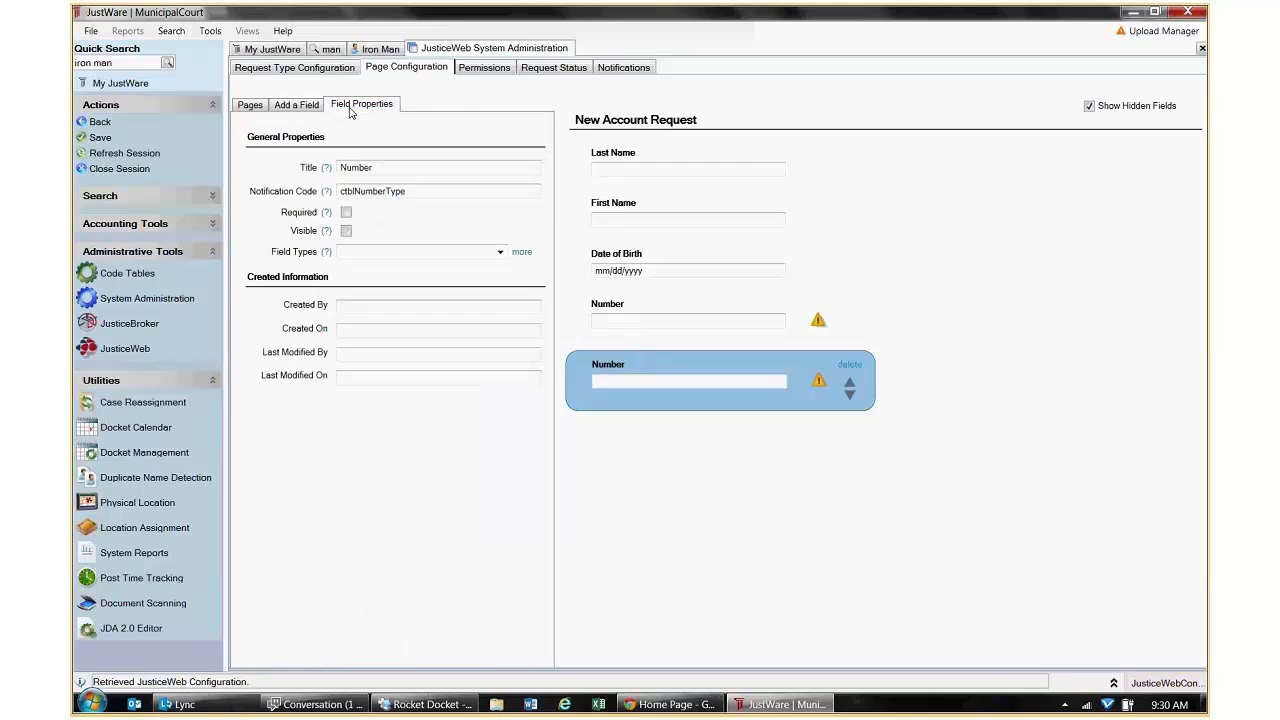
pyautogui.click(665, 320)
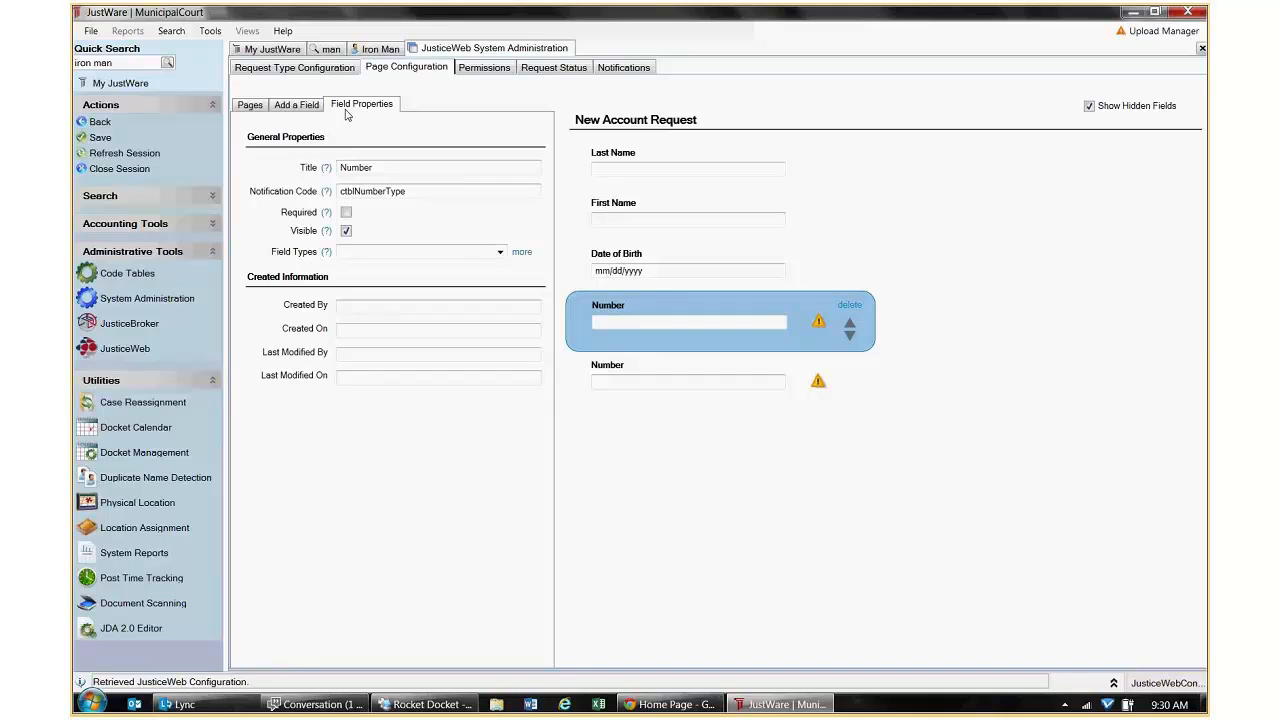
pyautogui.doubleClick(343, 168)
pyautogui.click(343, 170)
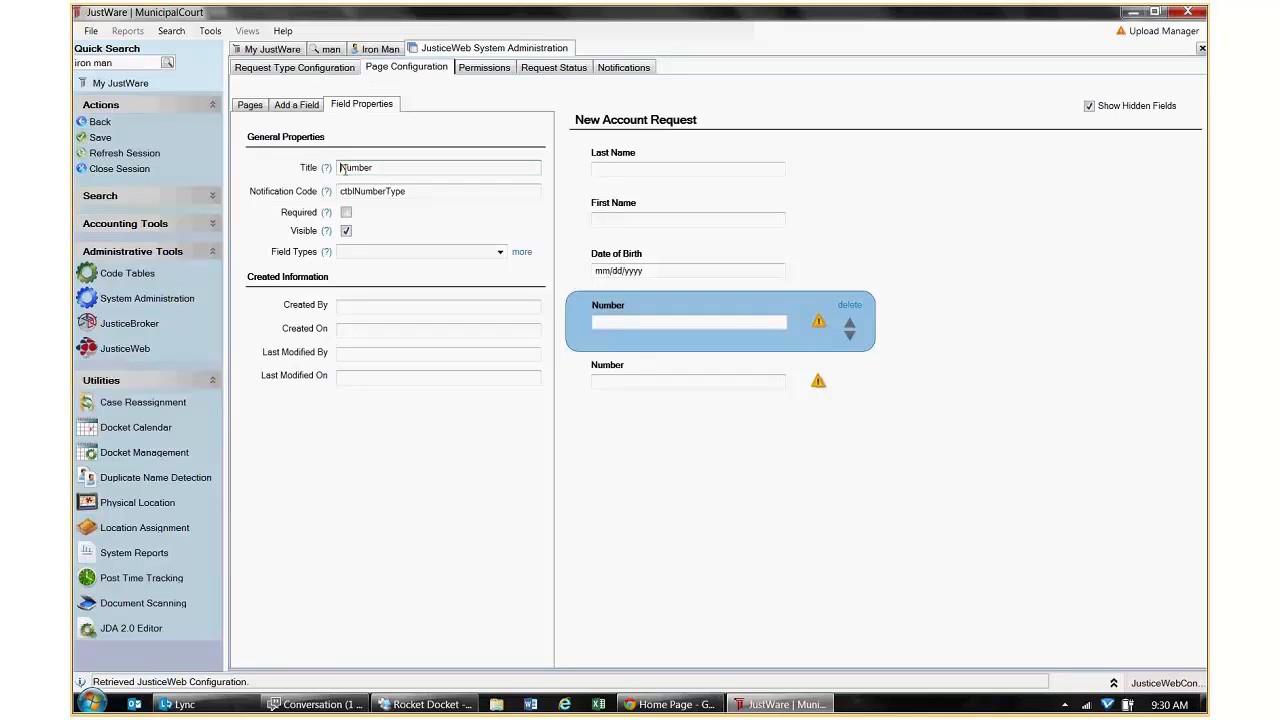
pyautogui.write('SS')
pyautogui.press('Delete')
pyautogui.press('Delete')
pyautogui.press('Delete')
pyautogui.press('Delete')
pyautogui.press('Delete')
pyautogui.click(500, 252)
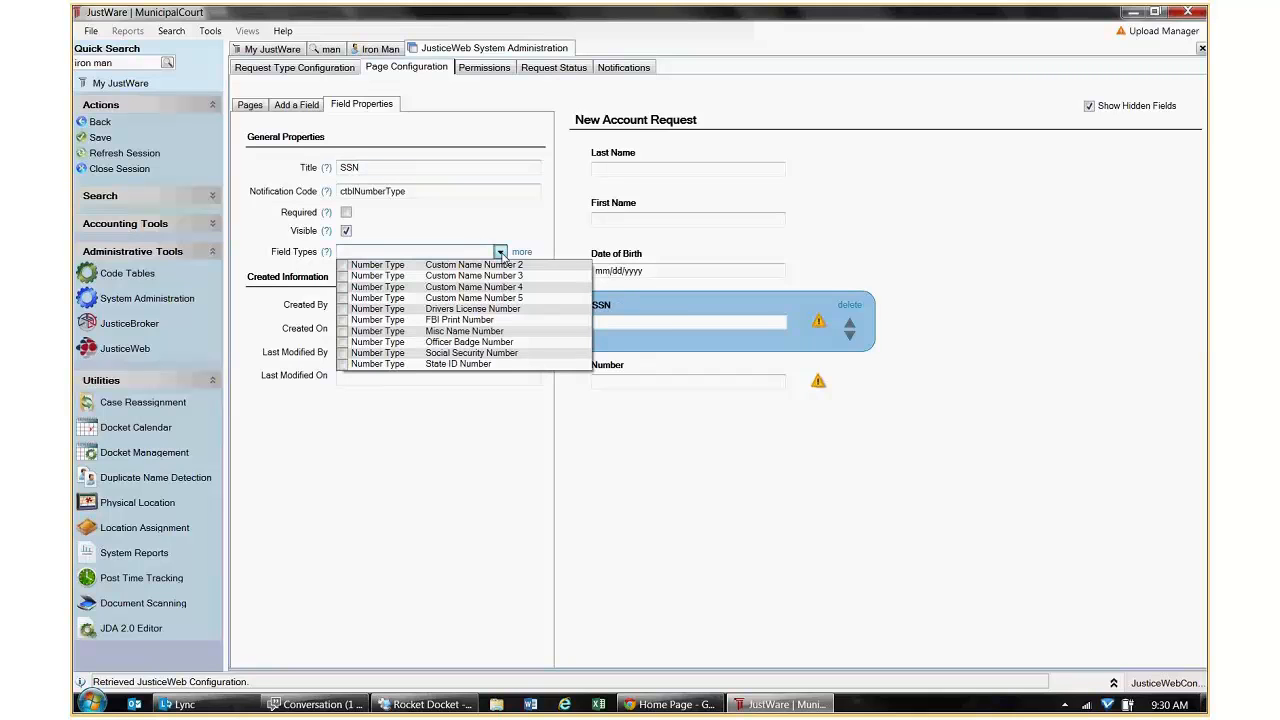
pyautogui.click(501, 354)
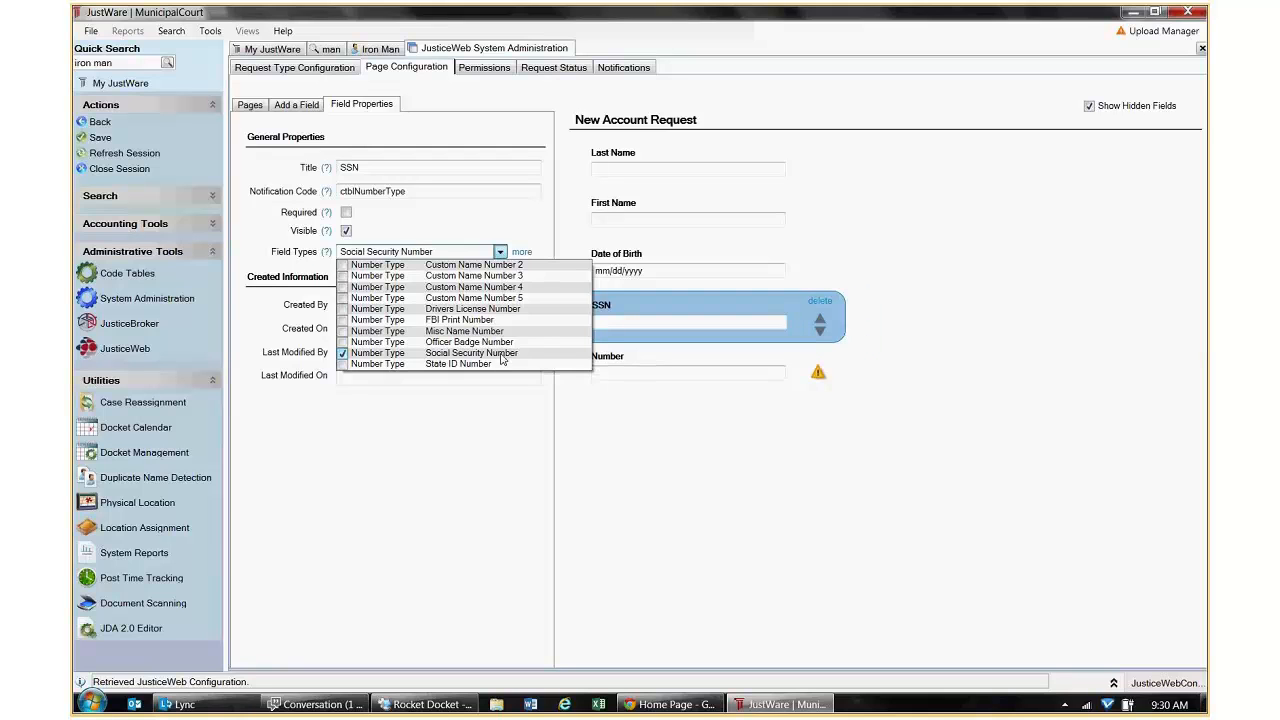
pyautogui.click(659, 430)
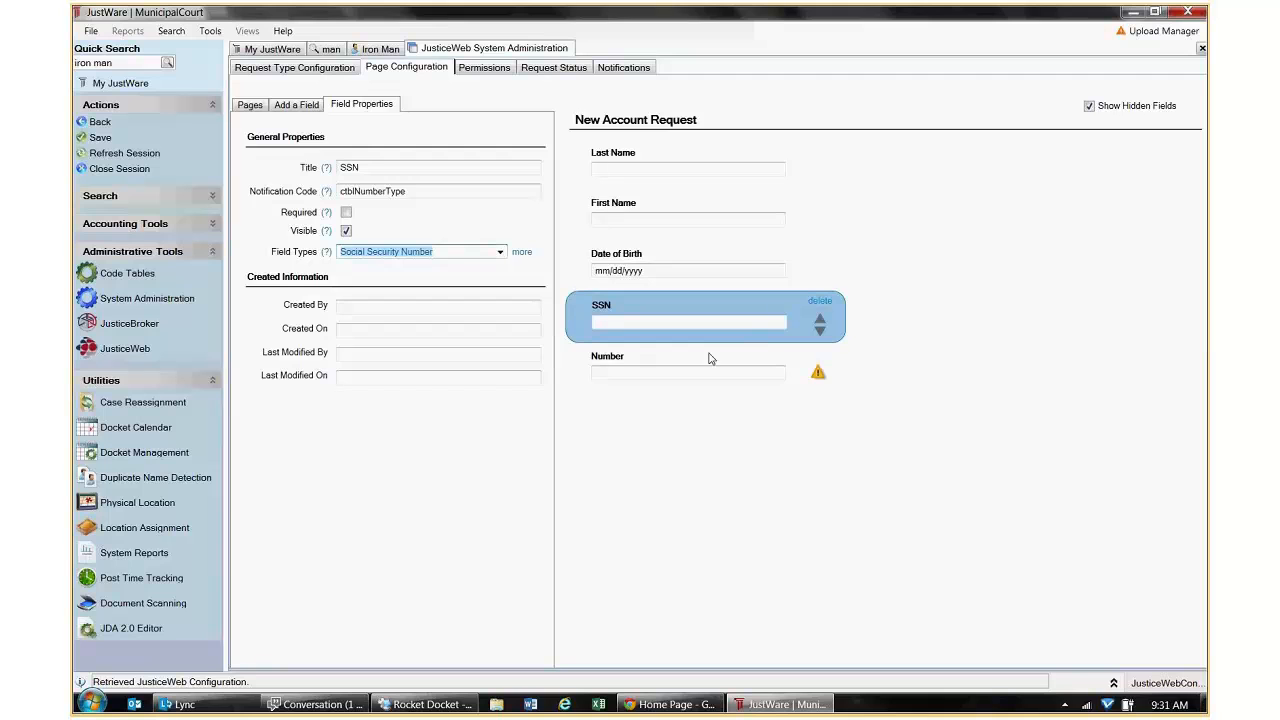
# Retitle the other Number field 'DL Number', set it to Drivers License Number, and save.
pyautogui.click(818, 376)
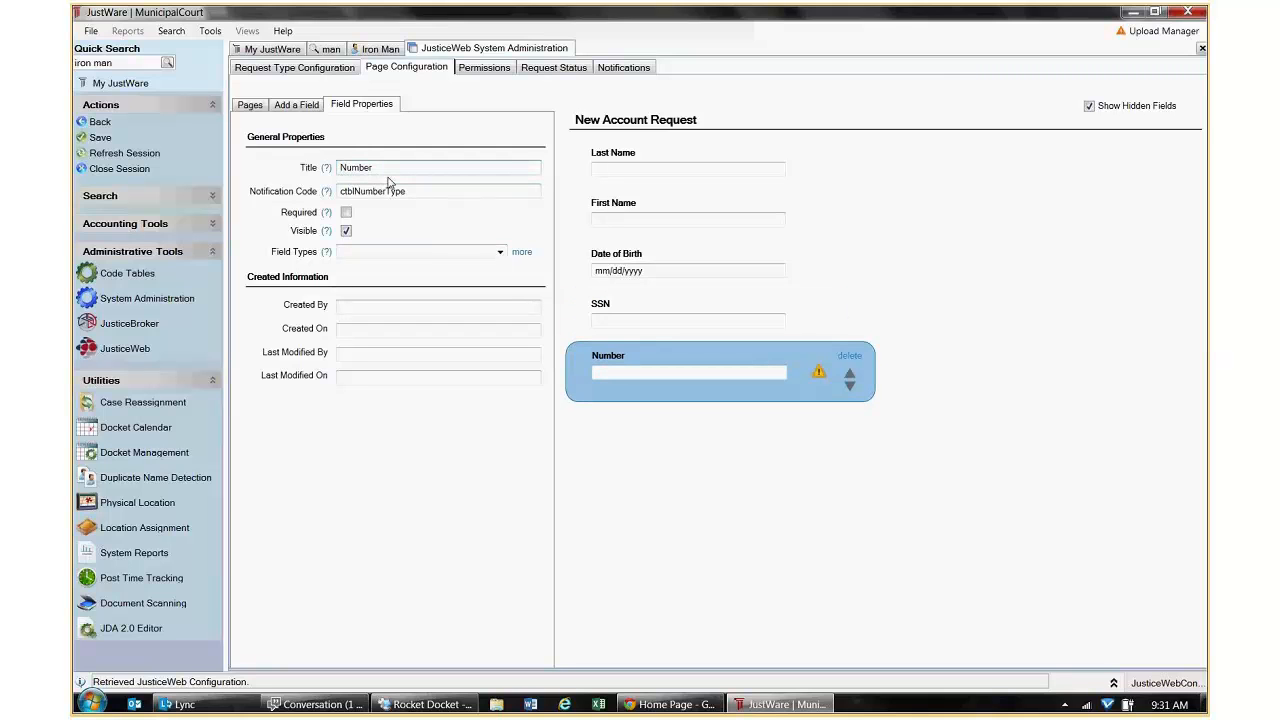
pyautogui.write('DL')
pyautogui.click(500, 254)
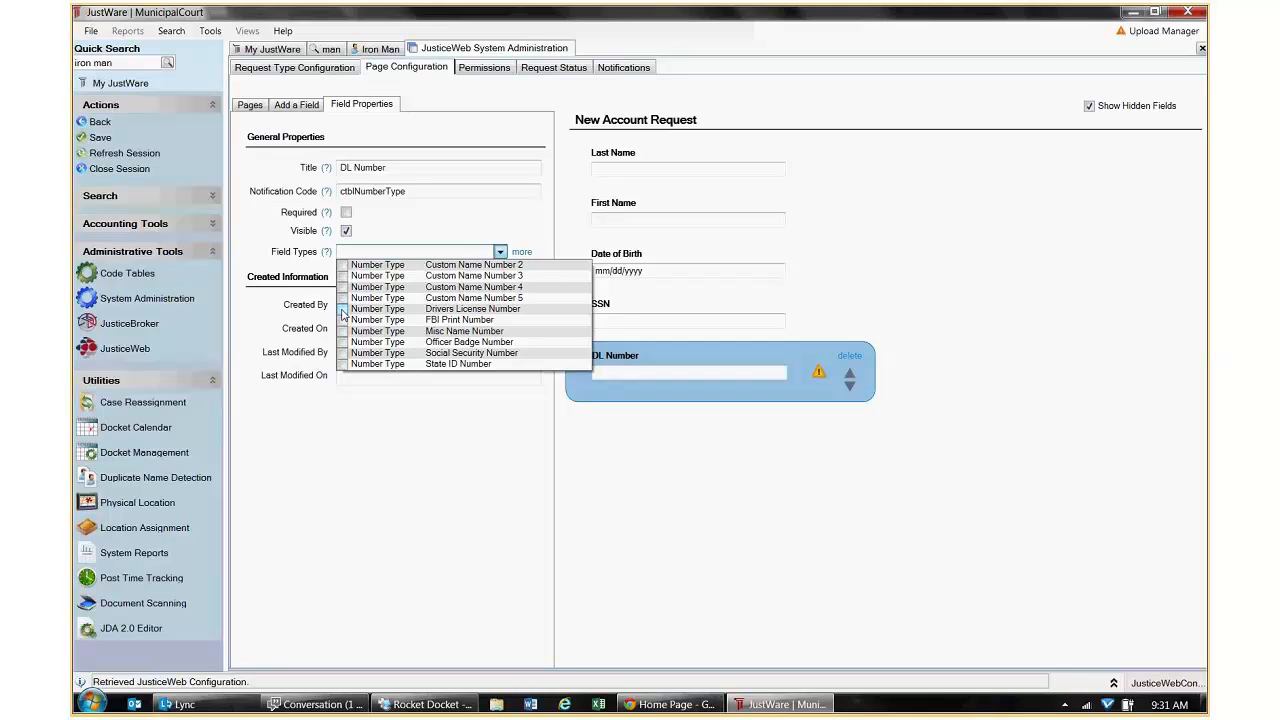
pyautogui.click(342, 313)
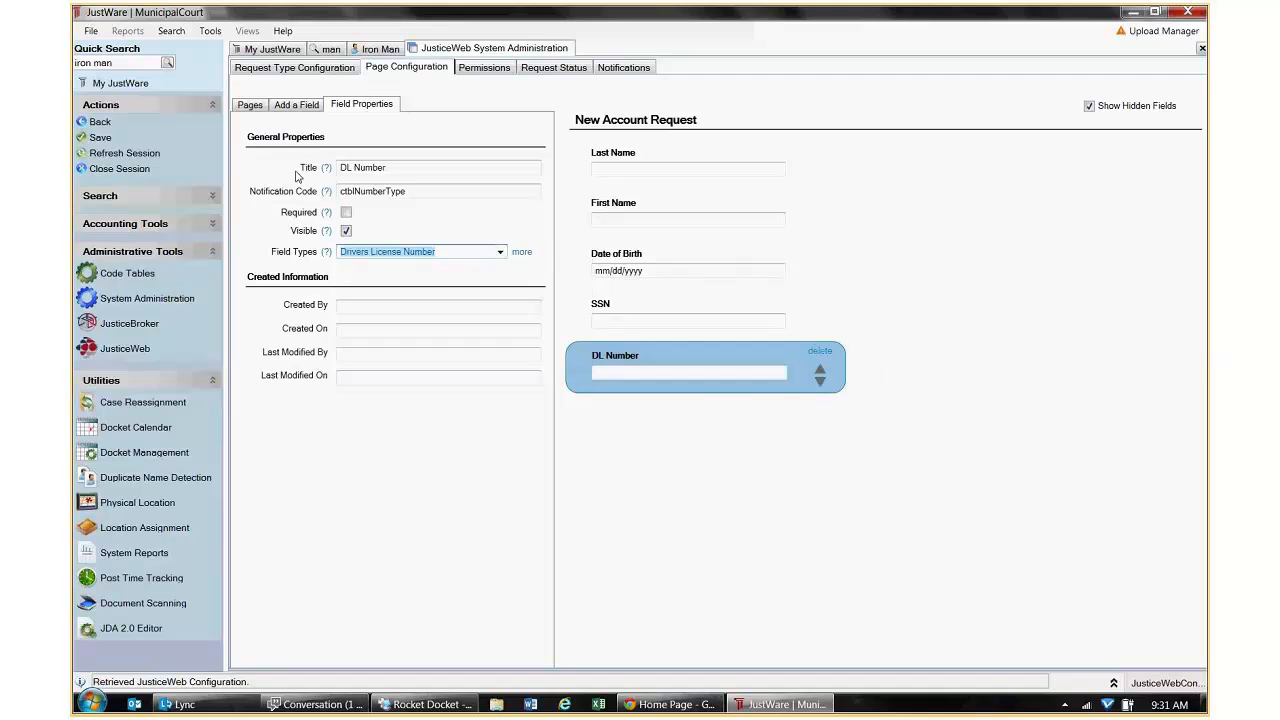
pyautogui.click(100, 138)
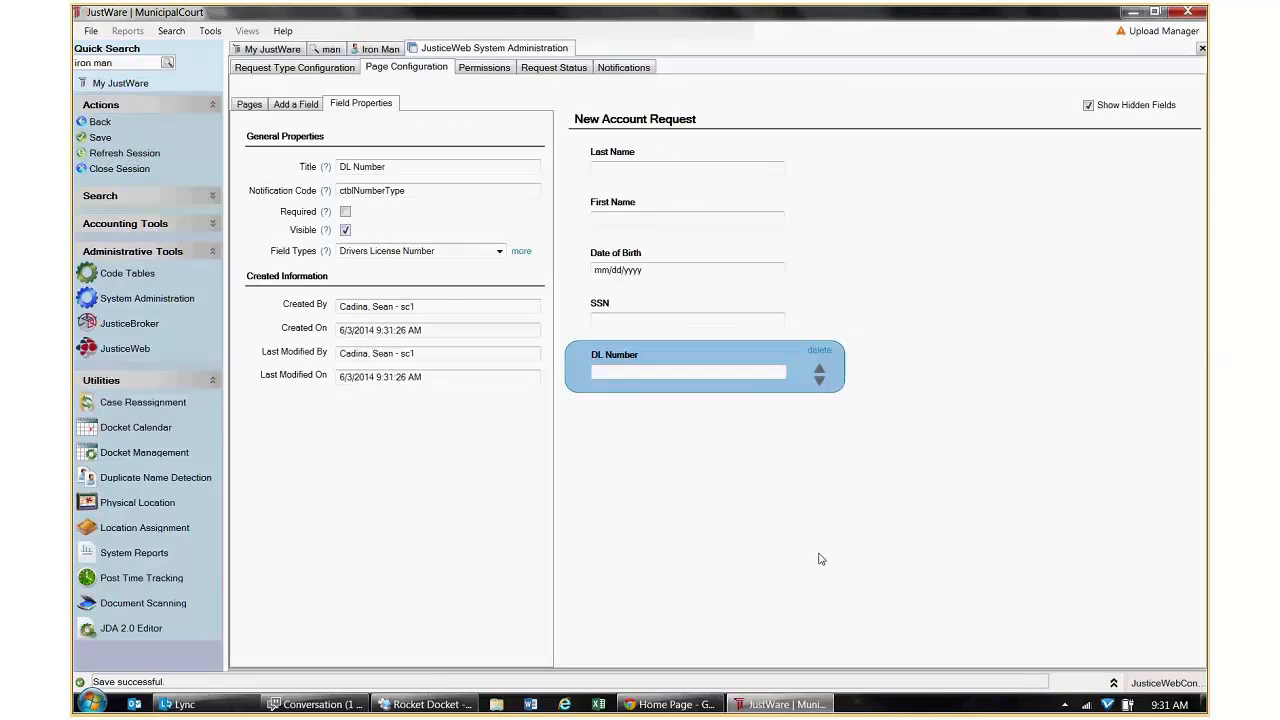
pyautogui.click(652, 705)
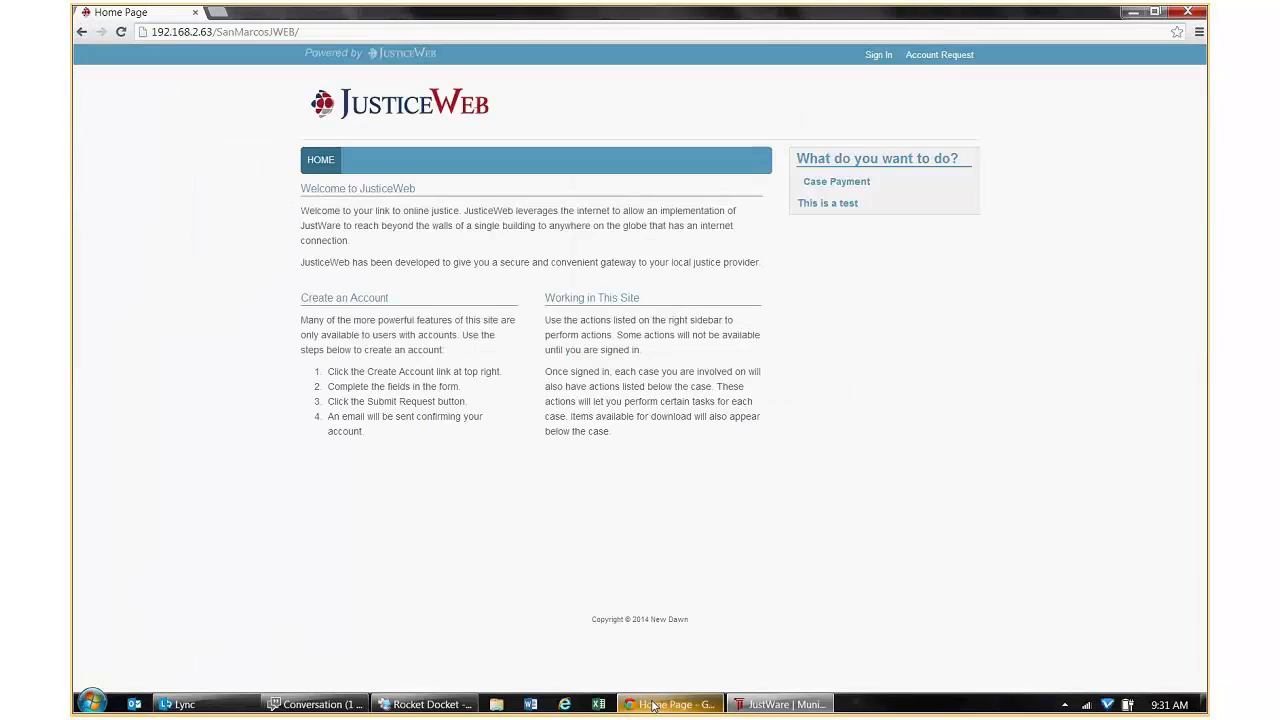
# Check JusticeWeb's account request form for the new First Name, Date of Birth, SSN and DL Number fields.
pyautogui.click(935, 57)
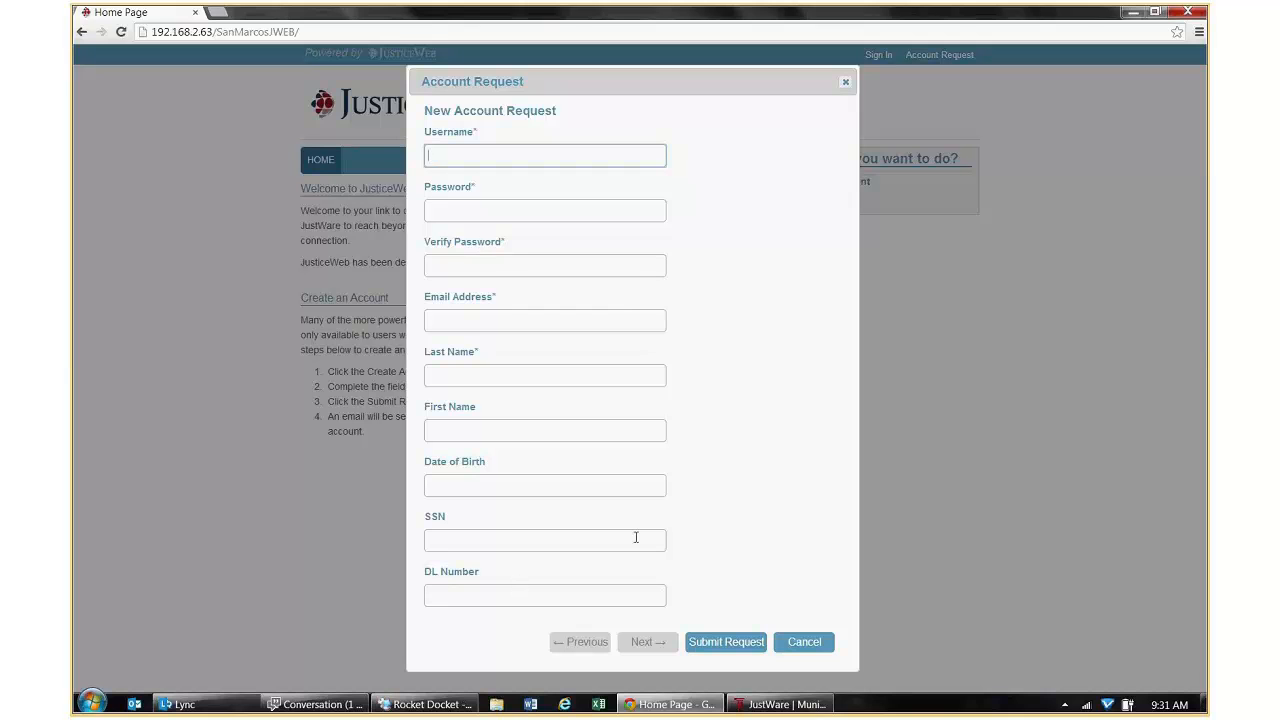
pyautogui.click(772, 705)
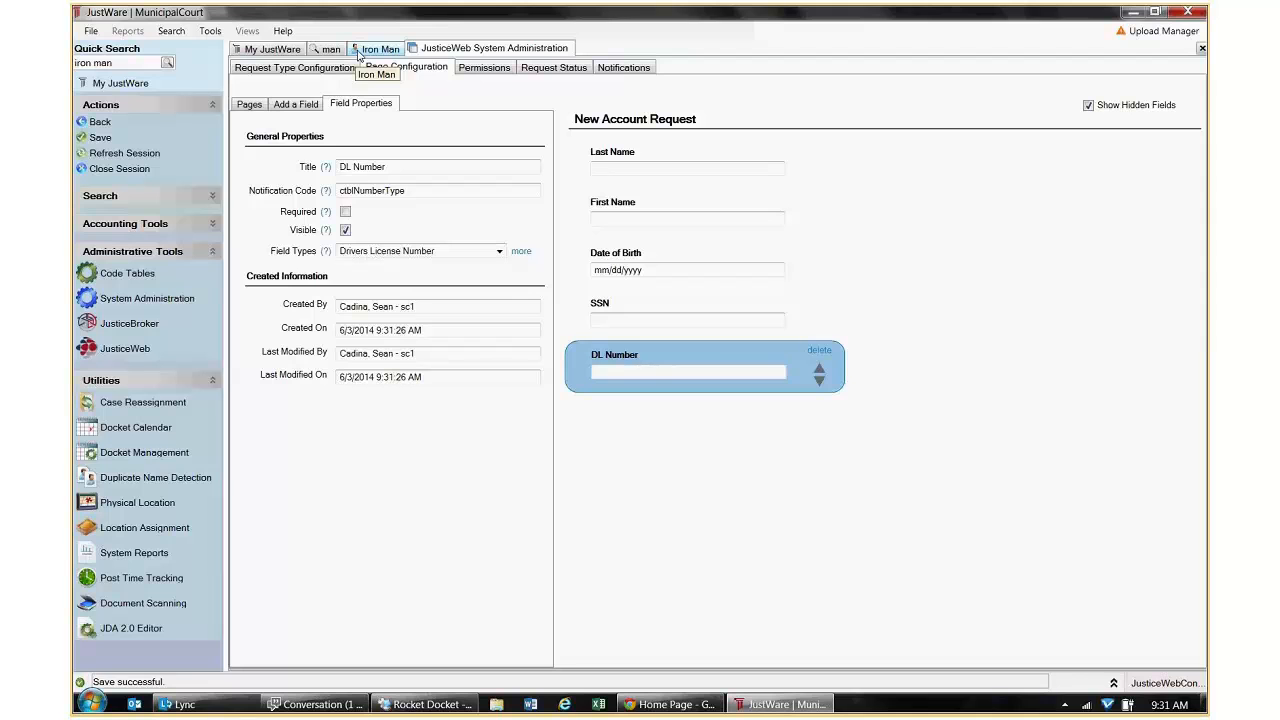
# Delete two test accounts from User Account Management, leaving one, and save the change.
pyautogui.click(103, 123)
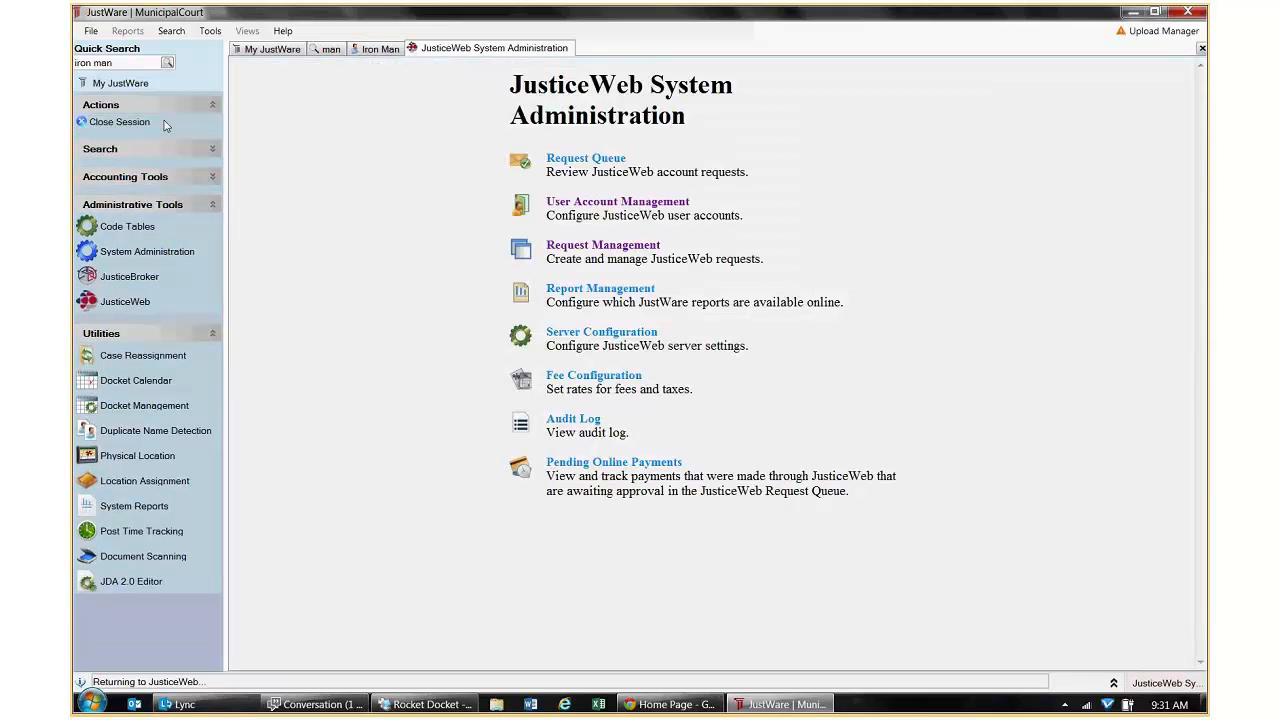
pyautogui.click(575, 202)
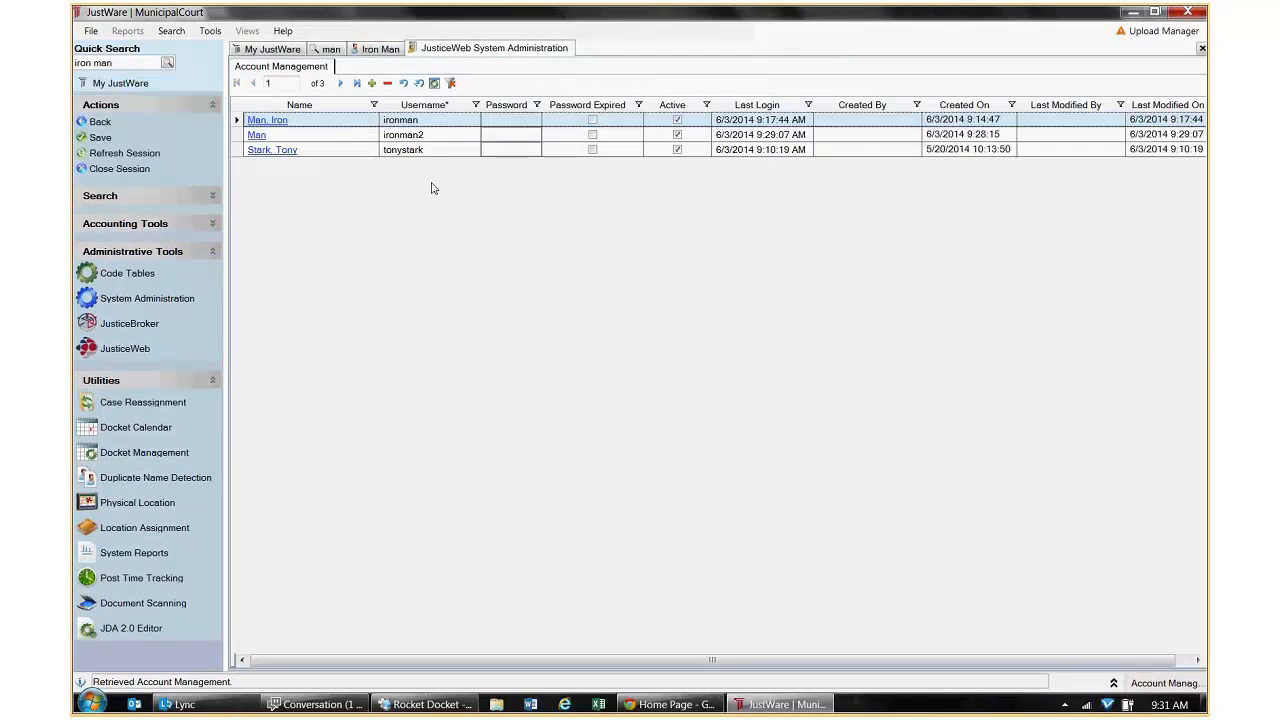
pyautogui.click(389, 85)
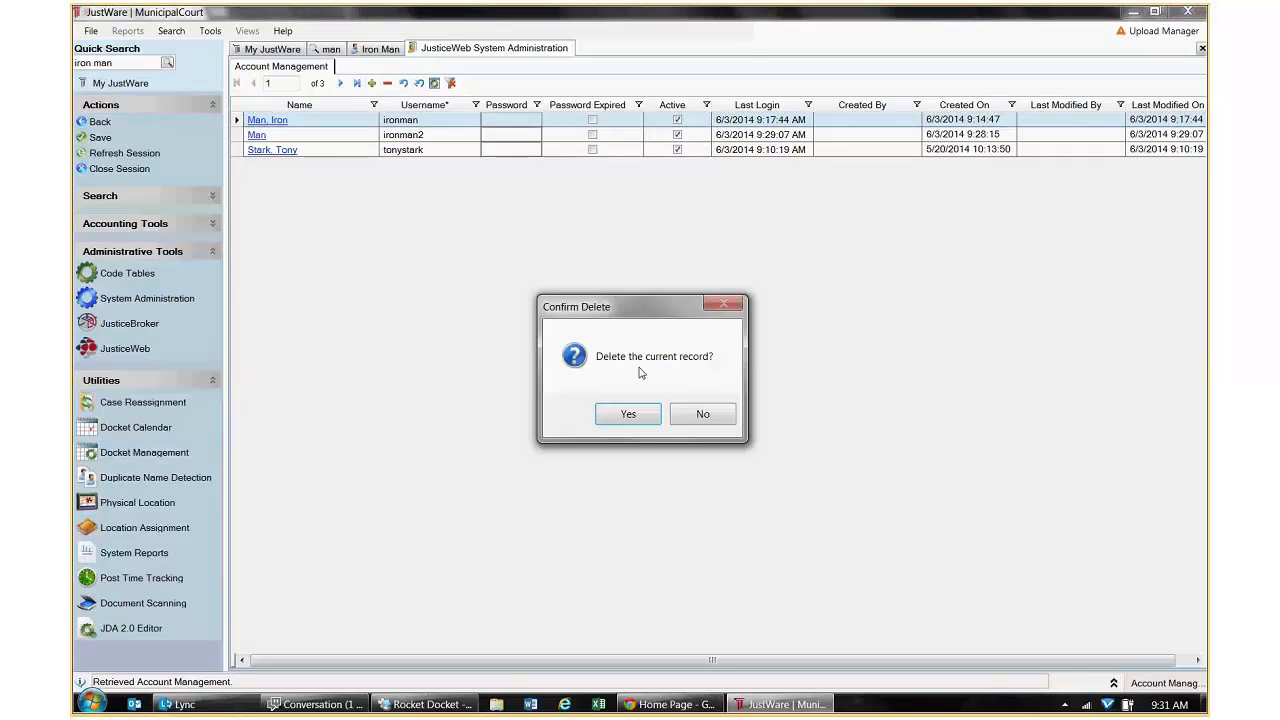
pyautogui.click(638, 420)
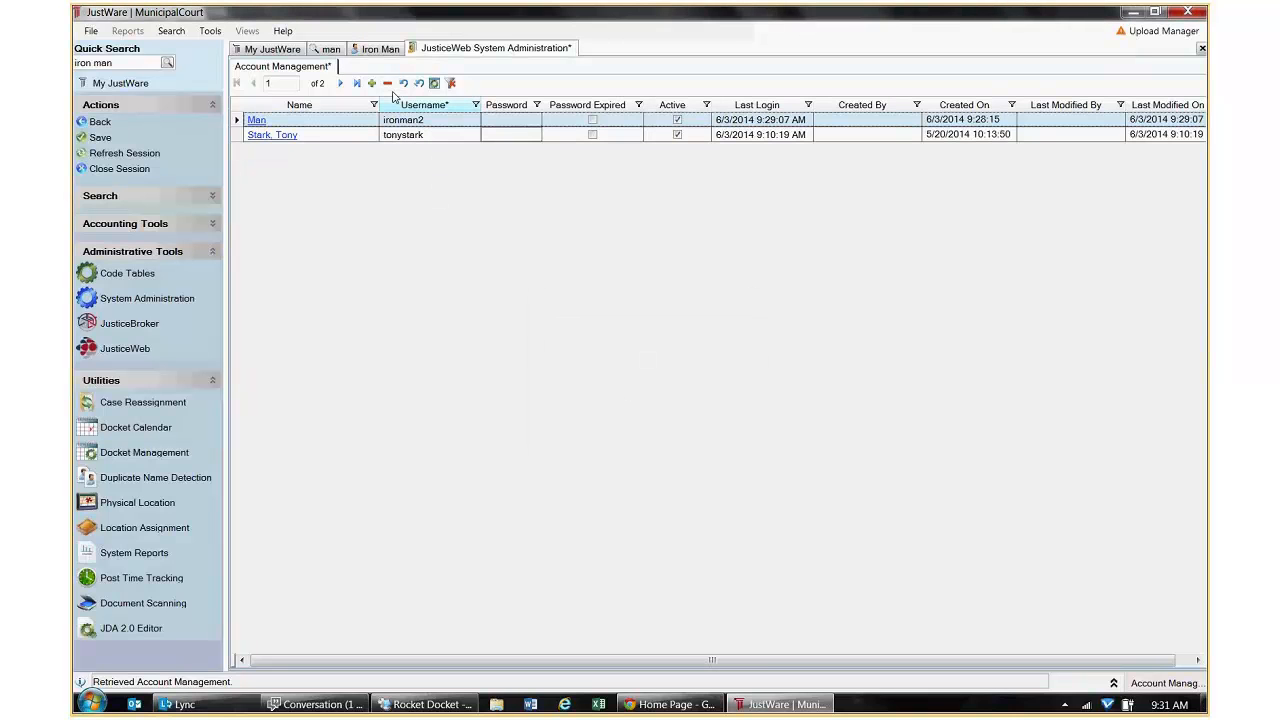
pyautogui.click(100, 137)
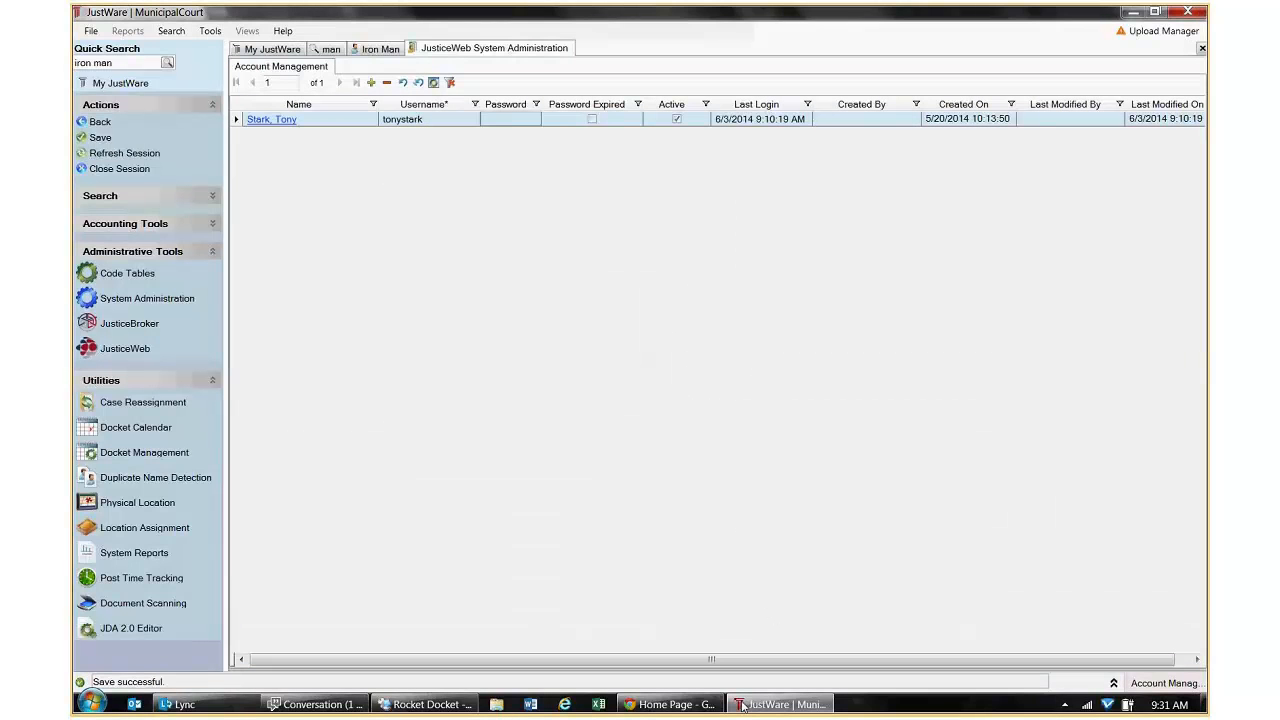
pyautogui.click(670, 704)
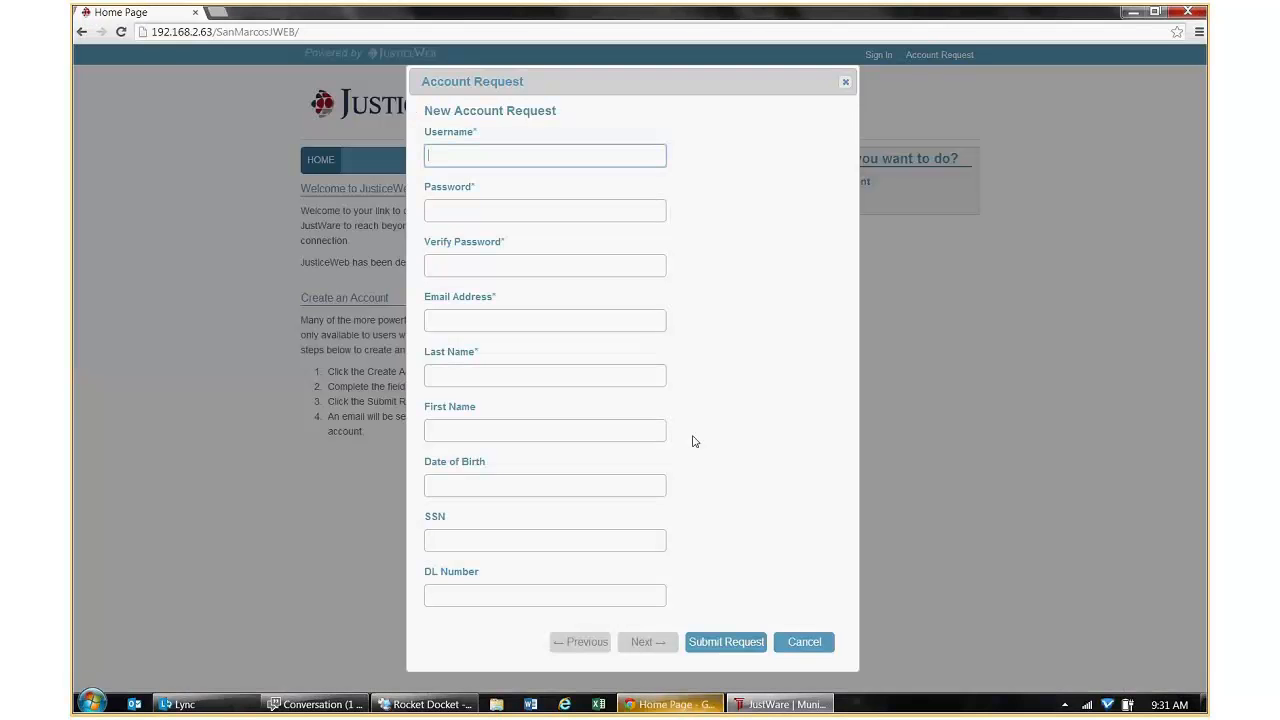
# Enter the new account's username, password and its confirmation, e-mail address, and last and first names.
pyautogui.write('ironman')
pyautogui.click(556, 213)
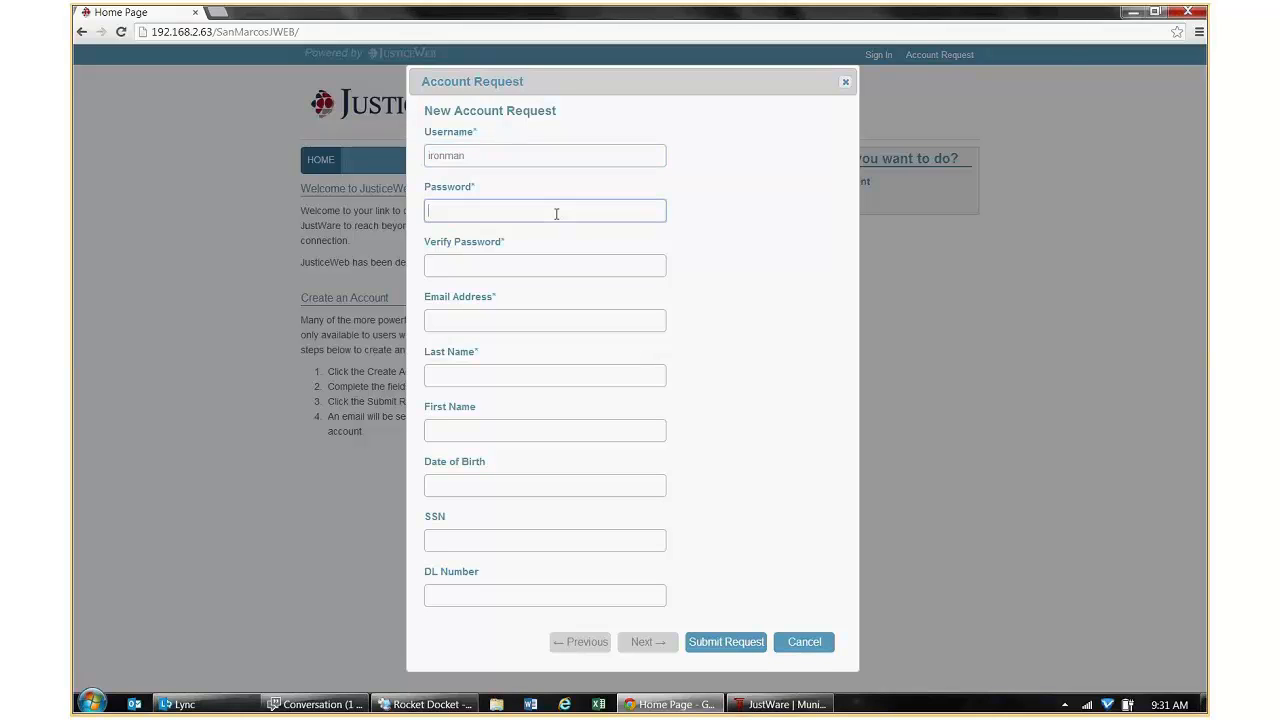
pyautogui.write('•••••••')
pyautogui.press('Tab')
pyautogui.write('•••••••')
pyautogui.press('Tab')
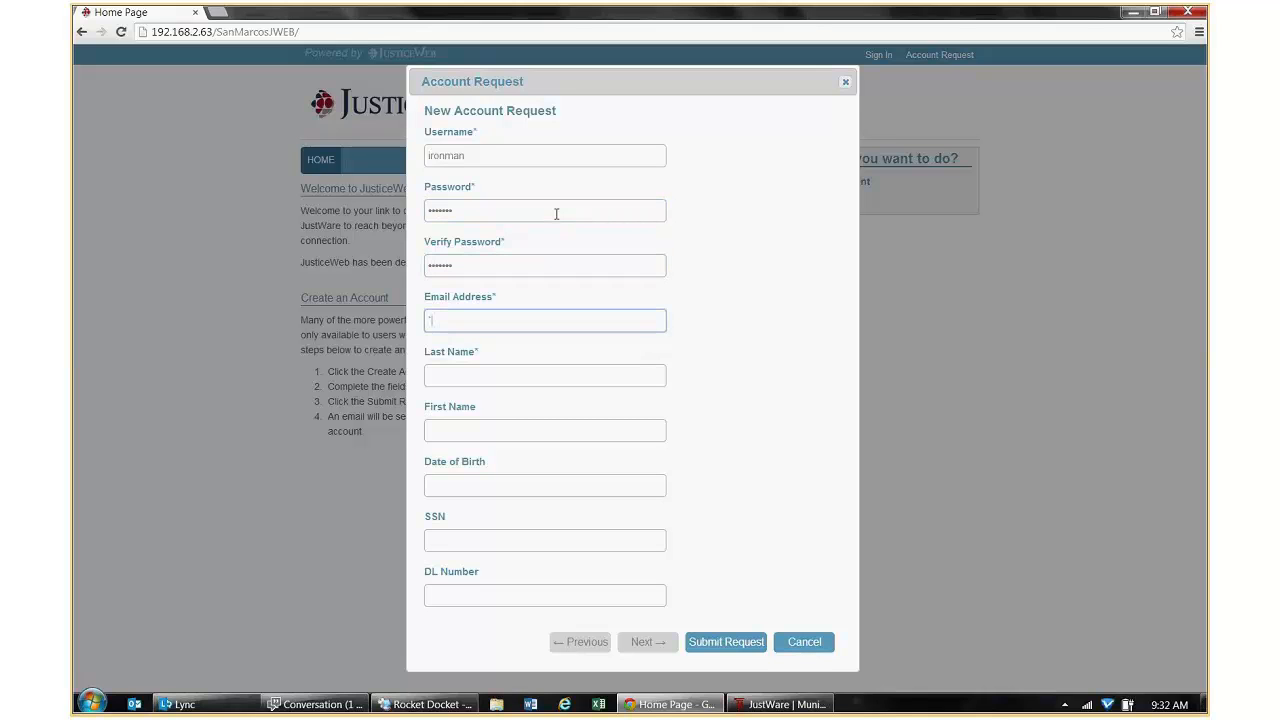
pyautogui.press('Tab')
pyautogui.write('Man')
pyautogui.press('Tab')
pyautogui.write('Iron')
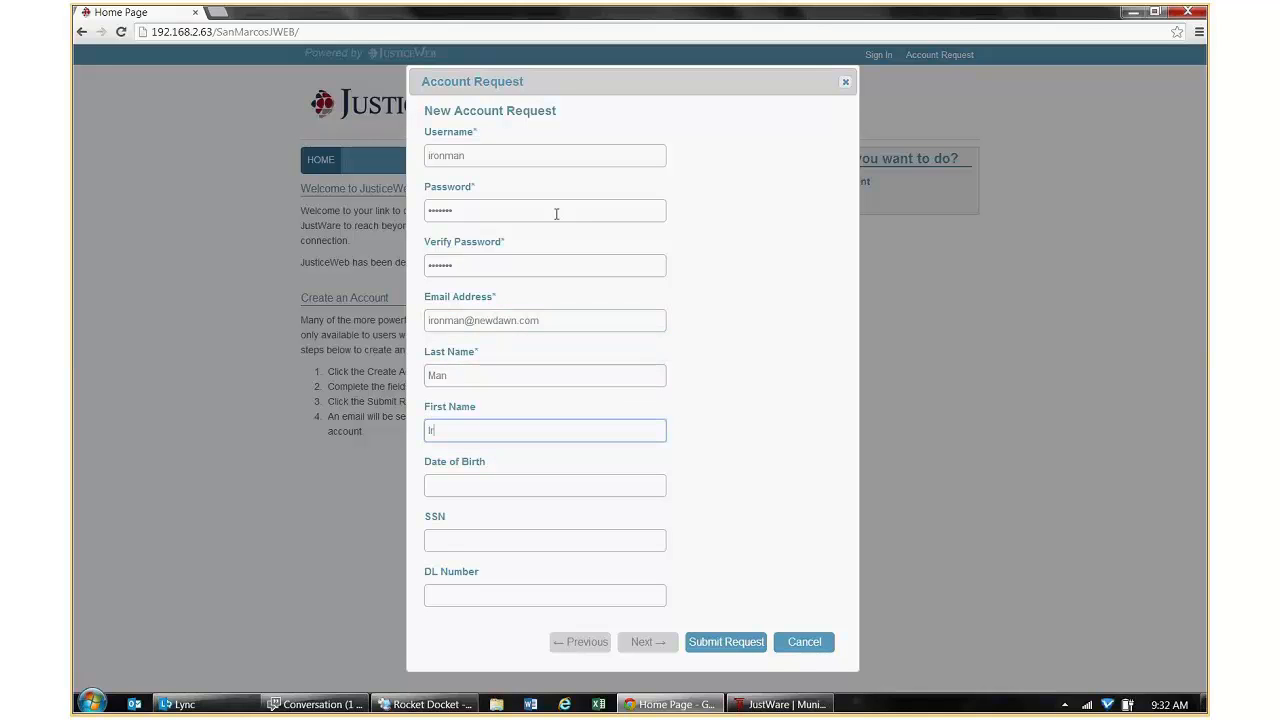
# Fill in the birth date, SSN and DL number, then submit the request and dismiss the confirmation.
pyautogui.press('Tab')
pyautogui.write('0')
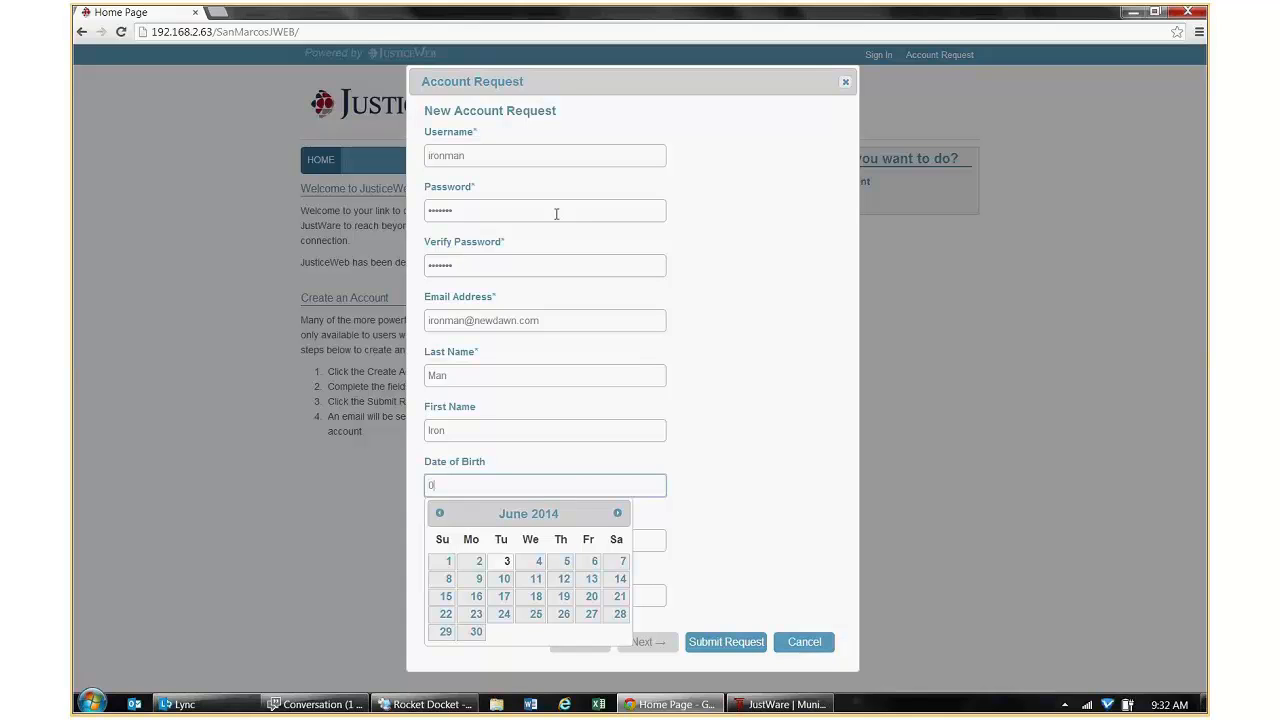
pyautogui.write('5/27/1')
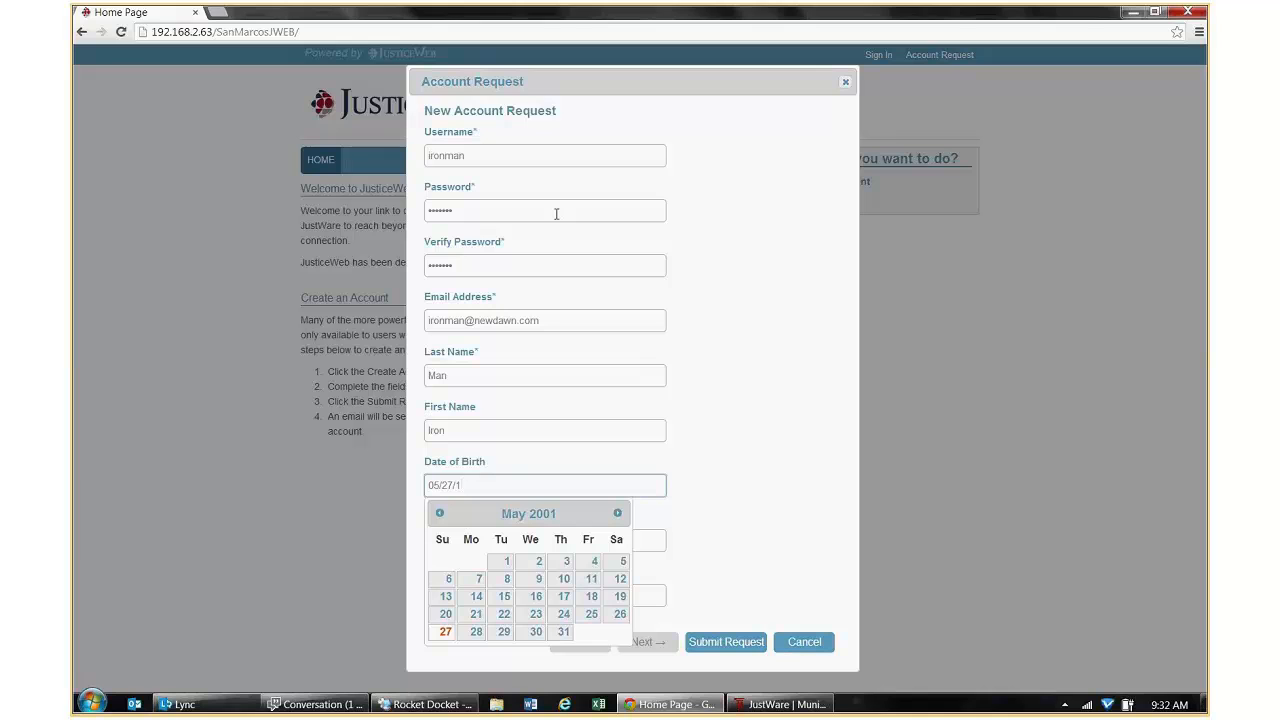
pyautogui.write('977')
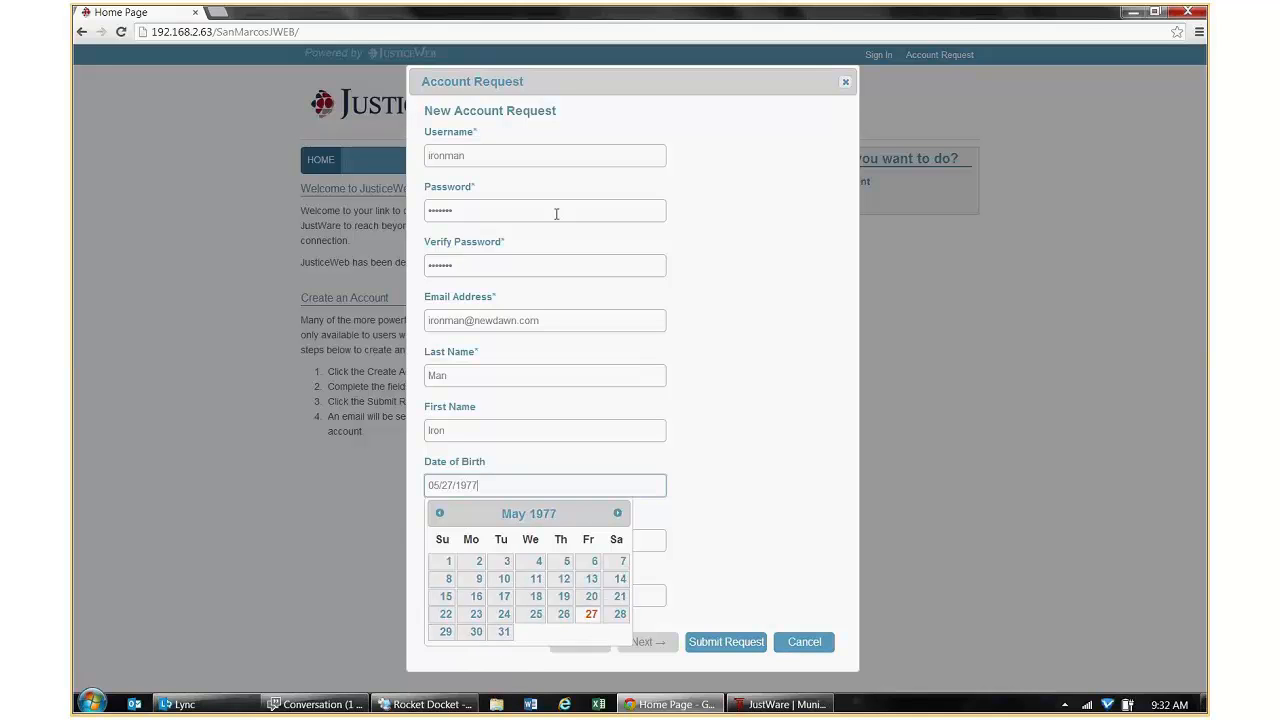
pyautogui.press('Tab')
pyautogui.write('11')
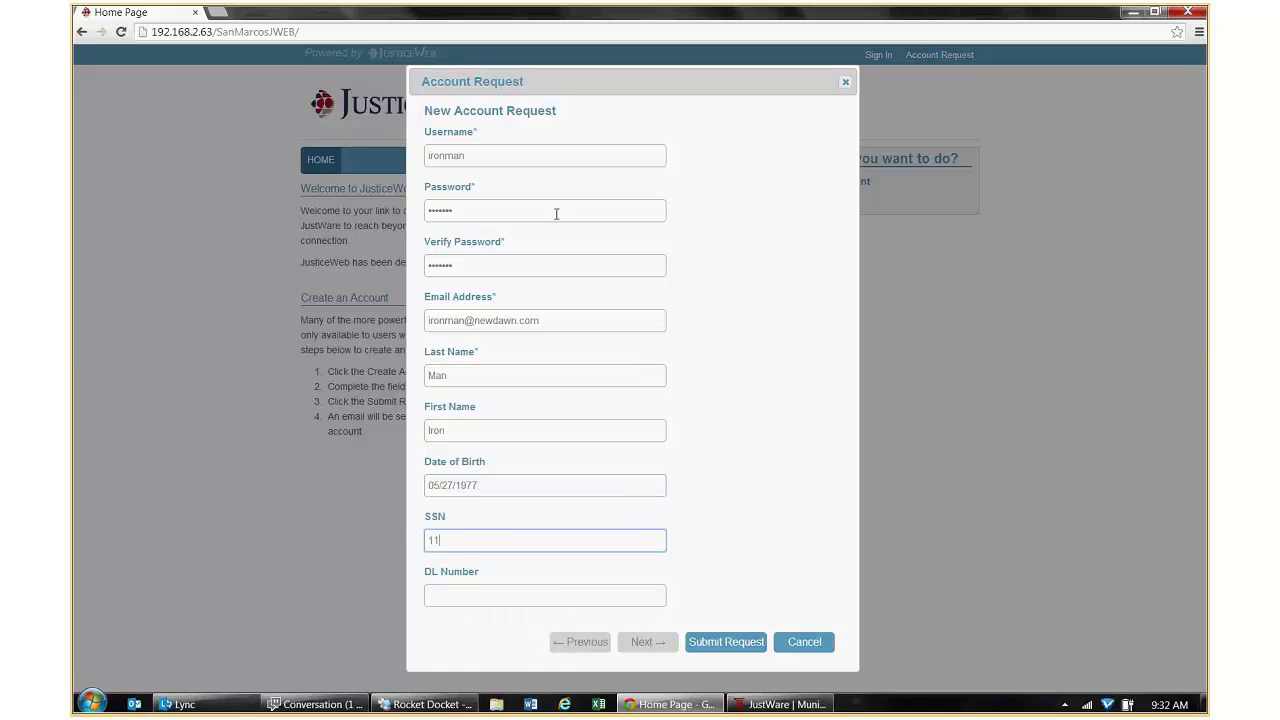
pyautogui.write('1-11-1112')
pyautogui.press('Tab')
pyautogui.write('111111')
pyautogui.press('BackSpace')
pyautogui.write('2')
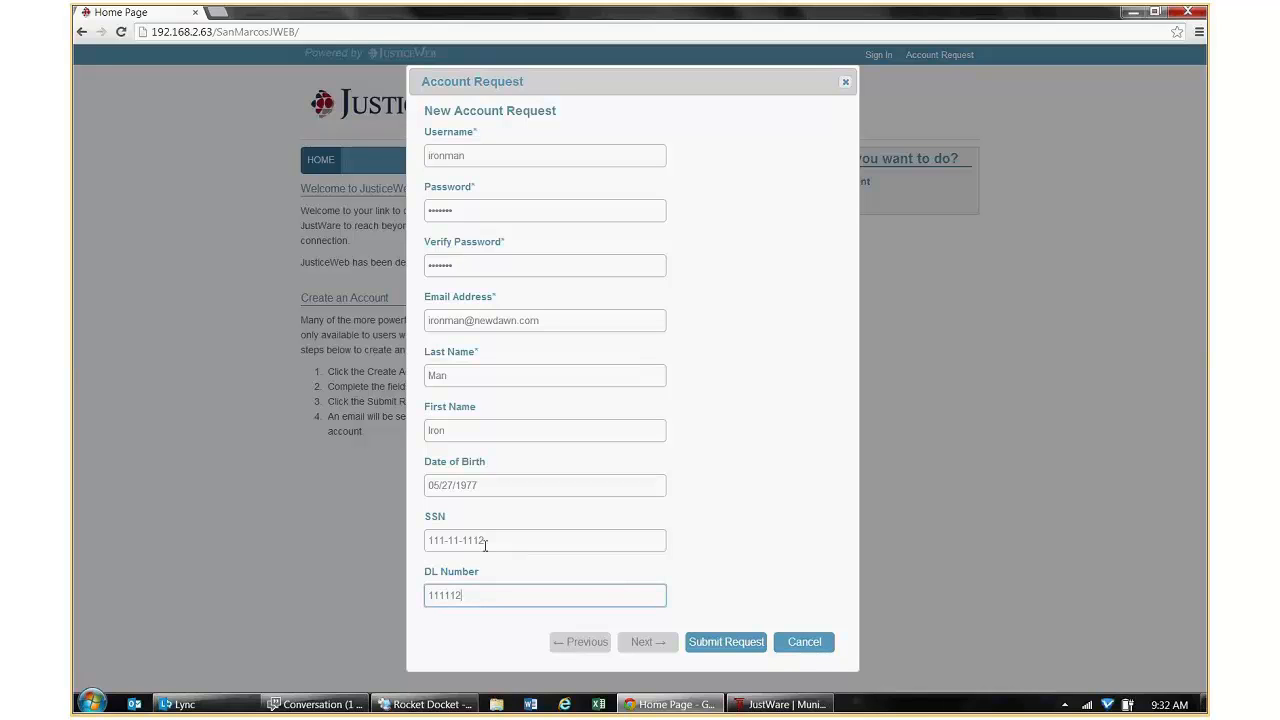
pyautogui.click(727, 644)
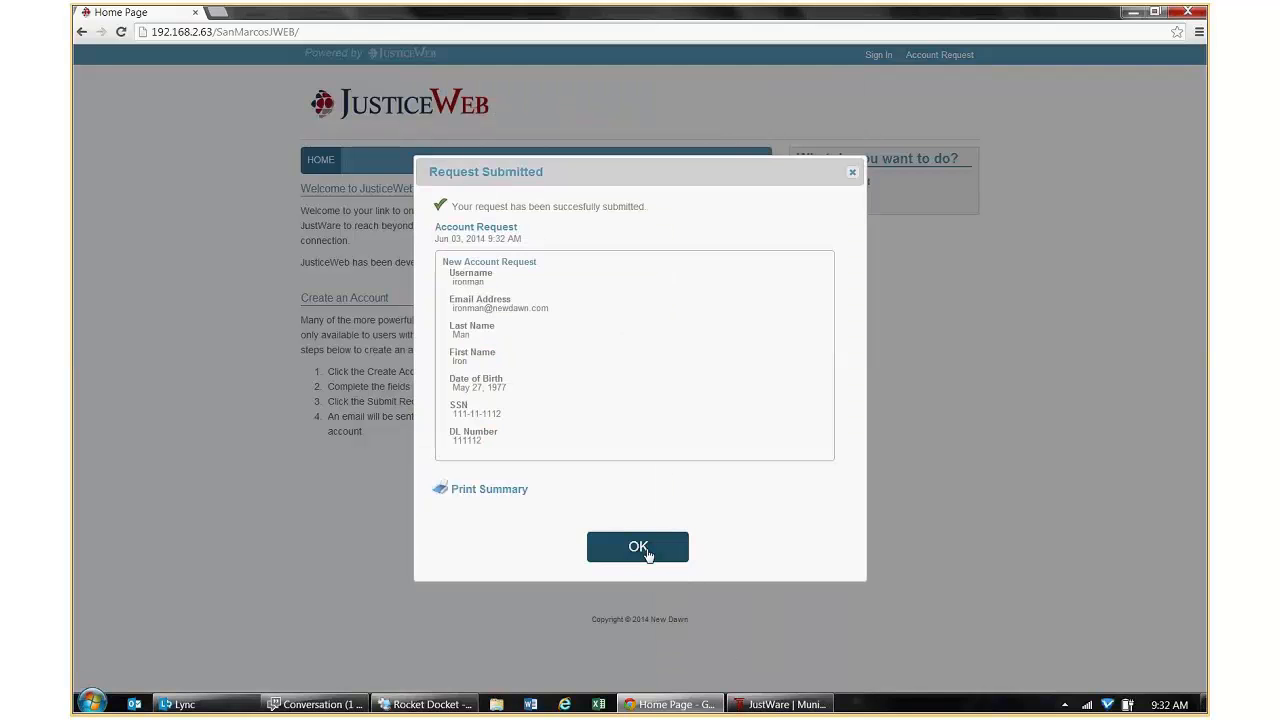
pyautogui.click(649, 553)
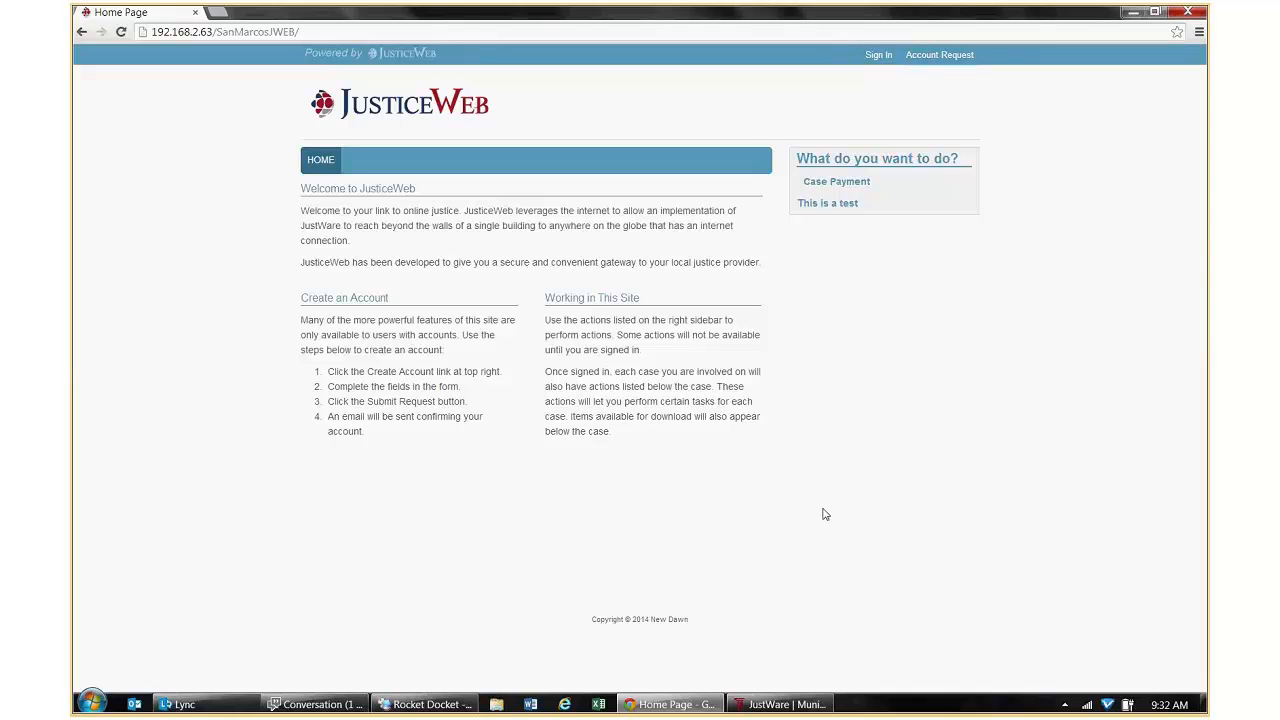
# From JustWare's JusticeWeb administration, open Request Management and load the New Account Request page.
pyautogui.click(805, 708)
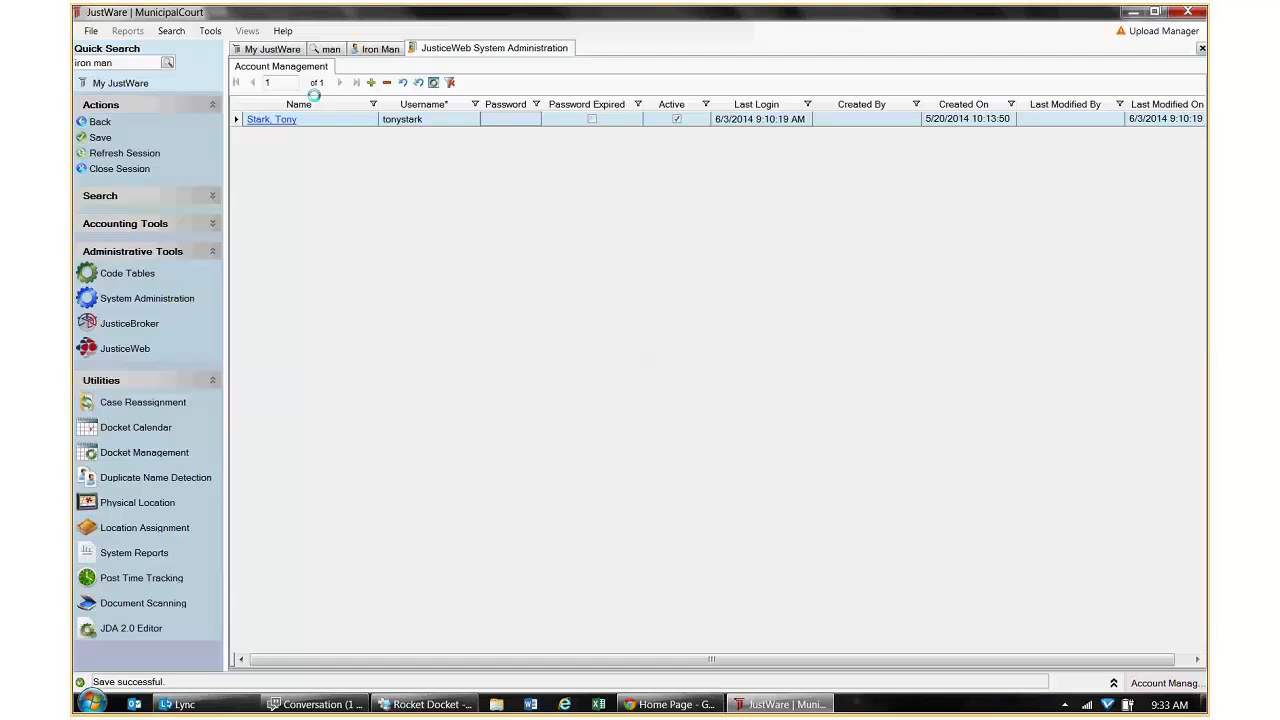
pyautogui.click(96, 122)
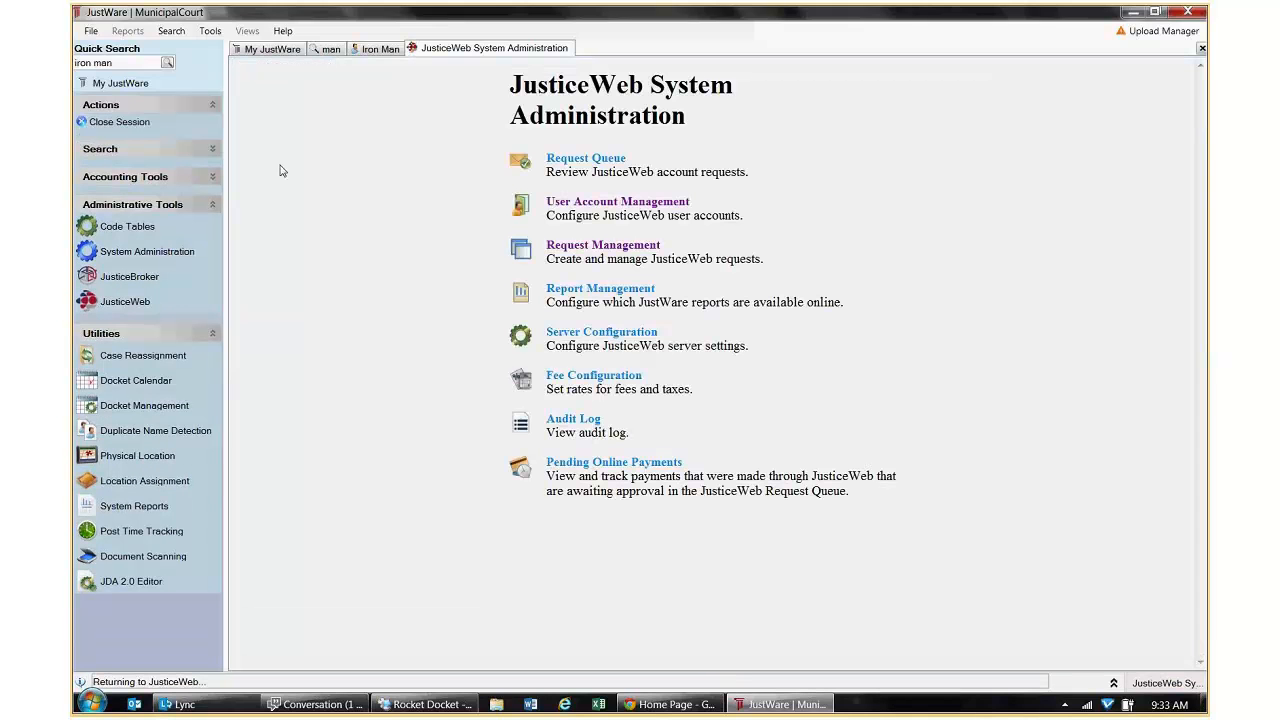
pyautogui.click(571, 245)
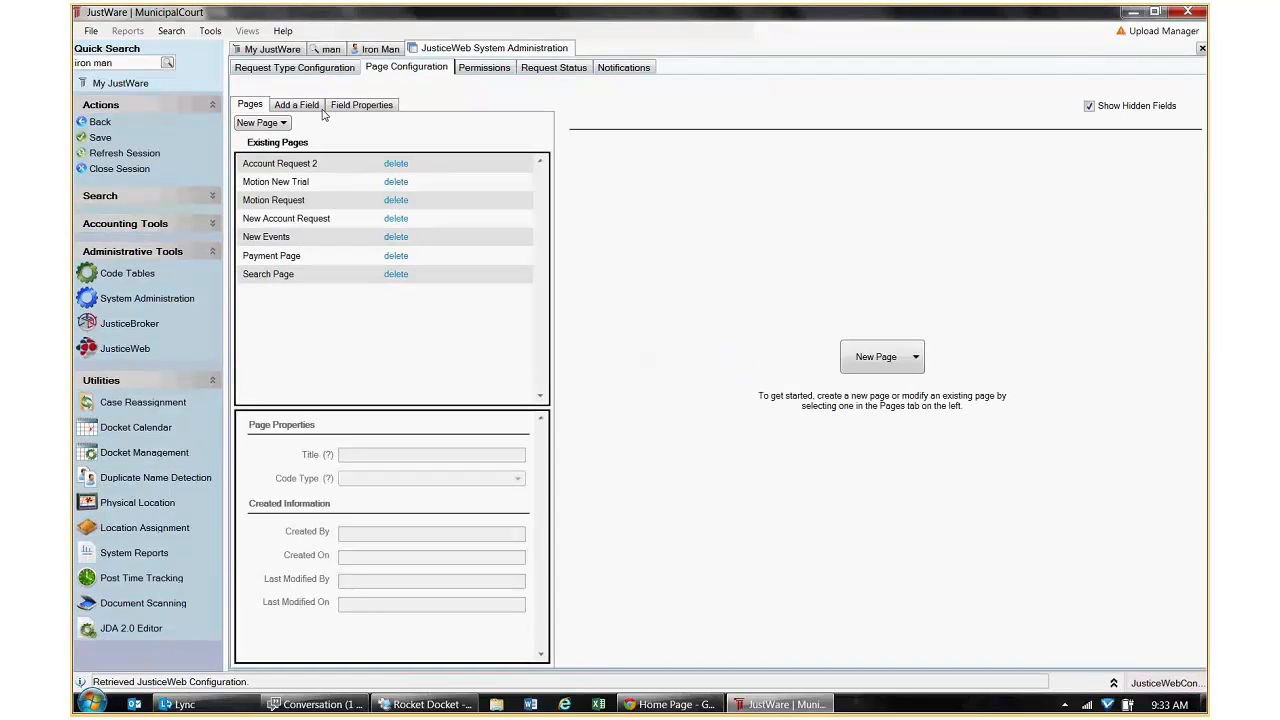
pyautogui.click(362, 105)
pyautogui.click(296, 105)
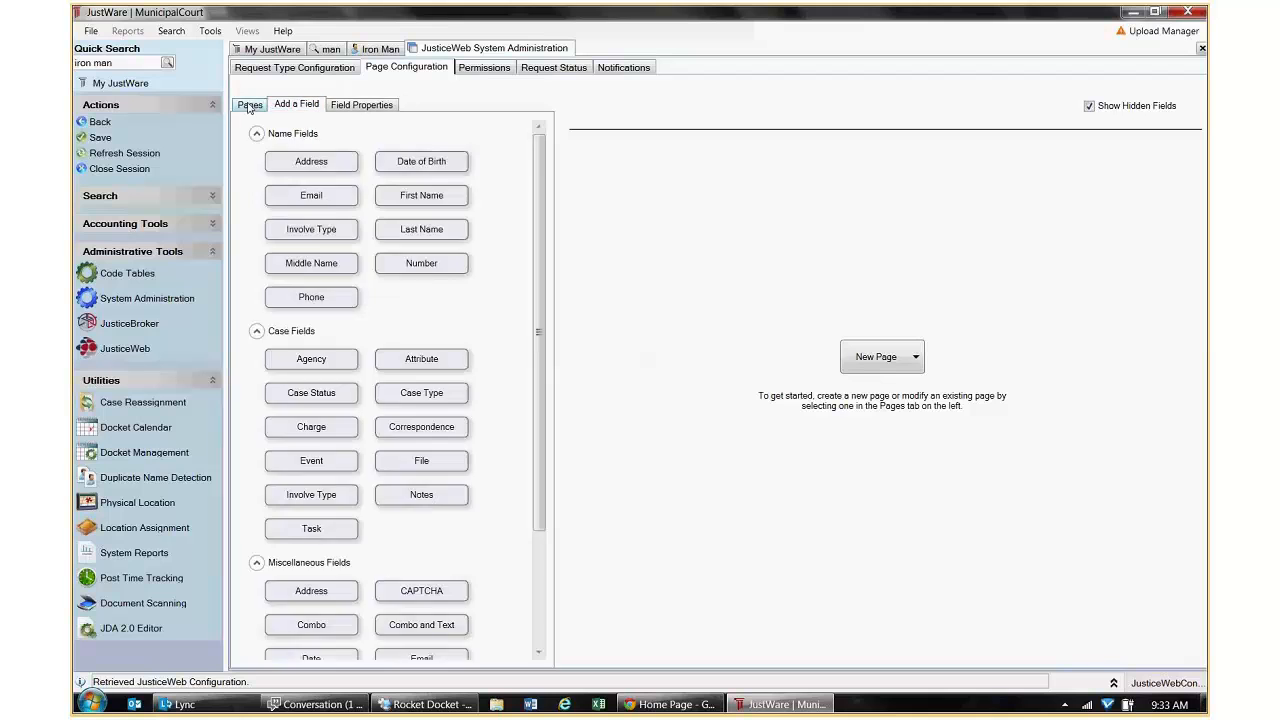
pyautogui.click(250, 105)
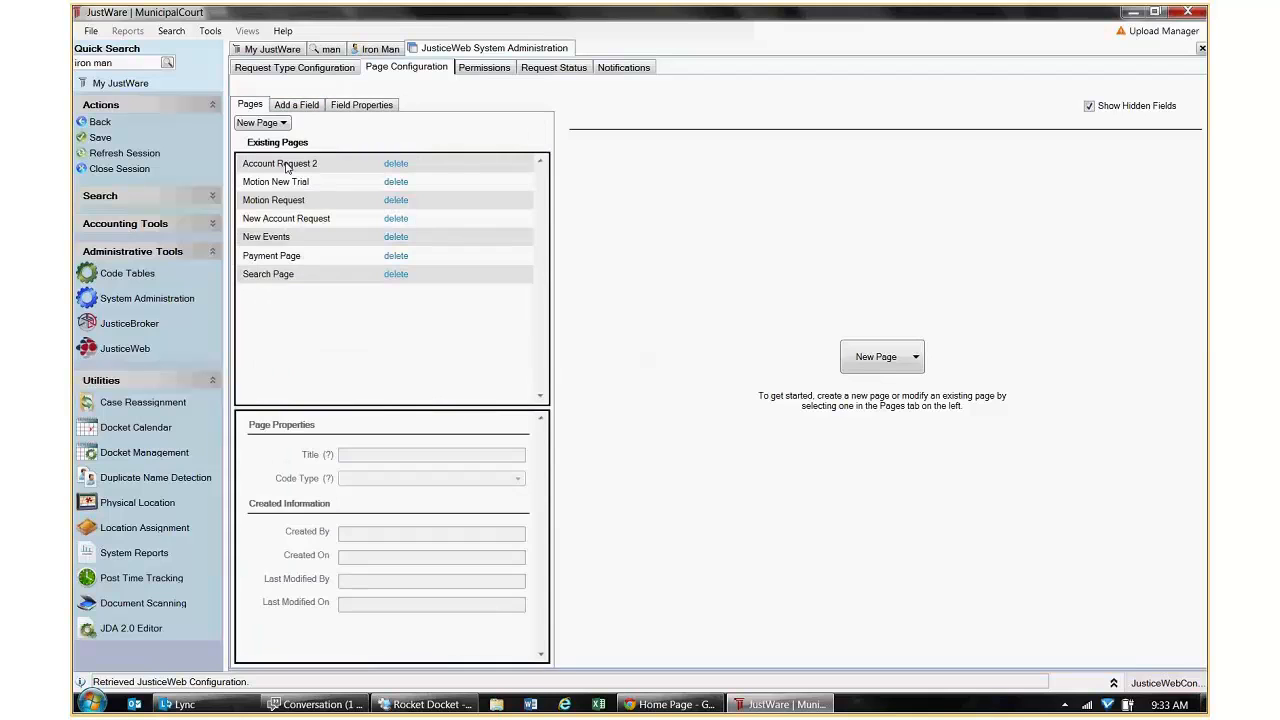
pyautogui.click(305, 222)
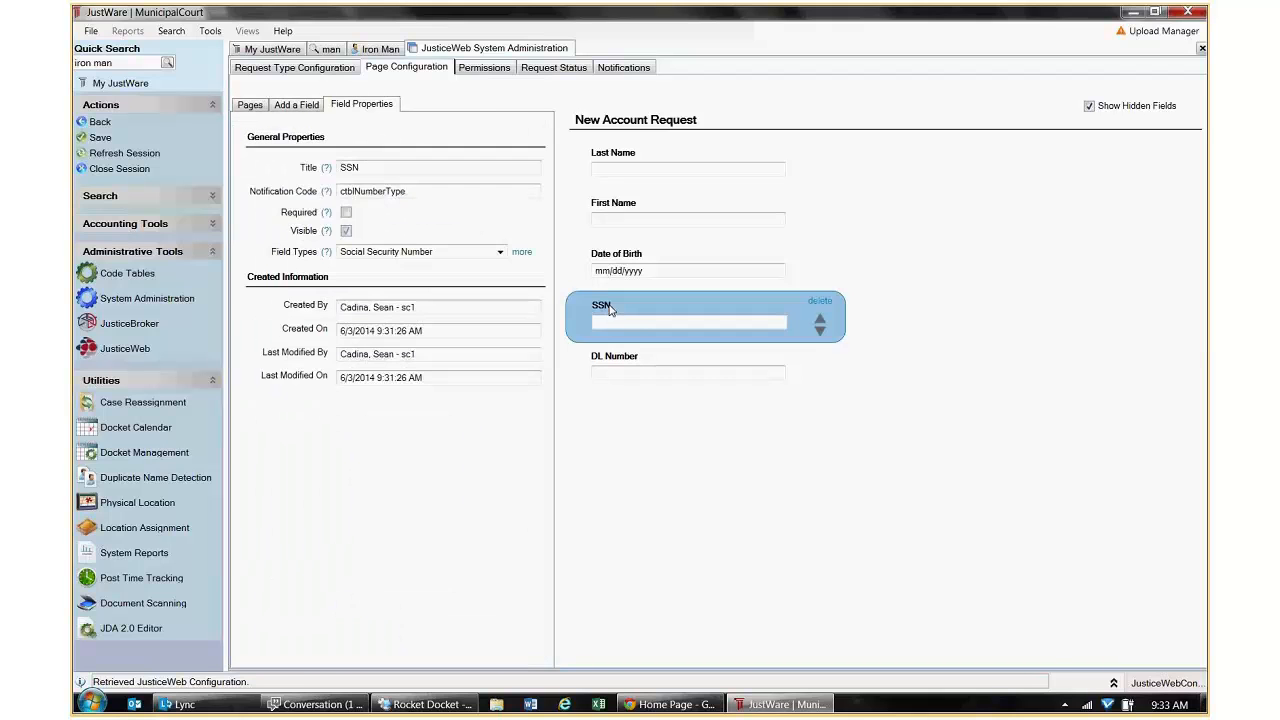
# Add the 'Fromat Like XXX-XX-XXXX' format hint to the SSN field title and save the page.
pyautogui.click(403, 169)
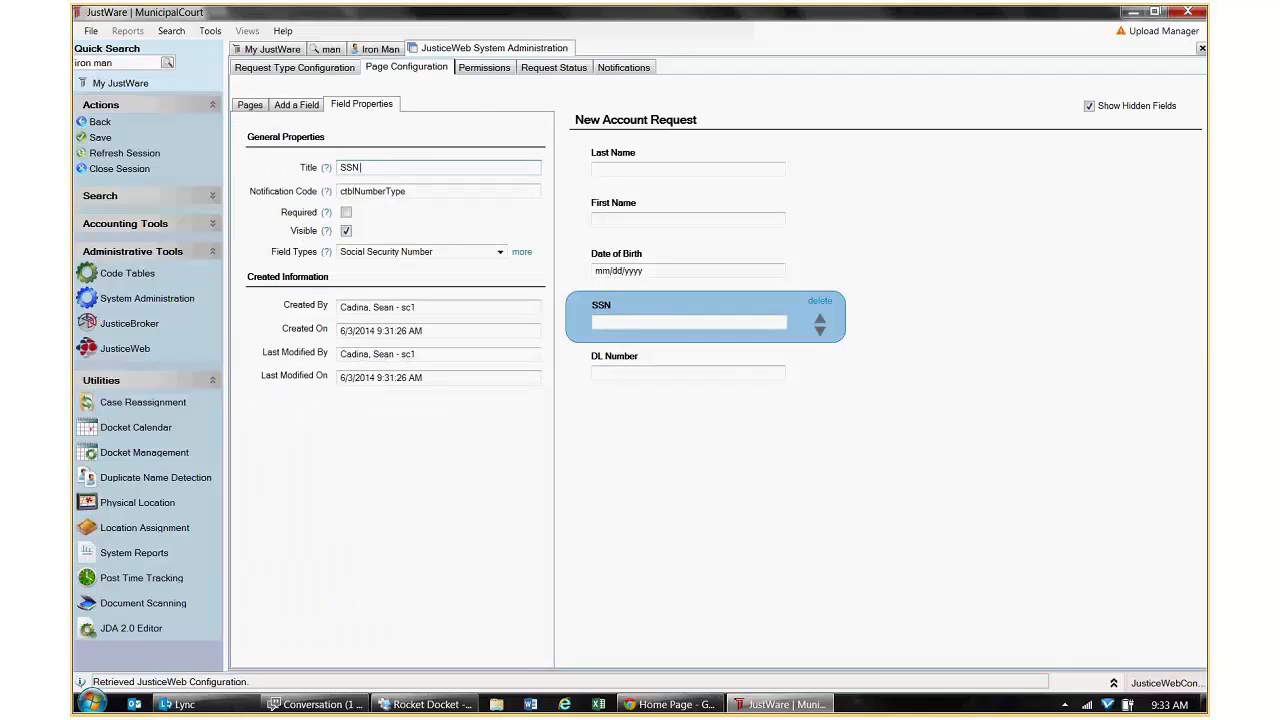
pyautogui.write('Fromat Like XXX')
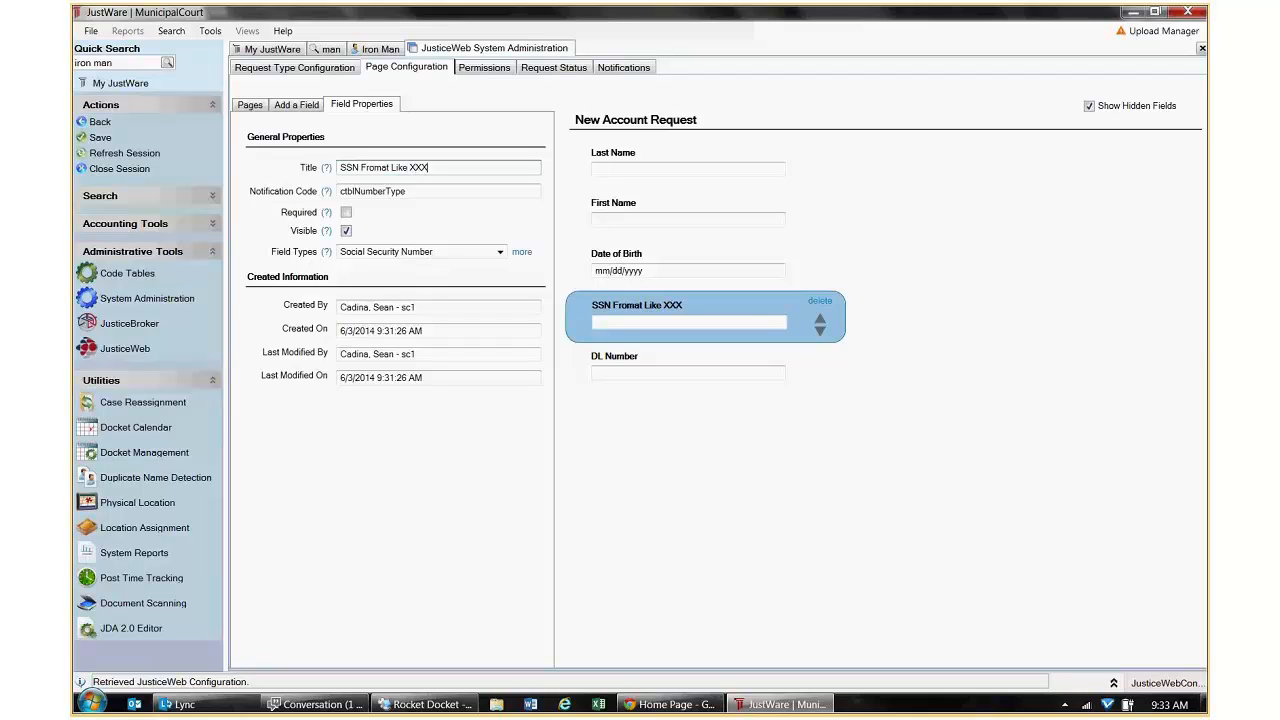
pyautogui.write('-XX')
pyautogui.write('X-')
pyautogui.write('X')
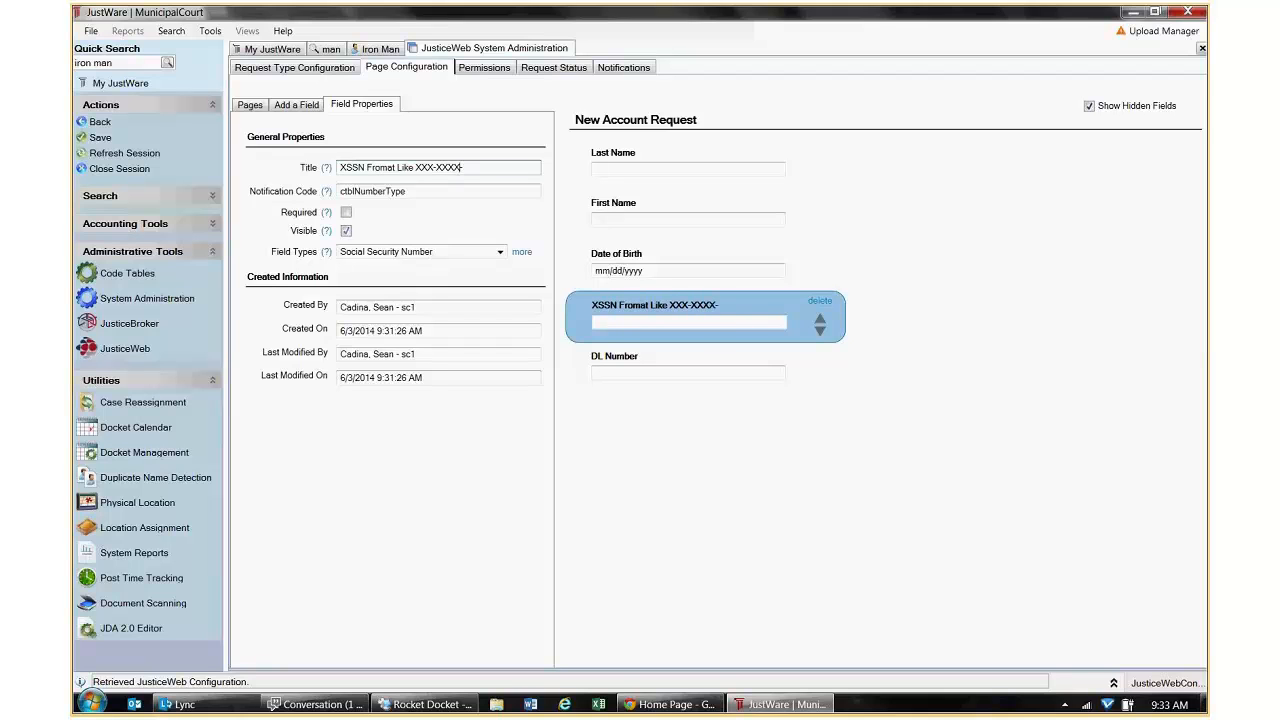
pyautogui.press('BackSpace')
pyautogui.press('BackSpace')
pyautogui.write('XXXX')
pyautogui.hotkey('ctrl', 's')
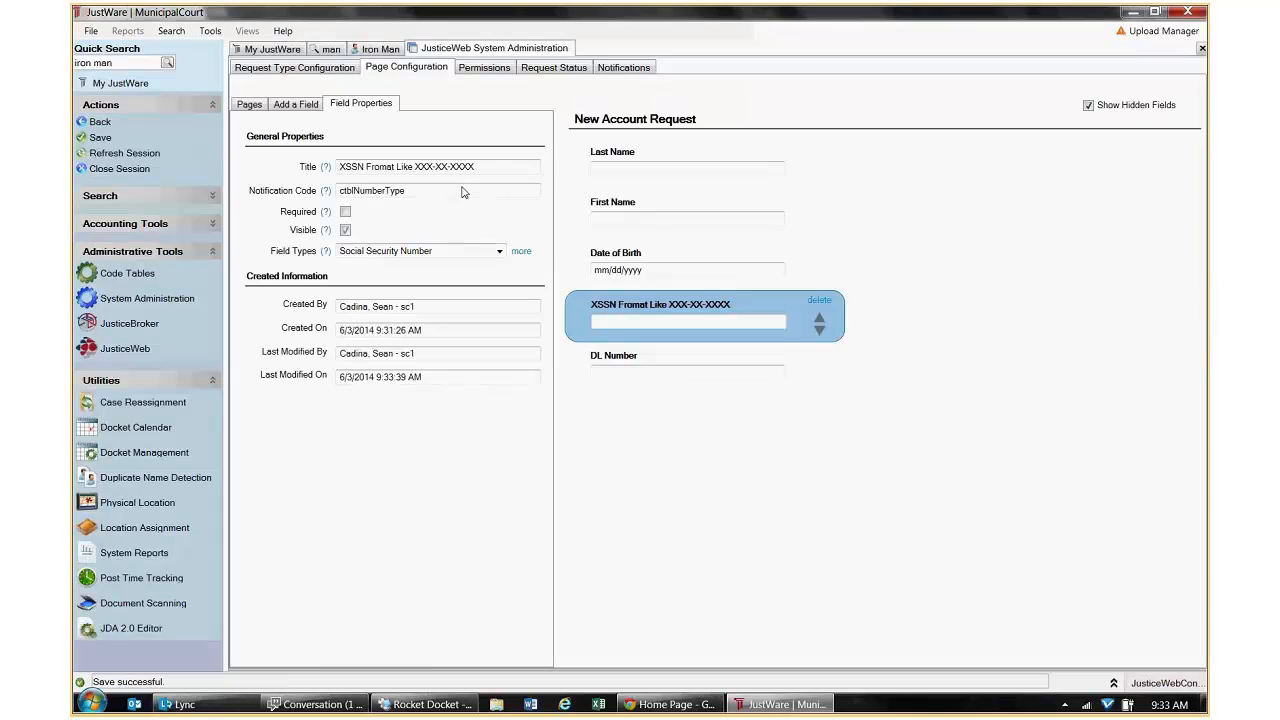
# Remove the stray leading X from the SSN field title, then bring up the JusticeWeb home page.
pyautogui.click(284, 104)
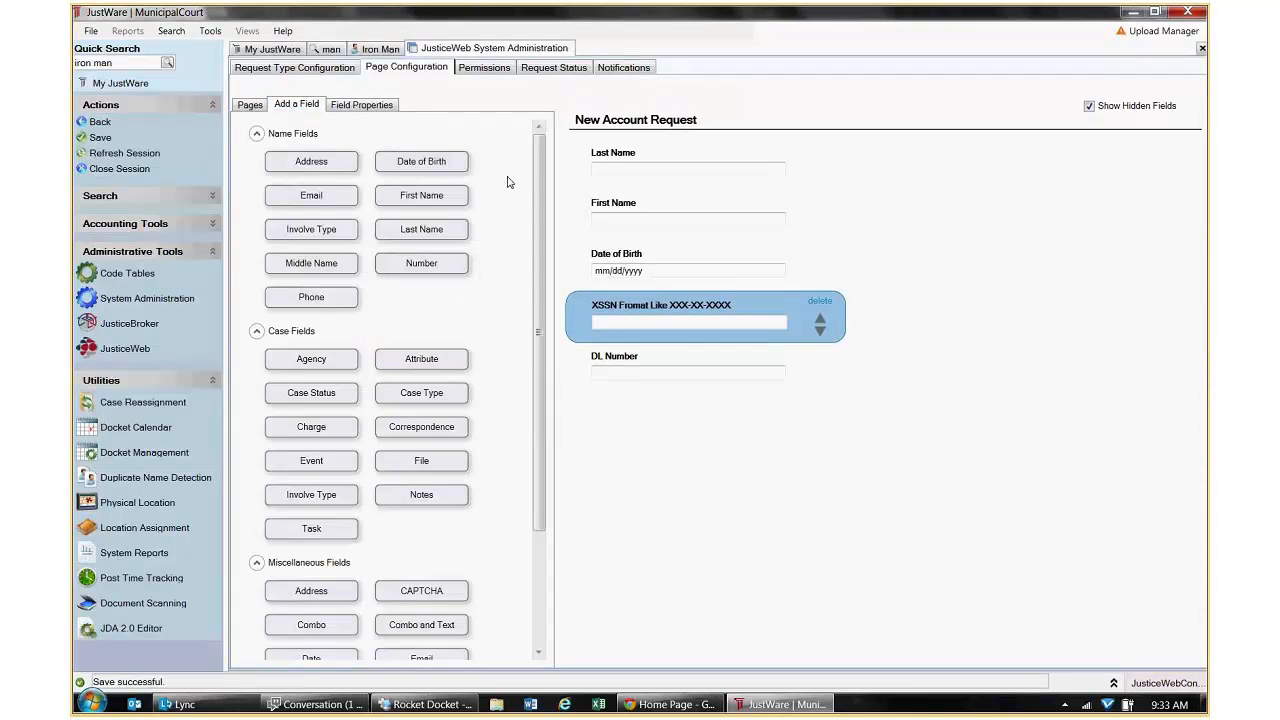
pyautogui.scroll(-3, 538, 175)
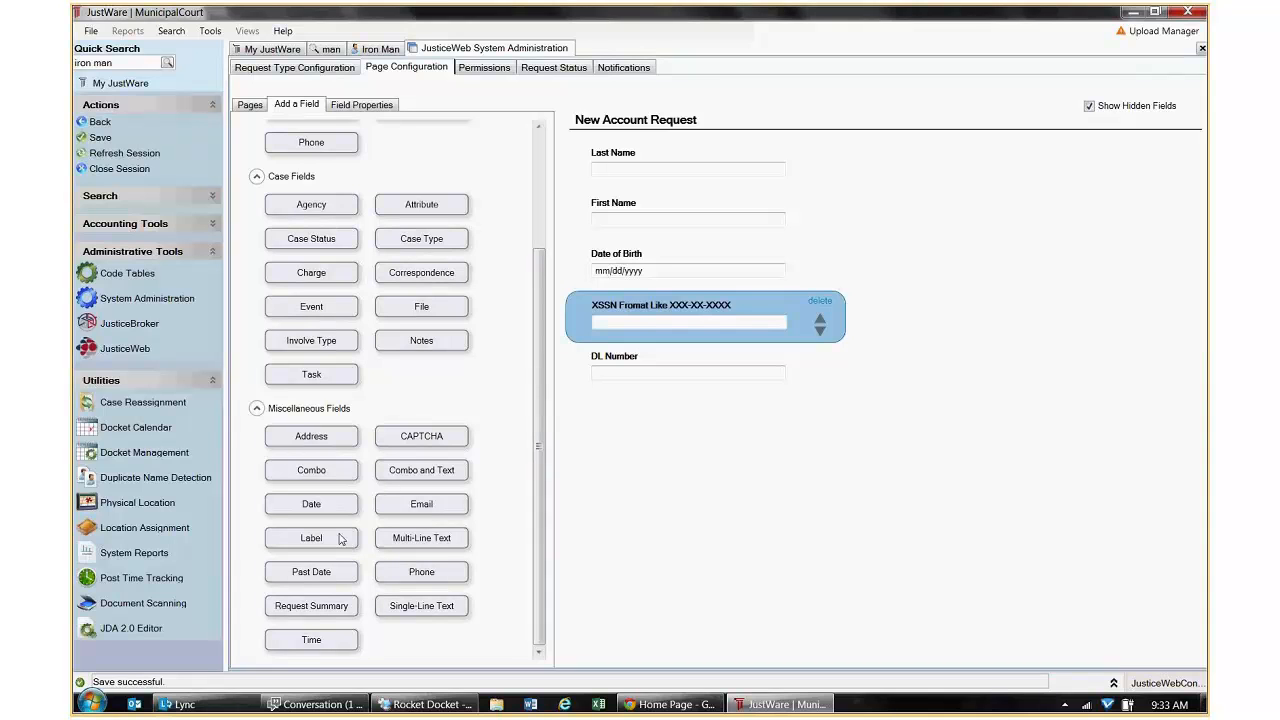
pyautogui.click(365, 106)
pyautogui.click(354, 167)
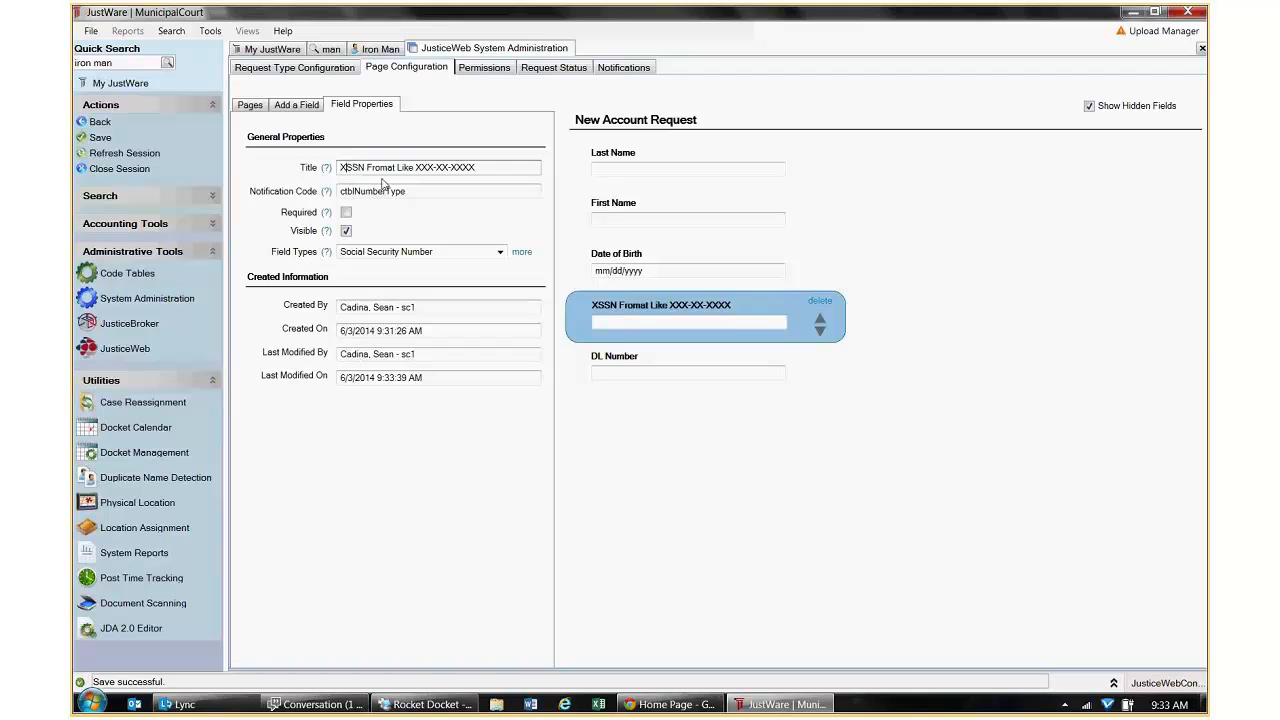
pyautogui.press('BackSpace')
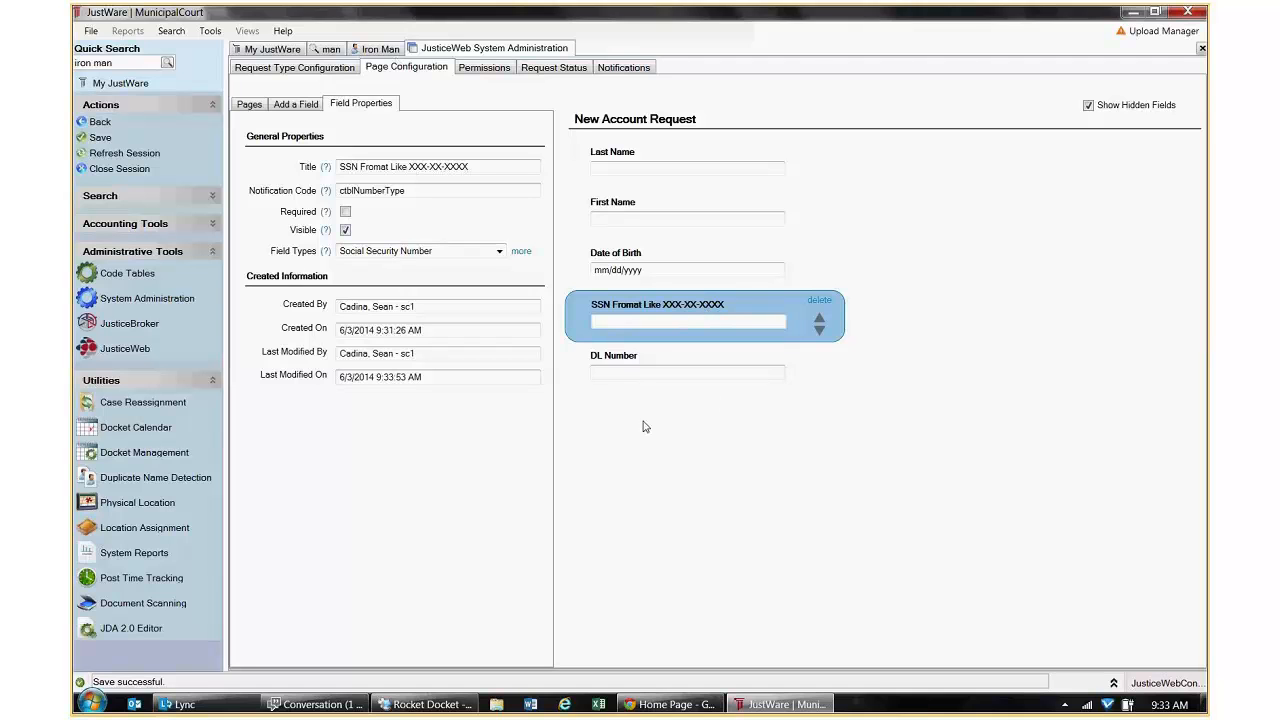
pyautogui.click(668, 704)
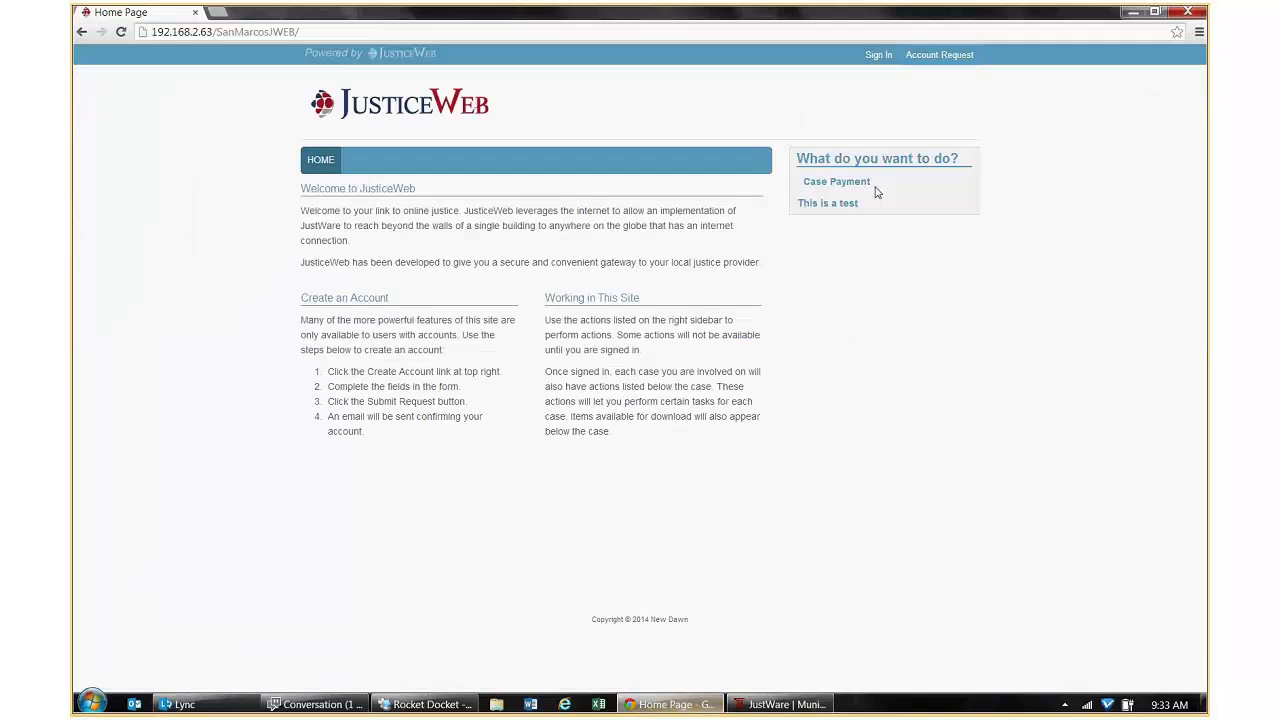
# Preview JusticeWeb's account request form with the relabeled SSN field, cancel it, and return to JustWare.
pyautogui.click(937, 57)
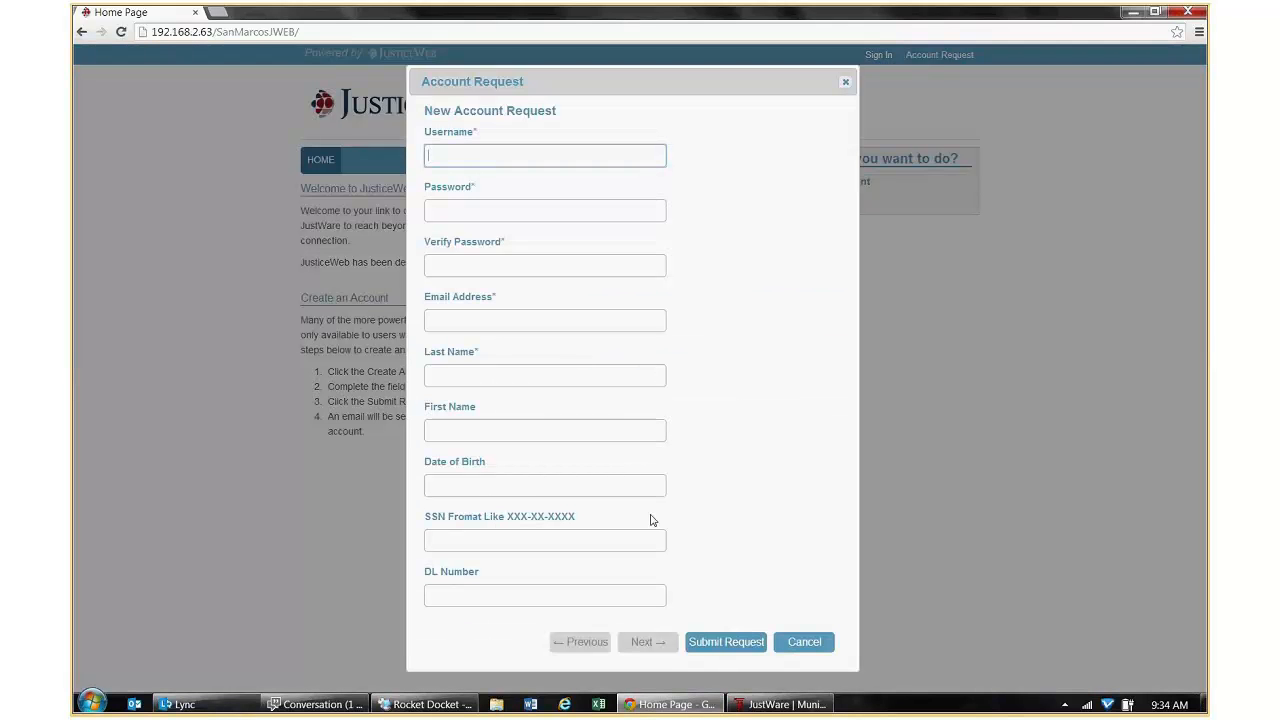
pyautogui.click(795, 645)
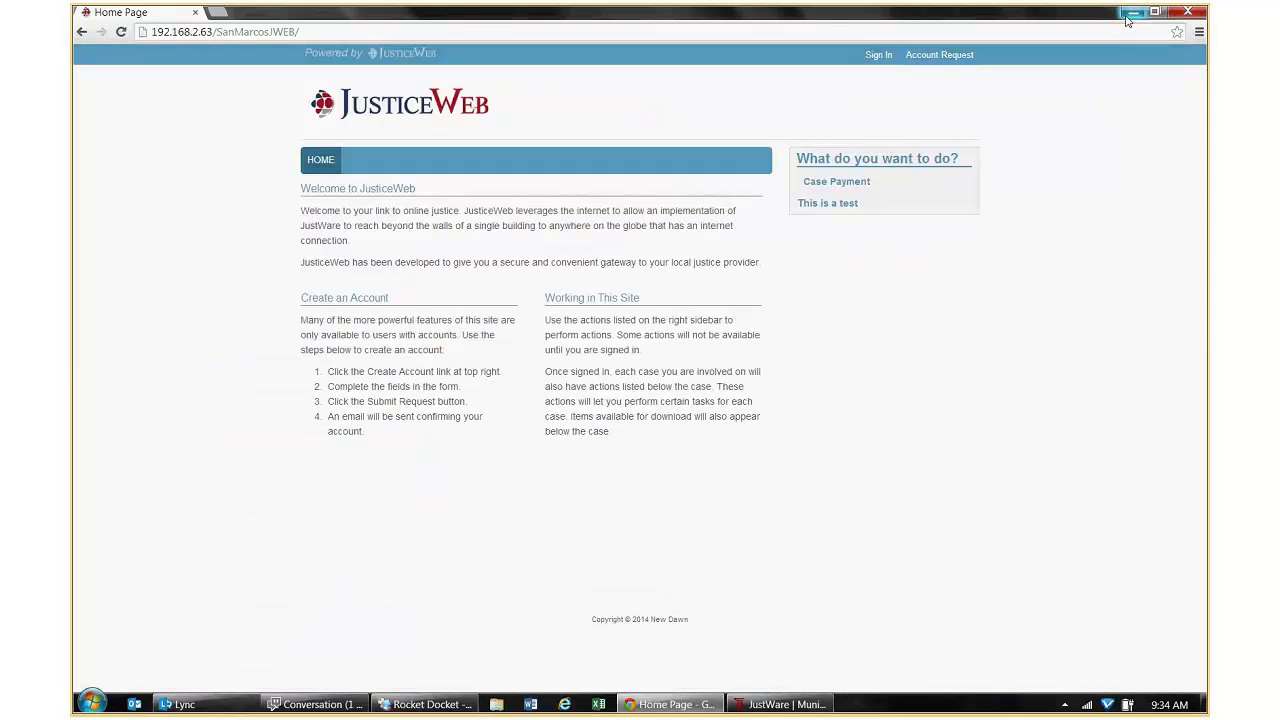
pyautogui.click(775, 704)
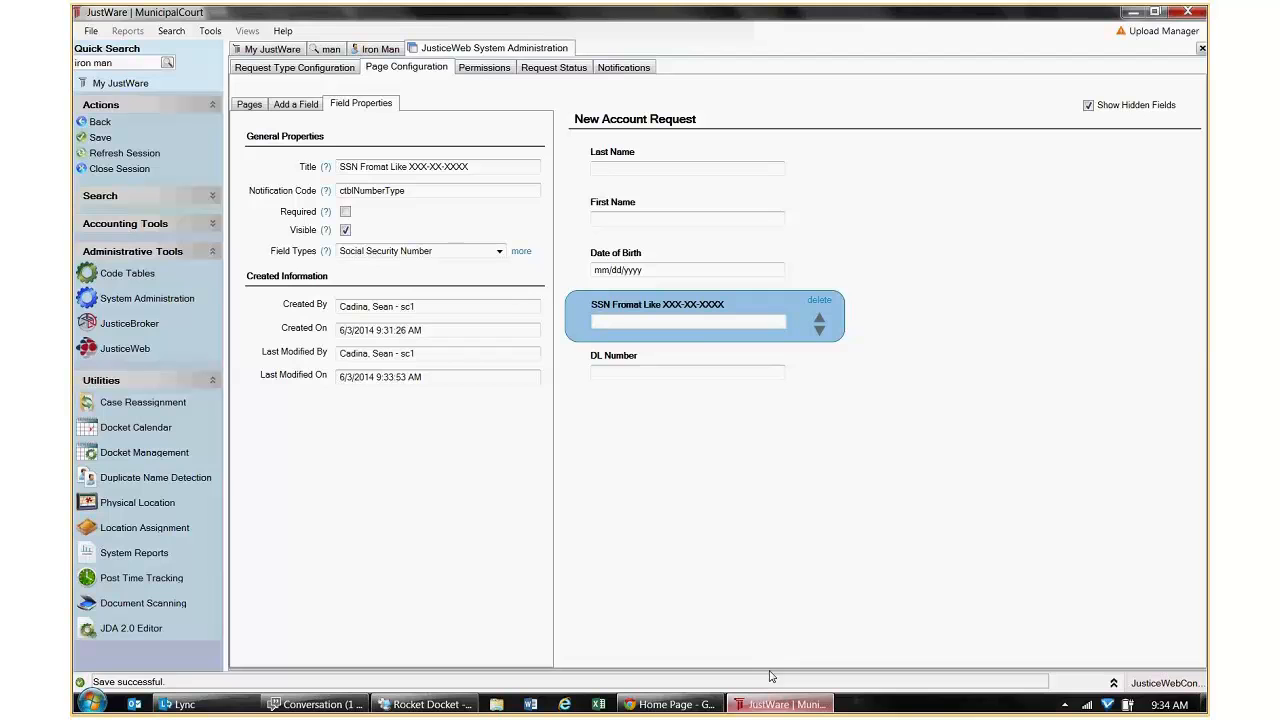
# Open the JusticeWeb user account list and refine the name search to the new user's full name.
pyautogui.click(150, 121)
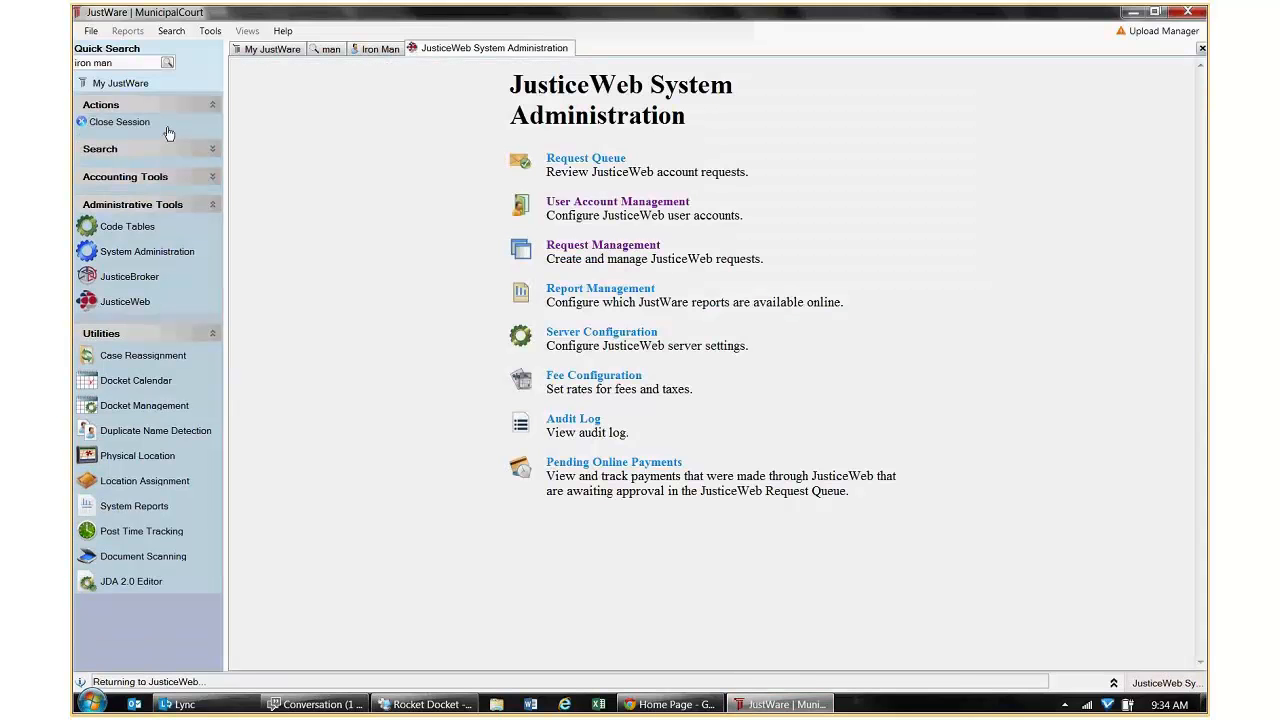
pyautogui.click(588, 204)
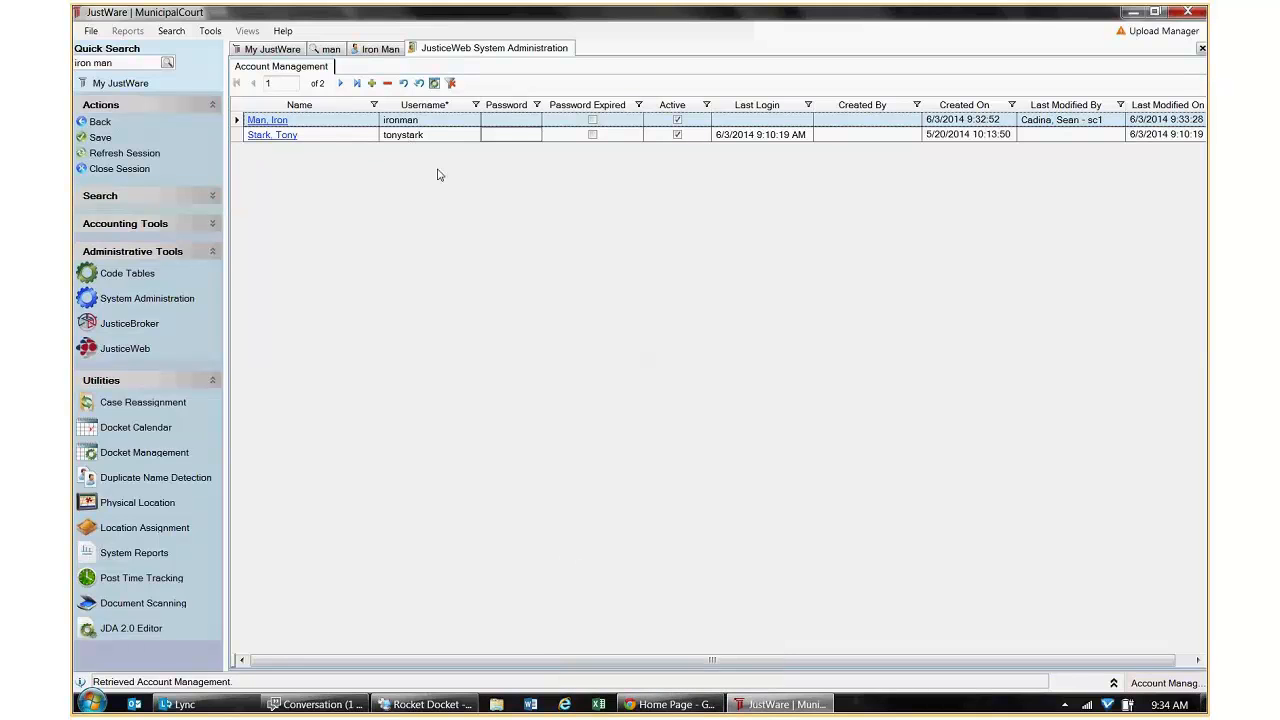
pyautogui.click(380, 48)
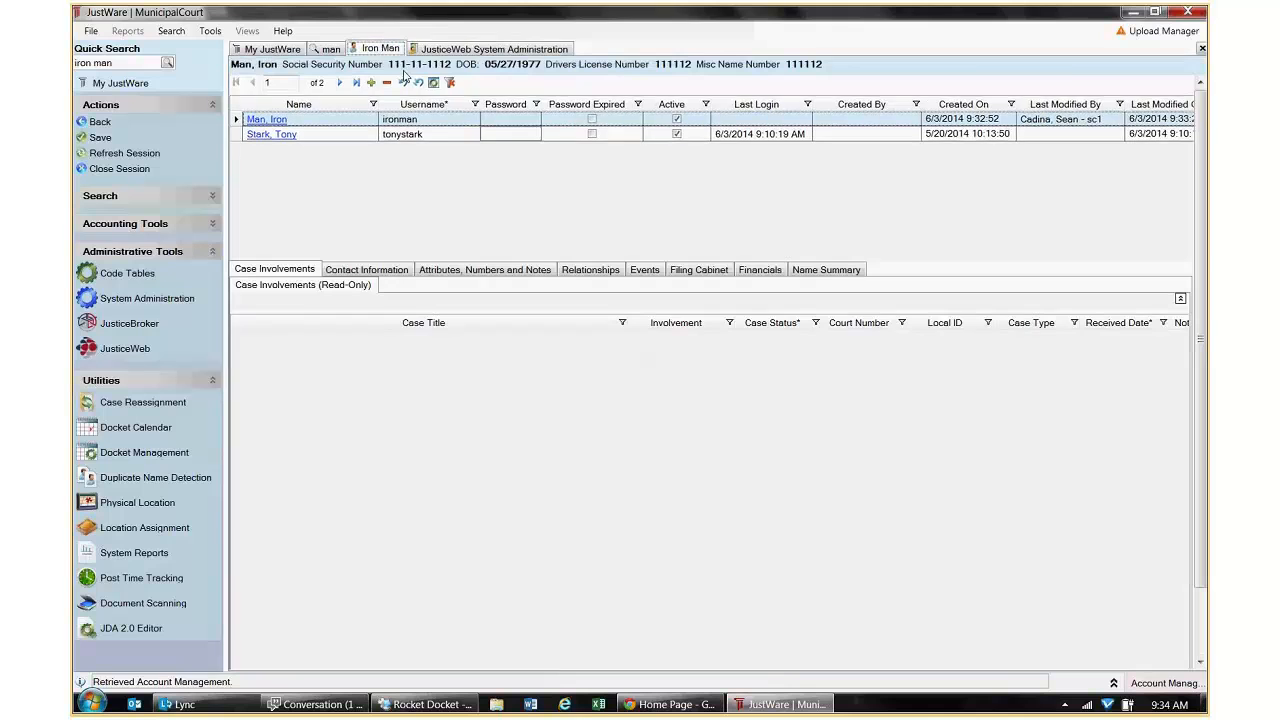
pyautogui.click(329, 49)
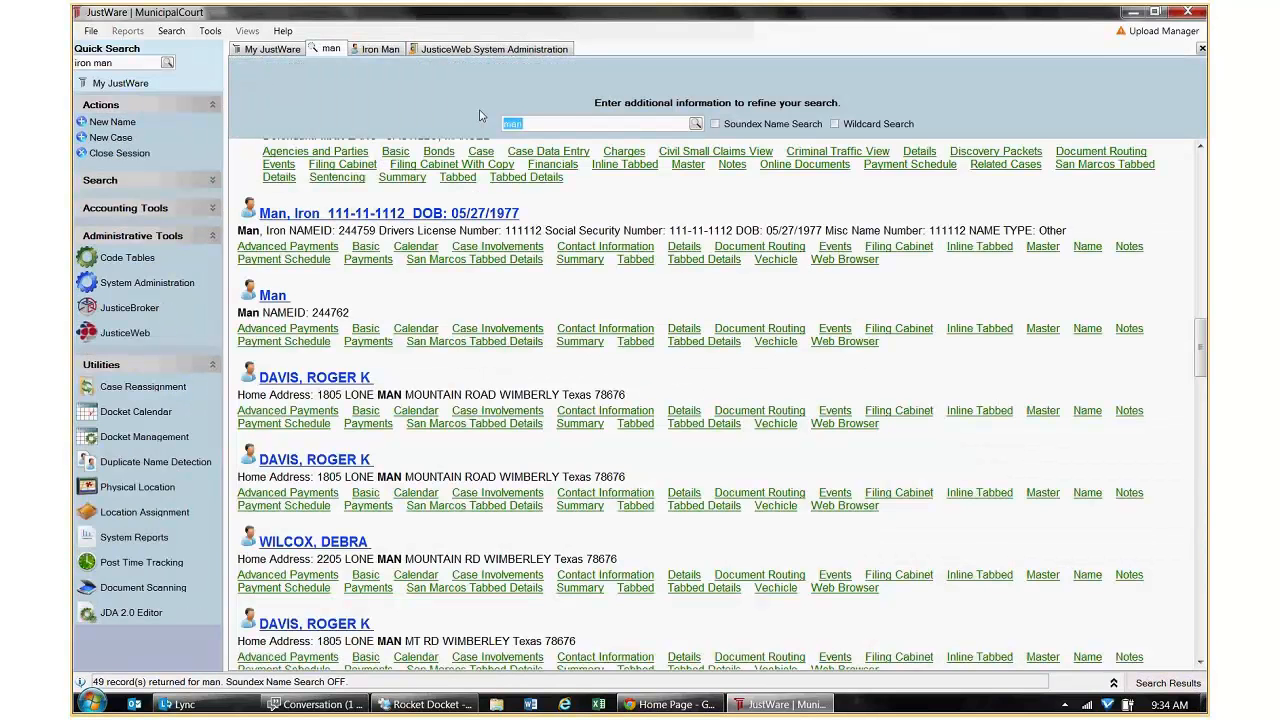
pyautogui.write('iron man')
pyautogui.press('Return')
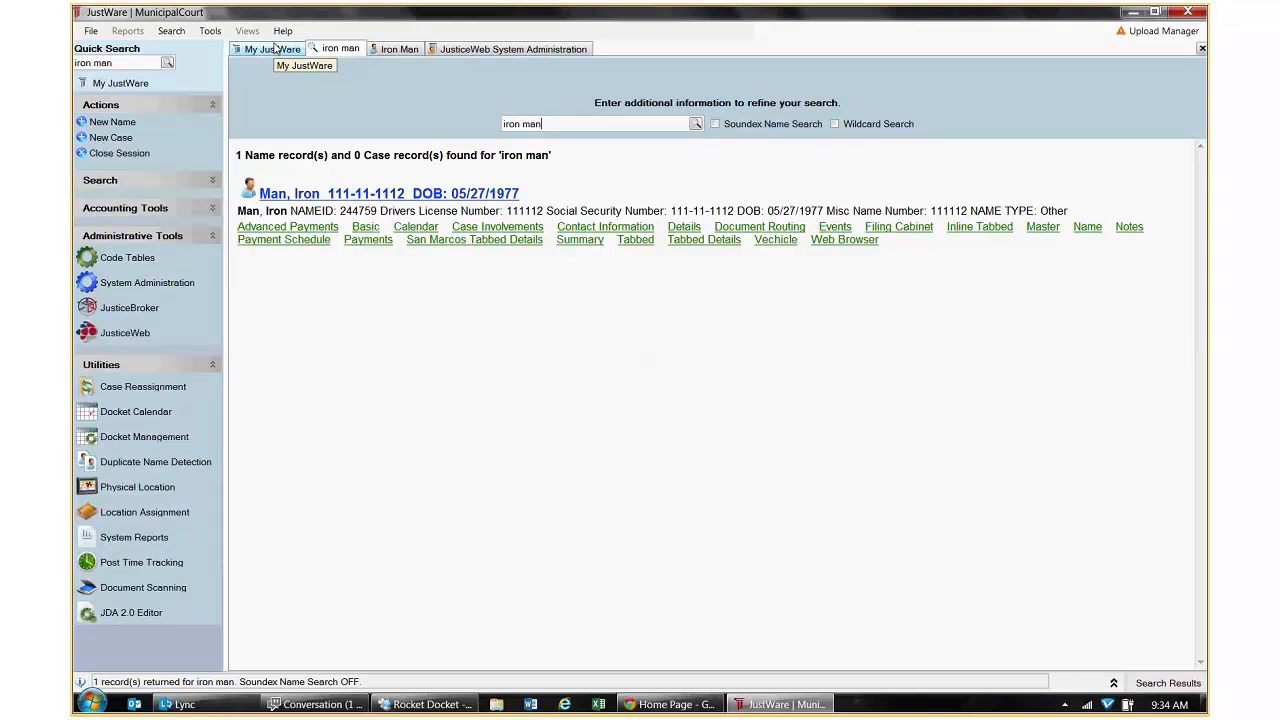
pyautogui.click(513, 48)
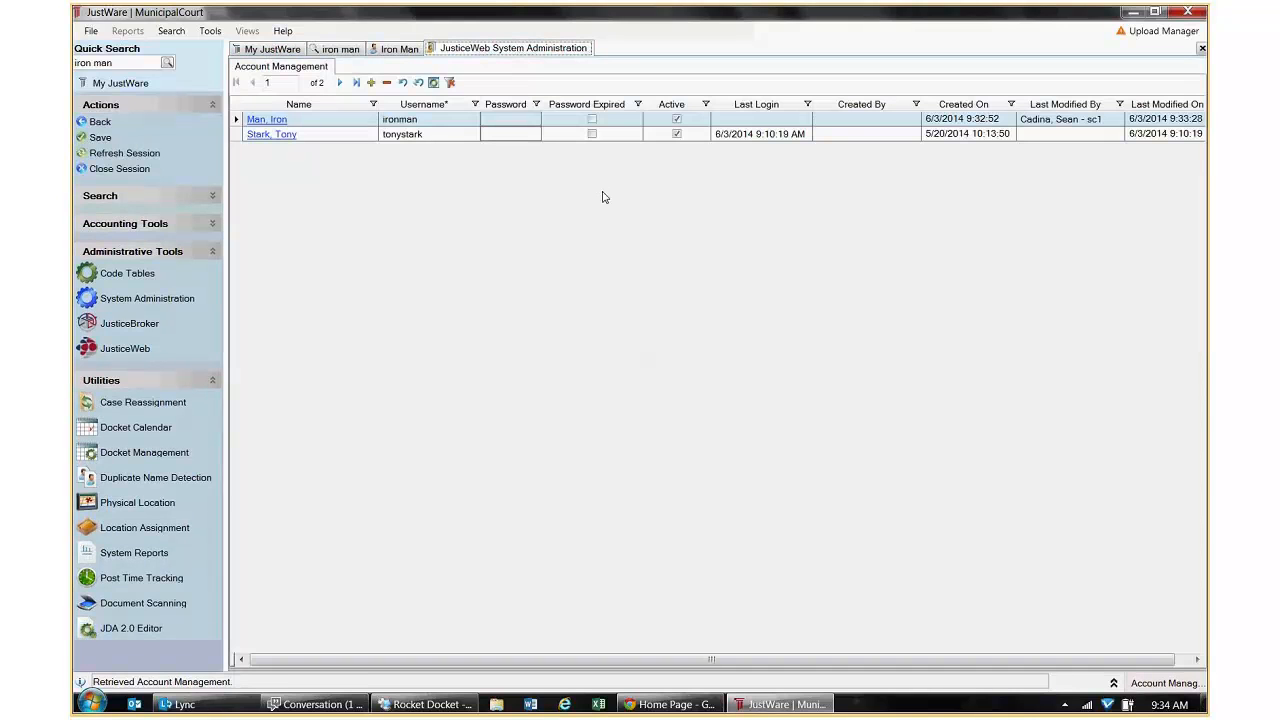
# In Request Management, load the New Account Request page and compare the request type and page configuration views.
pyautogui.click(99, 122)
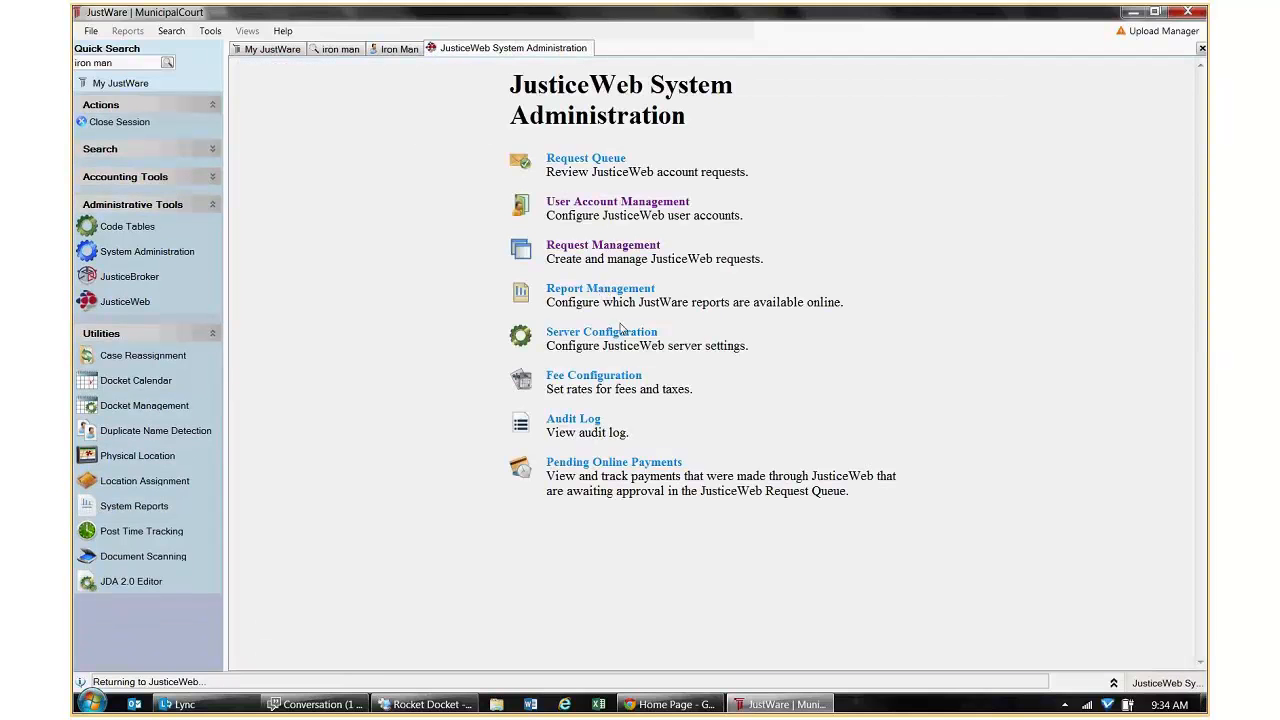
pyautogui.click(611, 246)
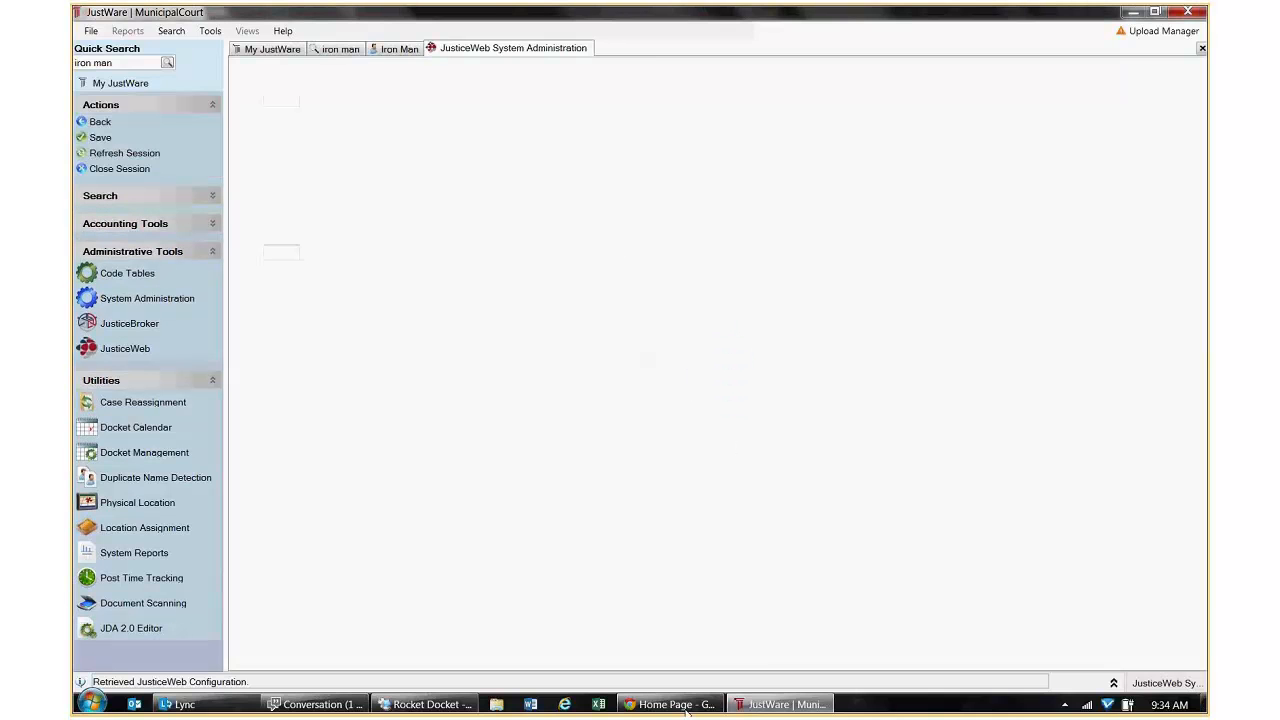
pyautogui.moveTo(679, 710)
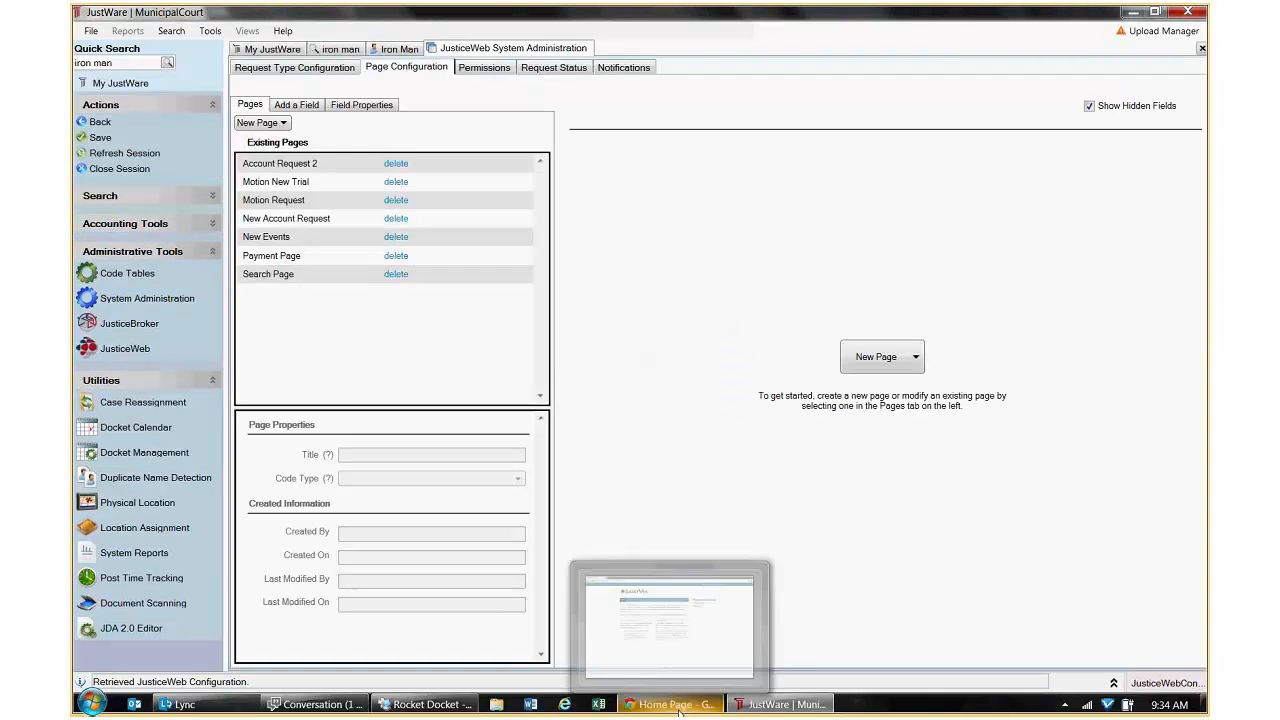
pyautogui.click(287, 218)
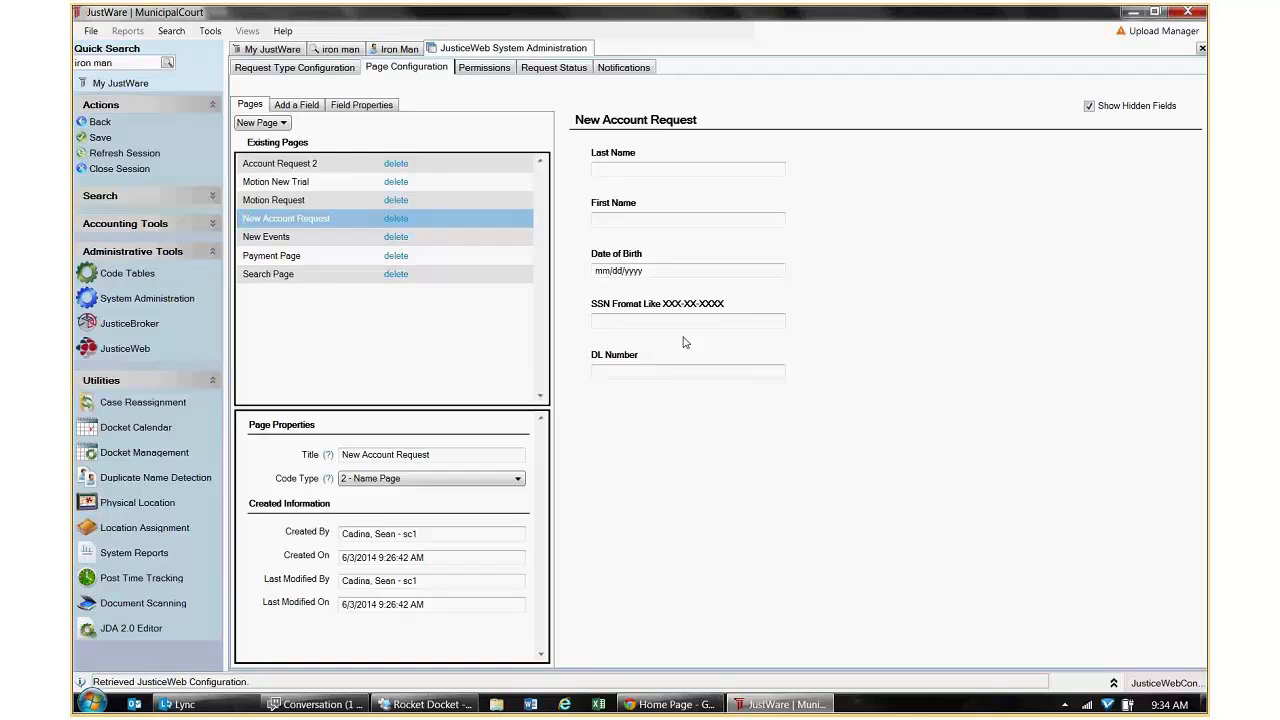
pyautogui.click(318, 70)
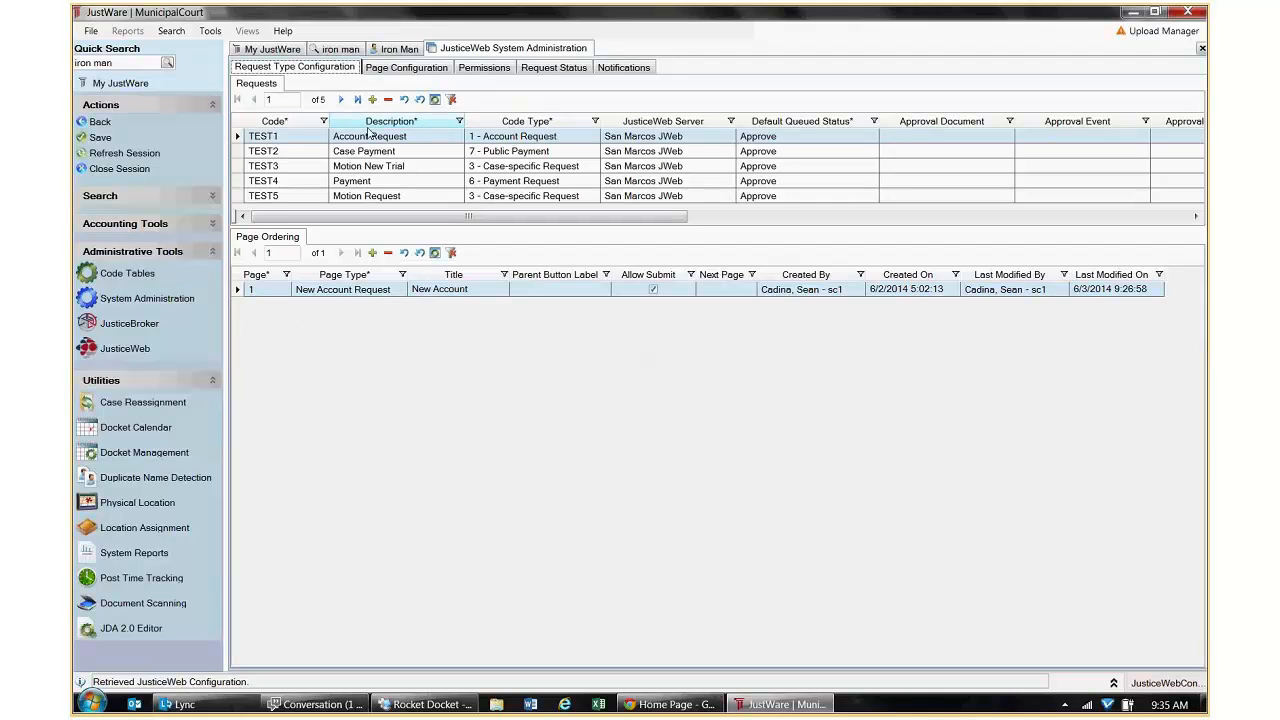
pyautogui.click(419, 70)
pyautogui.click(290, 70)
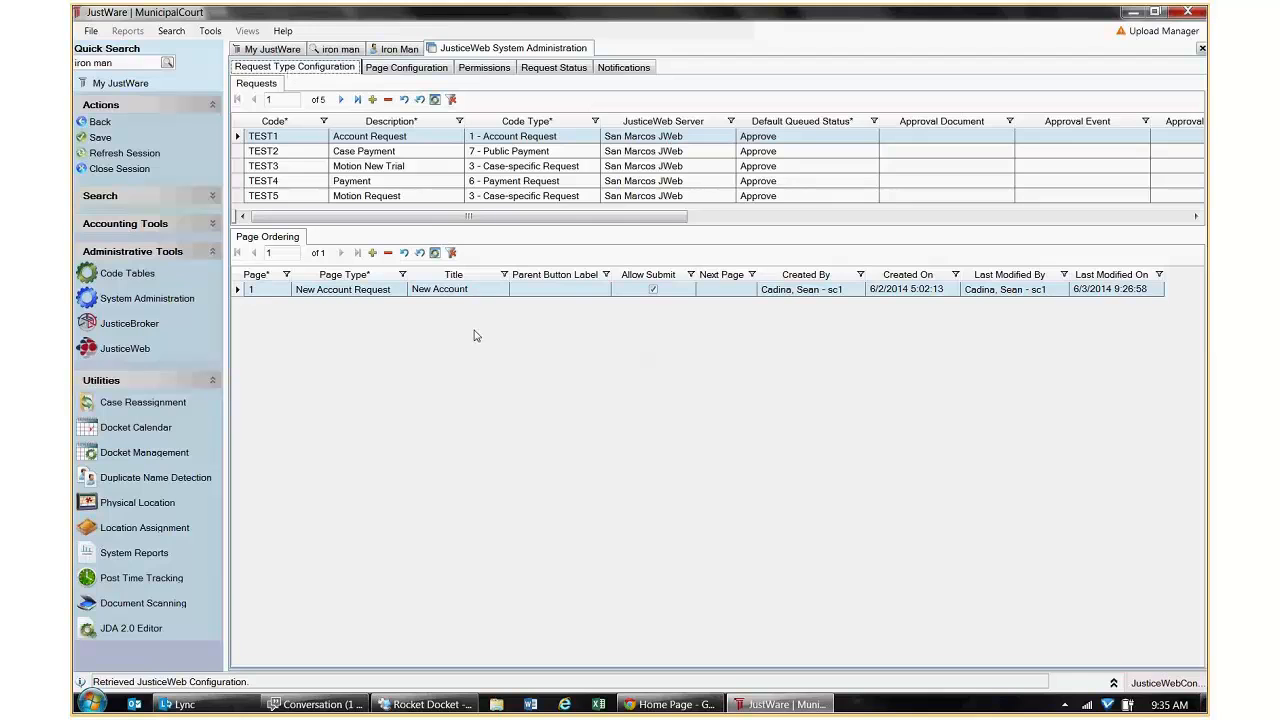
# Glance at the JusticeWeb site, recheck the page configuration, then switch to My JustWare.
pyautogui.click(670, 704)
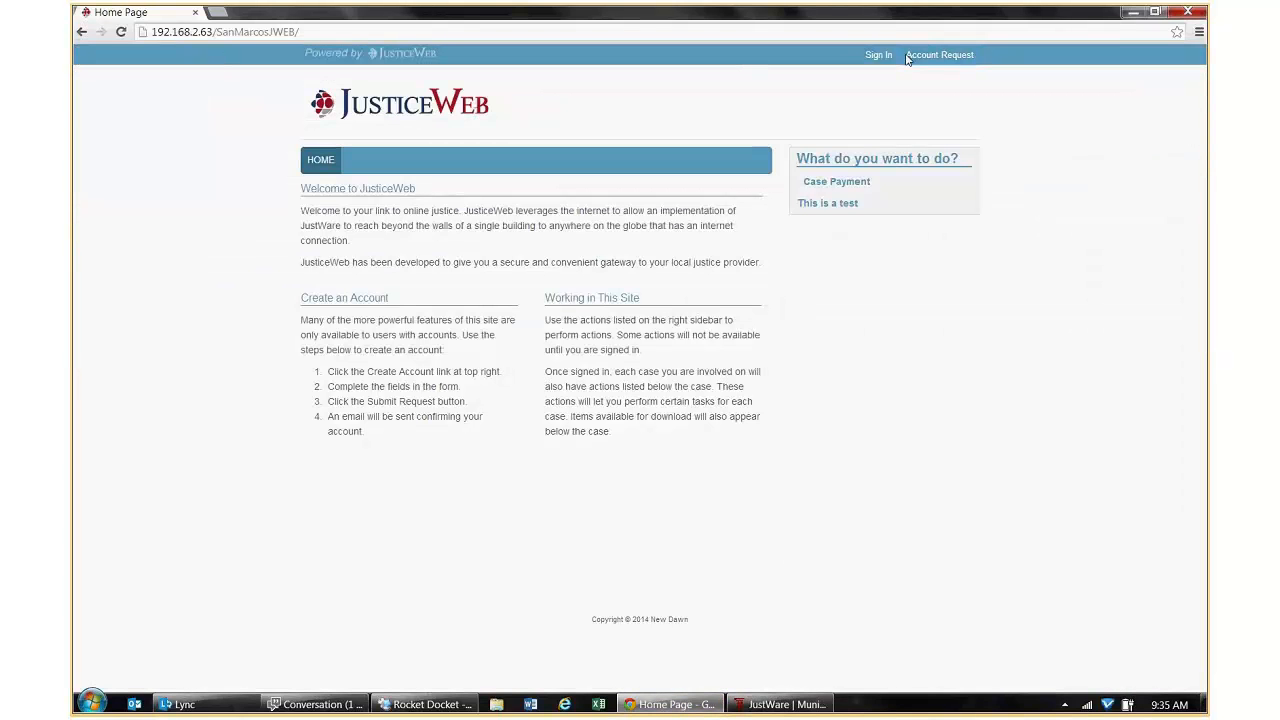
pyautogui.click(785, 712)
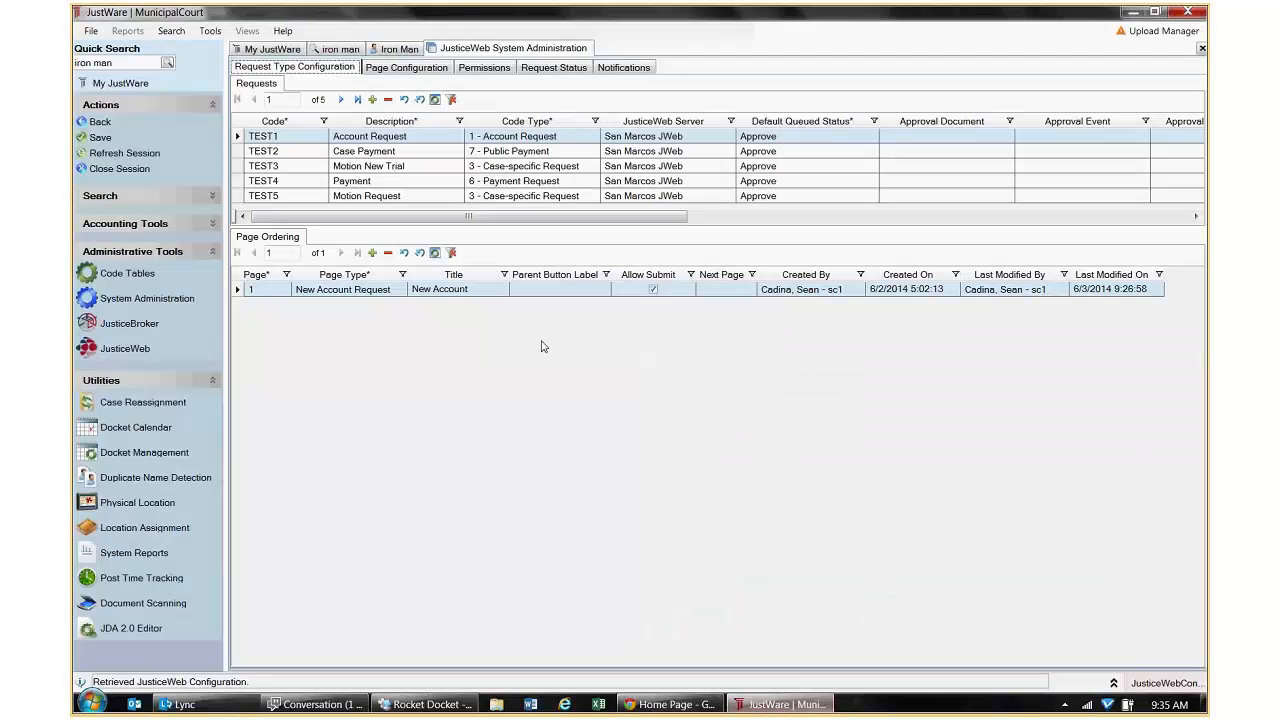
pyautogui.click(430, 68)
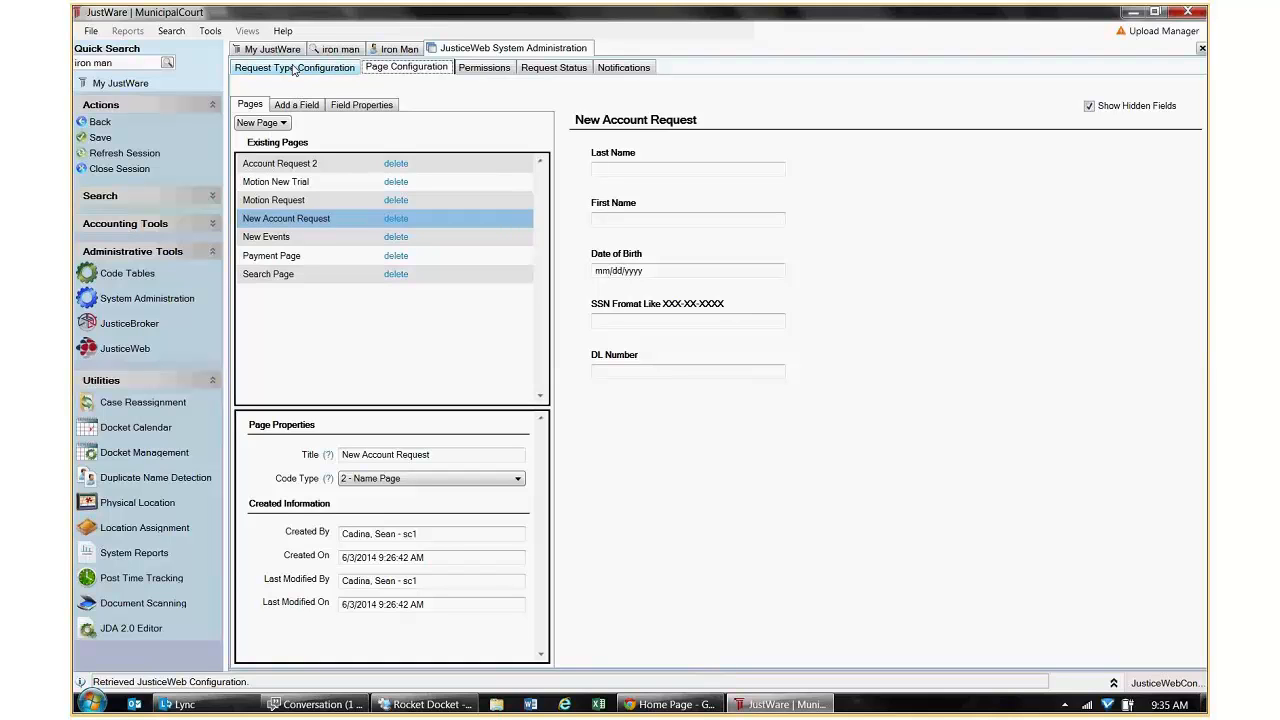
pyautogui.click(295, 68)
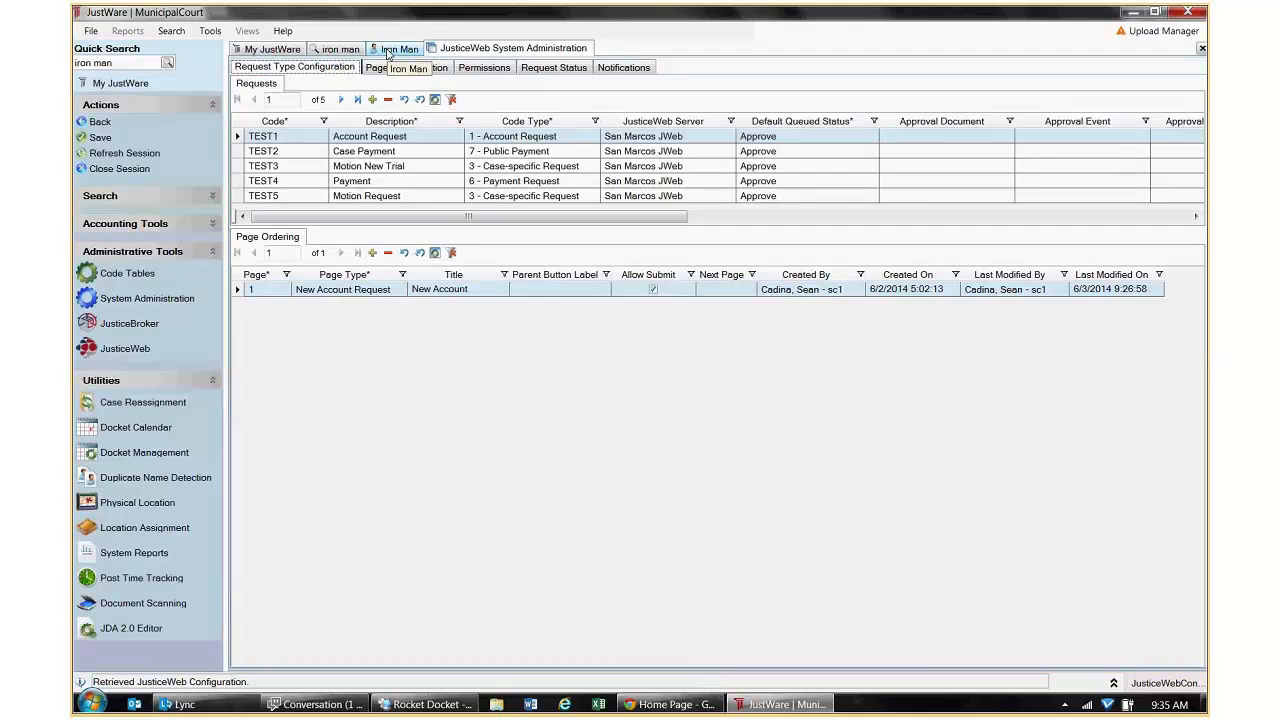
pyautogui.click(262, 49)
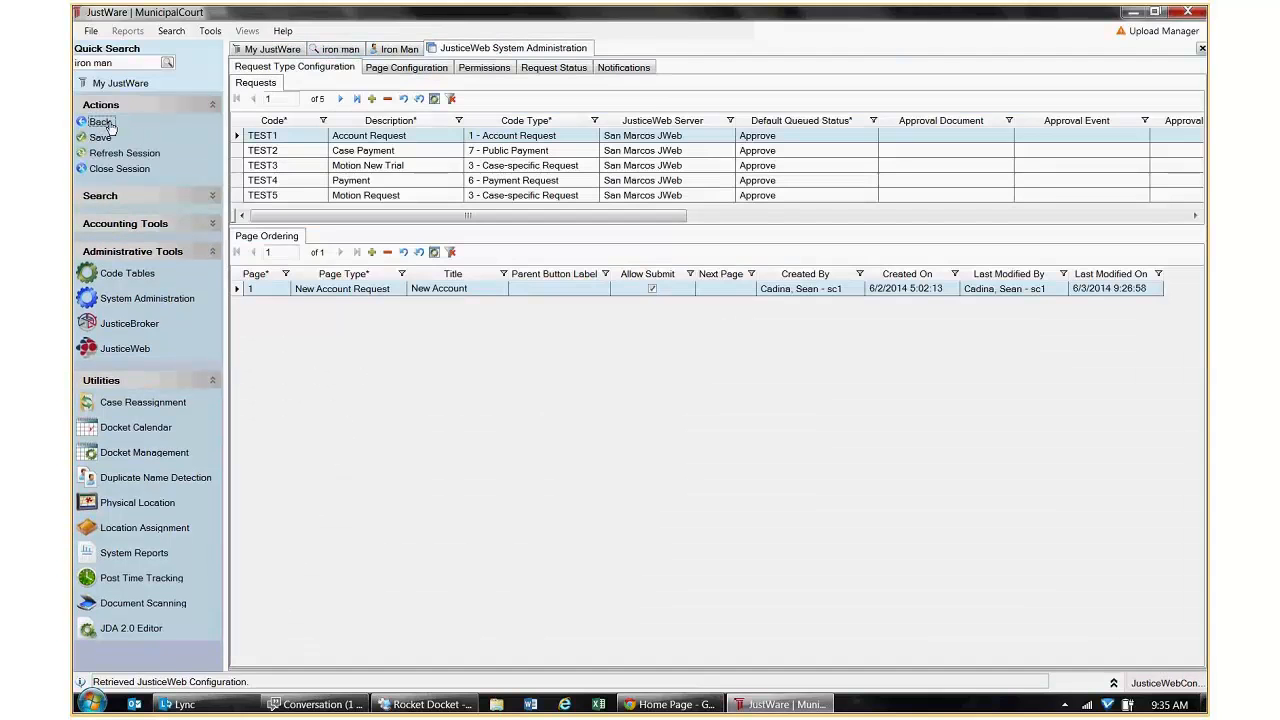
# Open the JusticeWeb Server Configuration settings from the administration menu, reopening them once.
pyautogui.click(104, 122)
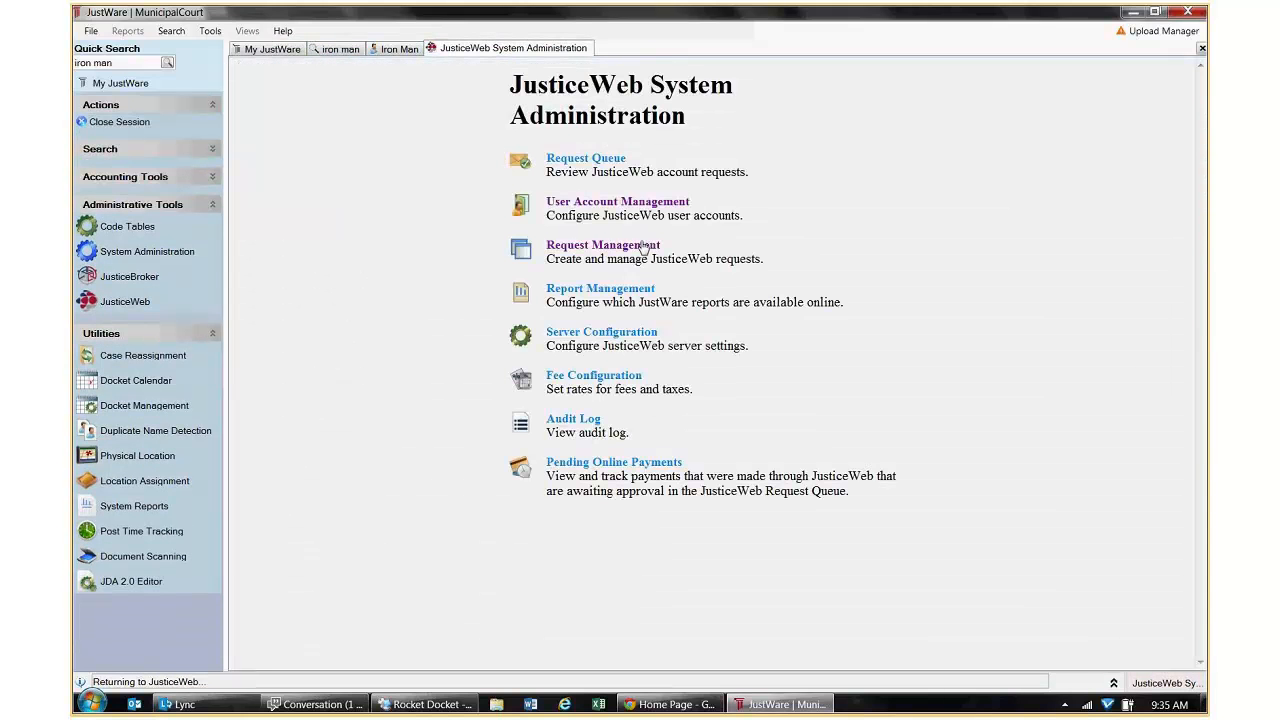
pyautogui.click(604, 331)
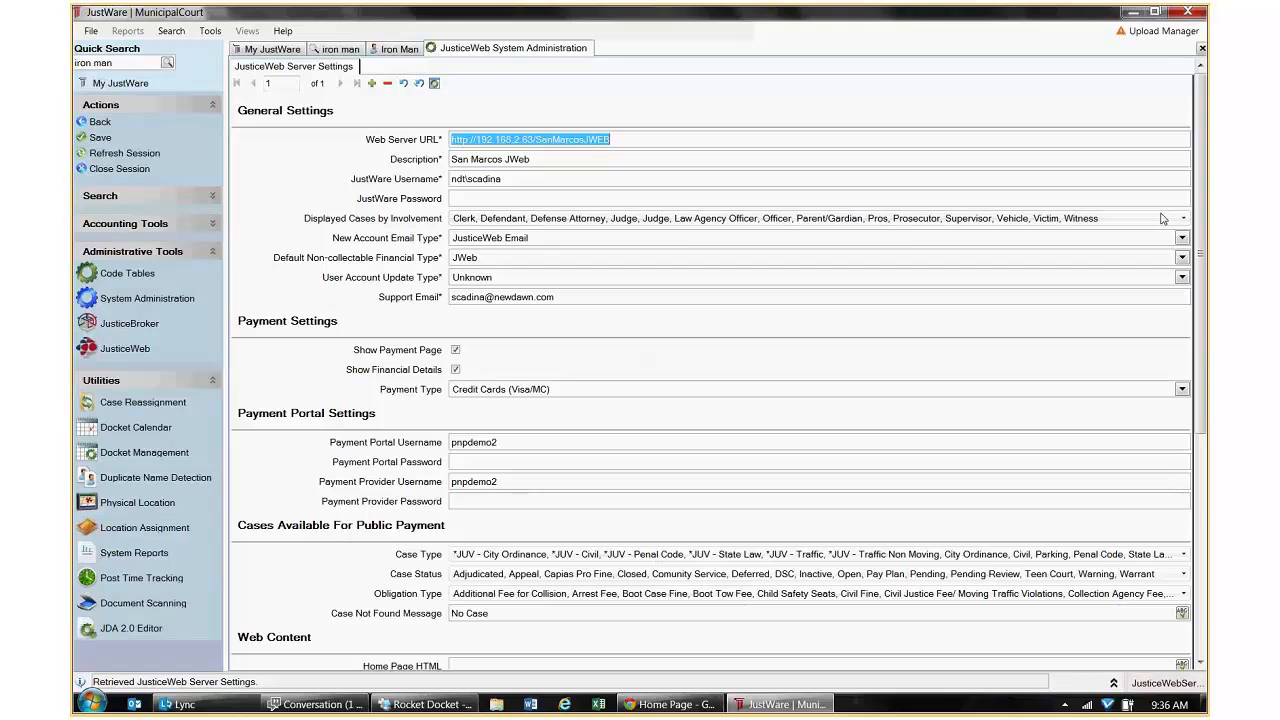
pyautogui.click(90, 124)
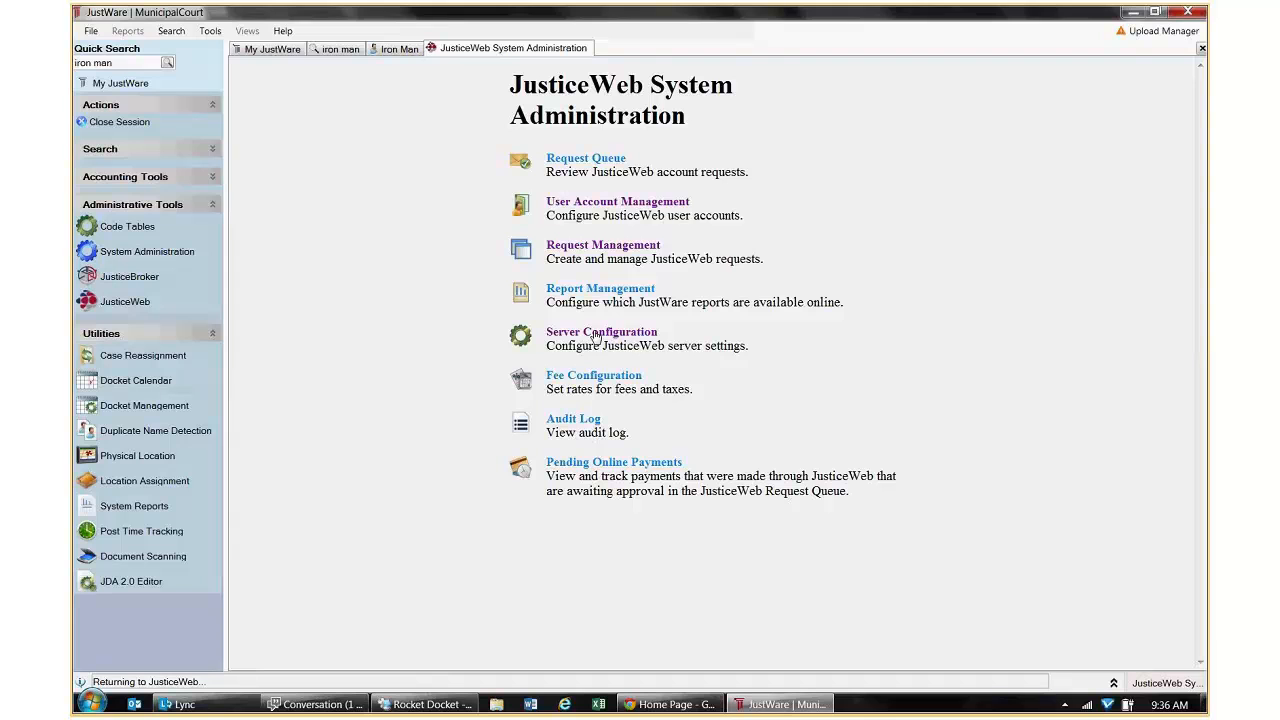
pyautogui.click(595, 336)
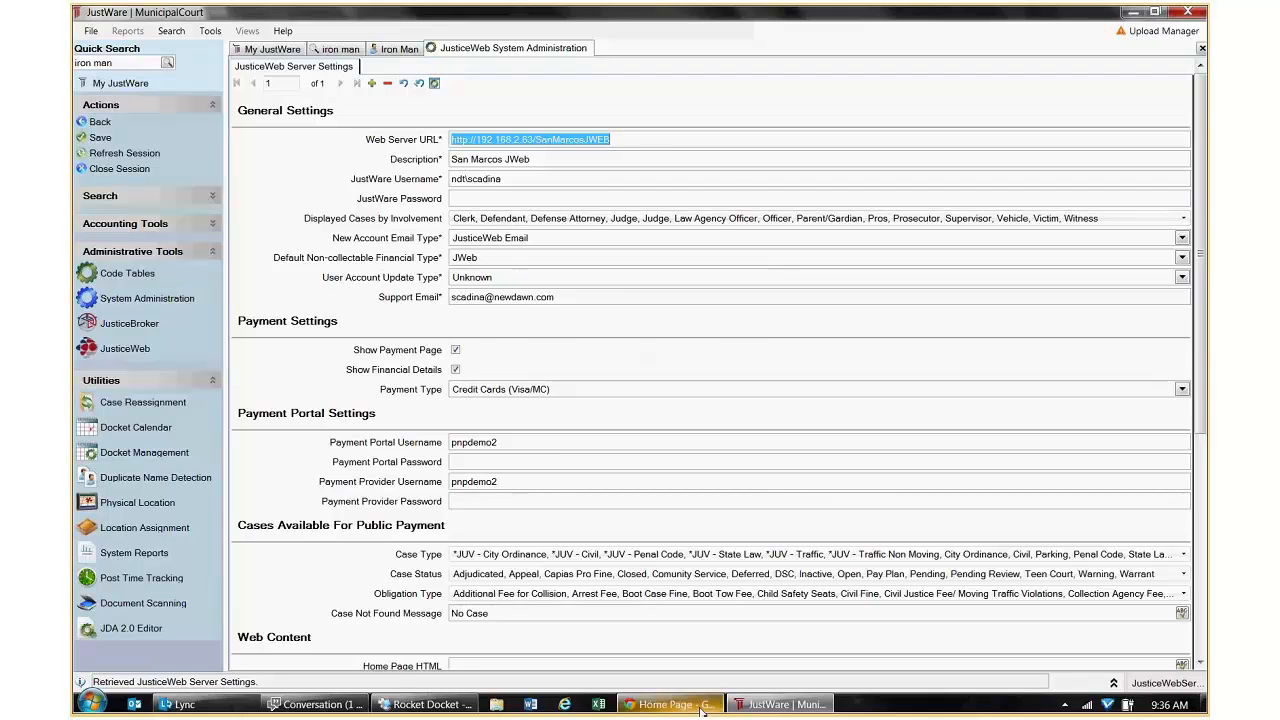
# Sign in to JusticeWeb with the defendant's username and password, check the three active speeding cases, and return to JustWare.
pyautogui.click(668, 704)
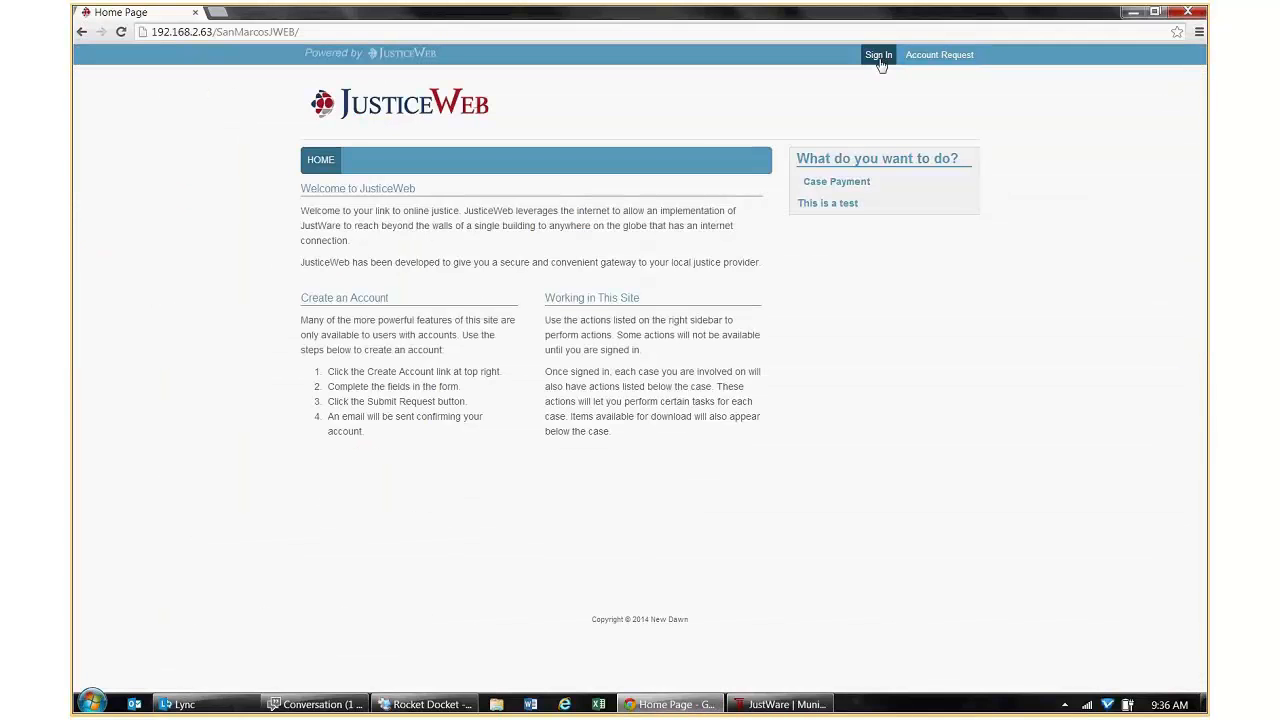
pyautogui.click(879, 54)
pyautogui.write('ton')
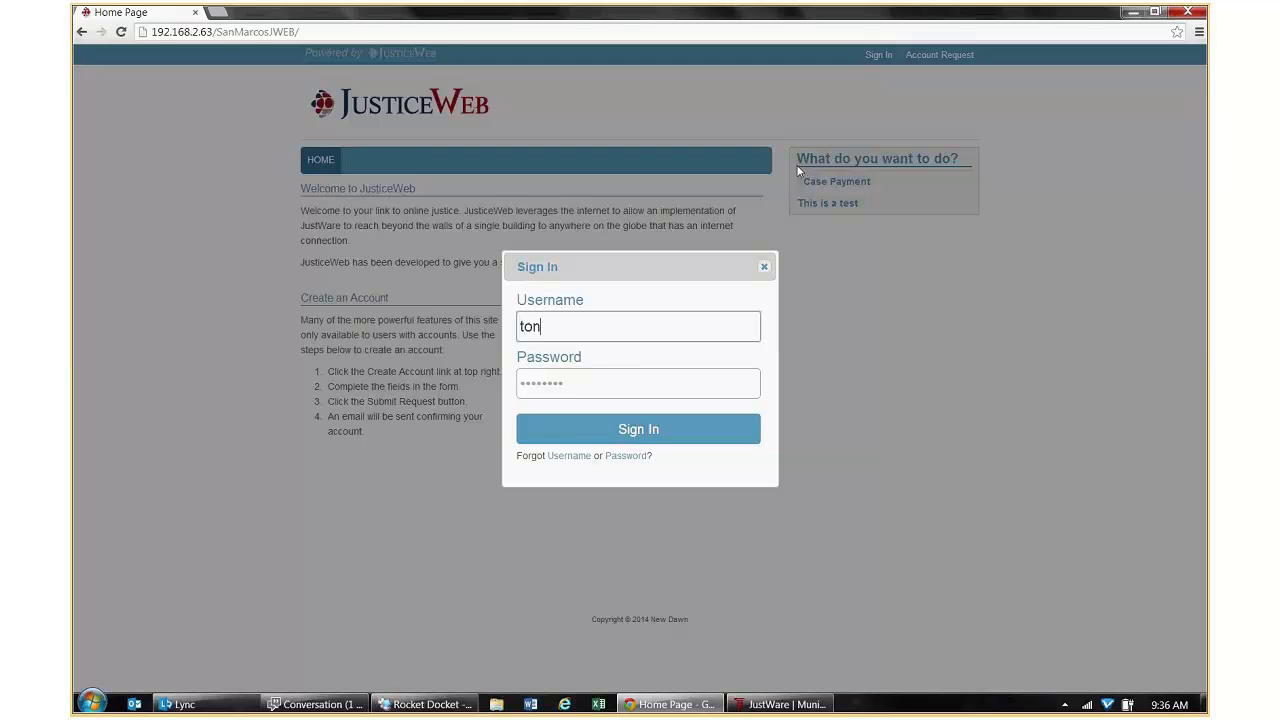
pyautogui.write('ystark')
pyautogui.press('Tab')
pyautogui.write('••••••')
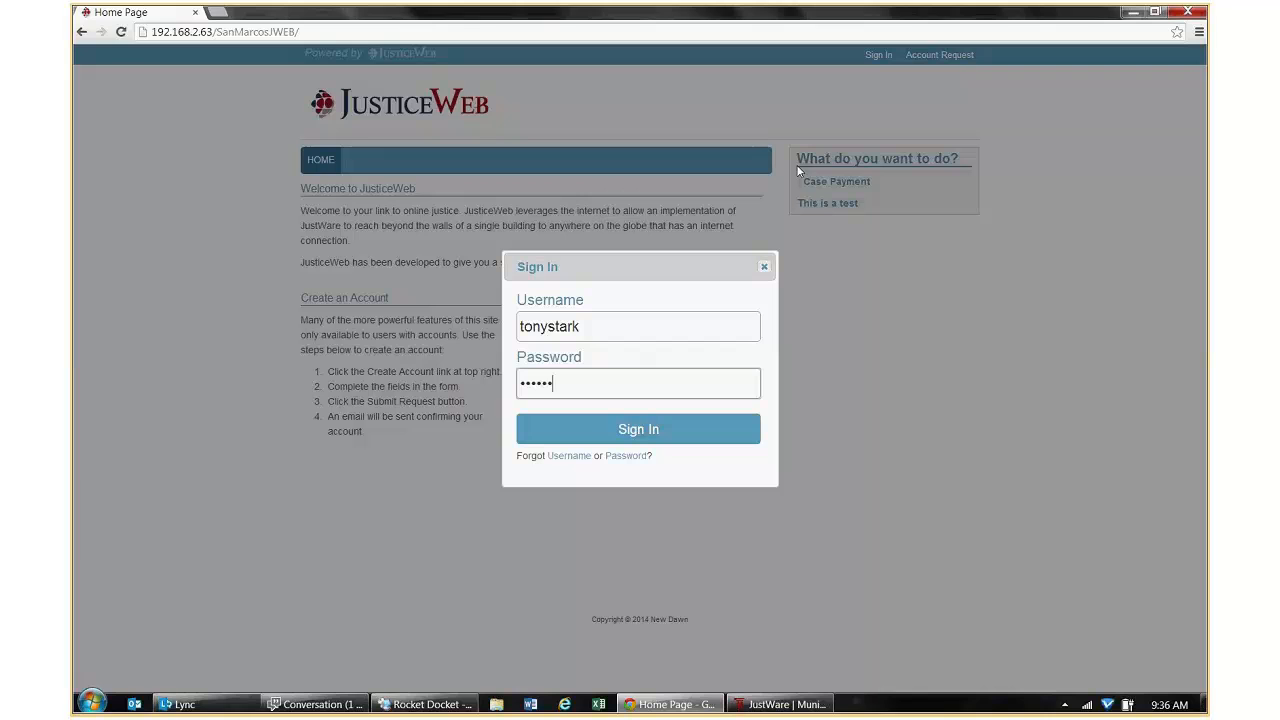
pyautogui.write('•')
pyautogui.press('Return')
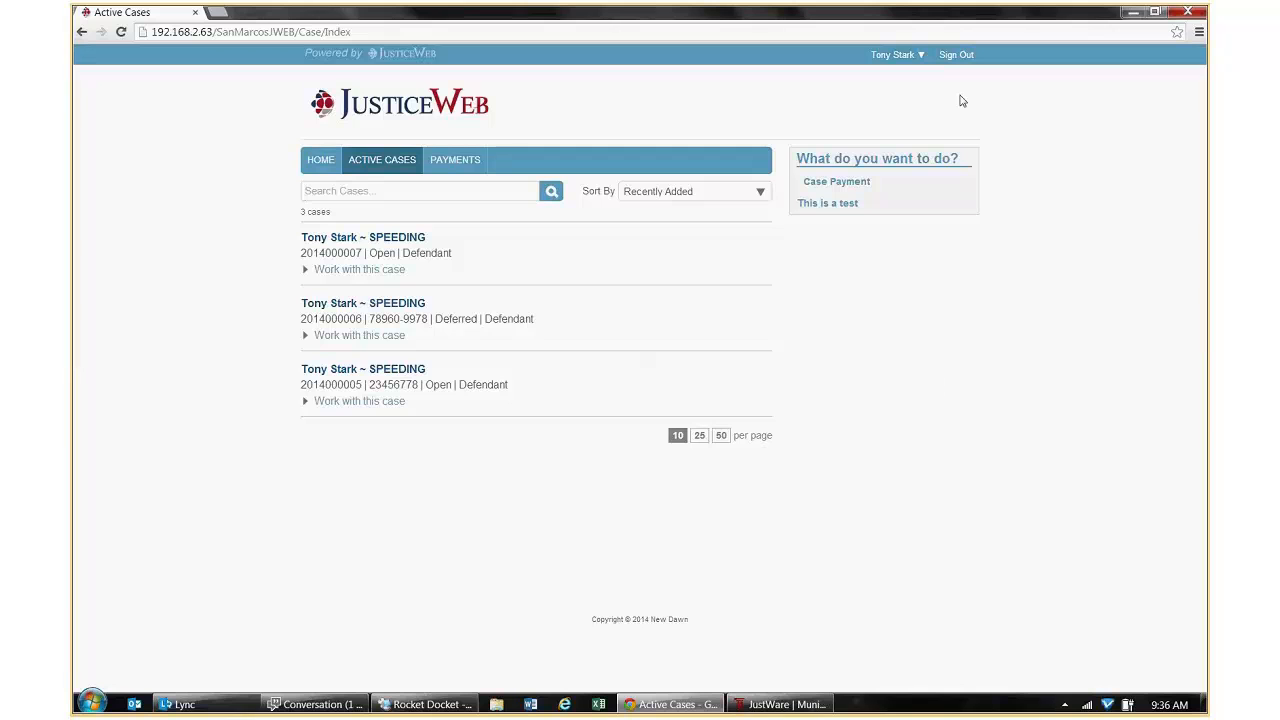
pyautogui.click(795, 705)
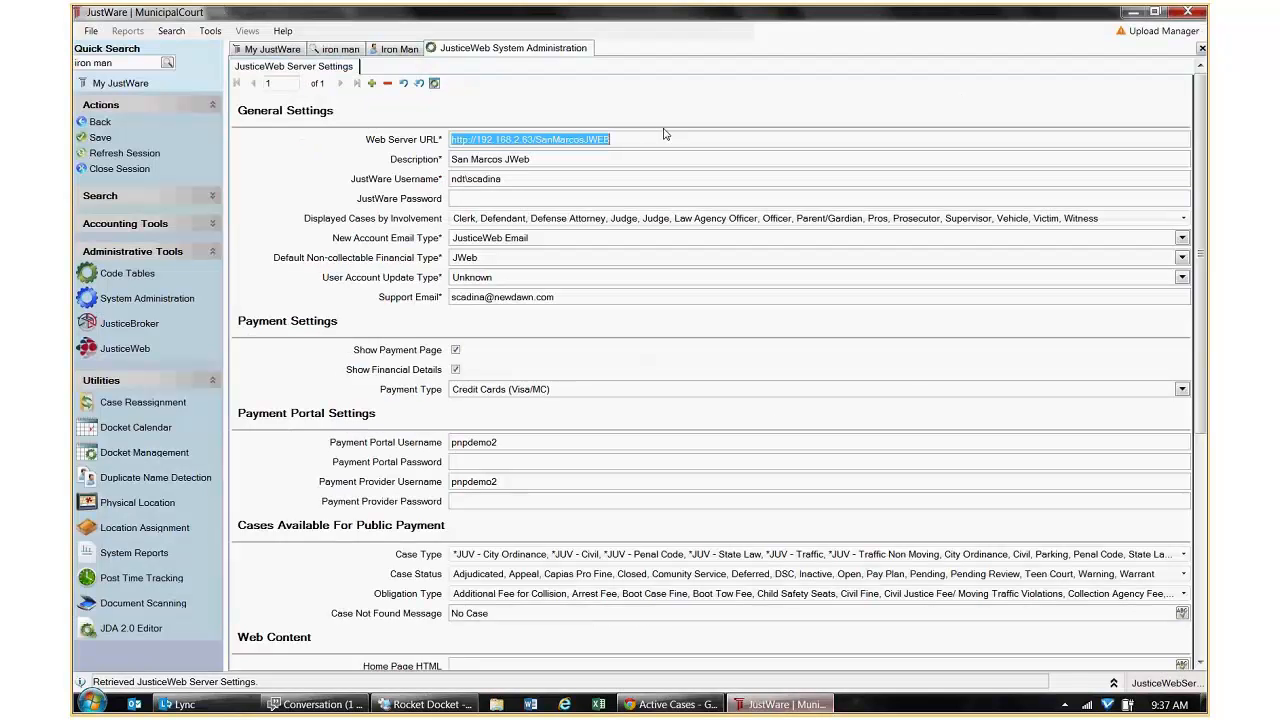
# Uncheck Defendant under Displayed Cases by Involvement, save the server settings, and return to Chrome.
pyautogui.click(470, 218)
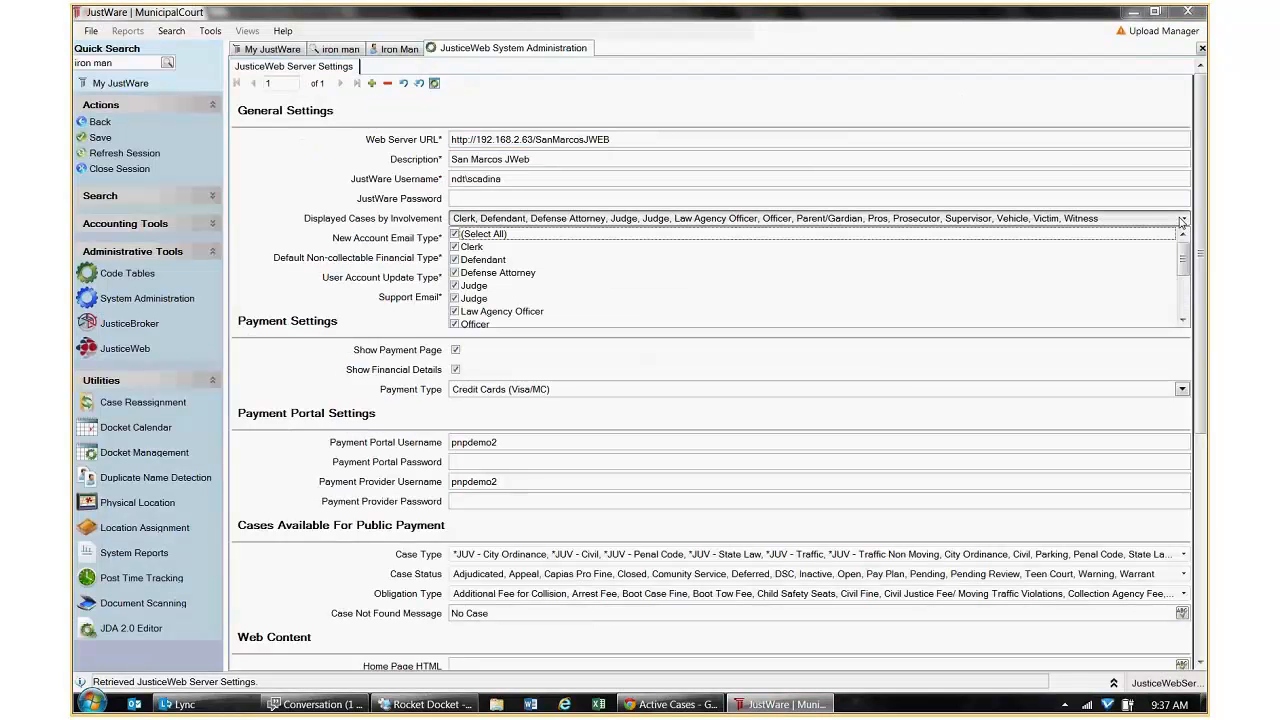
pyautogui.click(456, 260)
pyautogui.click(102, 139)
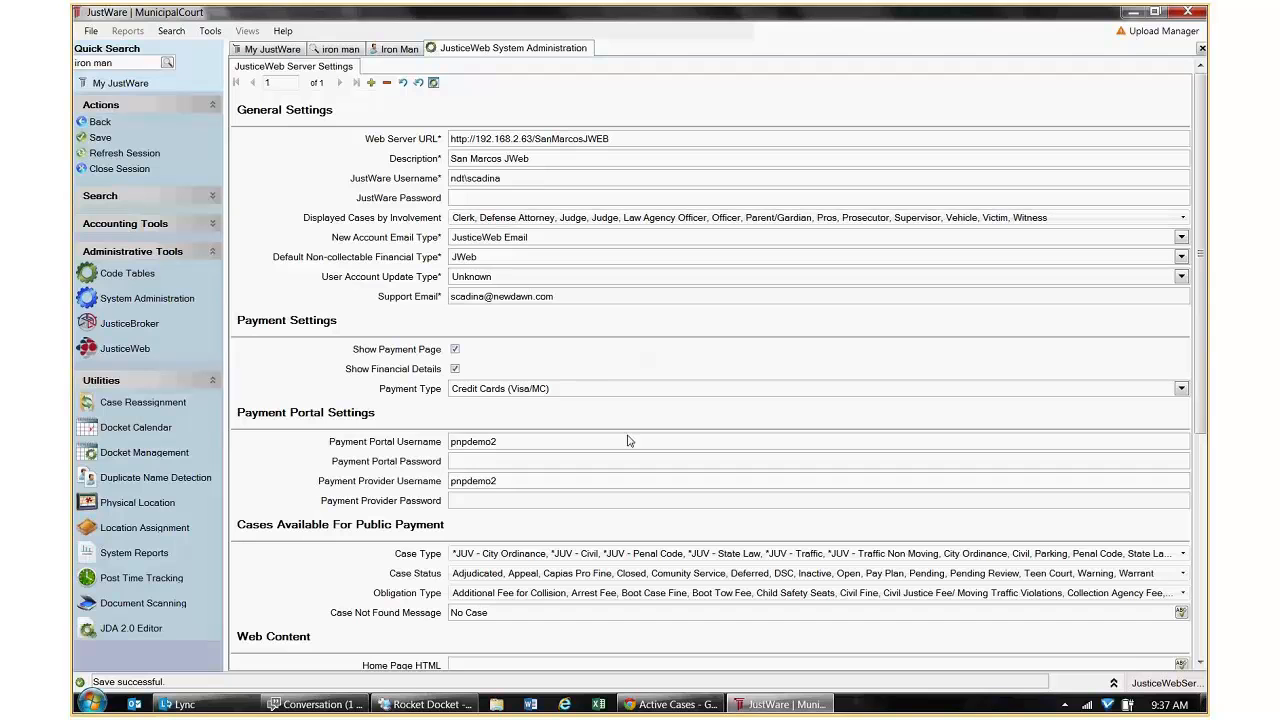
pyautogui.click(672, 704)
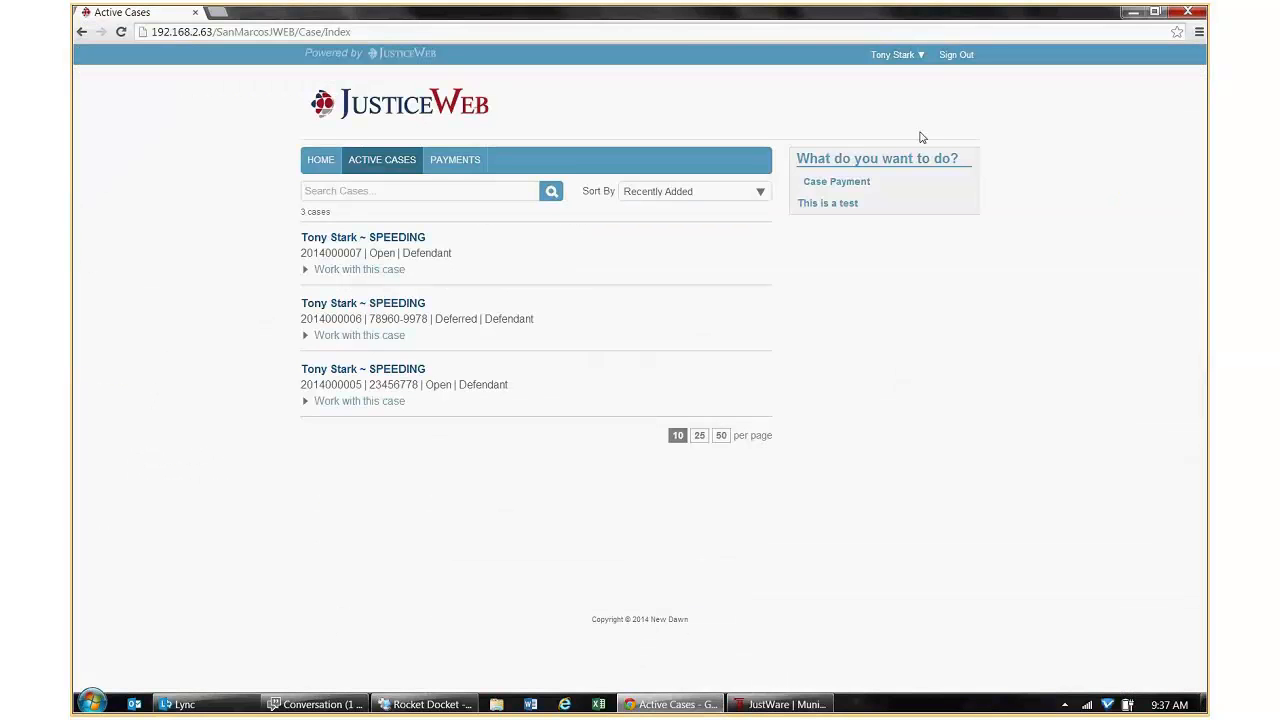
# Sign out of JusticeWeb and sign back in with the same username and password.
pyautogui.click(956, 54)
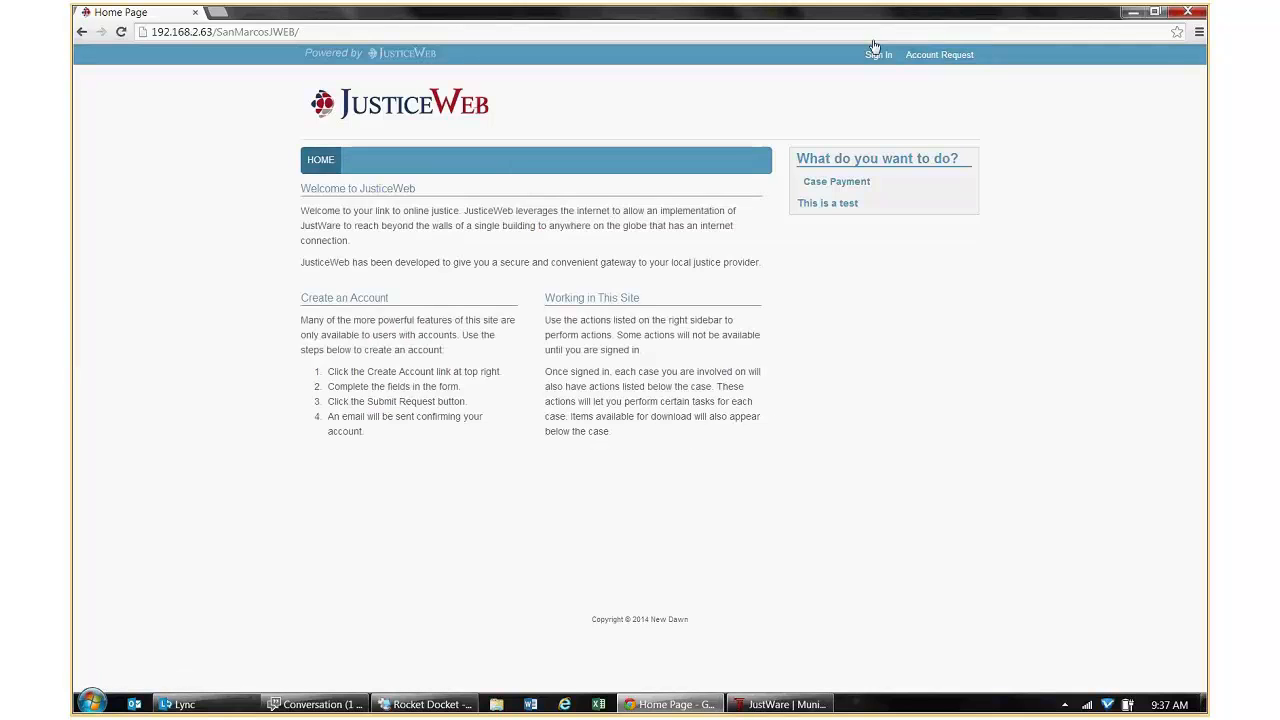
pyautogui.click(878, 55)
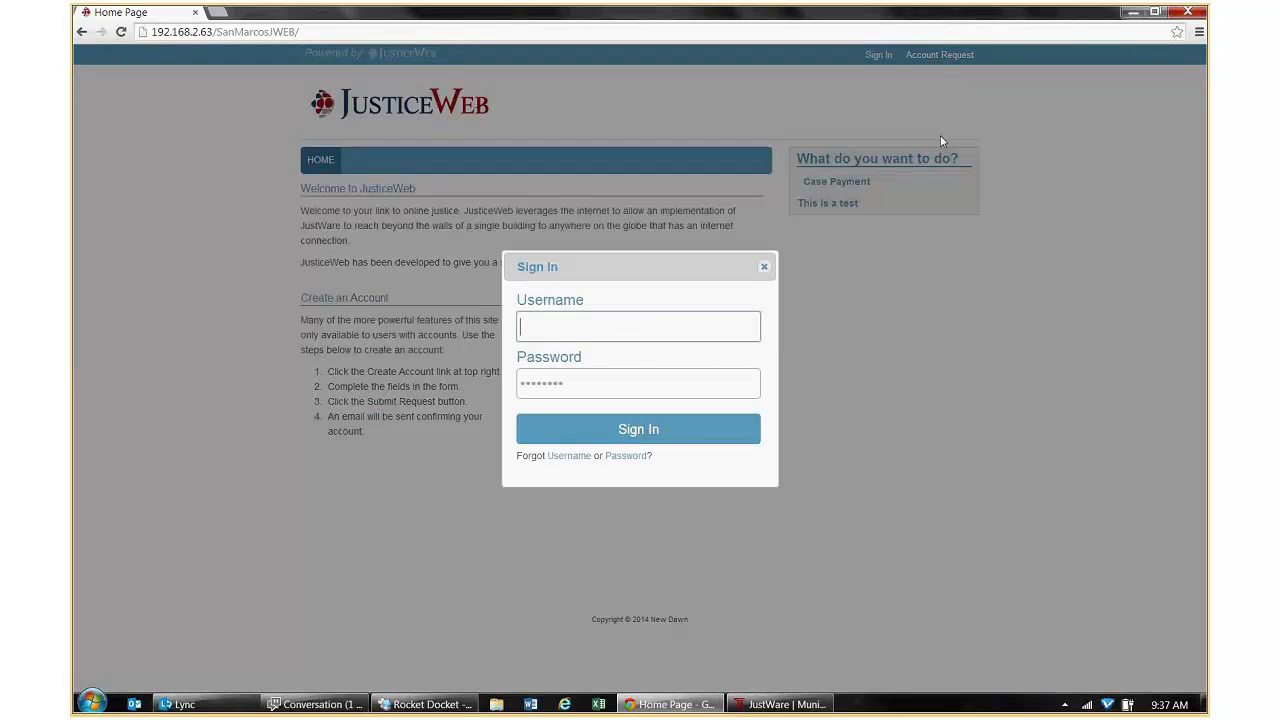
pyautogui.write('tonystark')
pyautogui.press('Tab')
pyautogui.write('passwor')
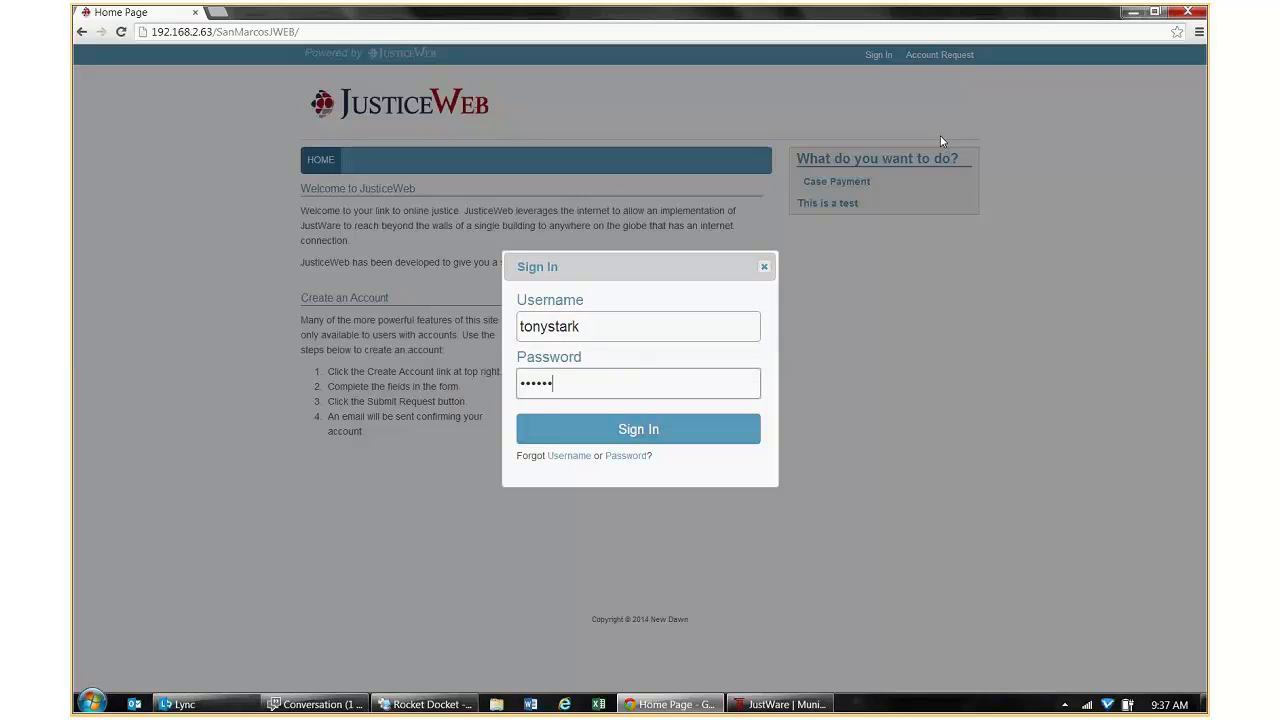
pyautogui.press('Return')
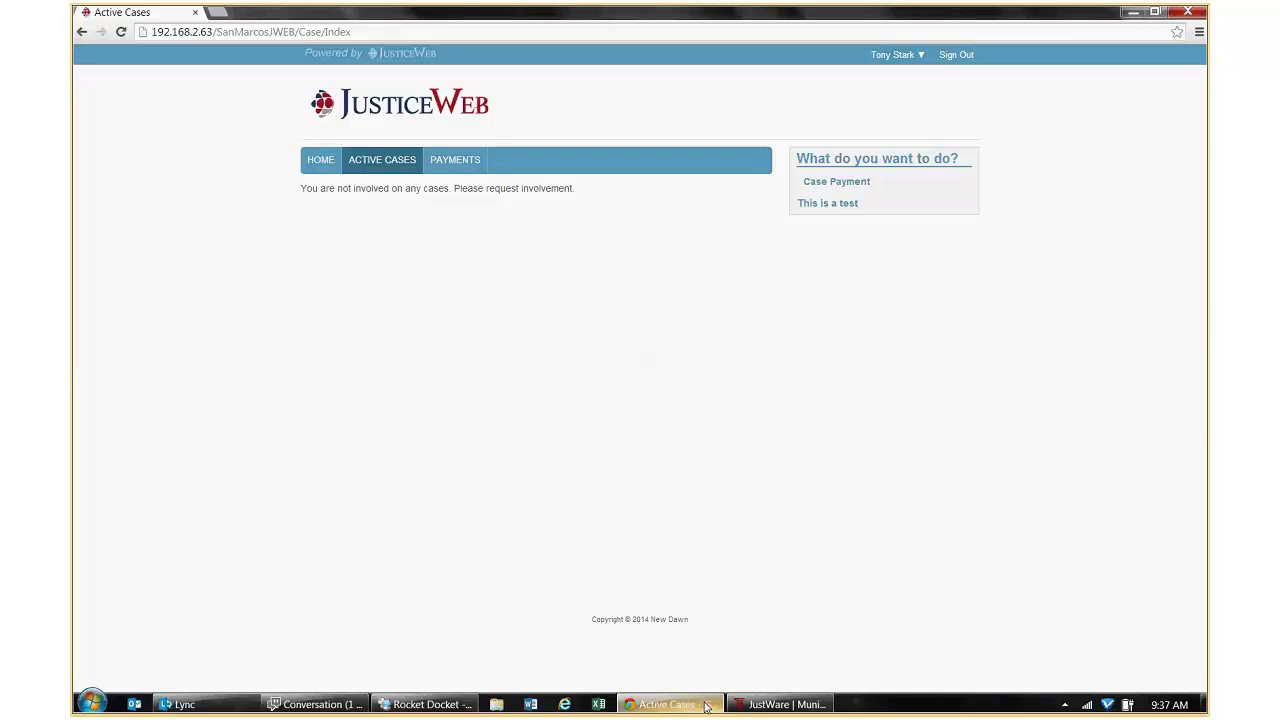
# Check (Select All) under Displayed Cases by Involvement, including Defendant, and save the server settings.
pyautogui.click(775, 675)
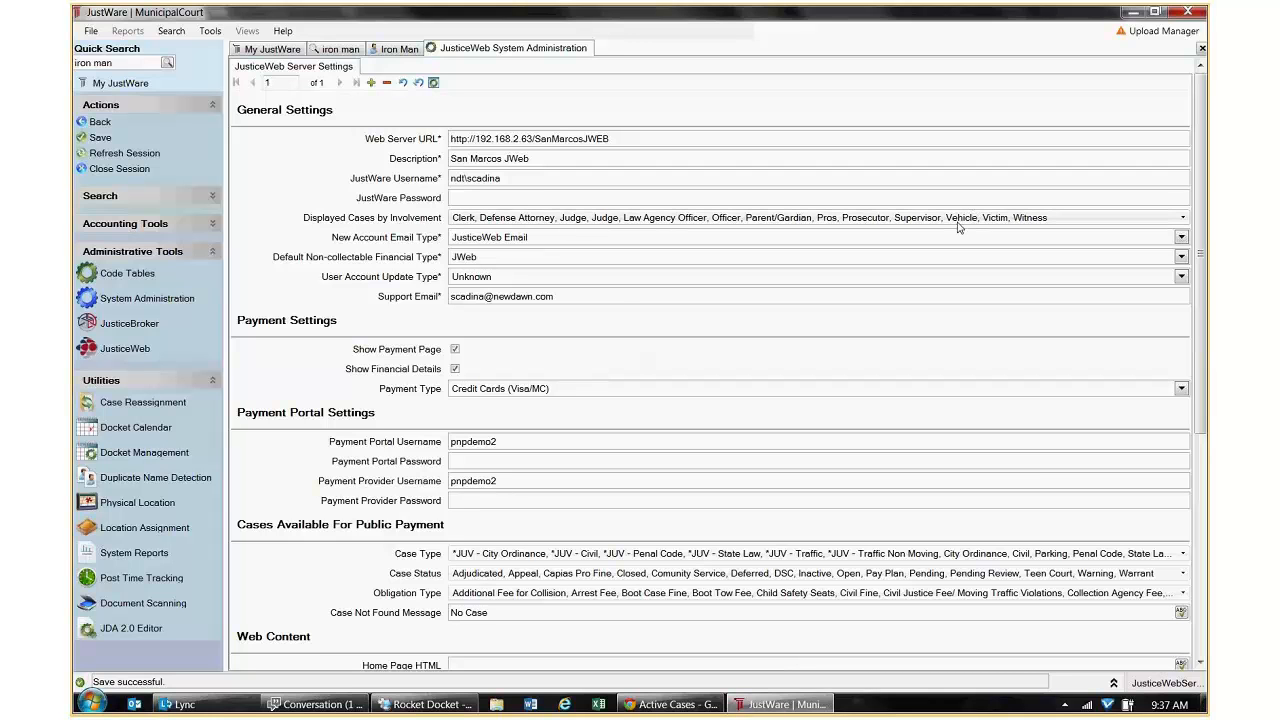
pyautogui.click(1182, 219)
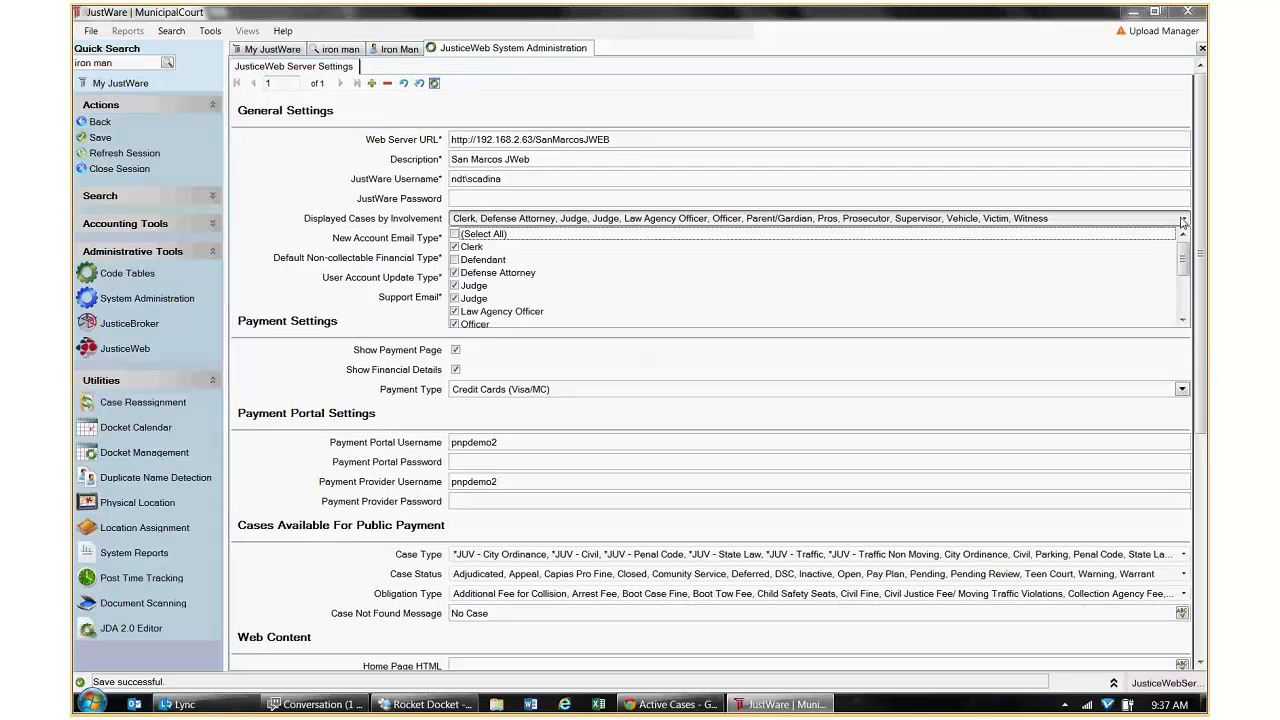
pyautogui.click(457, 234)
pyautogui.click(306, 213)
pyautogui.click(103, 138)
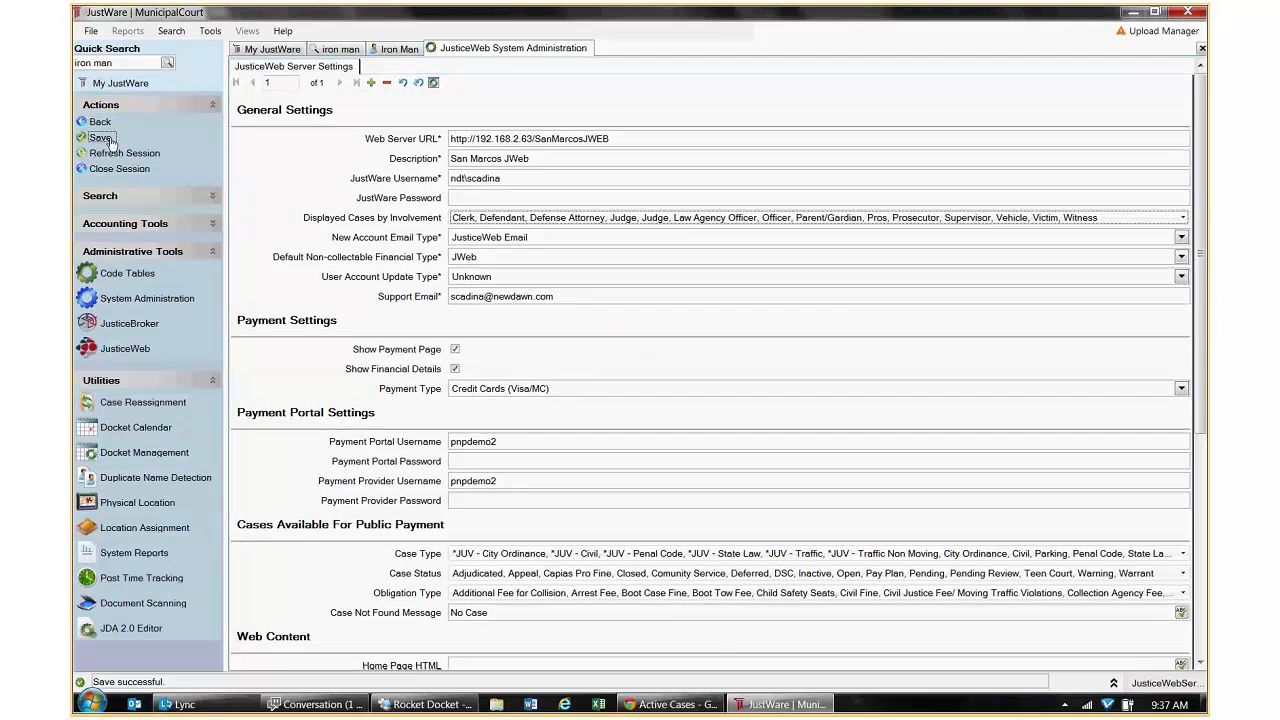
pyautogui.moveTo(1203, 314); pyautogui.dragTo(1208, 478)
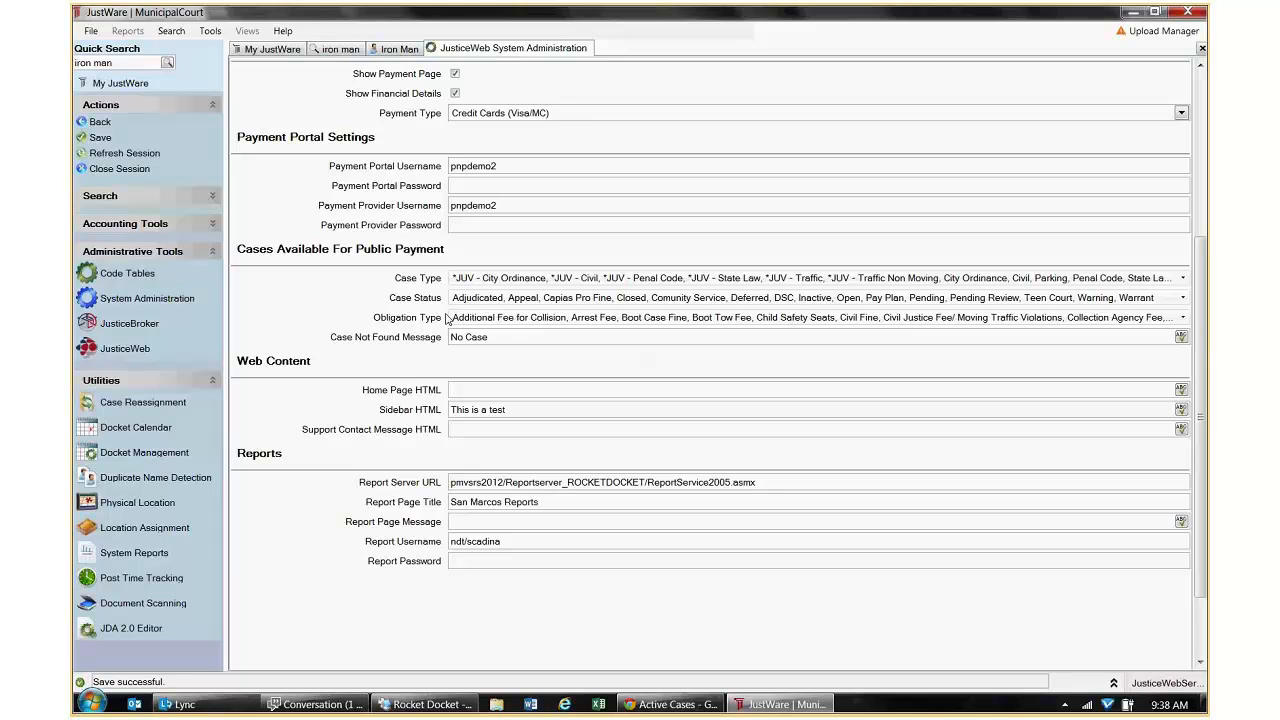
# Uncheck the six *JUV juvenile case types in the public-payment Case Type list.
pyautogui.click(1177, 280)
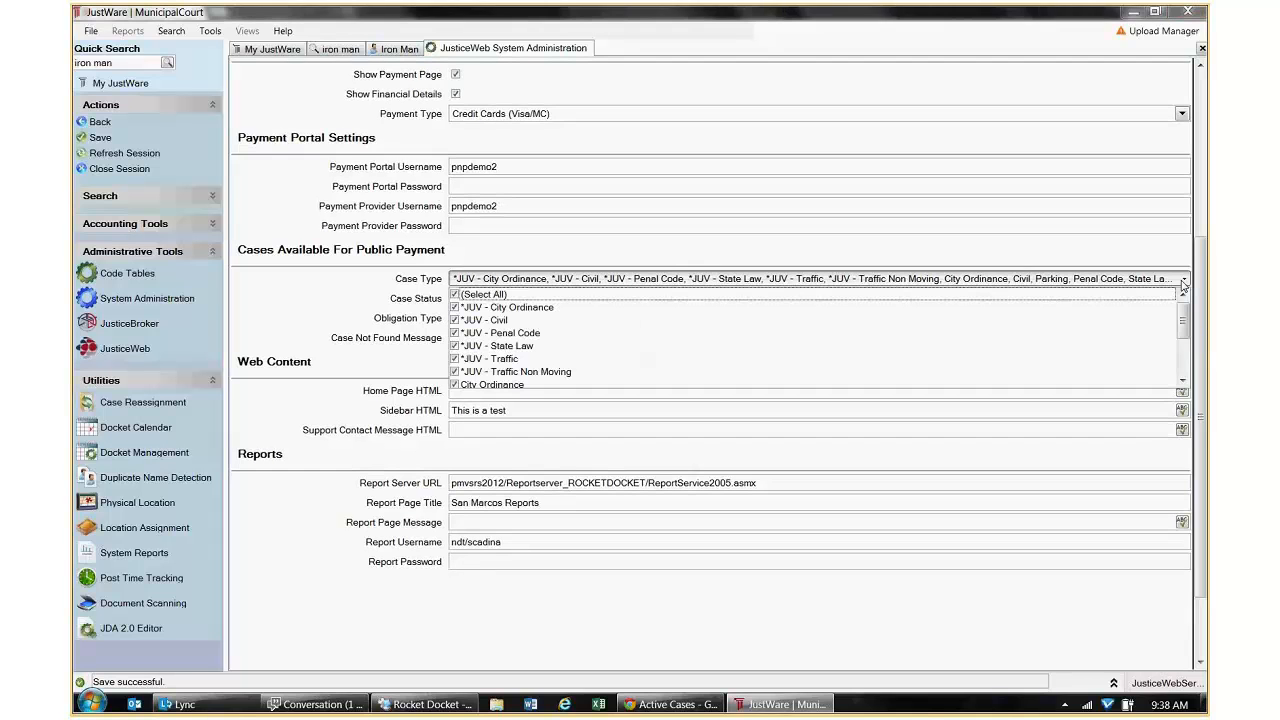
pyautogui.click(455, 308)
pyautogui.click(455, 321)
pyautogui.click(455, 333)
pyautogui.click(455, 346)
pyautogui.click(455, 359)
pyautogui.click(455, 372)
pyautogui.click(380, 297)
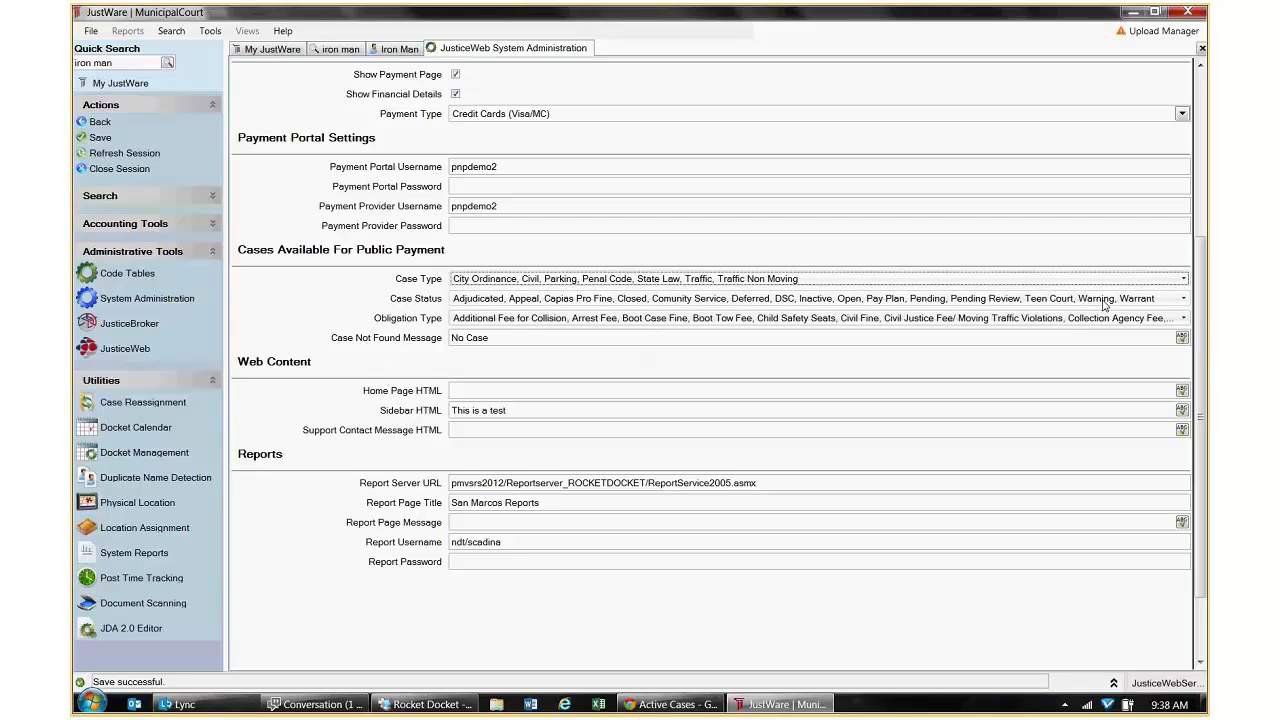
# Uncheck Warrant in the public-payment Case Status list, keeping Warning checked.
pyautogui.click(1182, 299)
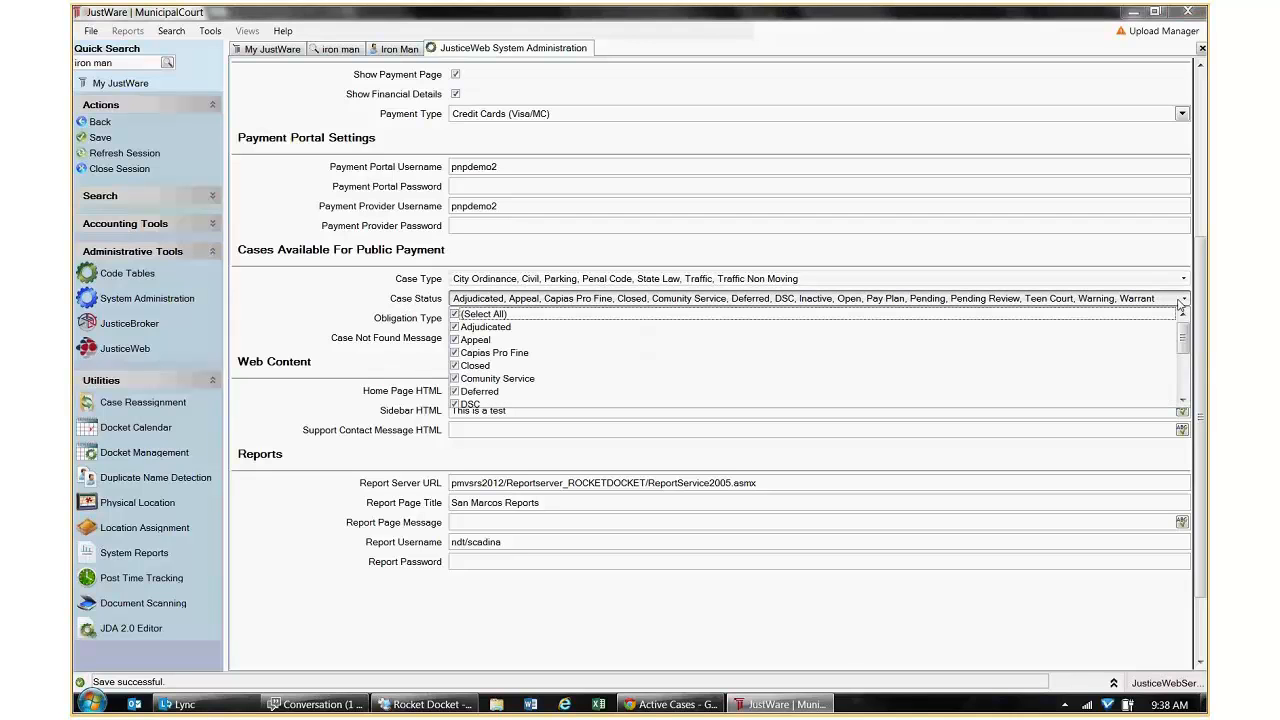
pyautogui.scroll(-3, 527, 400)
pyautogui.click(522, 378)
pyautogui.click(524, 391)
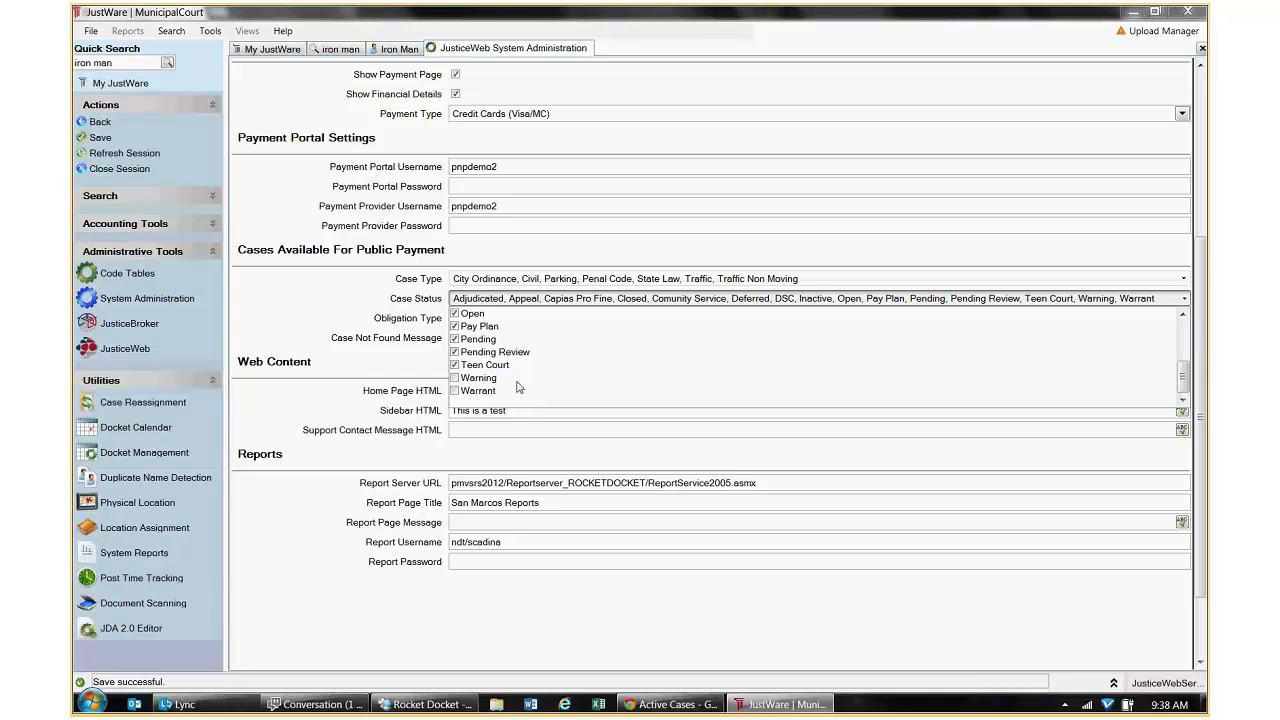
pyautogui.click(462, 379)
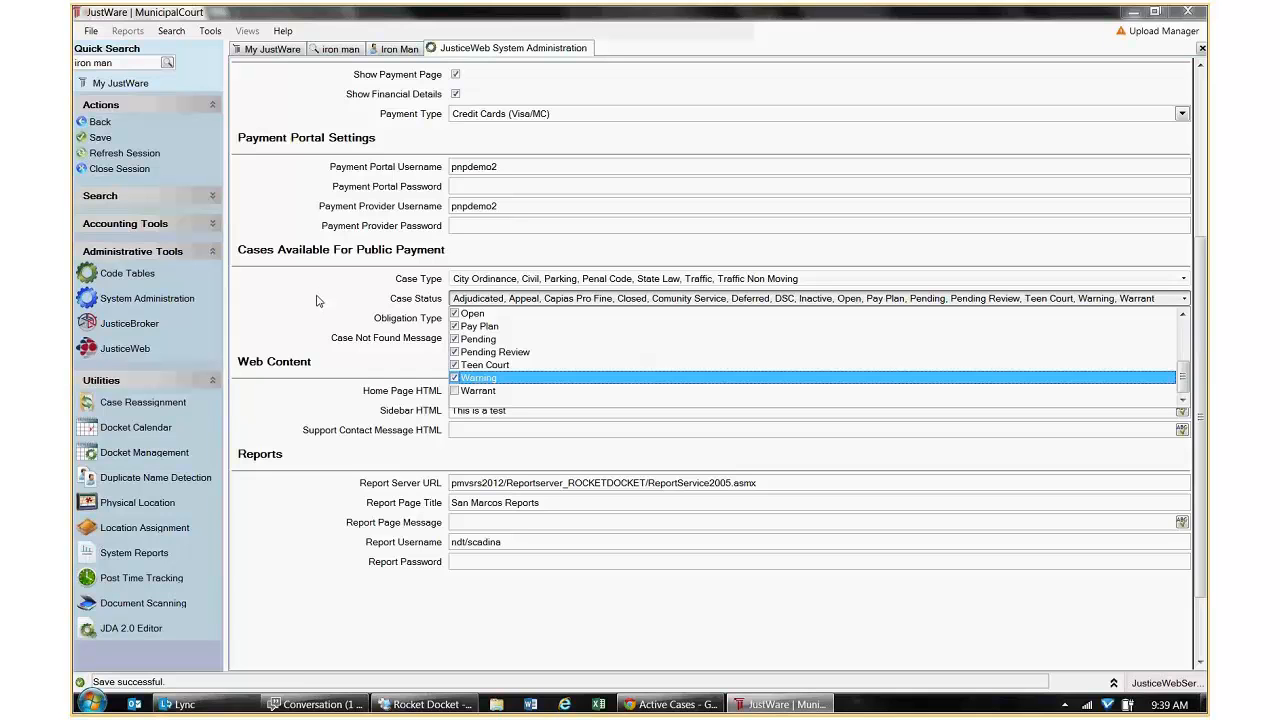
pyautogui.click(316, 300)
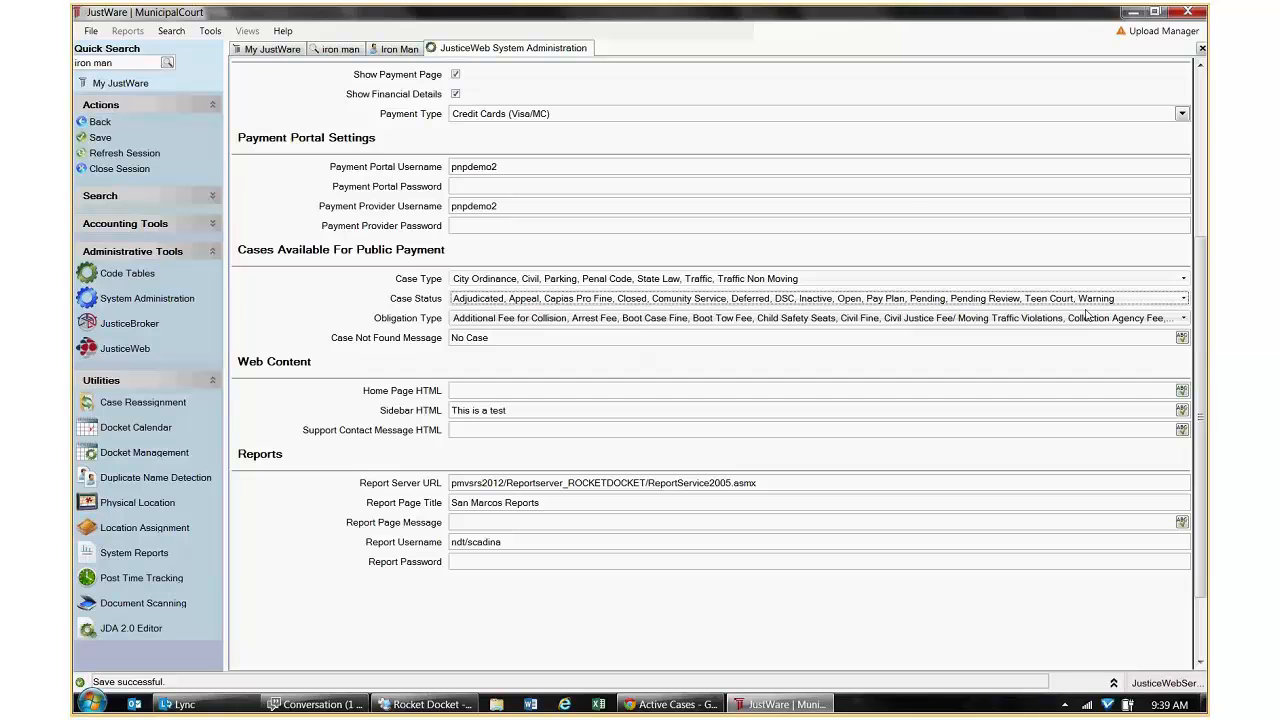
pyautogui.click(1183, 318)
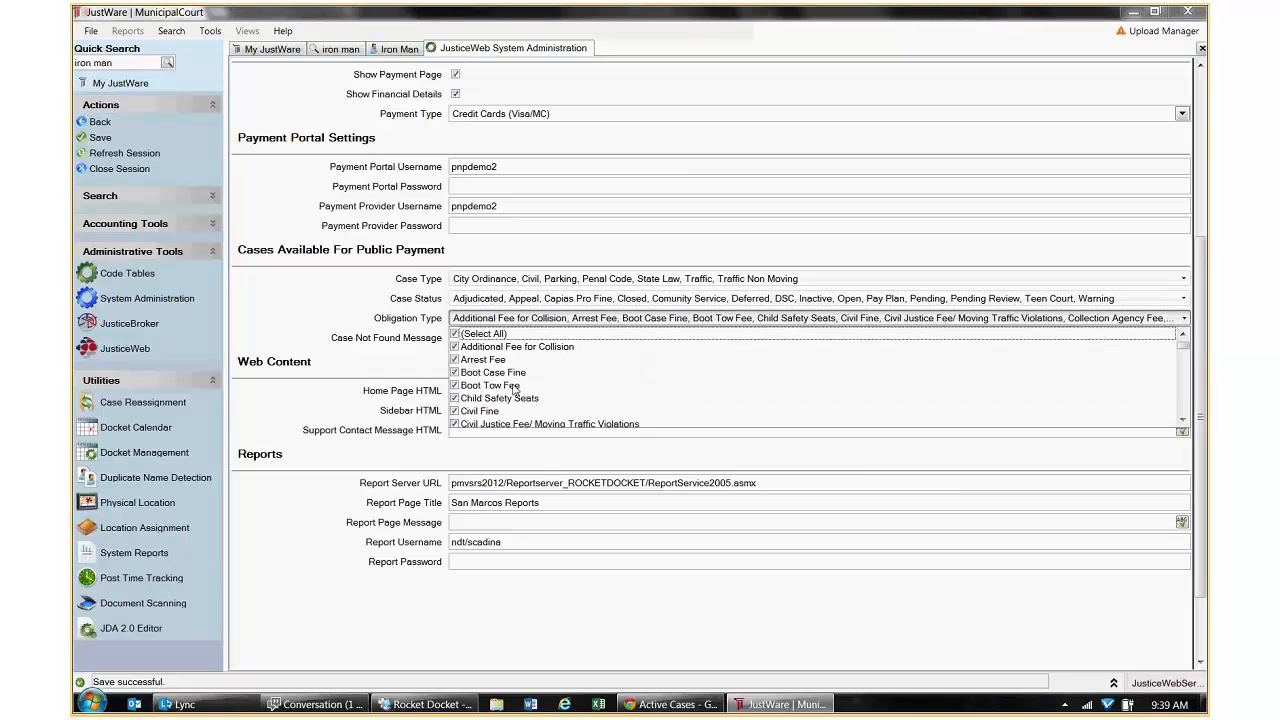
pyautogui.moveTo(1184, 347); pyautogui.dragTo(1197, 374)
pyautogui.moveTo(1197, 373); pyautogui.dragTo(1201, 418)
pyautogui.click(459, 413)
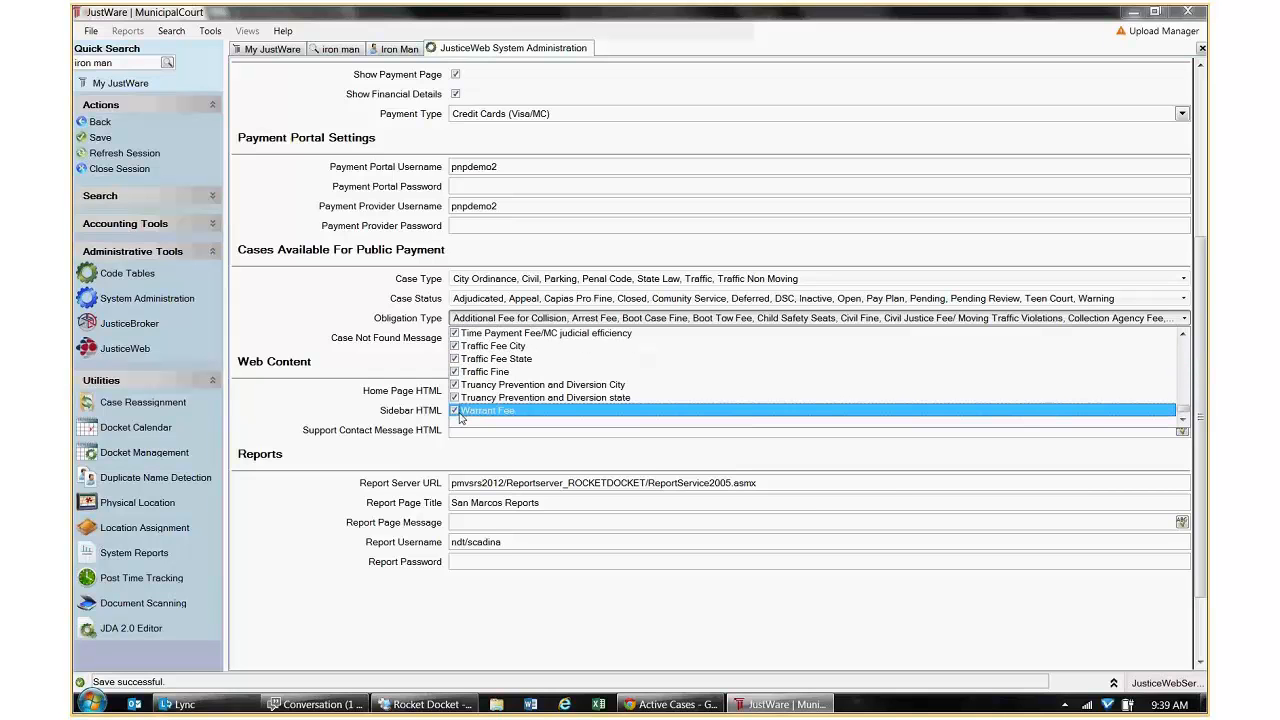
pyautogui.click(364, 343)
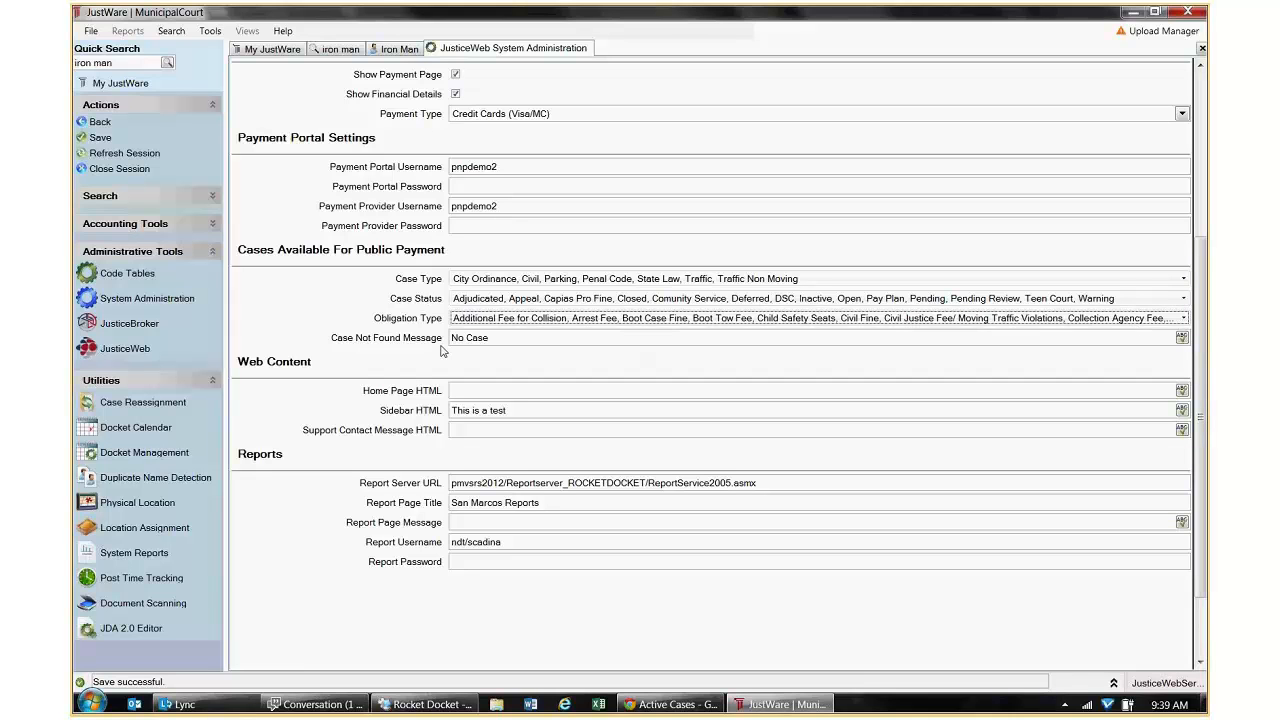
pyautogui.moveTo(686, 708)
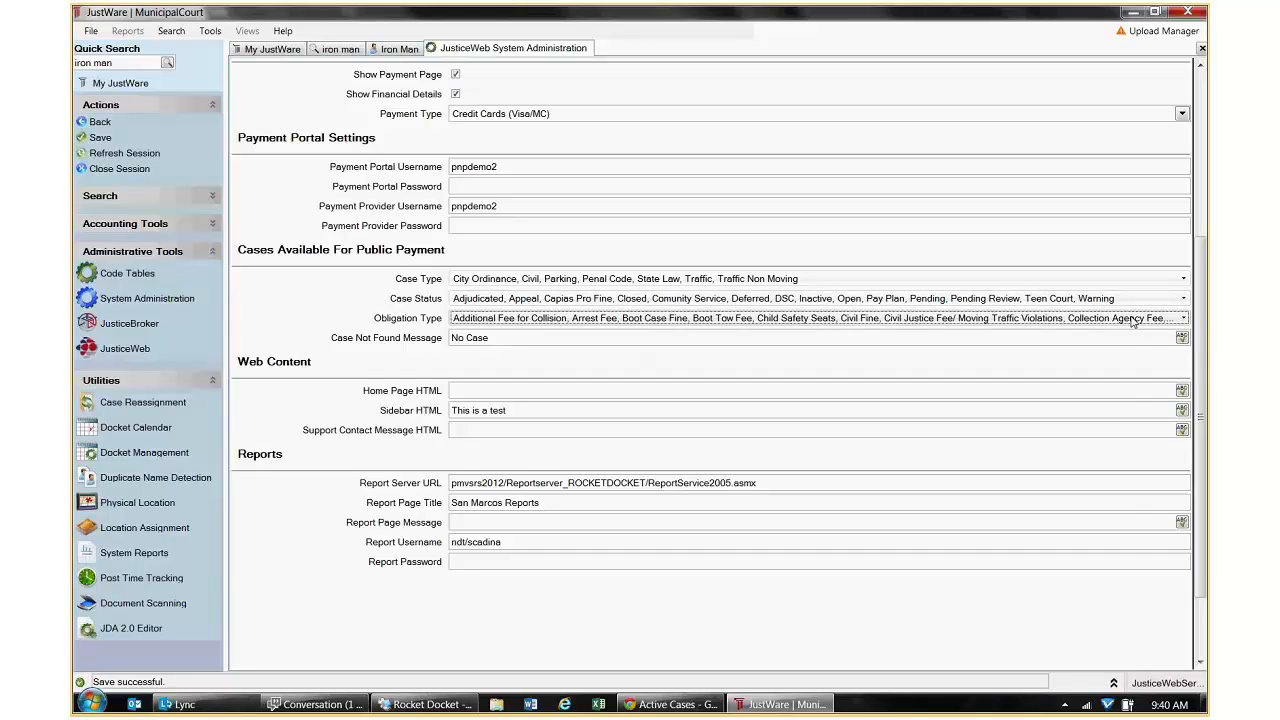
# Leave the 'No Case' not-found message unchanged, save the server settings and close the session.
pyautogui.click(1182, 337)
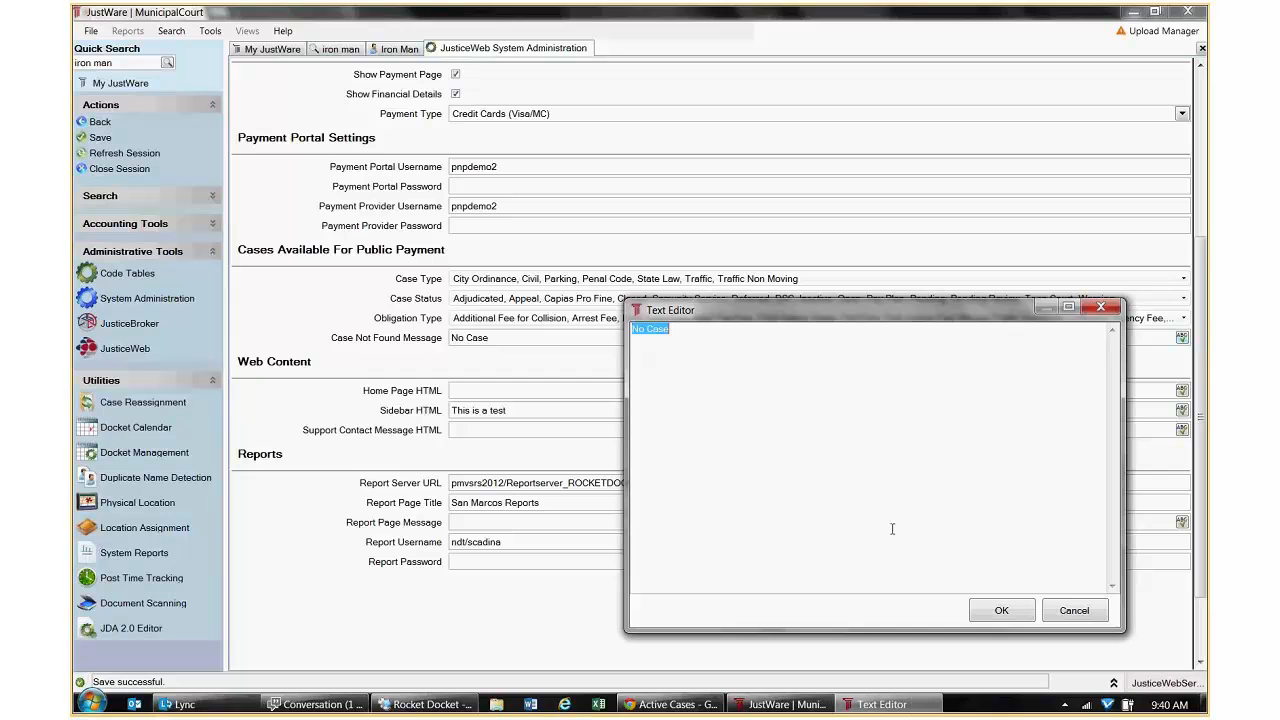
pyautogui.click(1074, 612)
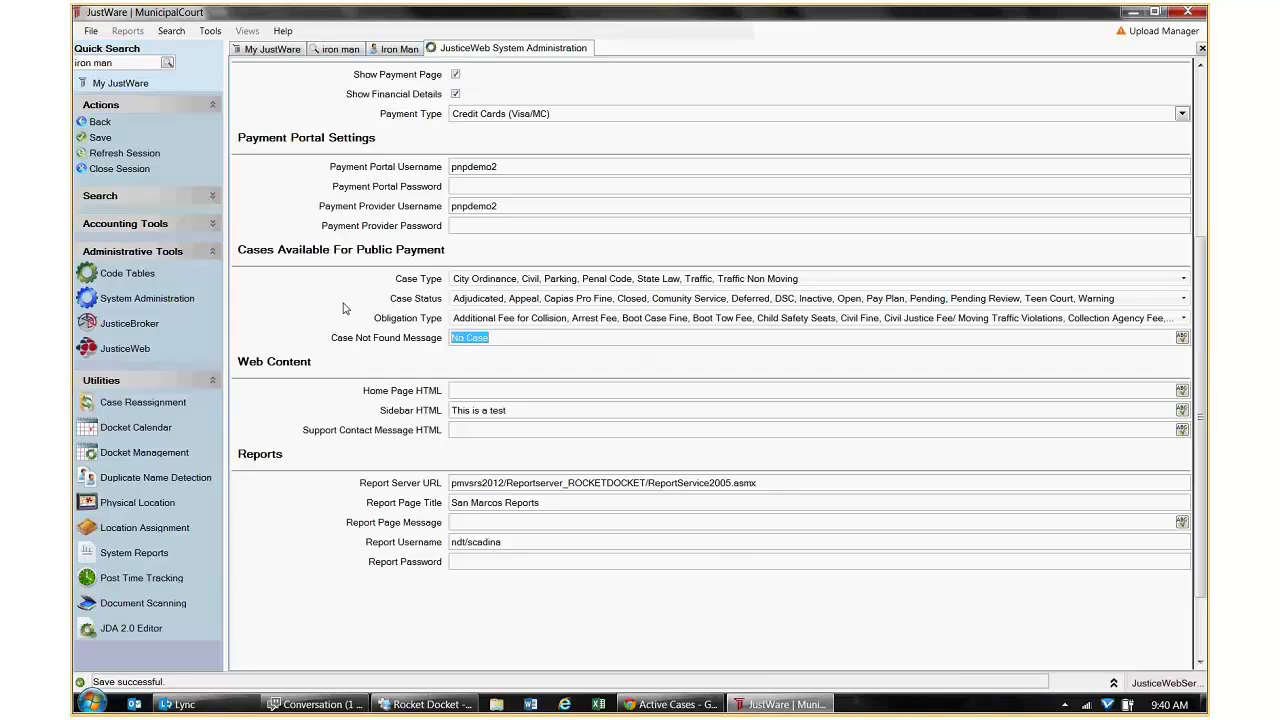
pyautogui.click(97, 138)
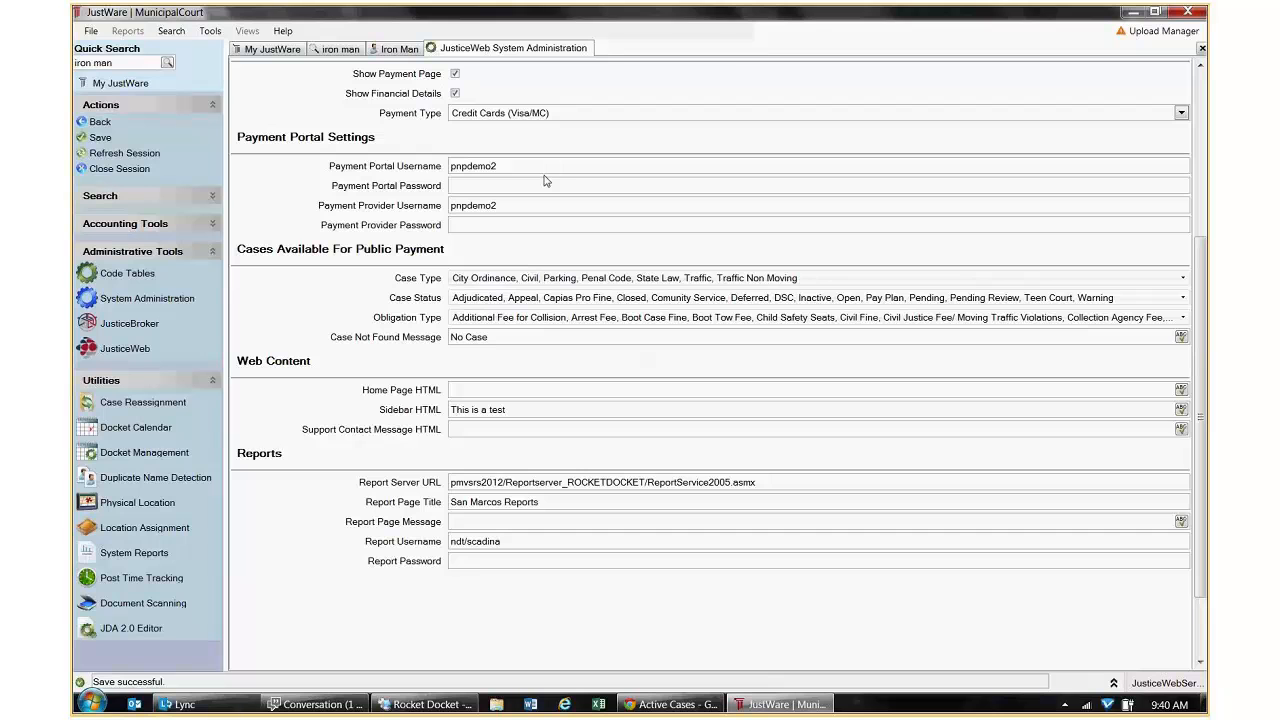
pyautogui.scroll(5, 1115, 107)
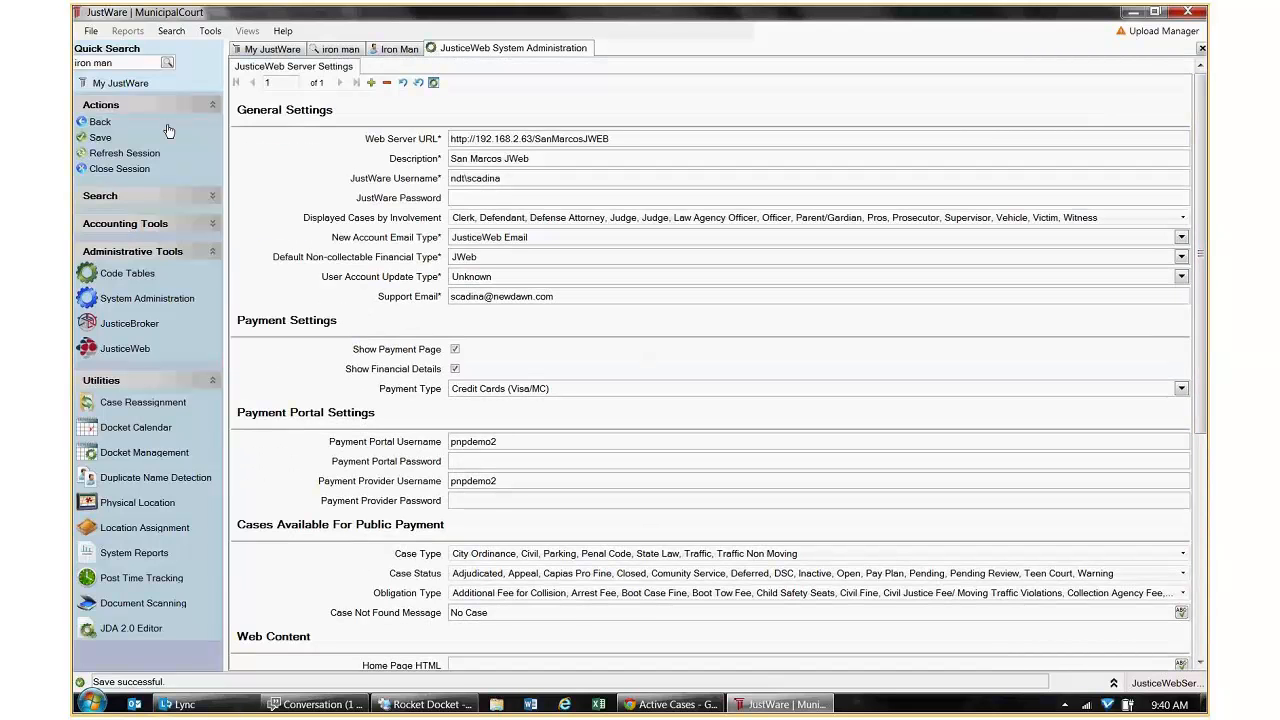
pyautogui.click(100, 122)
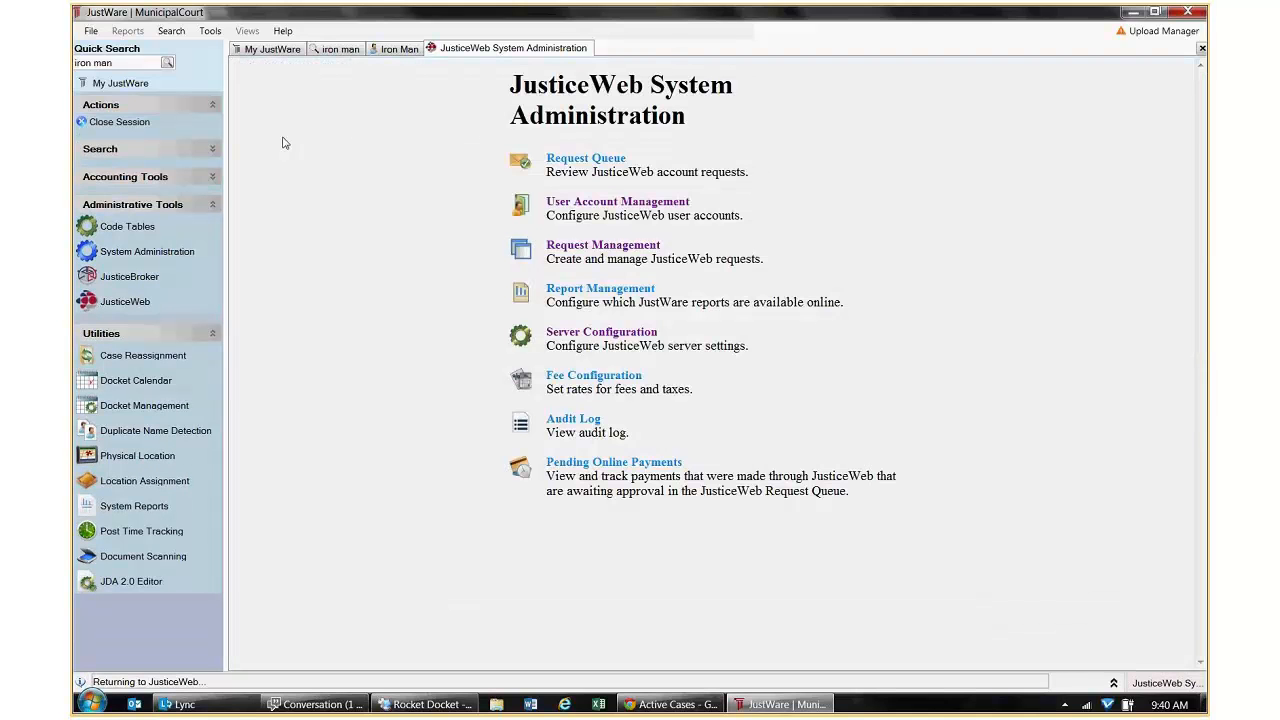